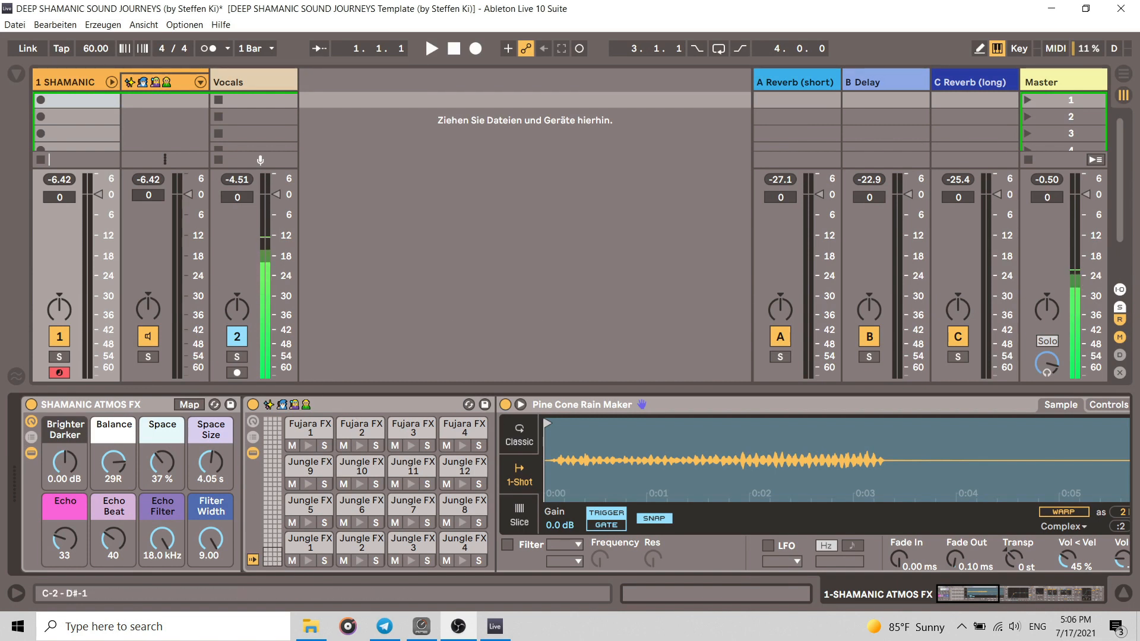
# Step: Look through the lower pad banks of the SHAMANIC ATMOS FX drum rack and select the Jungle FX 1 pad to show its sample
pyautogui.moveTo(272, 557); pyautogui.dragTo(272, 552)
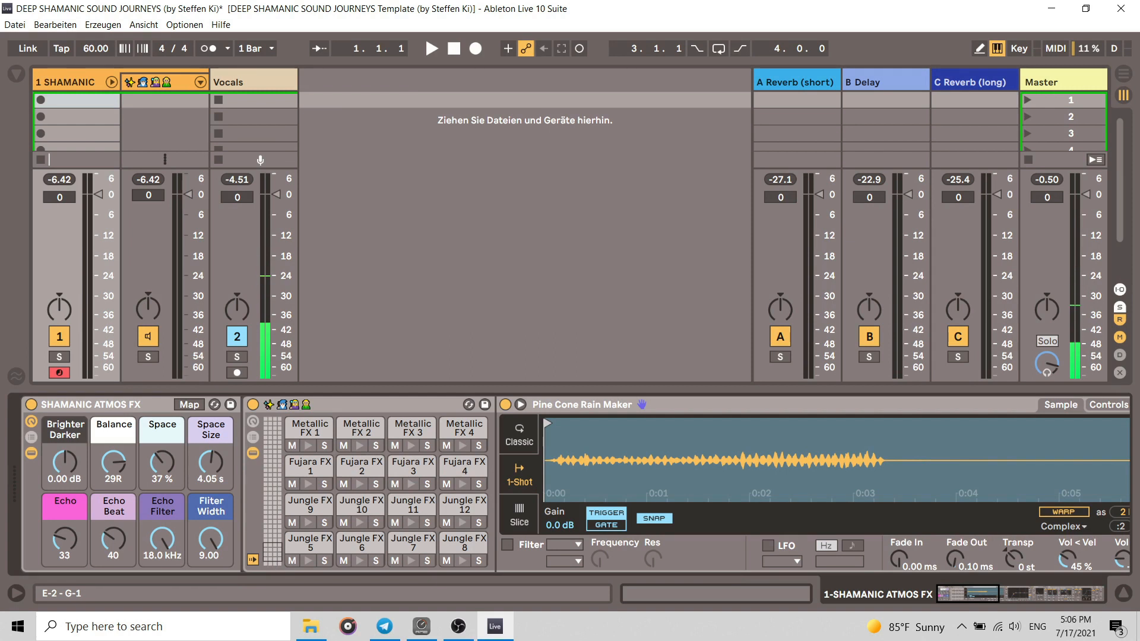
pyautogui.moveTo(267, 554)
pyautogui.mouseDown()
pyautogui.moveTo(272, 426)
pyautogui.moveTo(272, 556)
pyautogui.mouseUp()
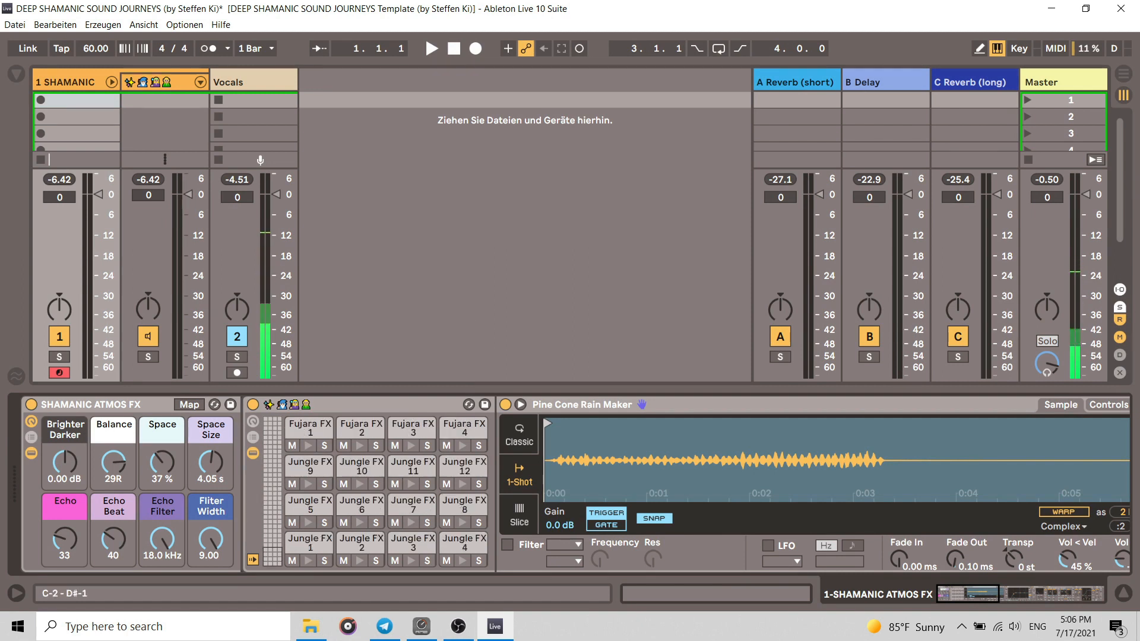
pyautogui.click(308, 546)
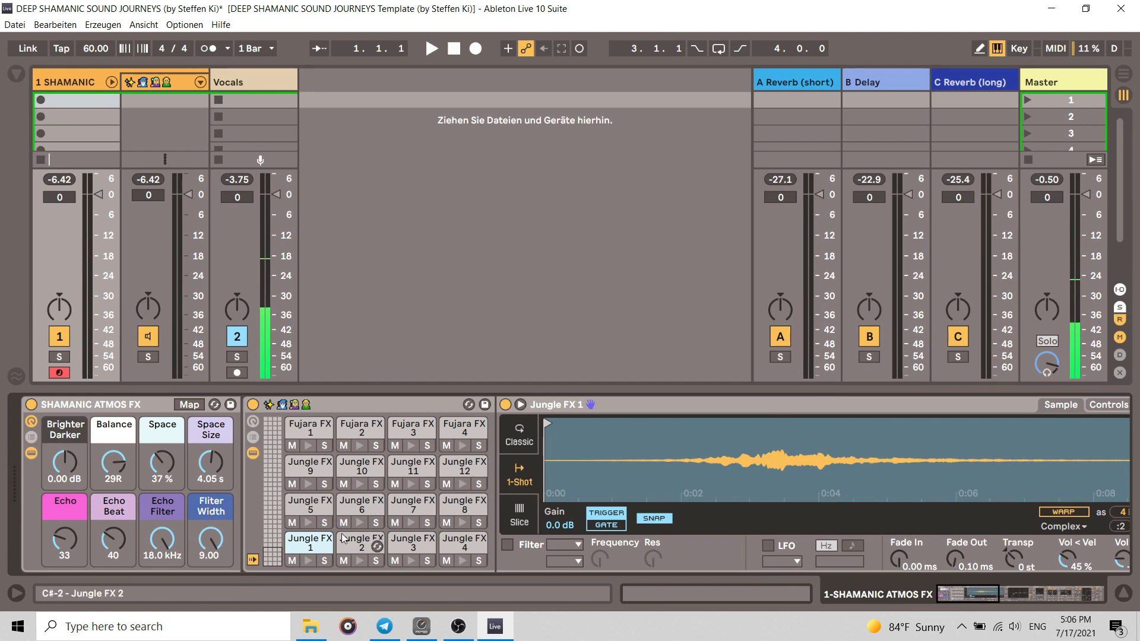
pyautogui.click(308, 560)
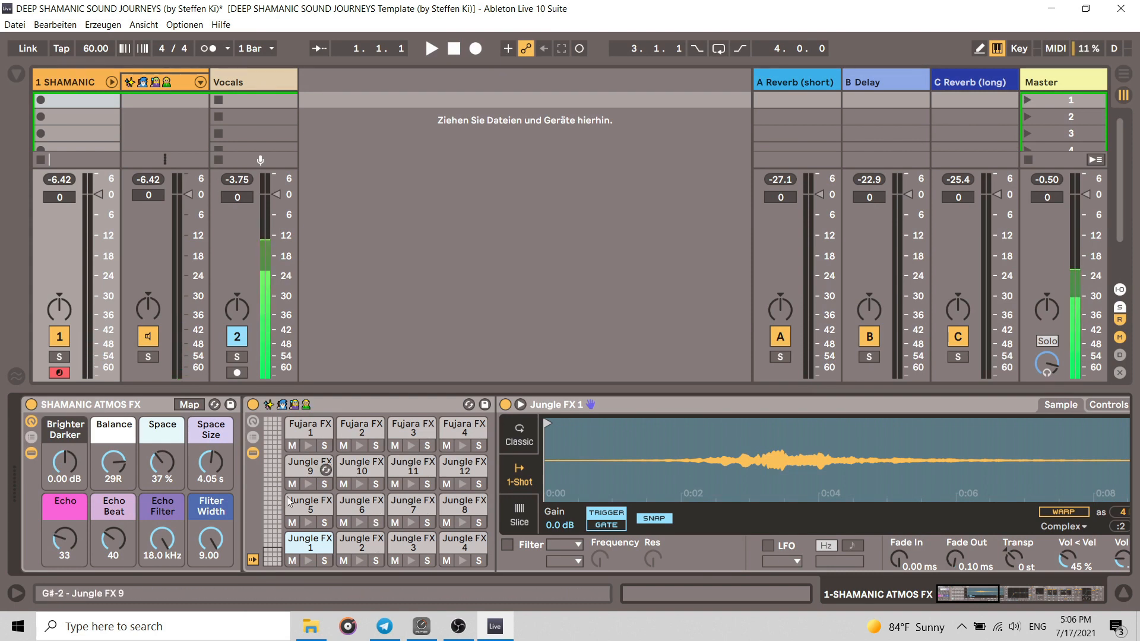
# Step: Examine the rack's remaining pad banks, from the Jungle FX pads up to the shamanic sound pads and back
pyautogui.moveTo(270, 559)
pyautogui.mouseDown()
pyautogui.moveTo(270, 478)
pyautogui.moveTo(272, 553)
pyautogui.mouseUp()
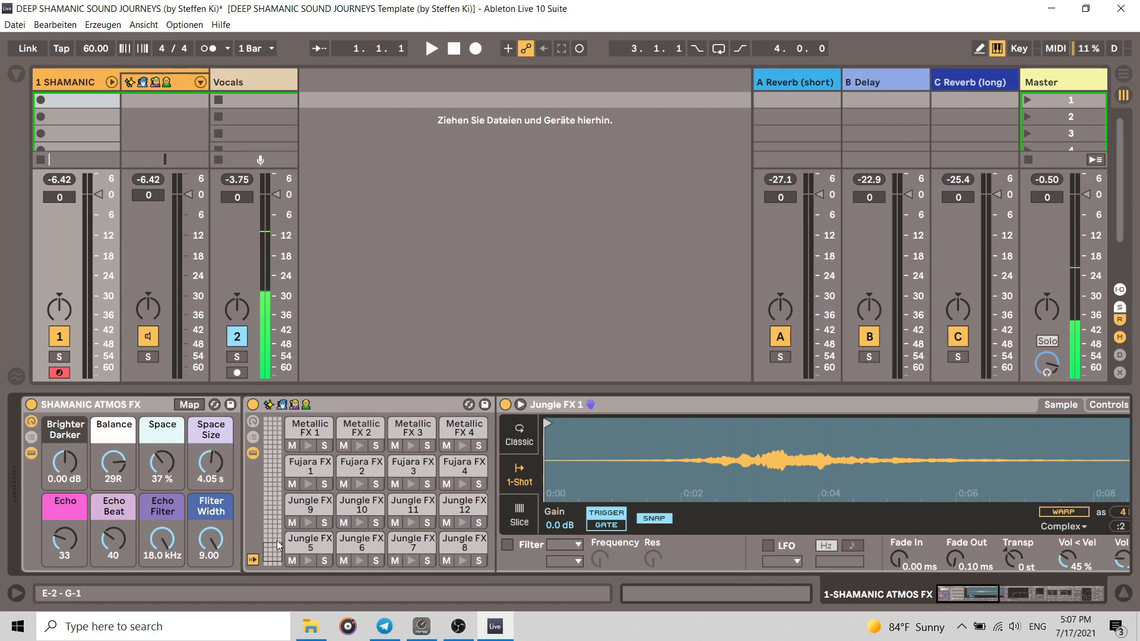
pyautogui.scroll(7, 276, 535)
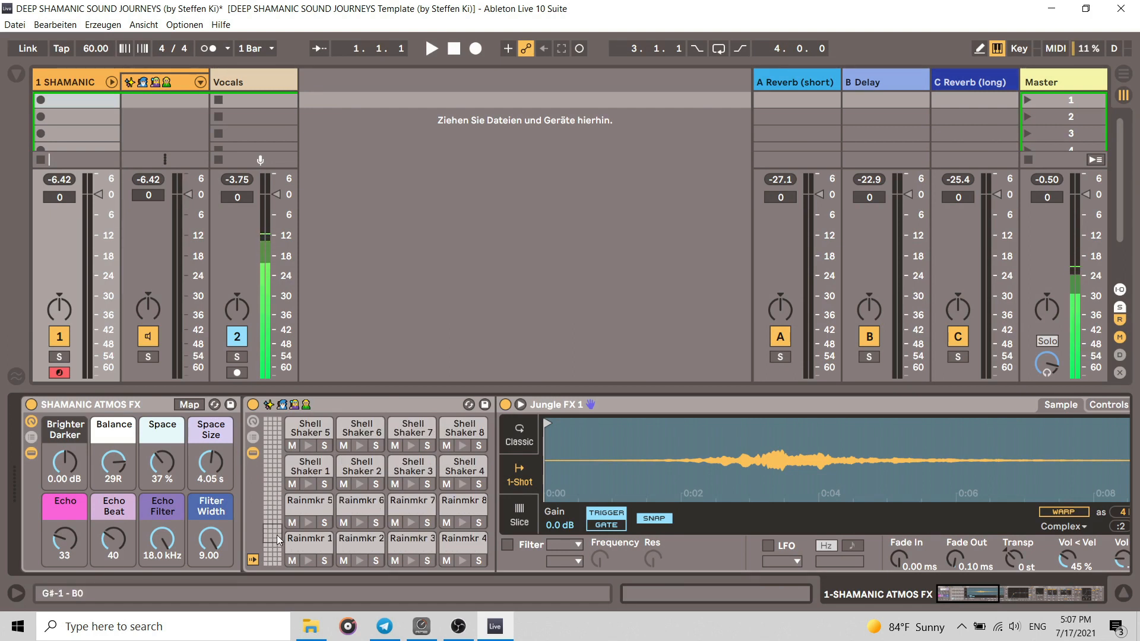
pyautogui.scroll(-7, 277, 536)
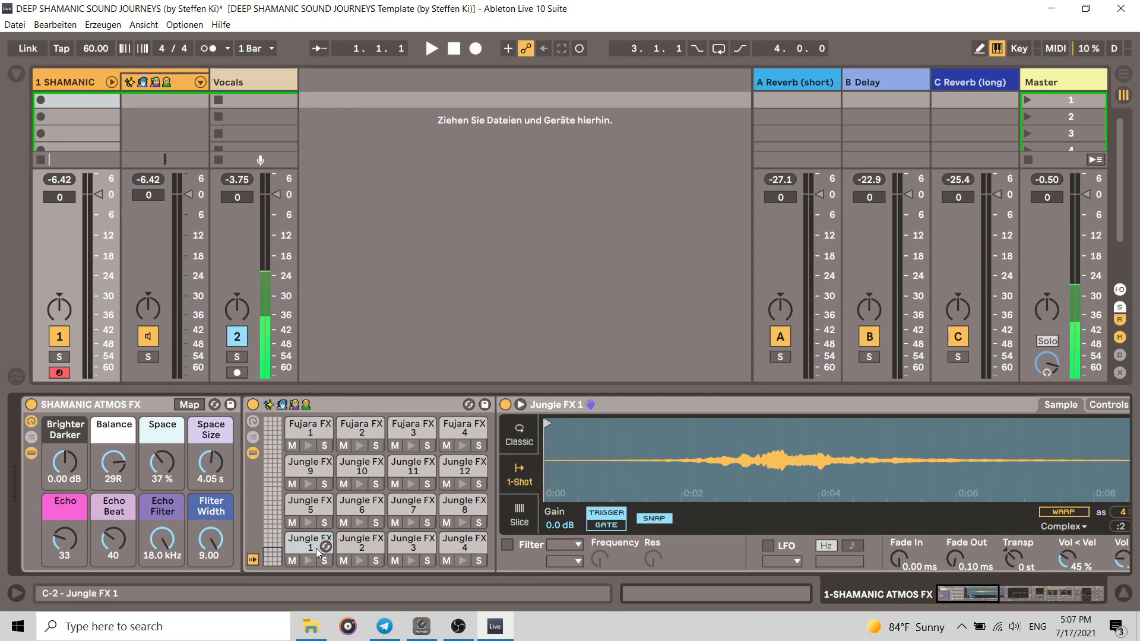
pyautogui.scroll(10, 275, 543)
pyautogui.scroll(12, 272, 547)
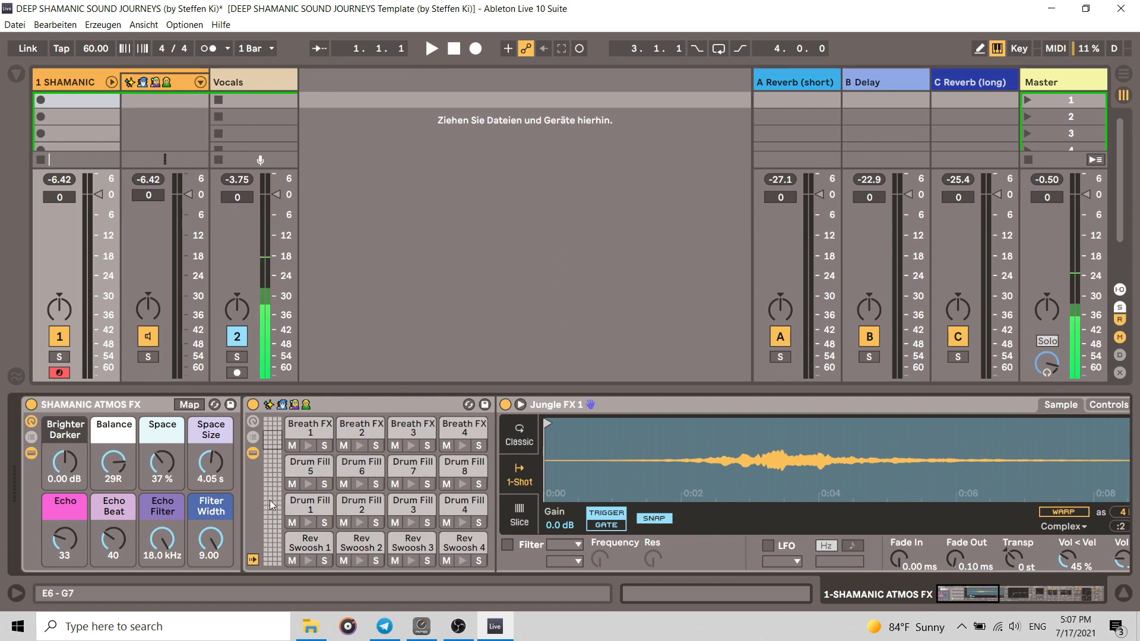
pyautogui.scroll(3, 272, 505)
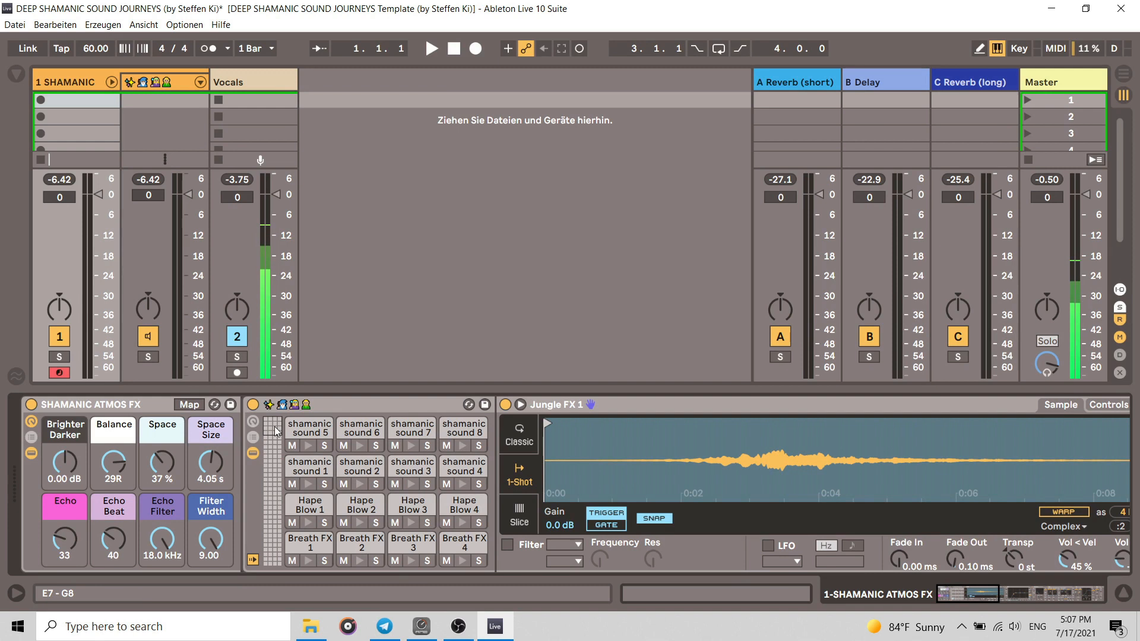
pyautogui.scroll(-20, 275, 432)
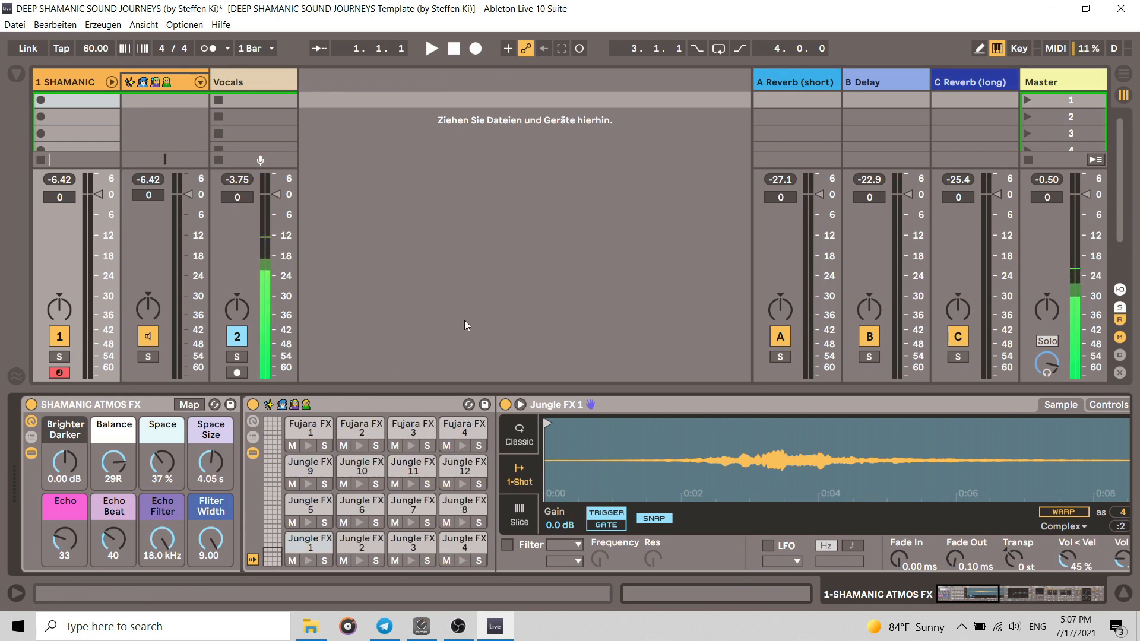
# Step: Create an empty MIDI clip in the SHAMANIC track's first slot, audition Wood Chimes 2 from its note list, and return to the track's devices
pyautogui.doubleClick(90, 101)
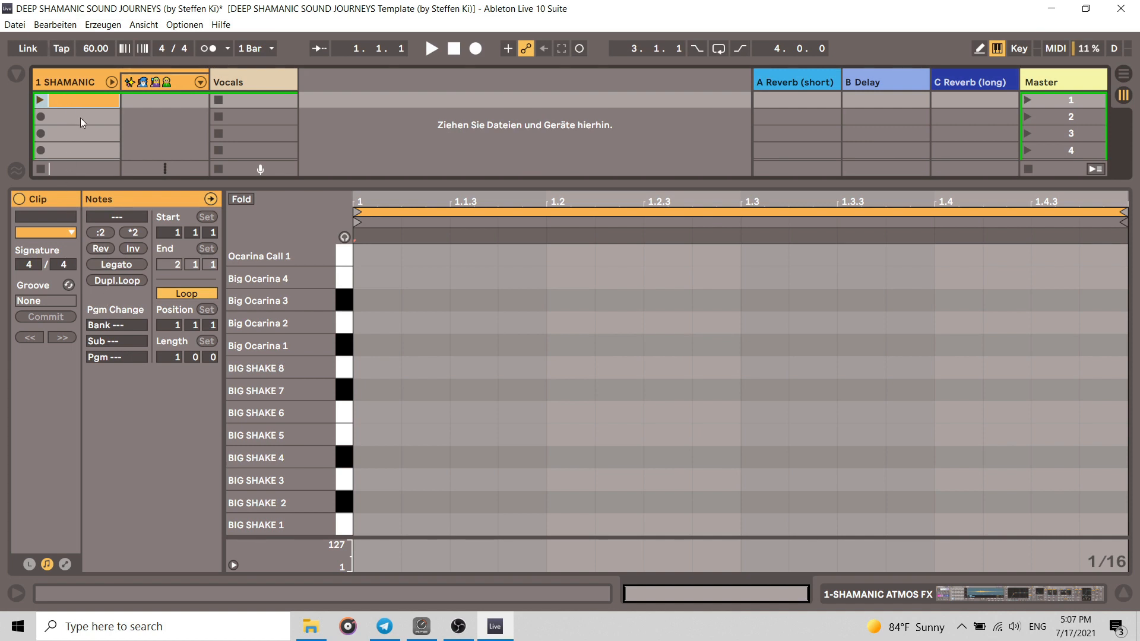
pyautogui.scroll(8, 315, 369)
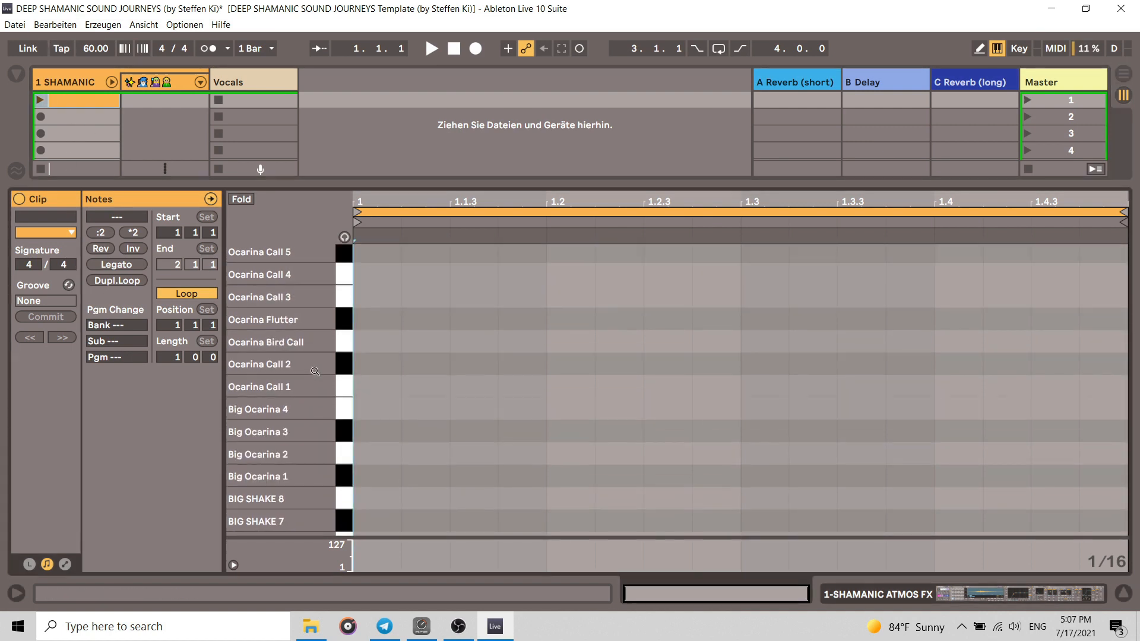
pyautogui.scroll(10, 315, 368)
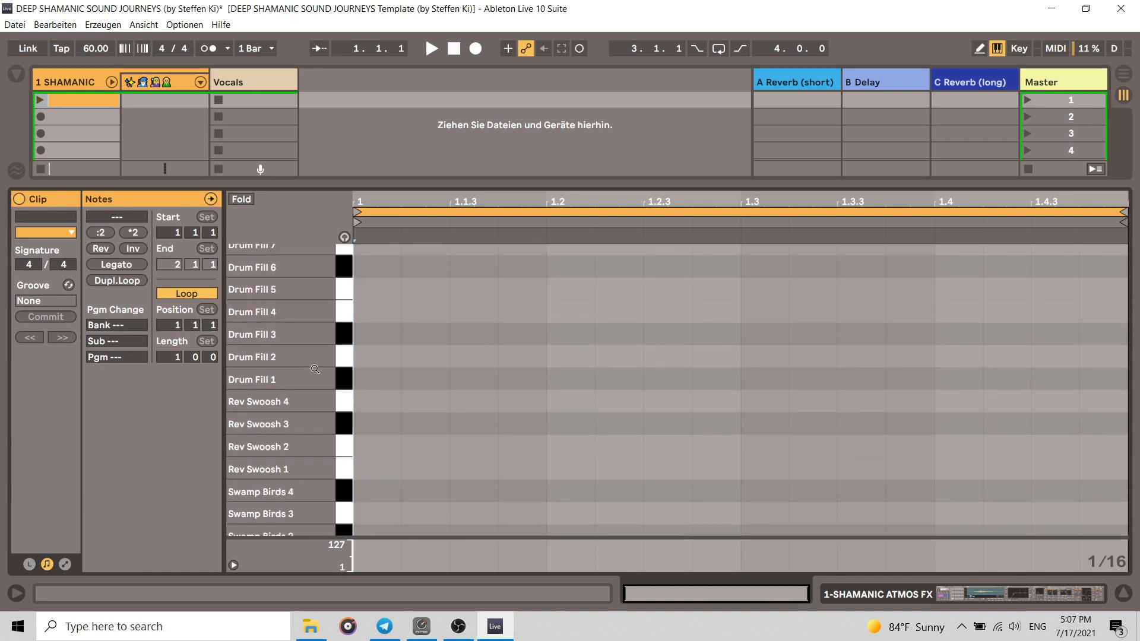
pyautogui.scroll(-10, 315, 369)
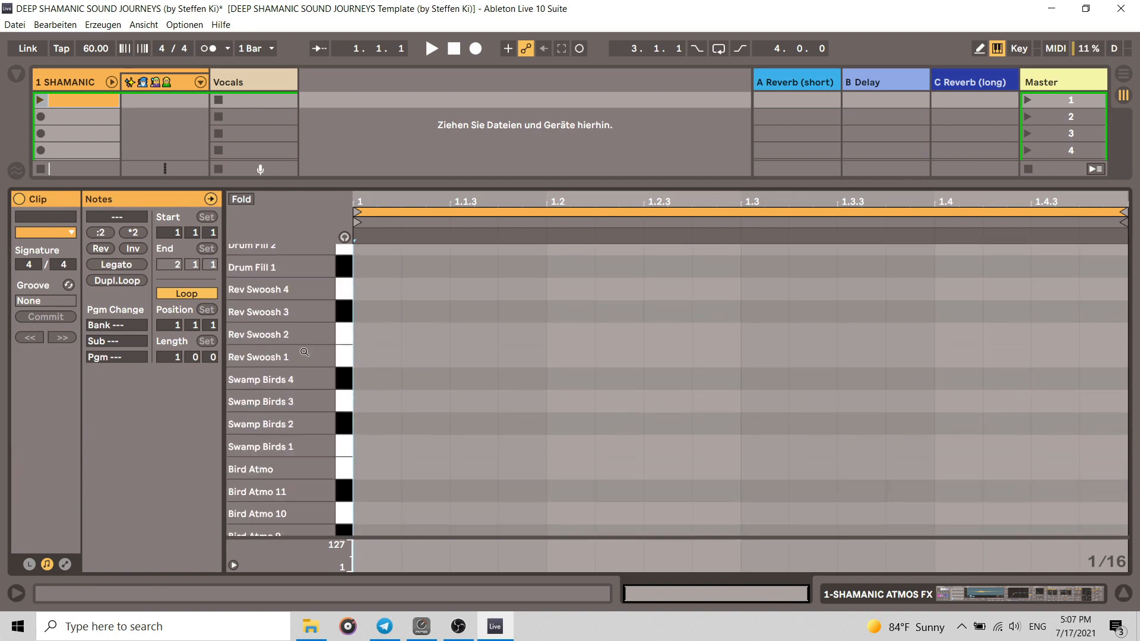
pyautogui.scroll(-10, 306, 350)
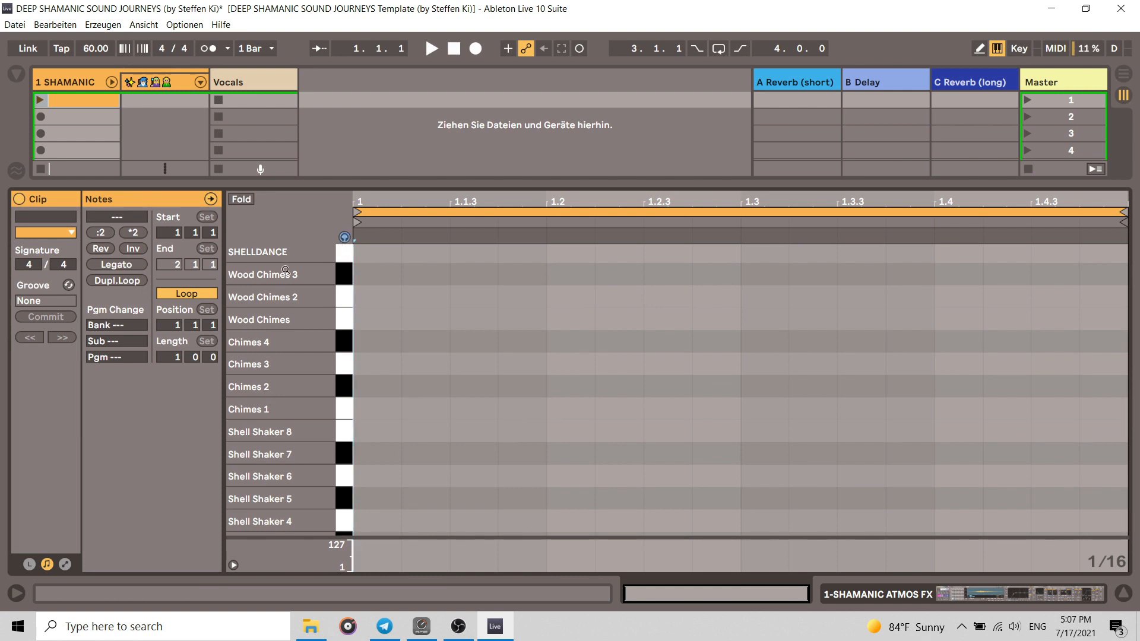
pyautogui.click(342, 304)
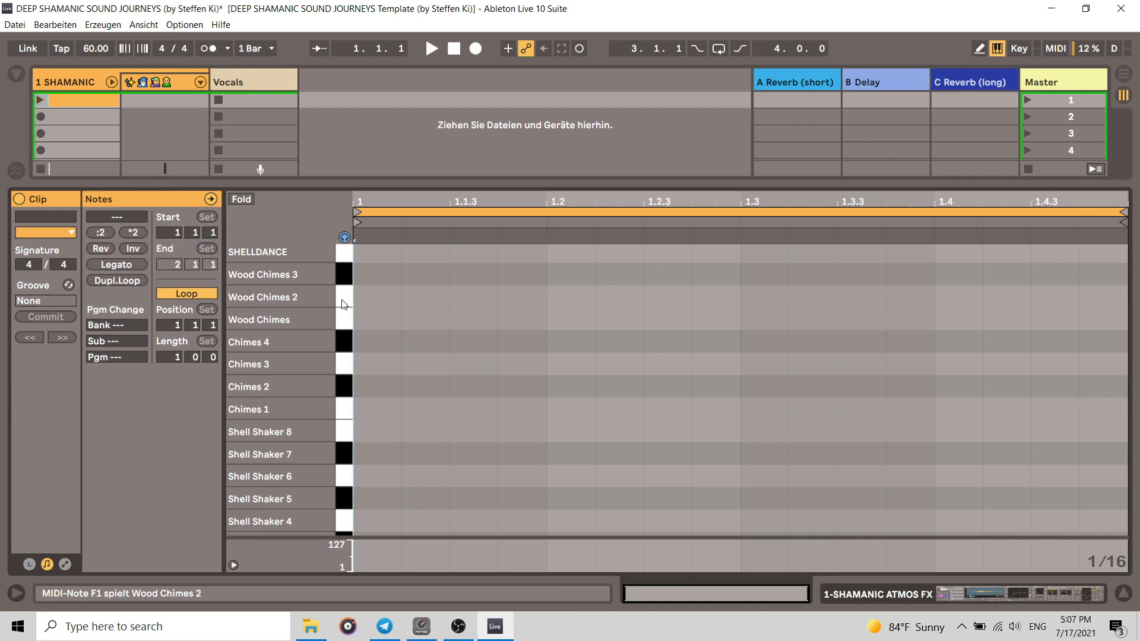
pyautogui.click(1123, 594)
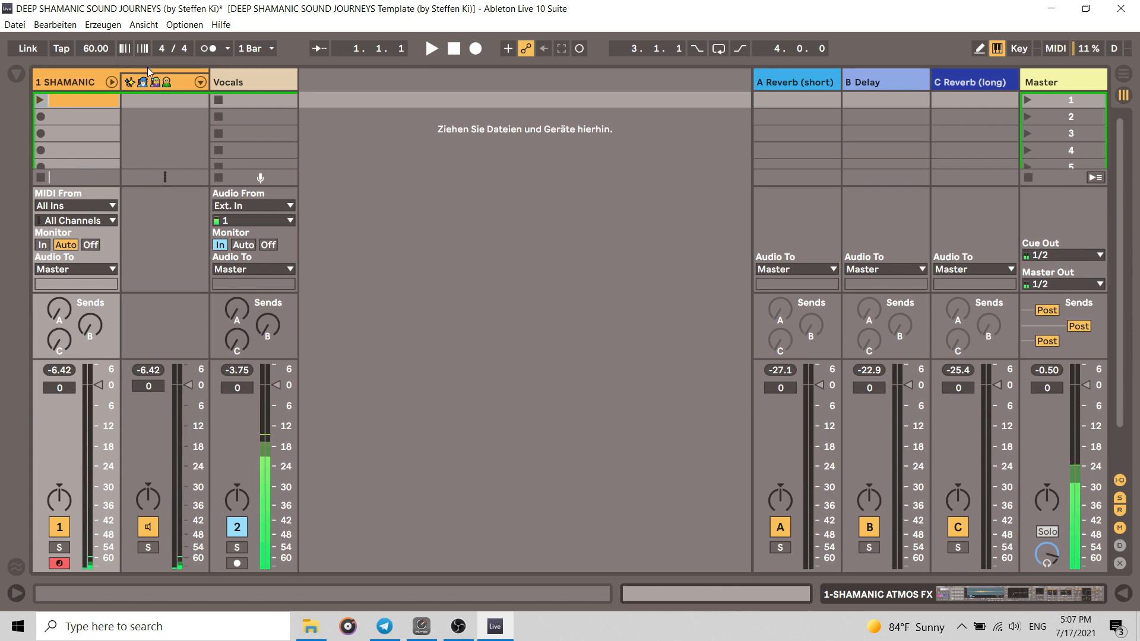
pyautogui.doubleClick(90, 82)
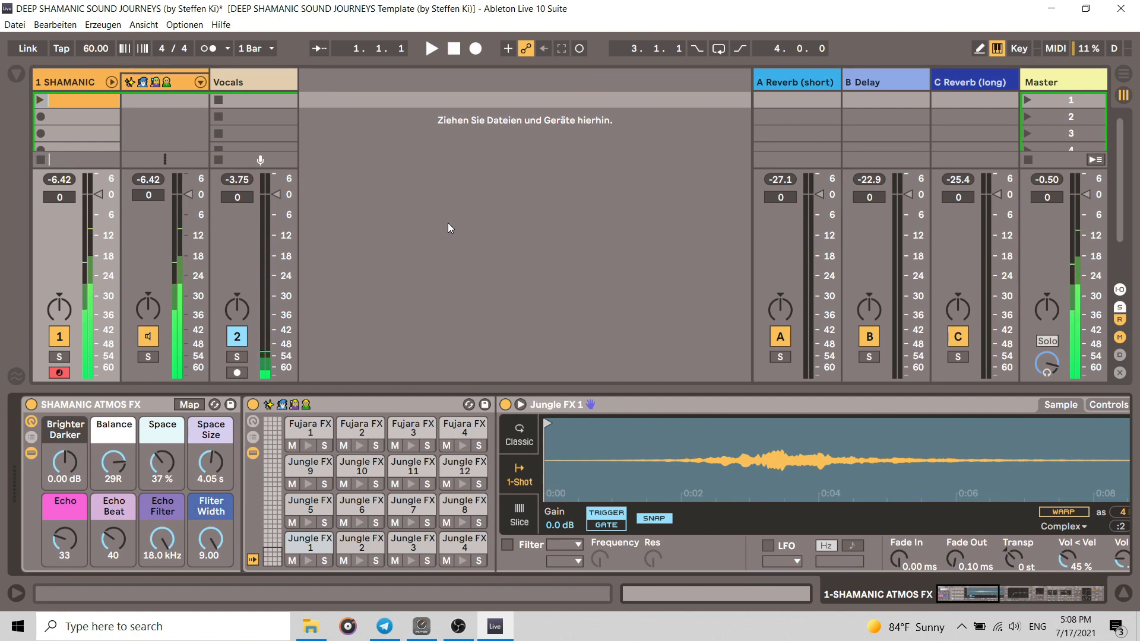
# Step: Try lower Filter Width and Echo Filter settings on the SHAMANIC ATMOS FX rack, and restore them to 9.00 and 18.0 kHz
pyautogui.moveTo(210, 539); pyautogui.dragTo(210, 597)
pyautogui.moveTo(162, 539); pyautogui.dragTo(162, 588)
pyautogui.hotkey('ctrl', 'z')
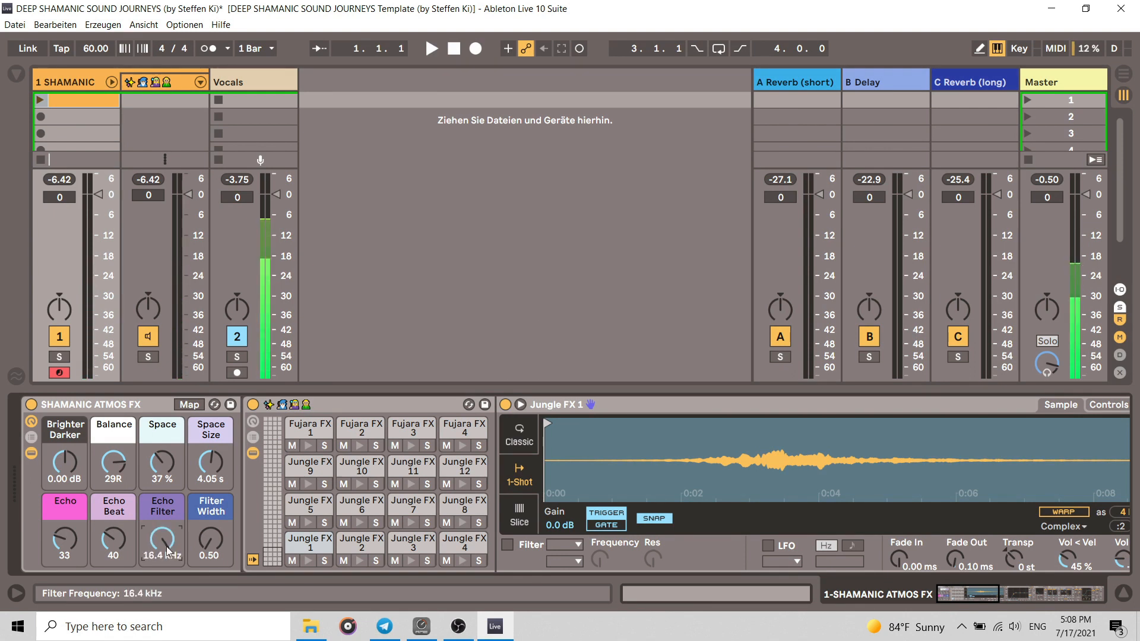
pyautogui.moveTo(206, 540); pyautogui.dragTo(197, 519)
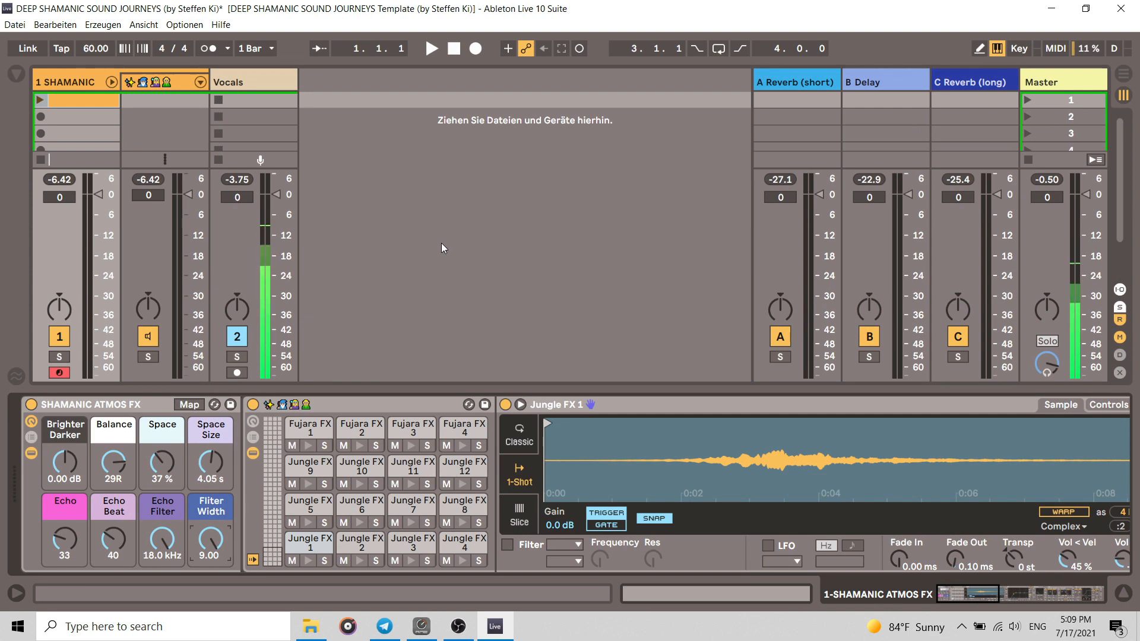
# Step: Find the DEEP SHAMANIC SOUND JOURNEYS set in the browser's DEEP SHAMANIC JOURNEYS folder and expand its track groups
pyautogui.click(16, 73)
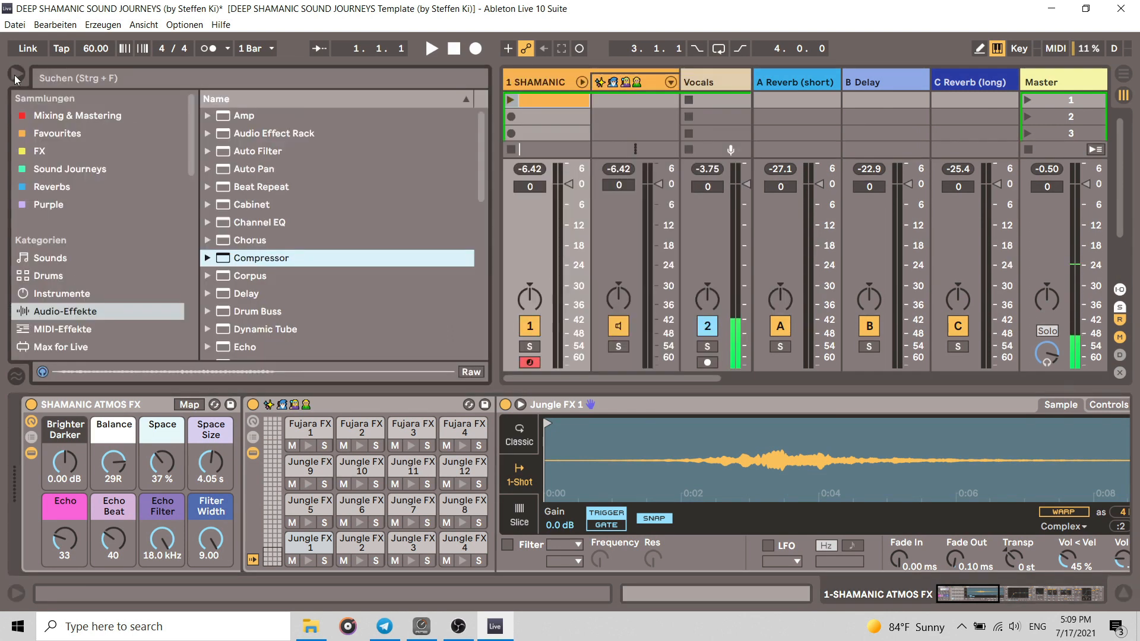
pyautogui.scroll(-5, 169, 249)
pyautogui.scroll(-3, 166, 246)
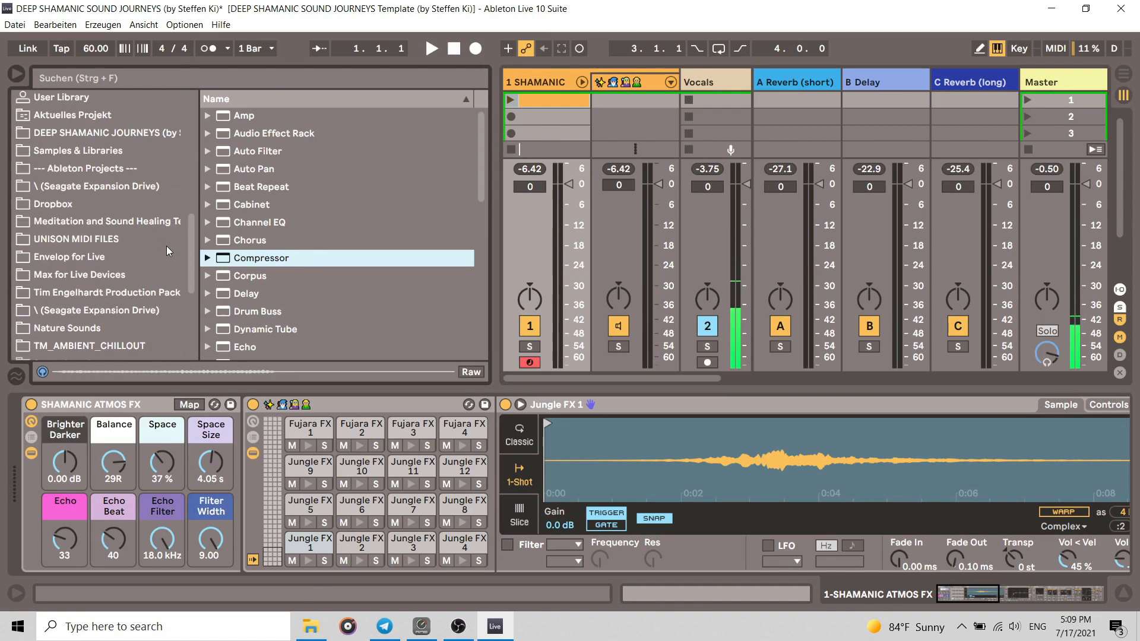
pyautogui.click(131, 134)
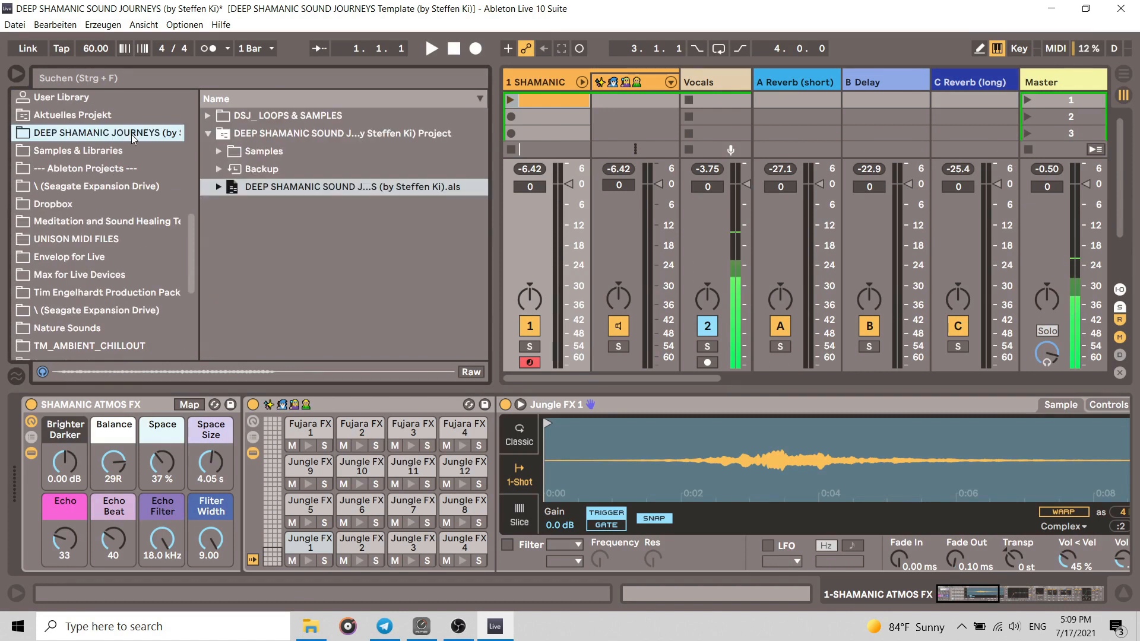
pyautogui.click(218, 188)
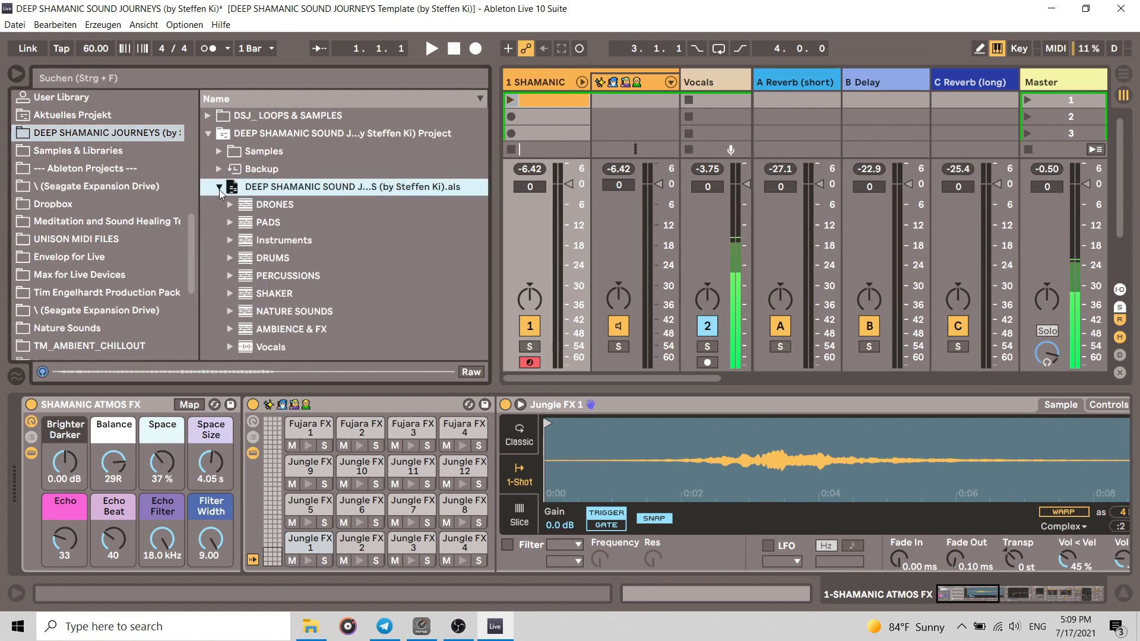
# Step: Load the DRONES, PADS and NATURE SOUNDS groups from the template set into the project, and hide the browser and device view
pyautogui.click(274, 204)
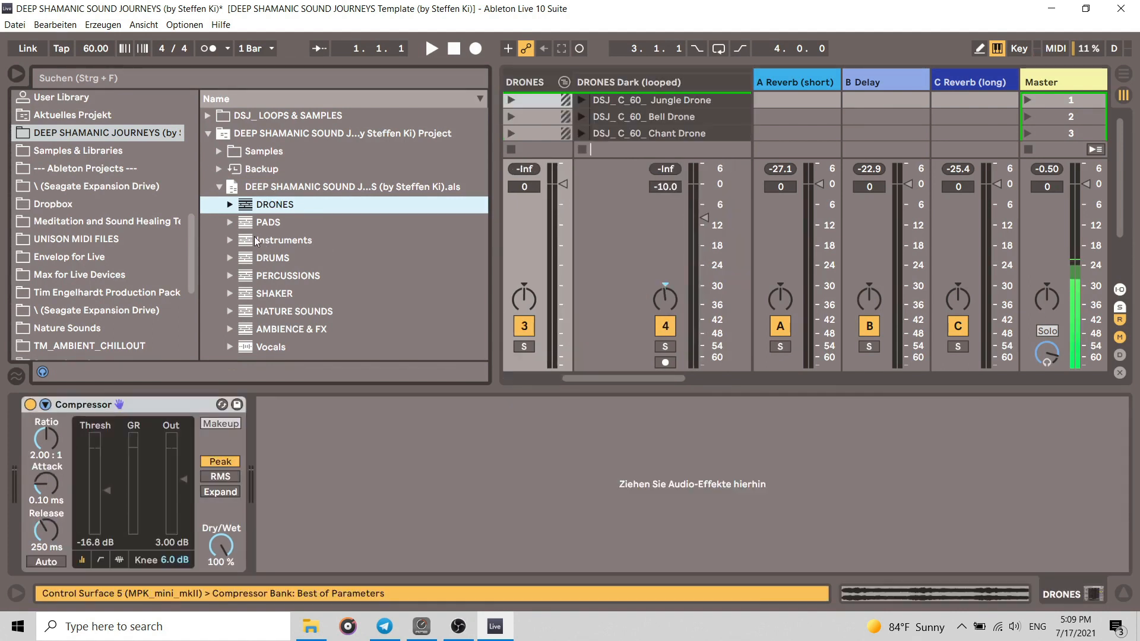
pyautogui.click(267, 223)
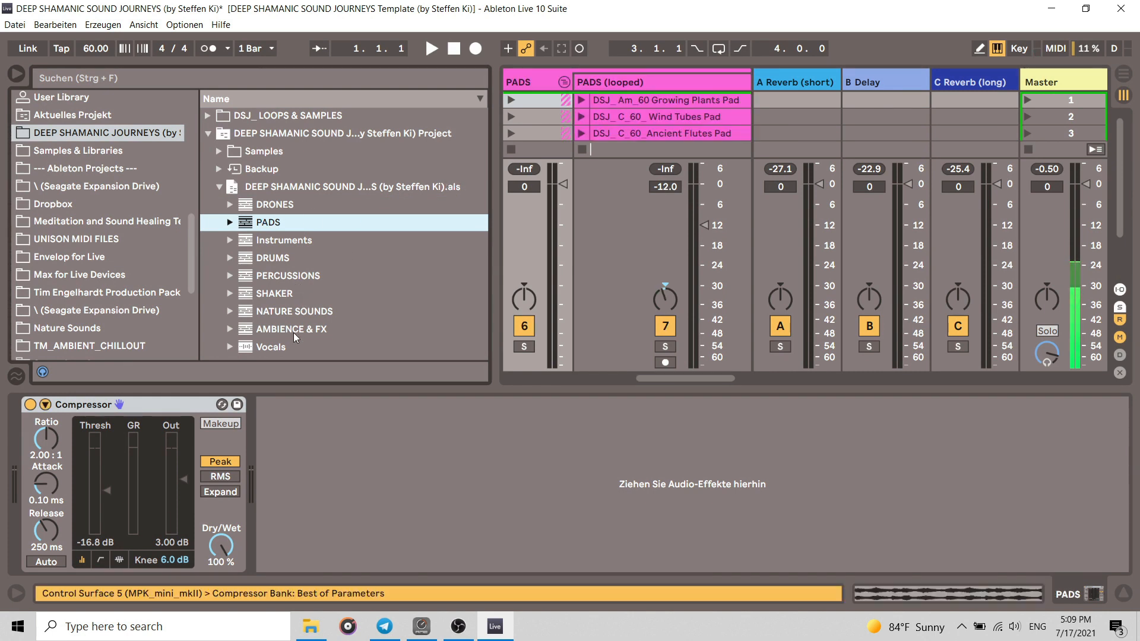
pyautogui.click(298, 311)
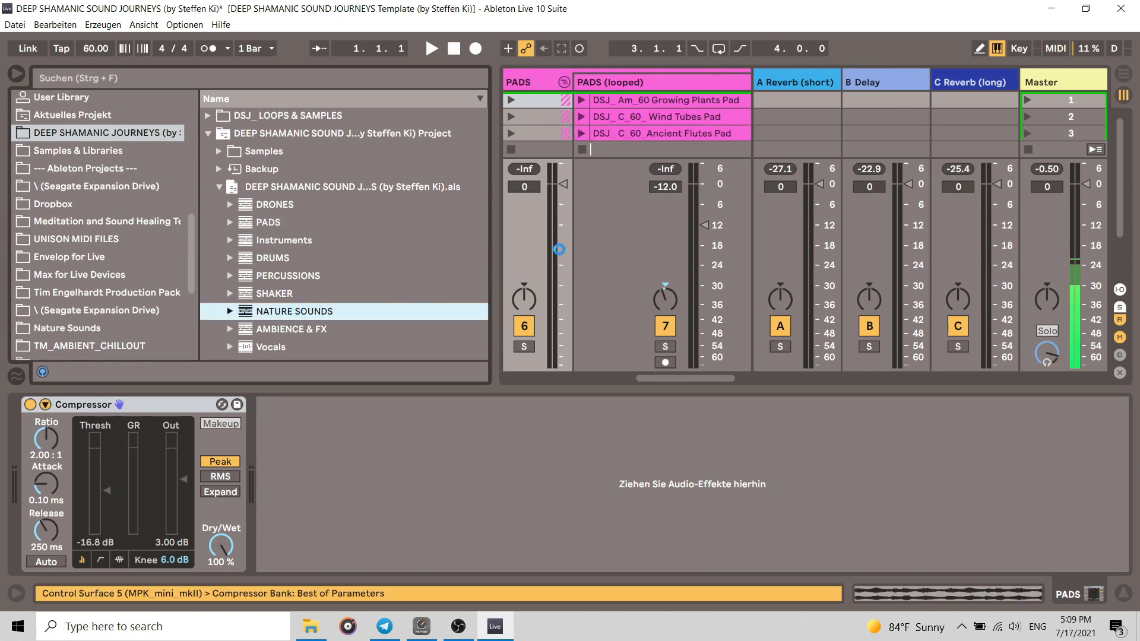
pyautogui.click(13, 74)
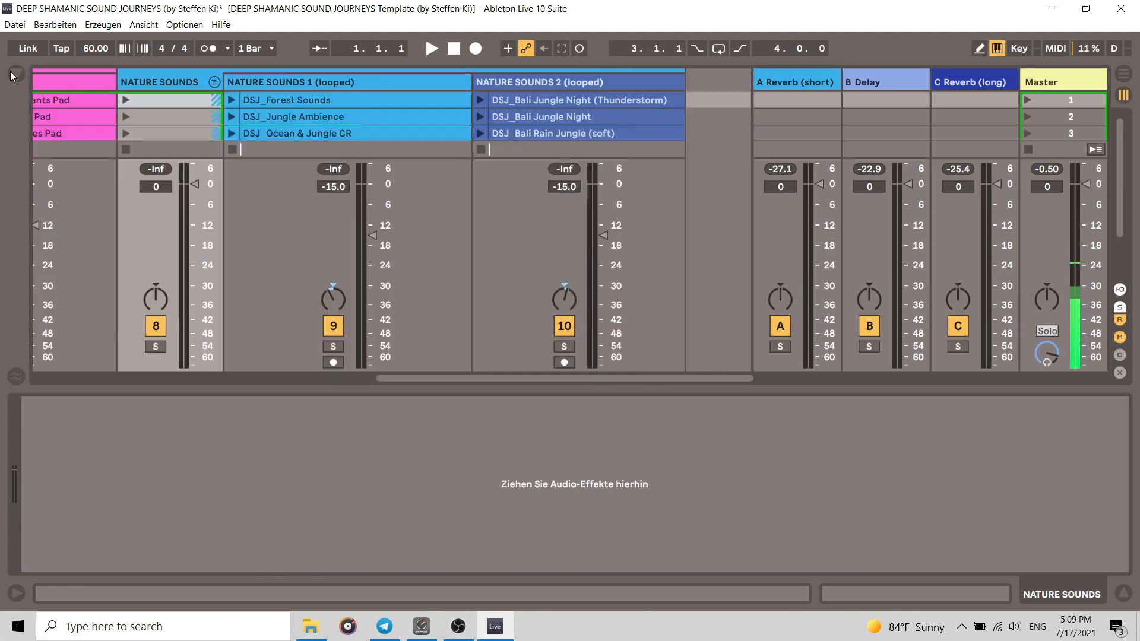
pyautogui.click(1122, 594)
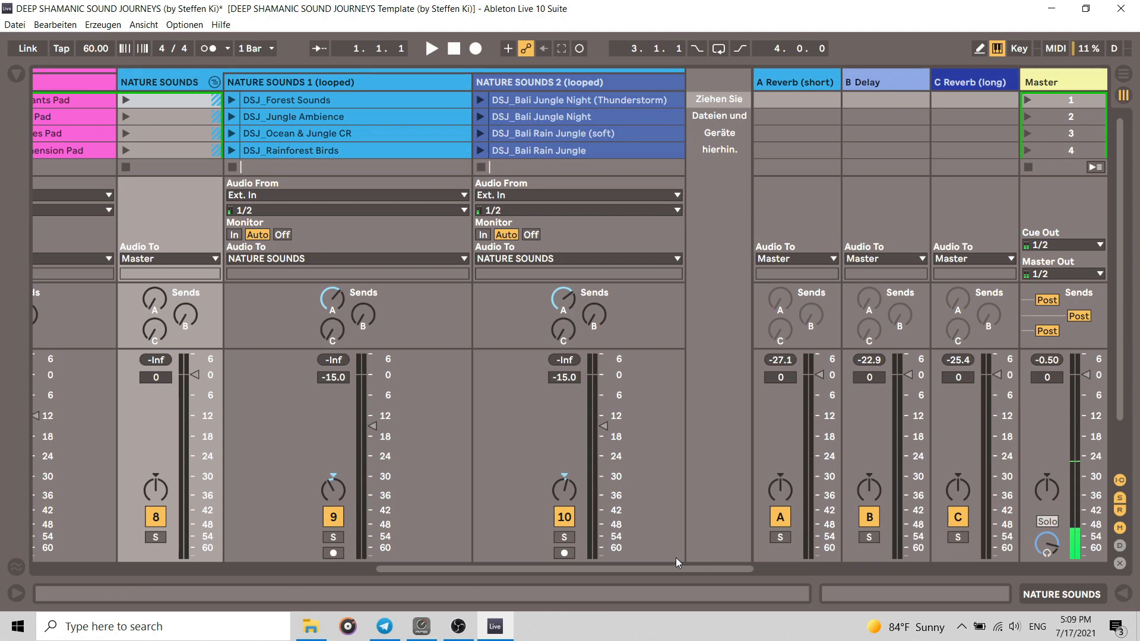
# Step: Launch the Jungle Drone clip on the DRONES Dark (looped) track and set that track's volume to -6.0 dB
pyautogui.moveTo(689, 564); pyautogui.dragTo(389, 587)
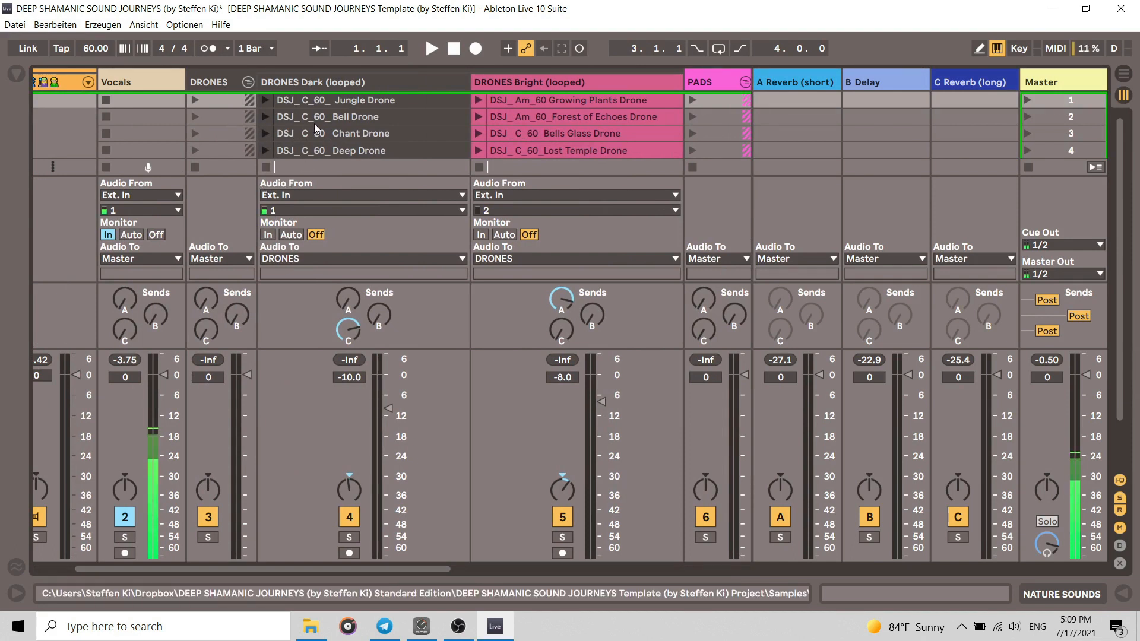
pyautogui.scroll(-4, 316, 128)
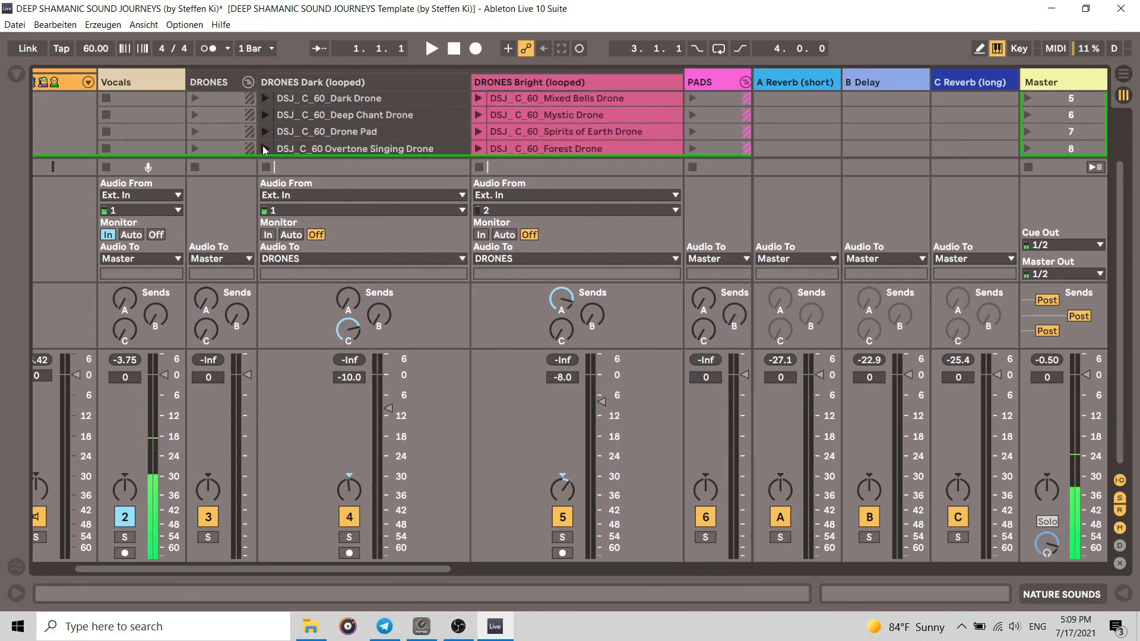
pyautogui.scroll(4, 265, 149)
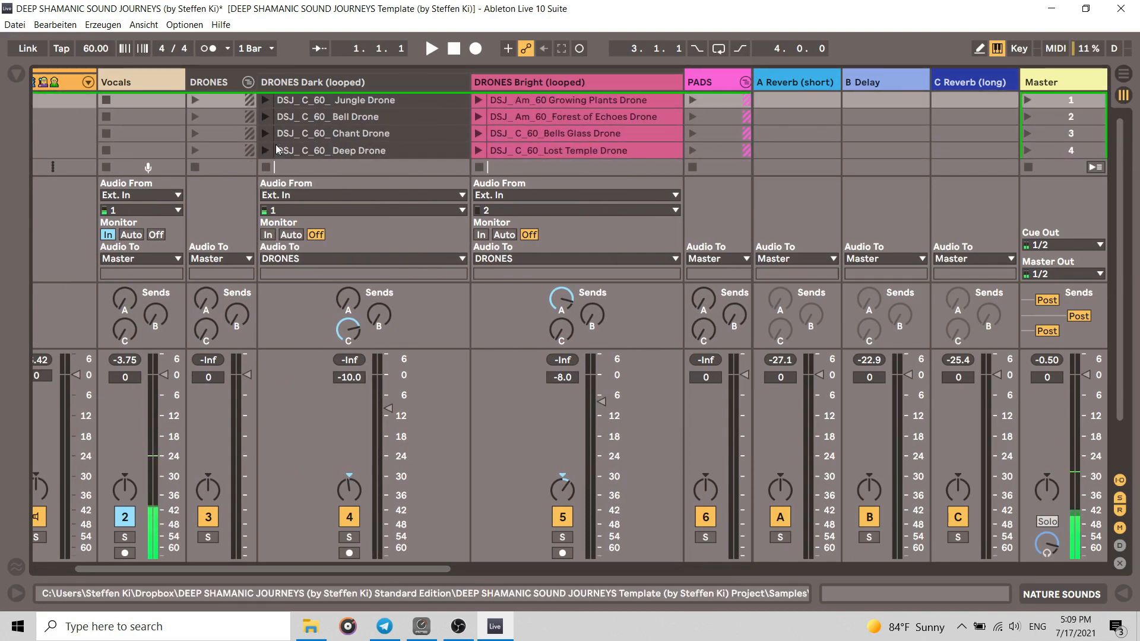
pyautogui.click(264, 100)
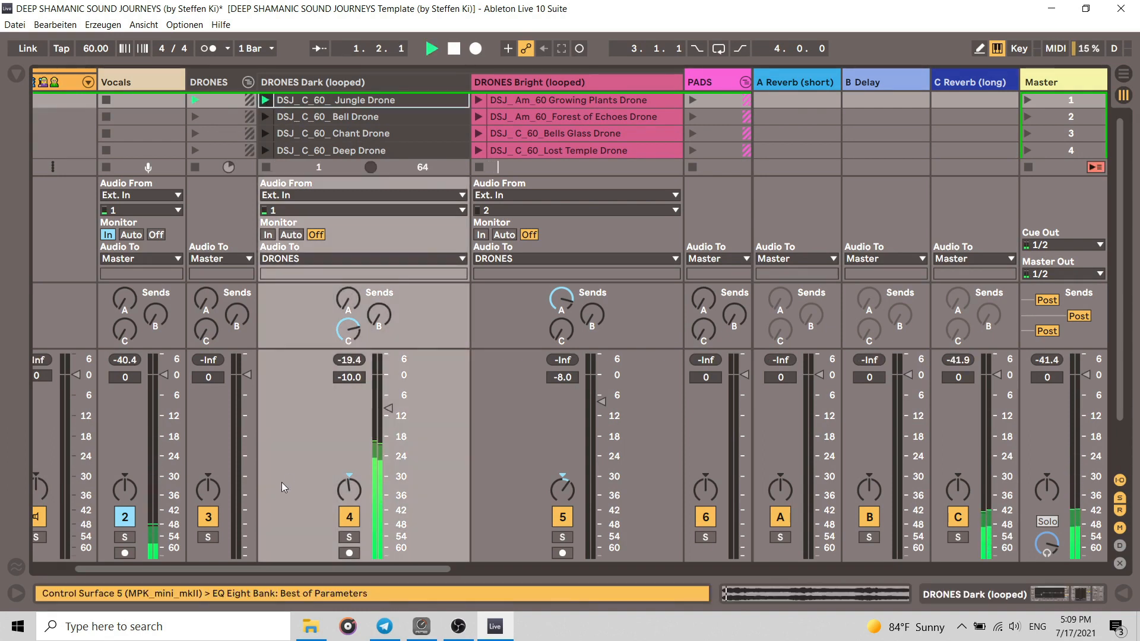
pyautogui.moveTo(389, 409); pyautogui.dragTo(388, 395)
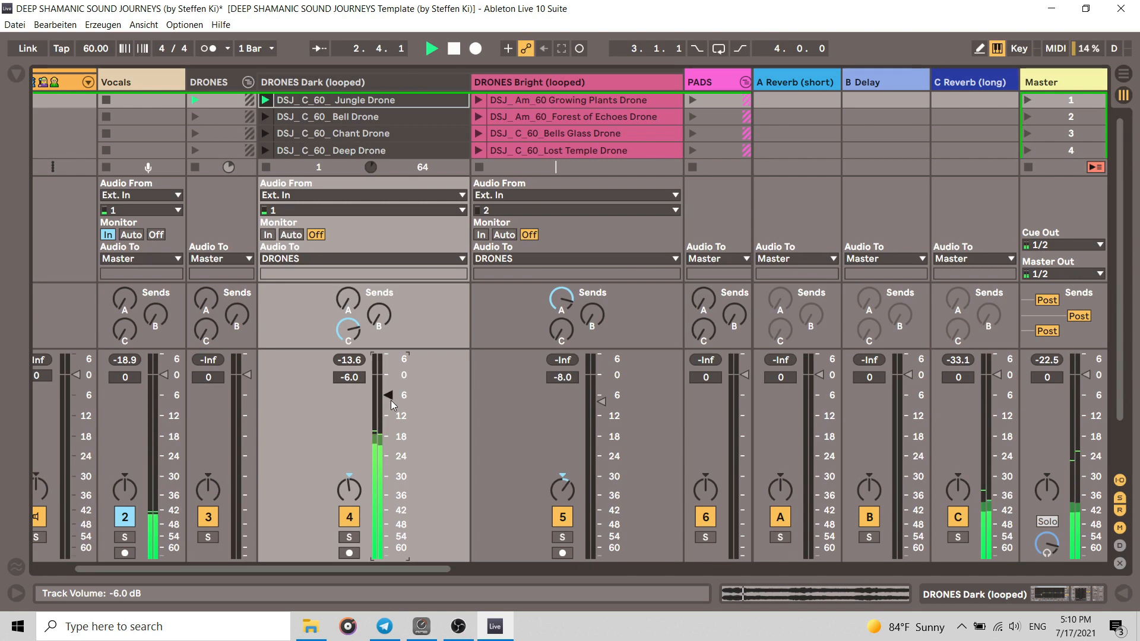
# Step: Launch the Jungle Ambience clip on the NATURE SOUNDS 1 (looped) track and set that track's volume to -21.0 dB
pyautogui.moveTo(425, 568); pyautogui.dragTo(671, 560)
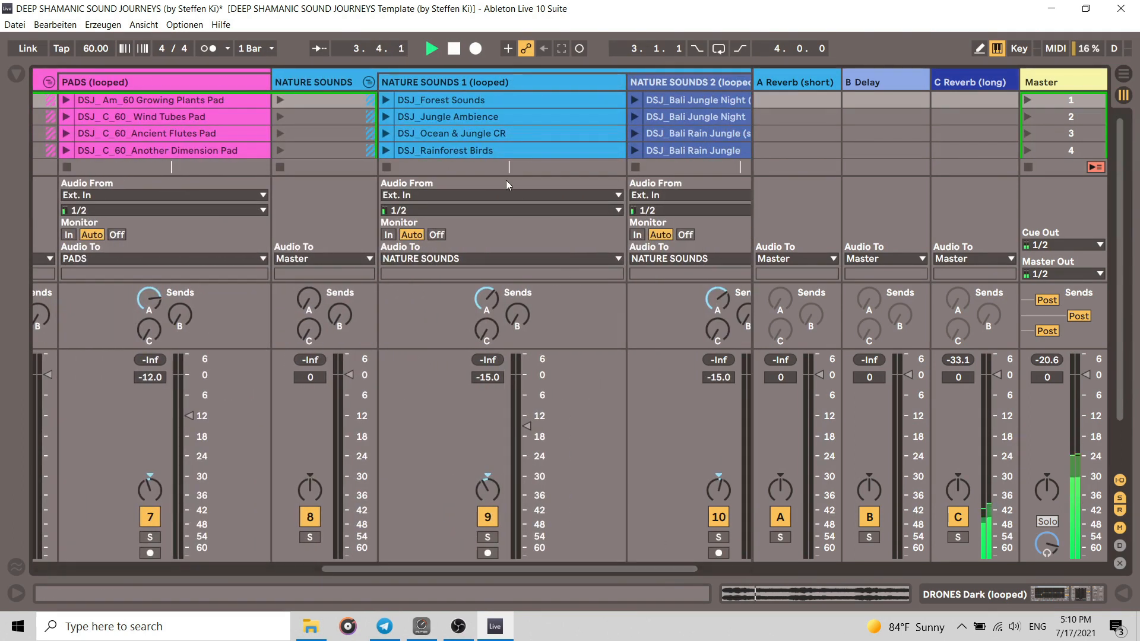
pyautogui.click(383, 117)
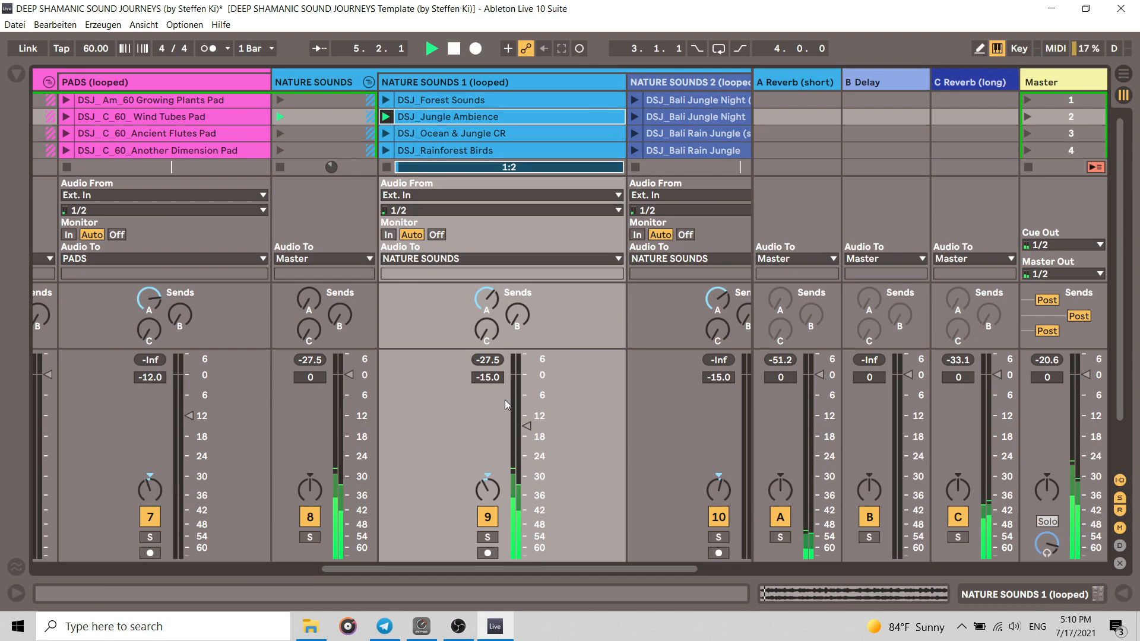
pyautogui.moveTo(532, 439); pyautogui.dragTo(530, 447)
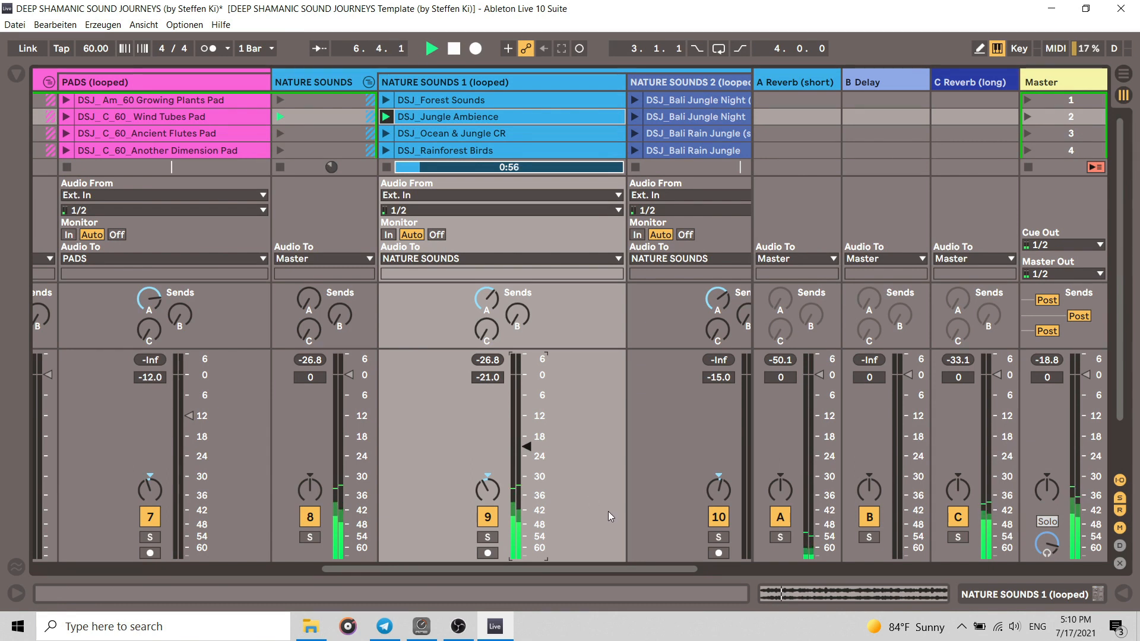
# Step: Show the SHAMANIC ATMOS FX track's devices and preview the Jungle FX 1 and Jungle FX 11 pads over the drone
pyautogui.moveTo(630, 568); pyautogui.dragTo(559, 566)
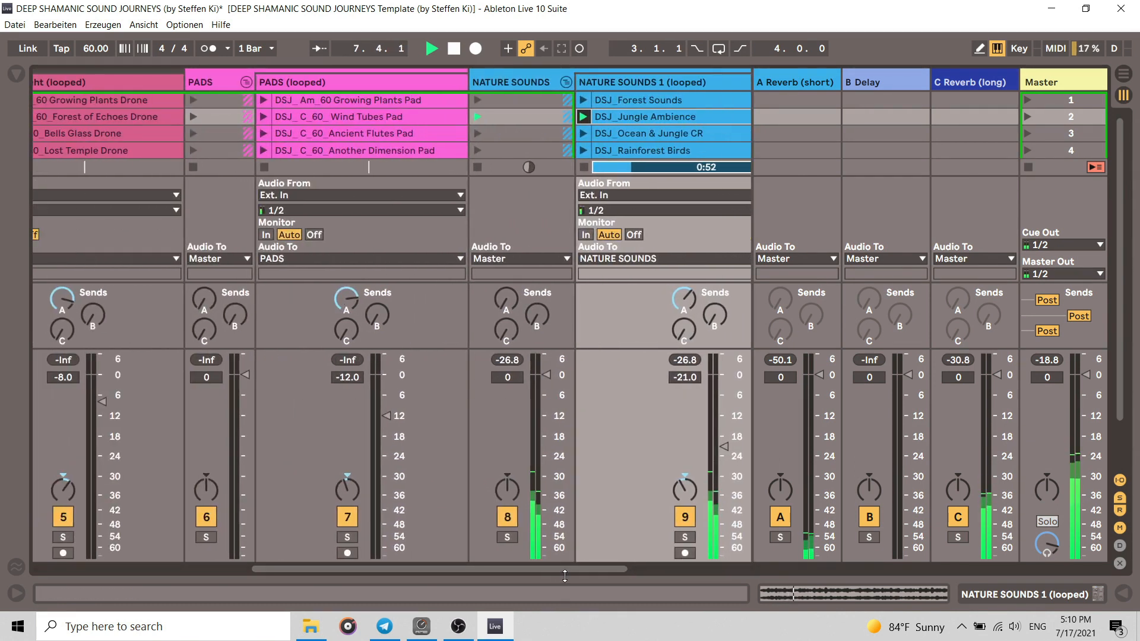
pyautogui.moveTo(567, 571); pyautogui.dragTo(305, 575)
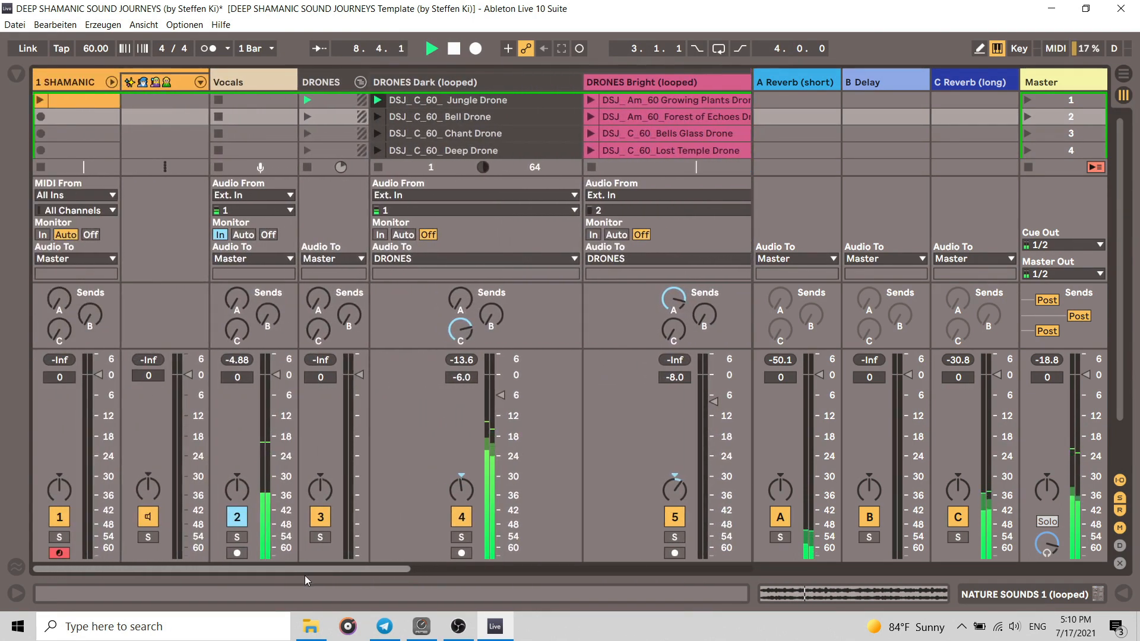
pyautogui.doubleClick(85, 82)
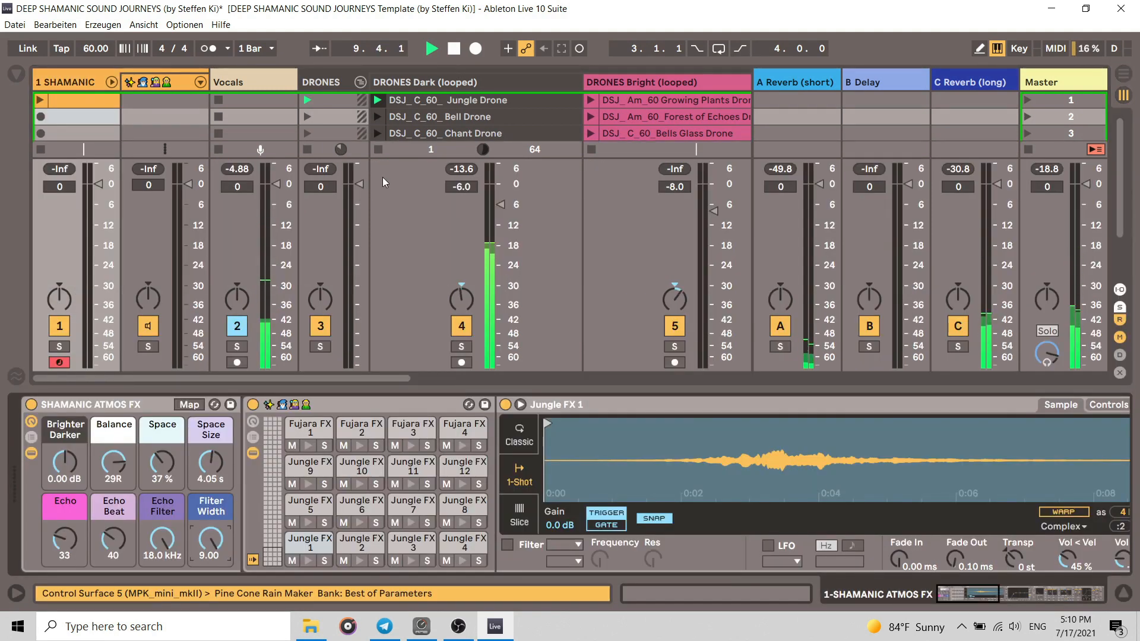
pyautogui.click(307, 560)
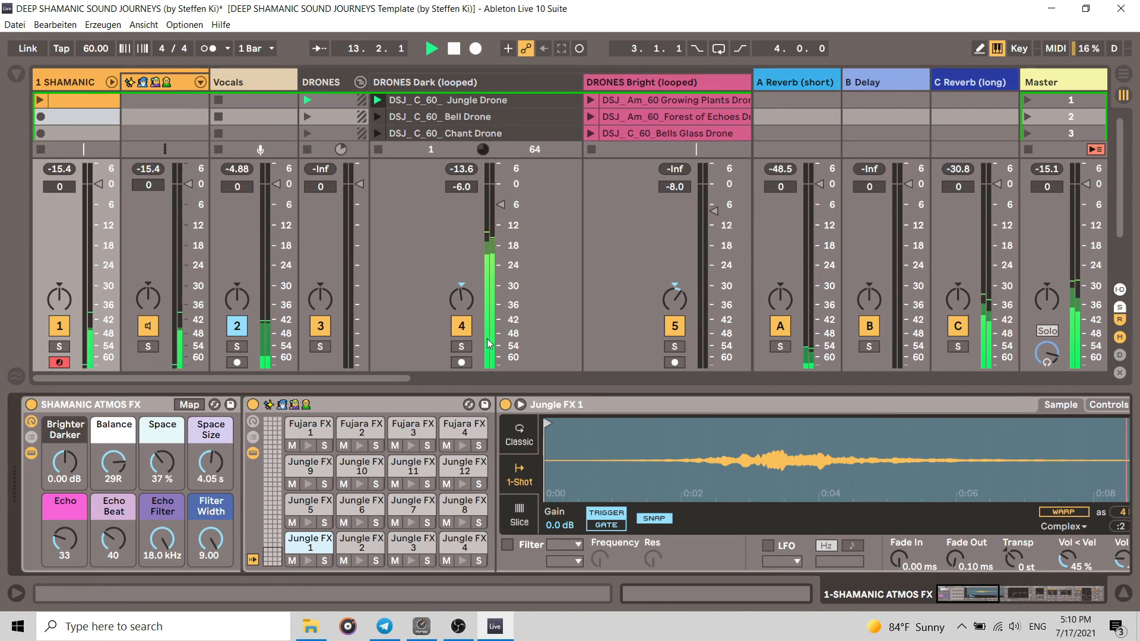
pyautogui.click(411, 484)
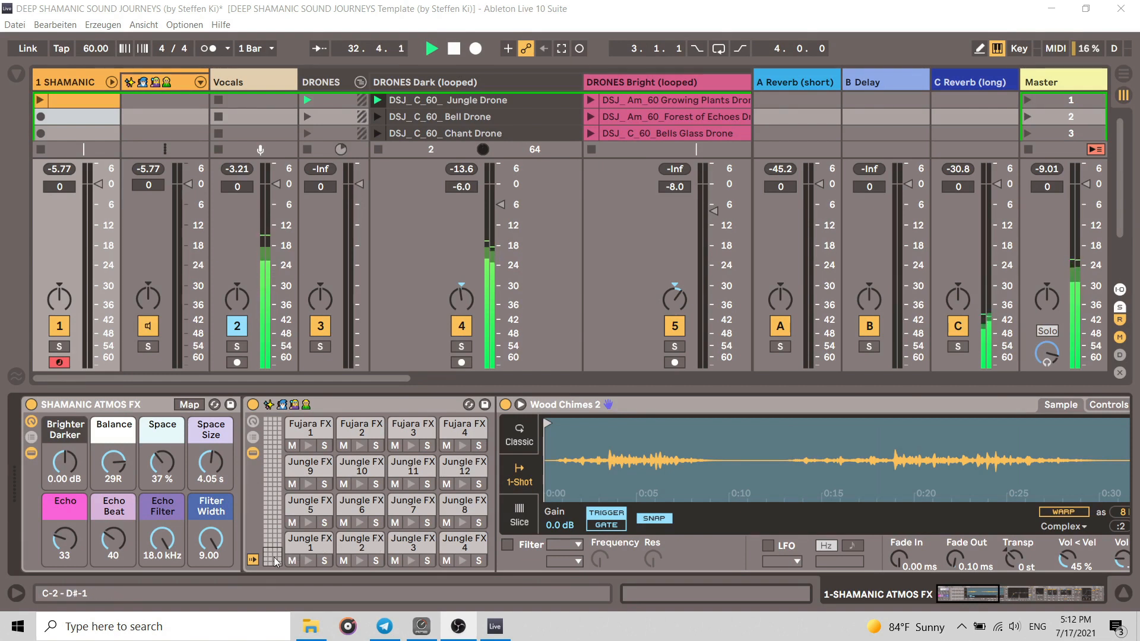
# Step: Look through the drum rack's pad banks, from the Jungle FX pads up to the shamanic sound pads and back
pyautogui.scroll(5, 320, 499)
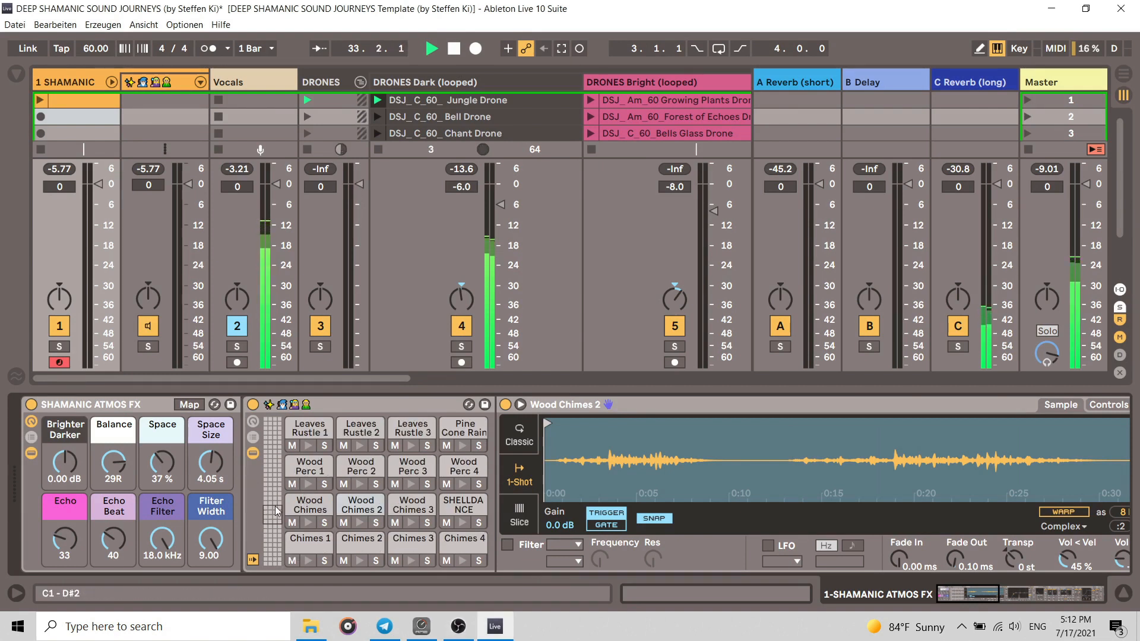
pyautogui.moveTo(274, 510); pyautogui.dragTo(274, 422)
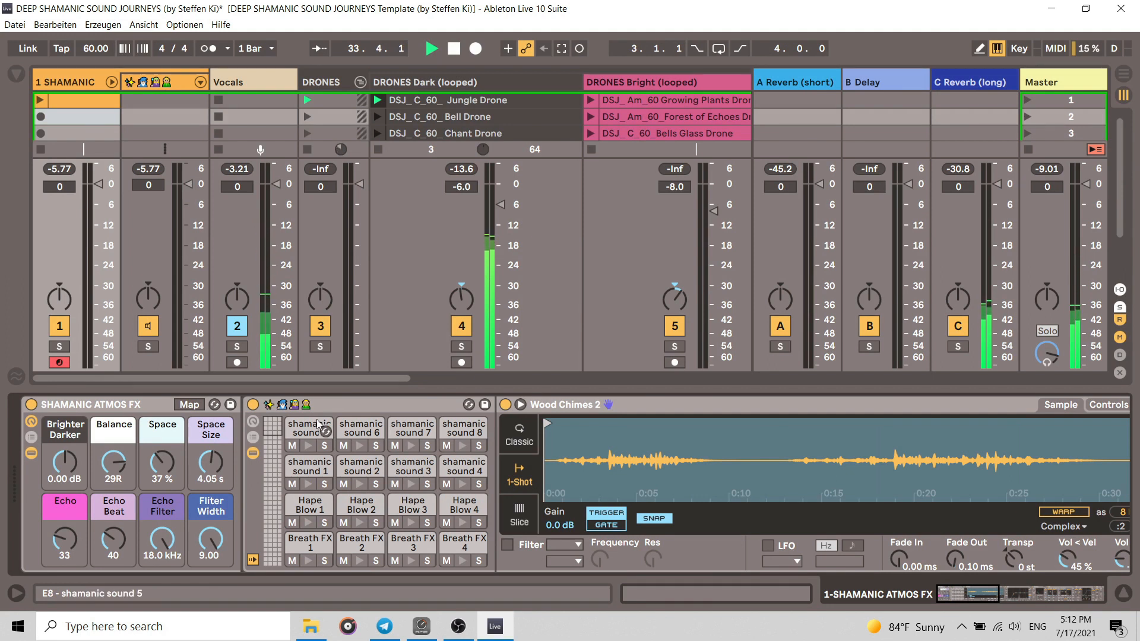
pyautogui.moveTo(273, 429); pyautogui.dragTo(273, 514)
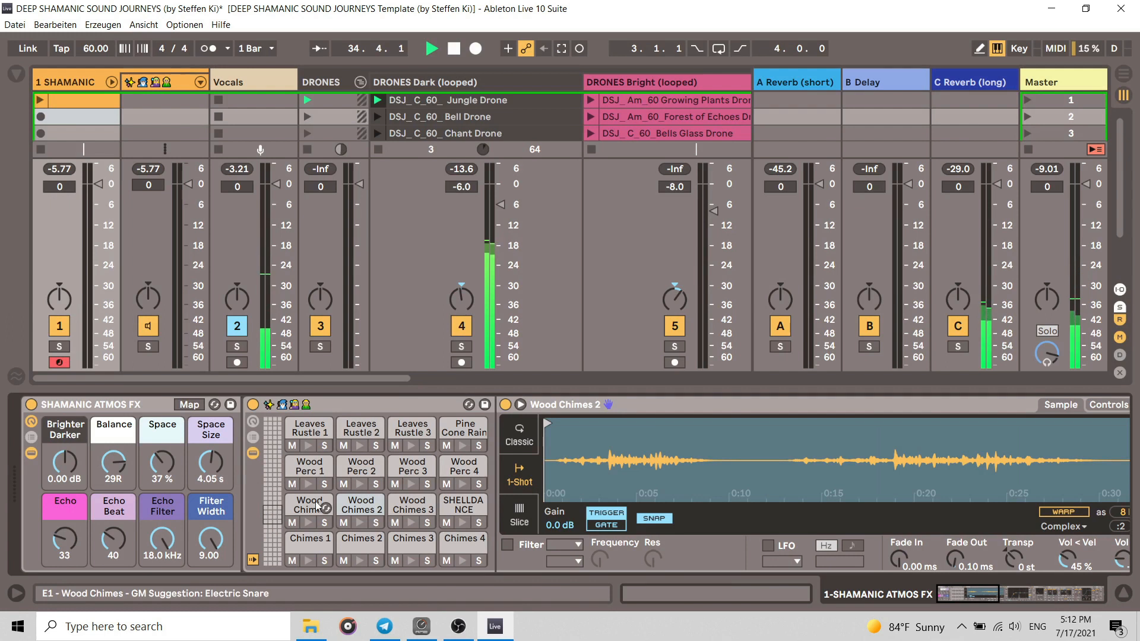
pyautogui.moveTo(277, 525); pyautogui.dragTo(266, 575)
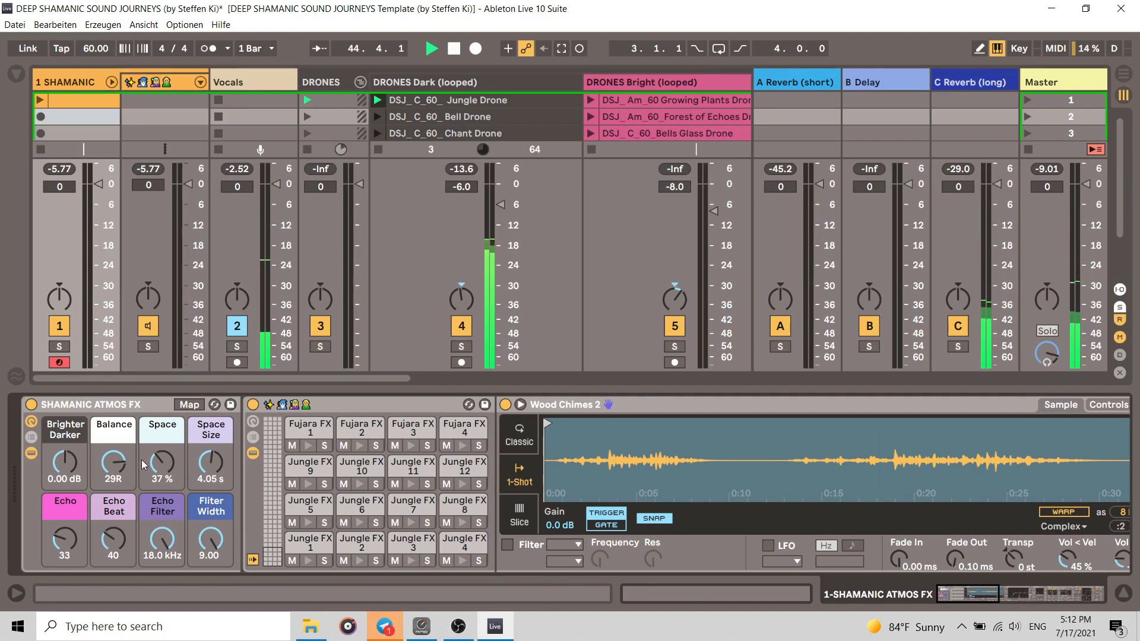
# Step: Close the Telegram window running in the background
pyautogui.rightClick(398, 630)
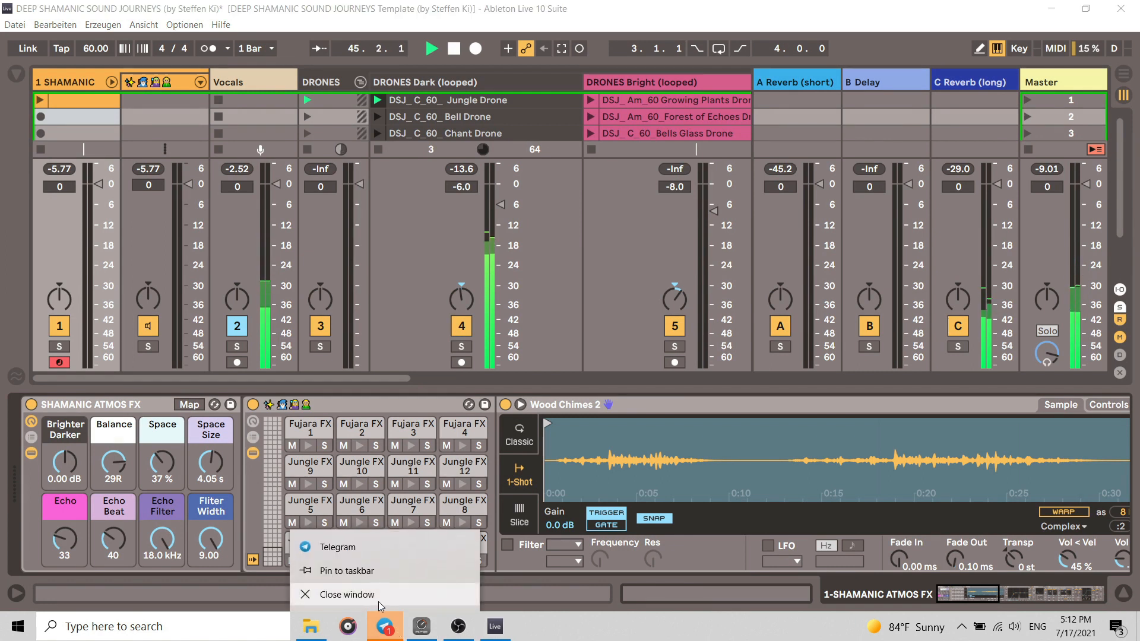
pyautogui.click(378, 601)
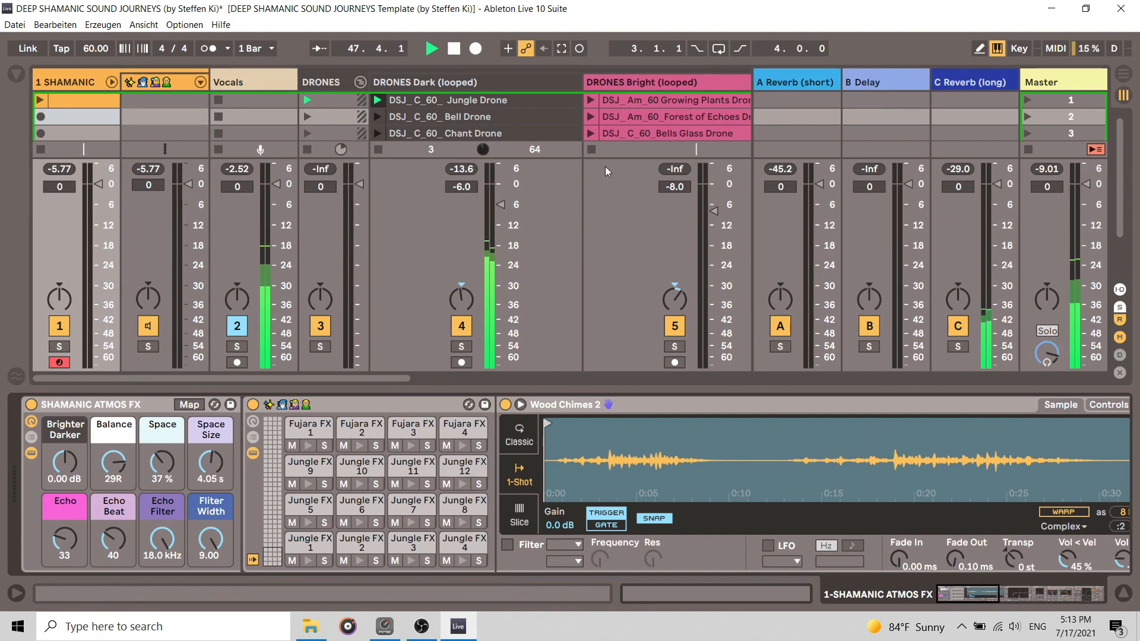
# Step: Hide the device view and raise the DRONES Dark (looped) track's volume to -3.9 dB
pyautogui.click(1123, 592)
pyautogui.moveTo(396, 567); pyautogui.dragTo(430, 567)
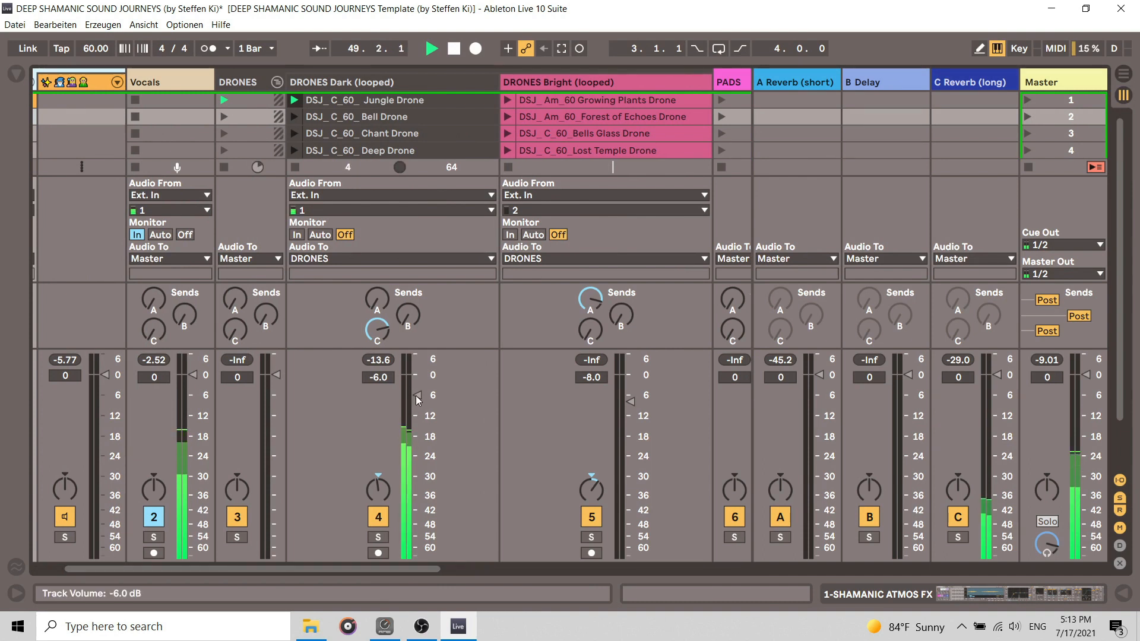
pyautogui.moveTo(416, 396); pyautogui.dragTo(417, 387)
# Step: Relaunch the Jungle Ambience clip on NATURE SOUNDS 1 with looping enabled, and hide the clip view
pyautogui.moveTo(418, 569); pyautogui.dragTo(678, 569)
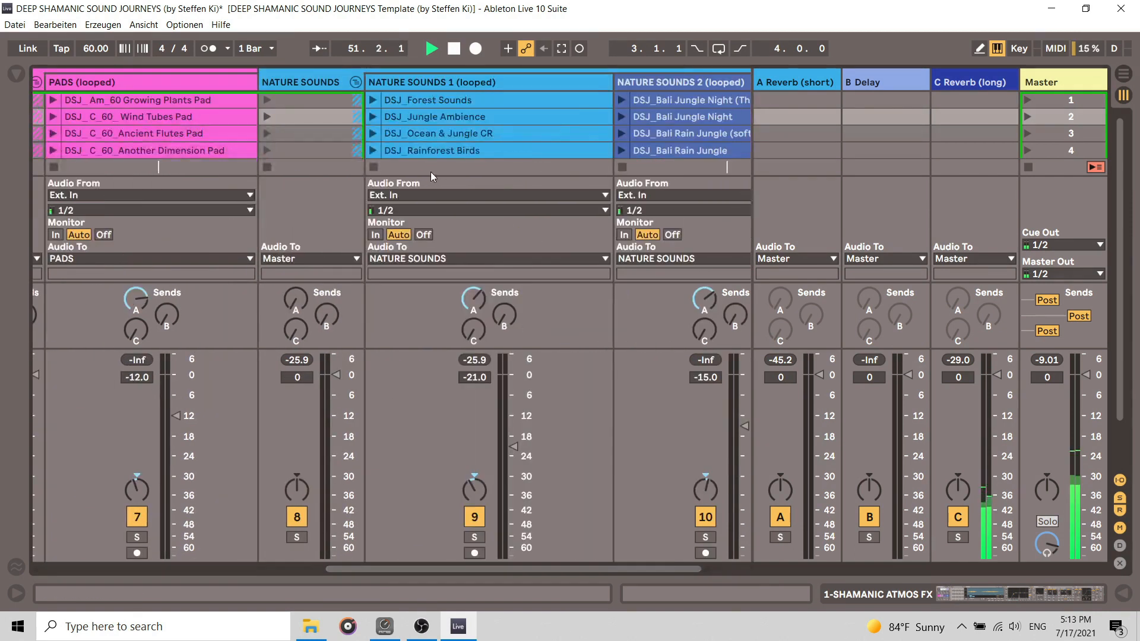
pyautogui.click(372, 116)
pyautogui.doubleClick(408, 113)
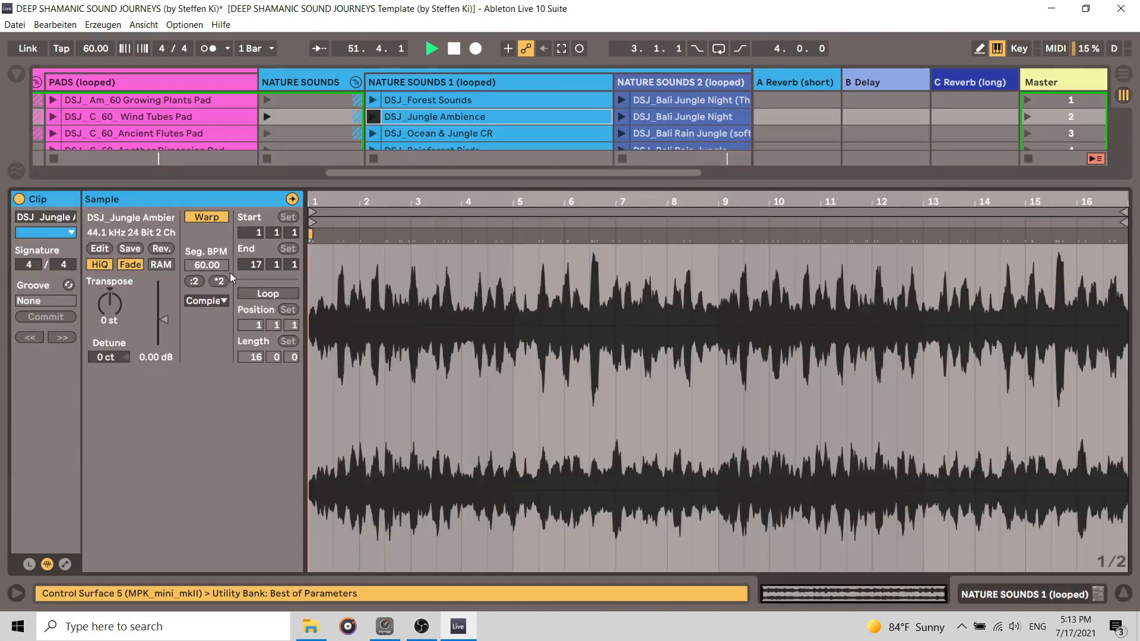
pyautogui.click(268, 292)
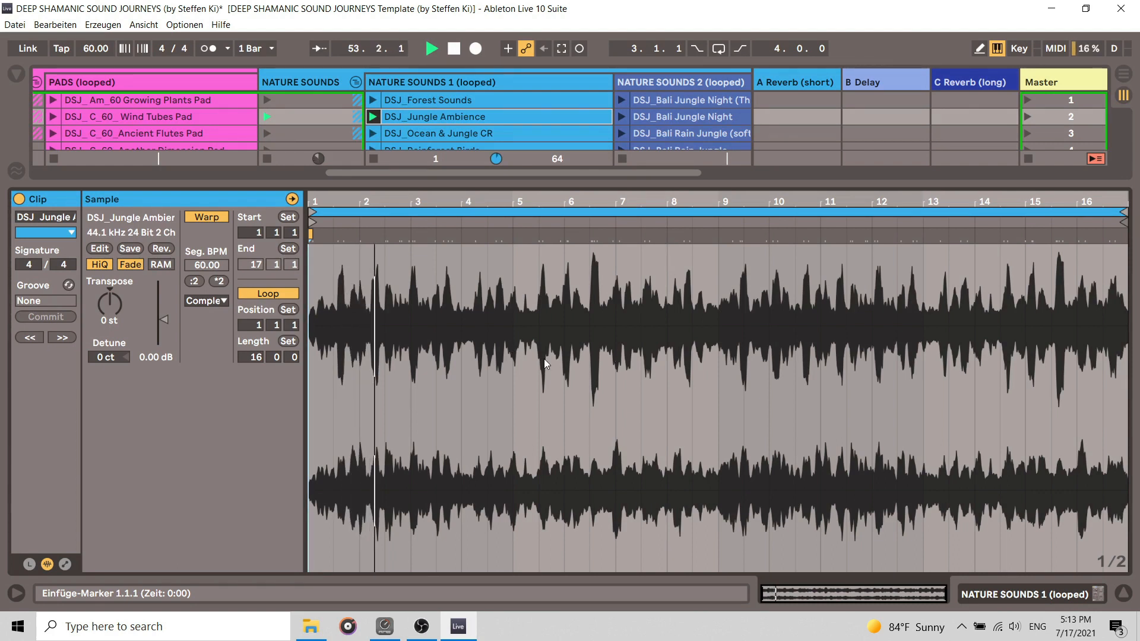
pyautogui.click(1122, 594)
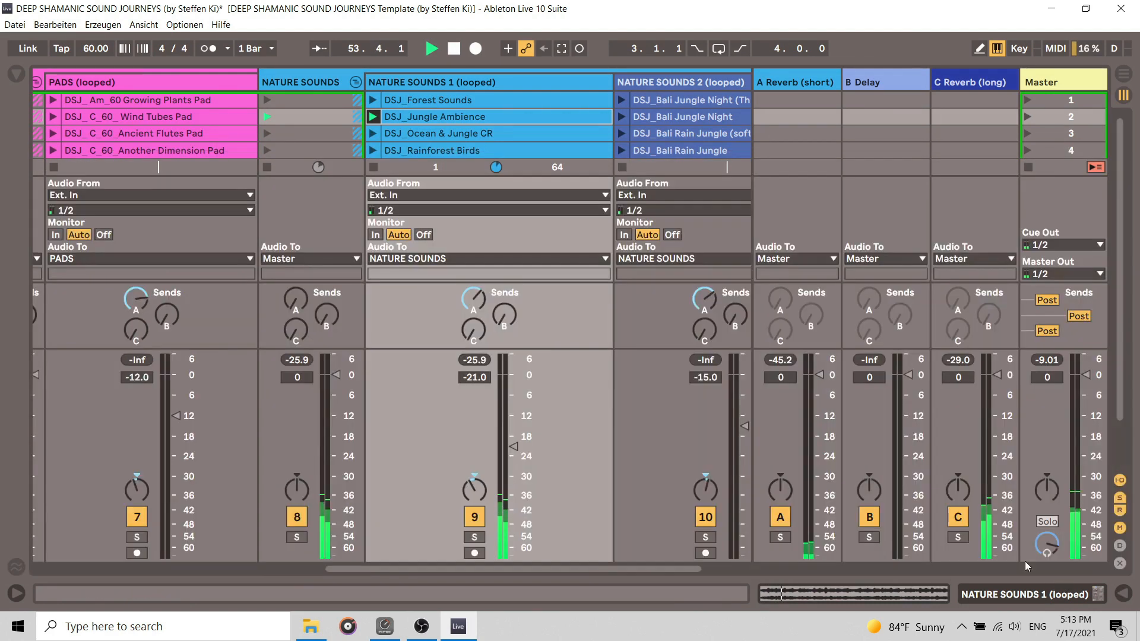
# Step: Reopen the SHAMANIC ATMOS FX track's devices and preview the Jungle FX 9 and Jungle FX 12 pads
pyautogui.moveTo(657, 571)
pyautogui.mouseDown()
pyautogui.moveTo(721, 567)
pyautogui.moveTo(665, 568)
pyautogui.mouseUp()
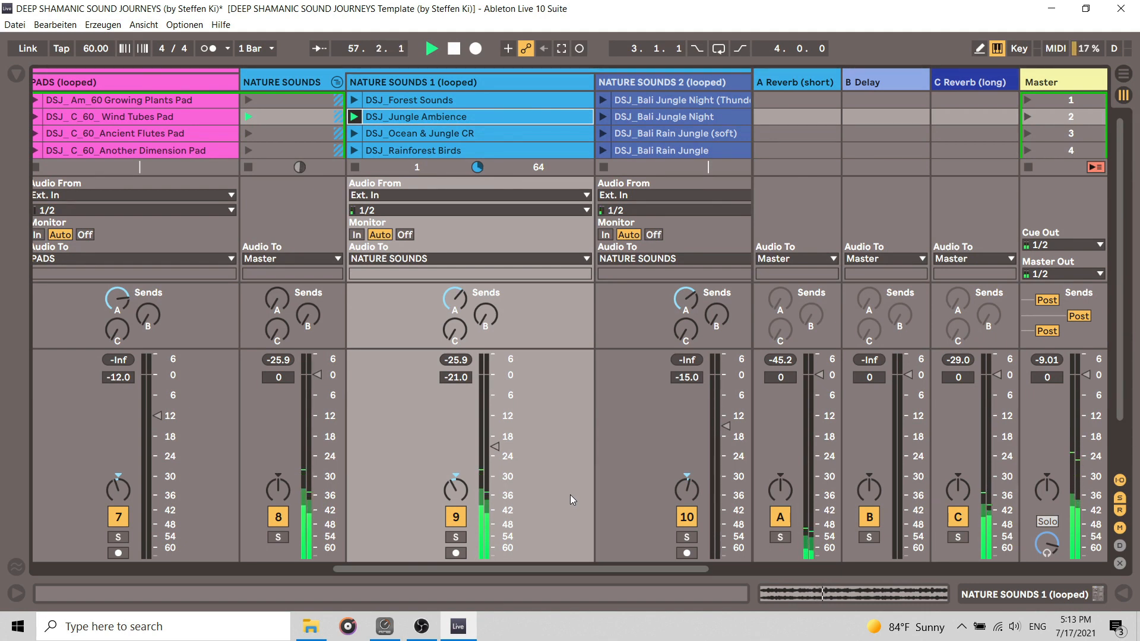
pyautogui.moveTo(633, 565); pyautogui.dragTo(279, 561)
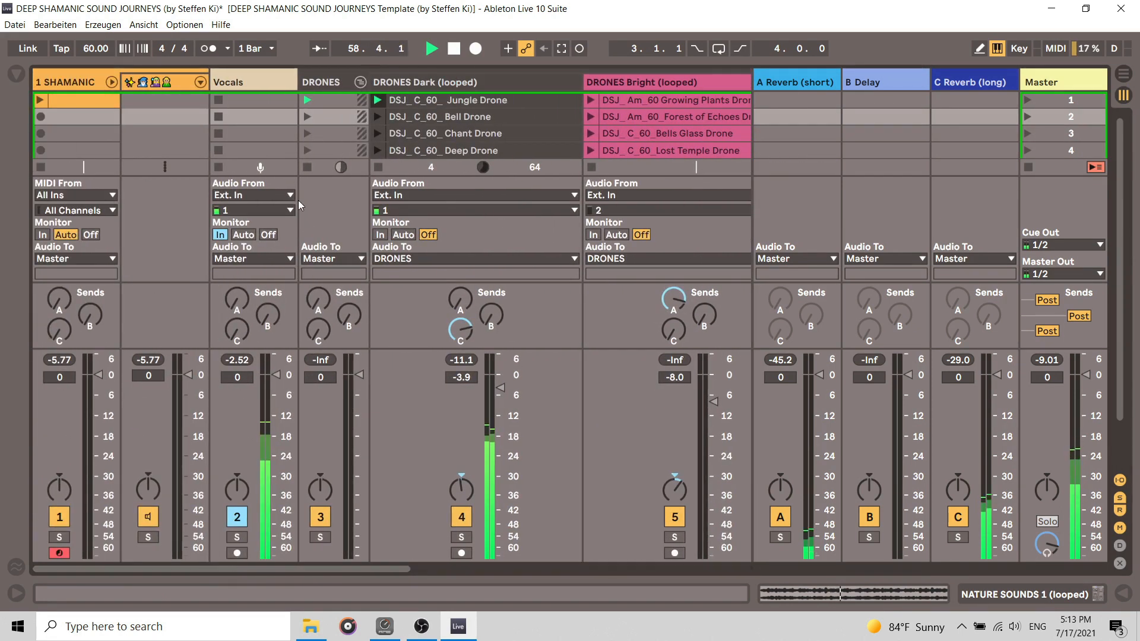
pyautogui.doubleClick(80, 80)
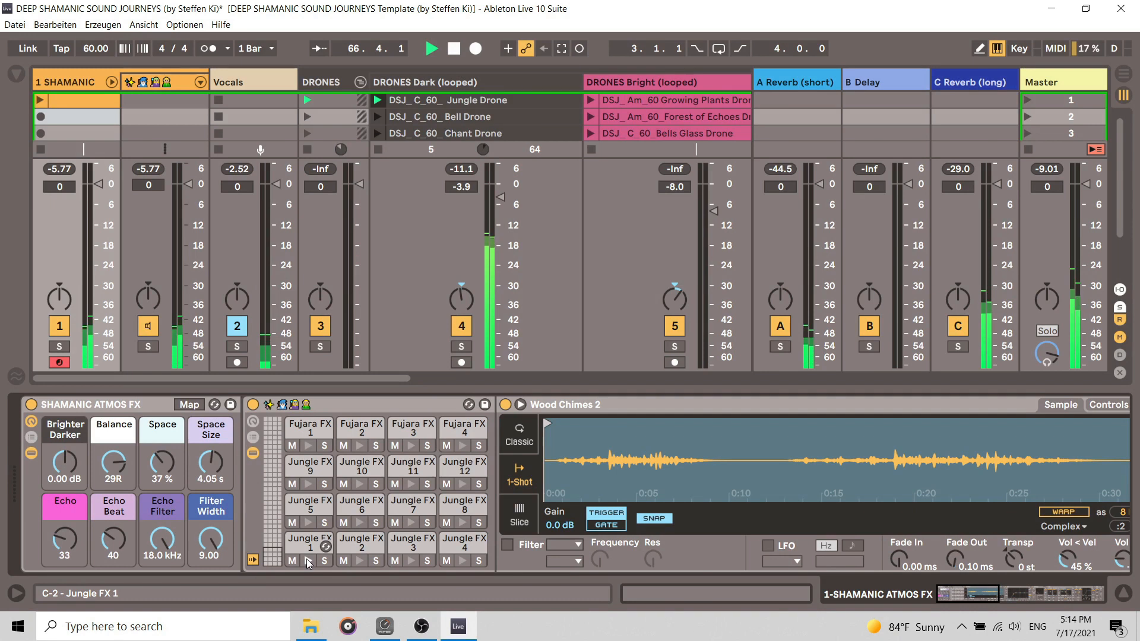
pyautogui.click(307, 482)
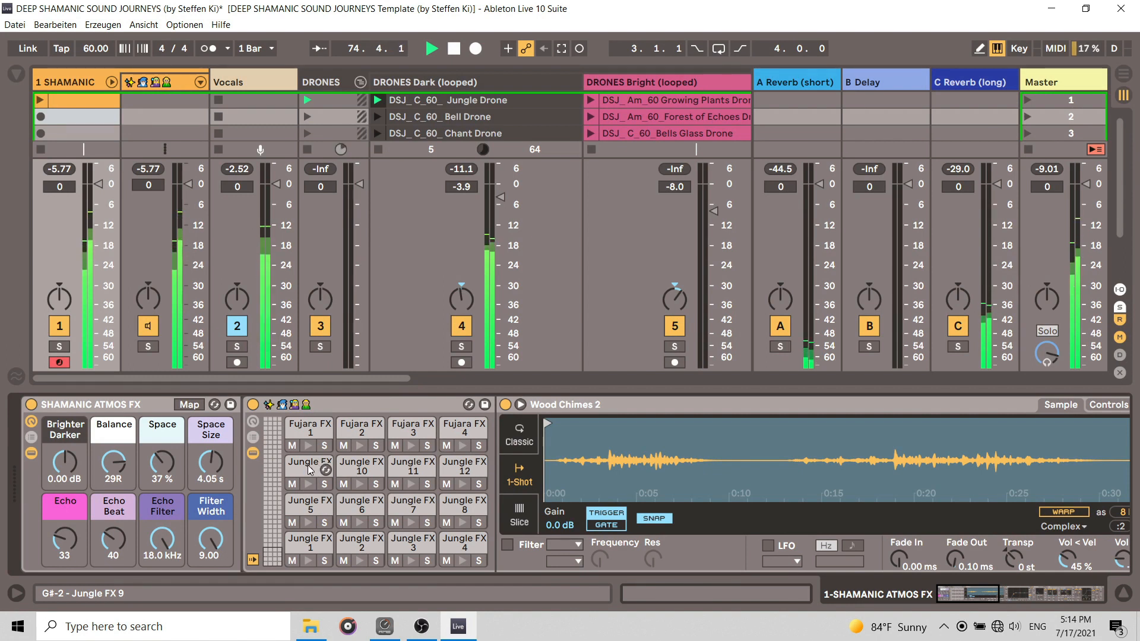
pyautogui.click(460, 486)
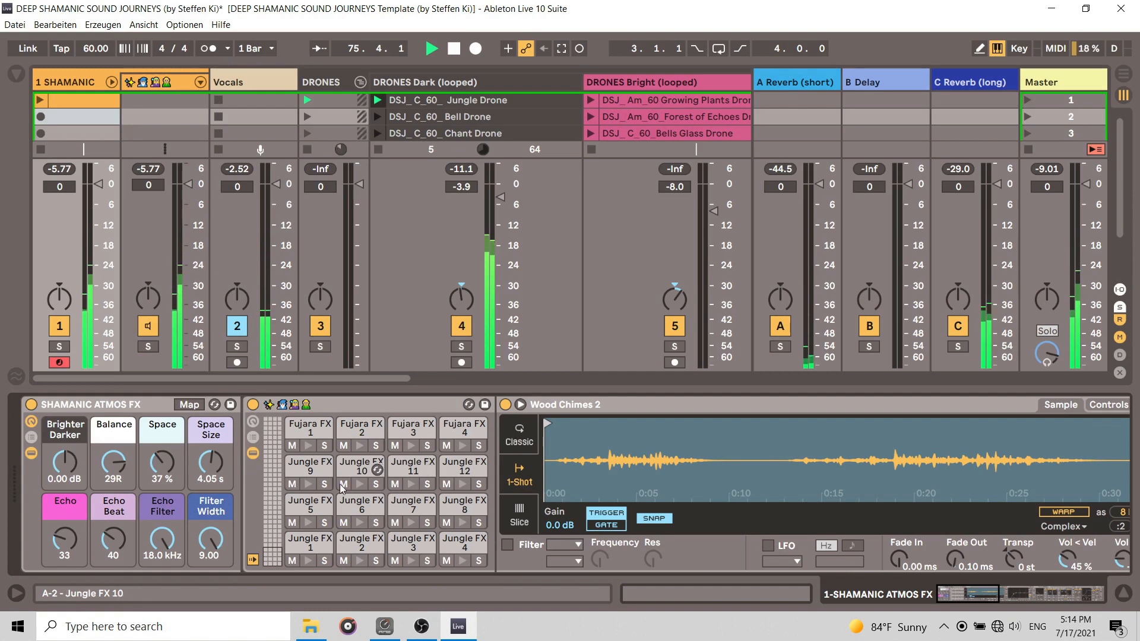
# Step: Bring the Metallic FX row into the pad view and preview the Fujara FX 1 and Fujara FX 4 pads
pyautogui.moveTo(265, 556); pyautogui.dragTo(265, 551)
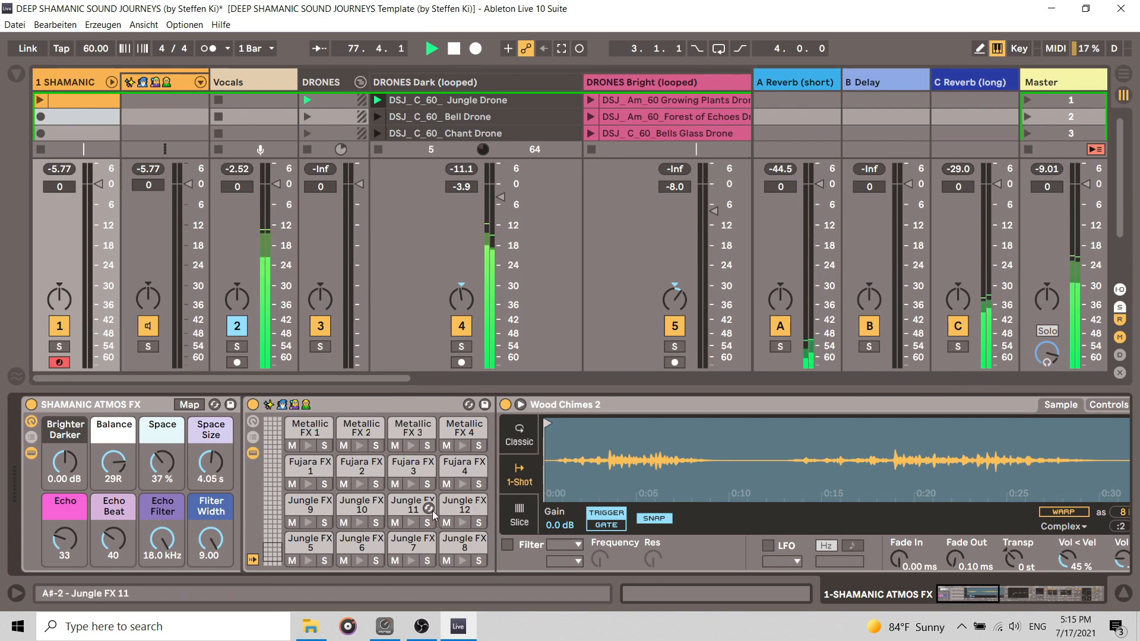
pyautogui.click(309, 482)
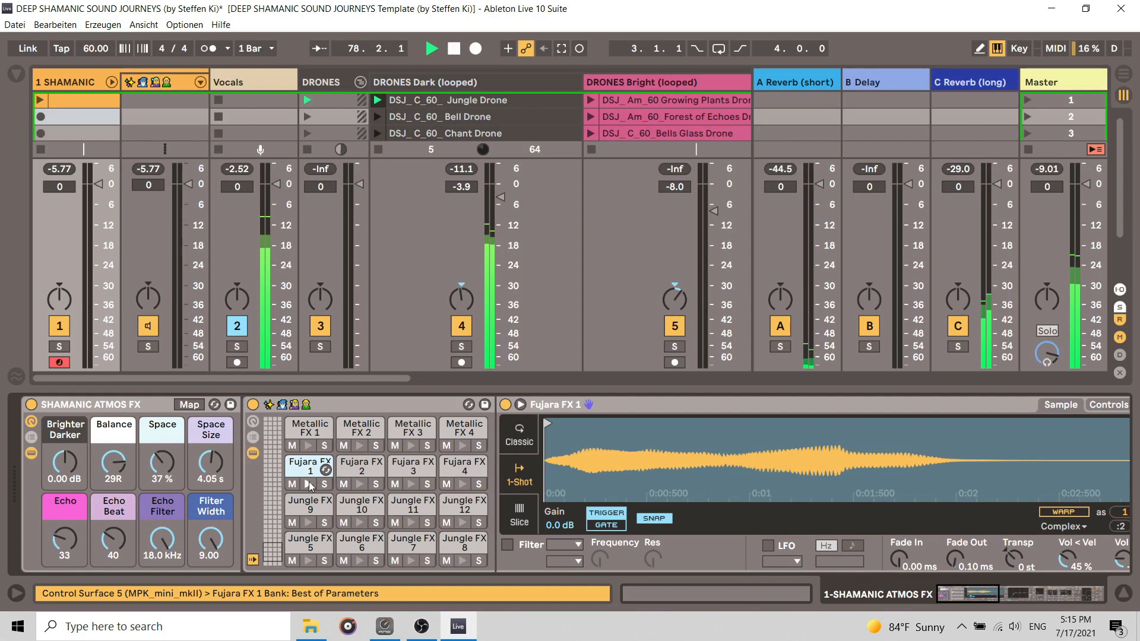
pyautogui.click(309, 484)
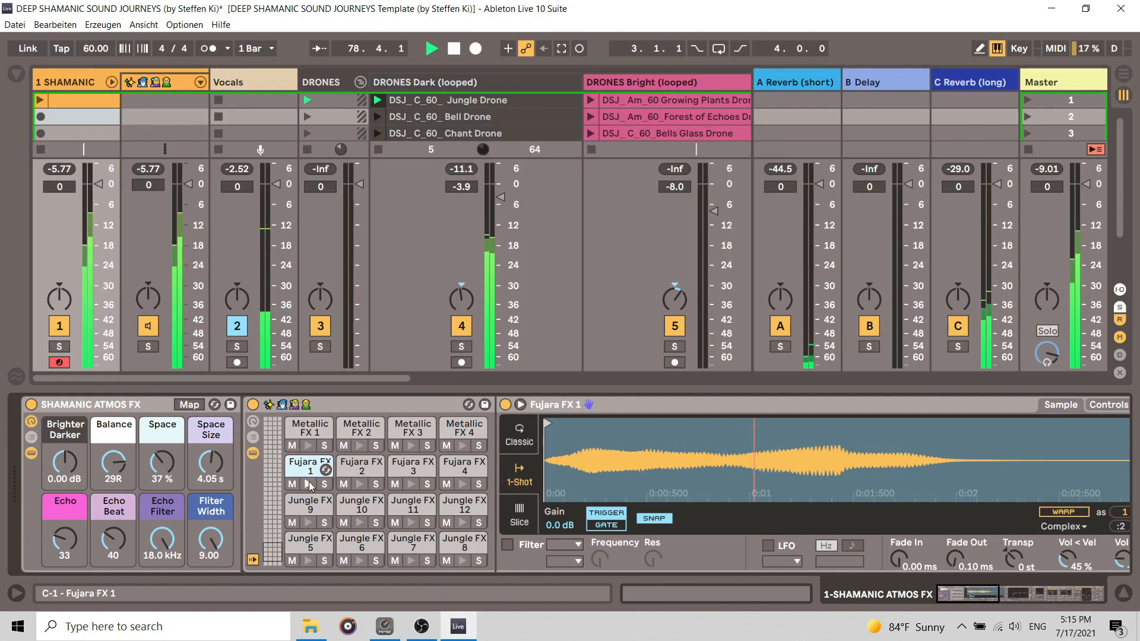
pyautogui.click(463, 484)
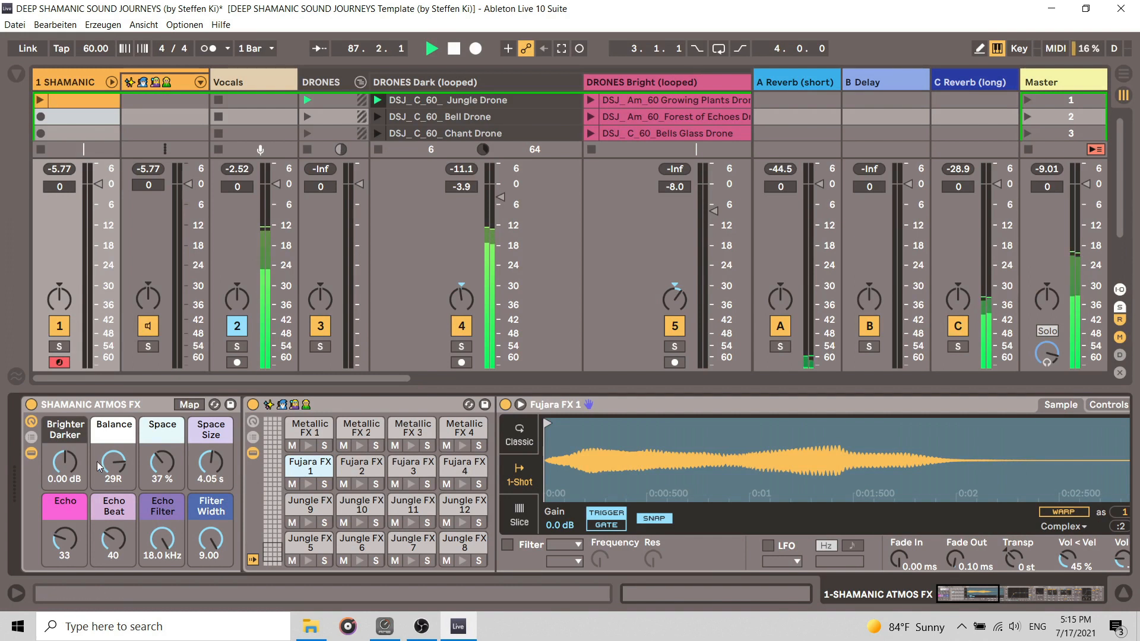
# Step: Try the Brighter Darker macro at -15.0 dB while previewing the Fujara FX 1 and Metallic FX 1 pads
pyautogui.moveTo(58, 462); pyautogui.dragTo(59, 523)
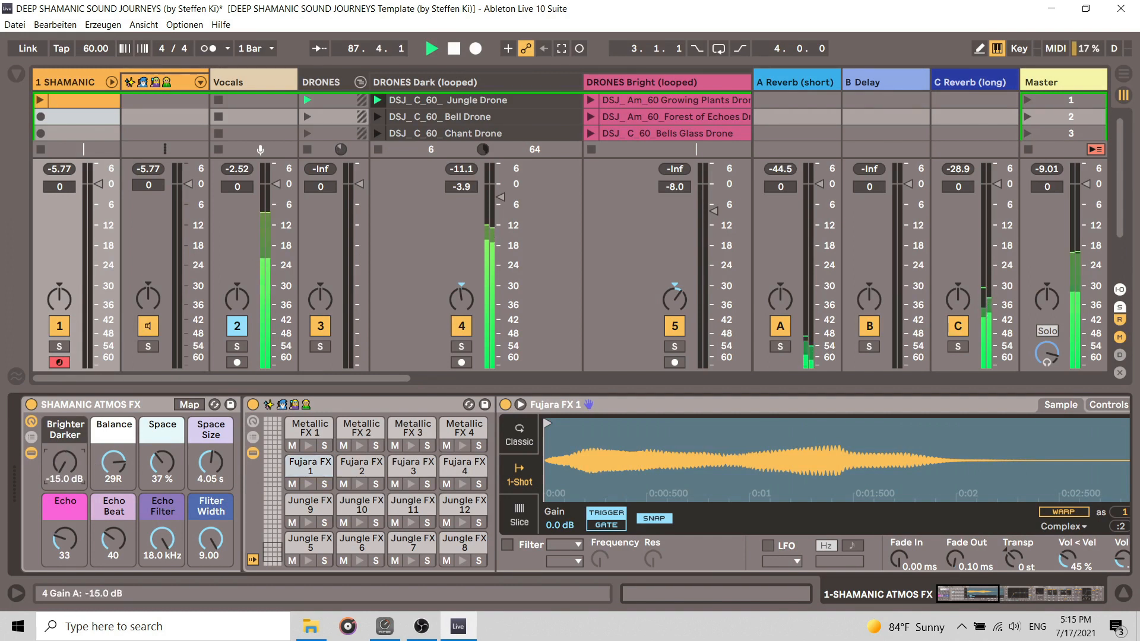
pyautogui.click(305, 482)
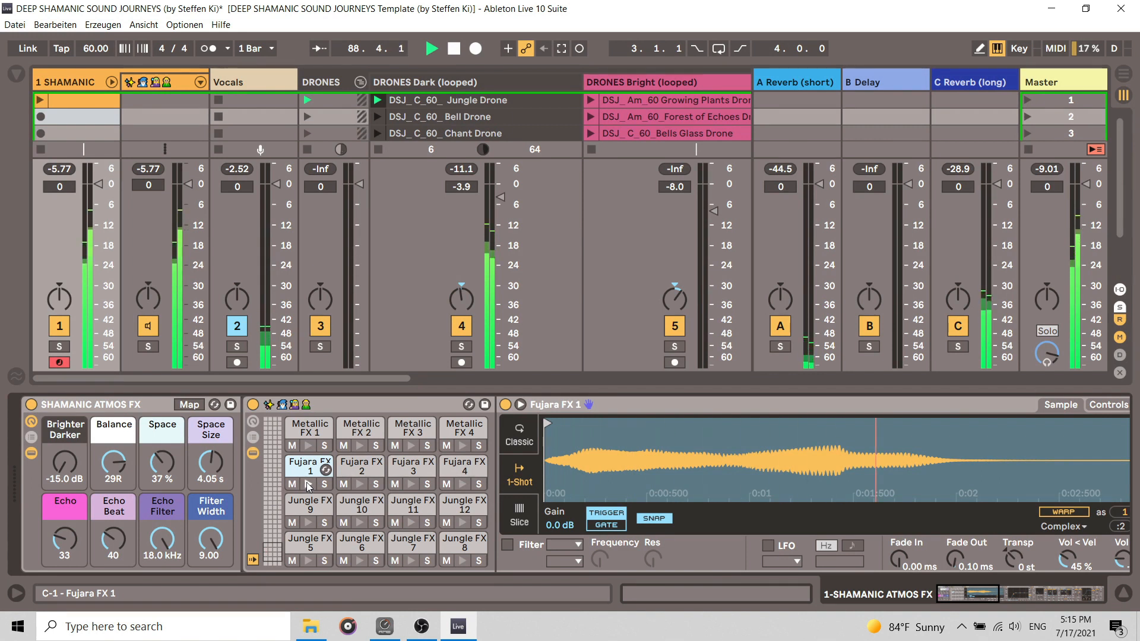
pyautogui.click(308, 446)
# Step: Compare Brighter Darker at 15.0 dB and 0.00 dB, previewing the Metallic FX 1 pad, and finish with the macro at -15.0 dB
pyautogui.moveTo(68, 462); pyautogui.dragTo(69, 419)
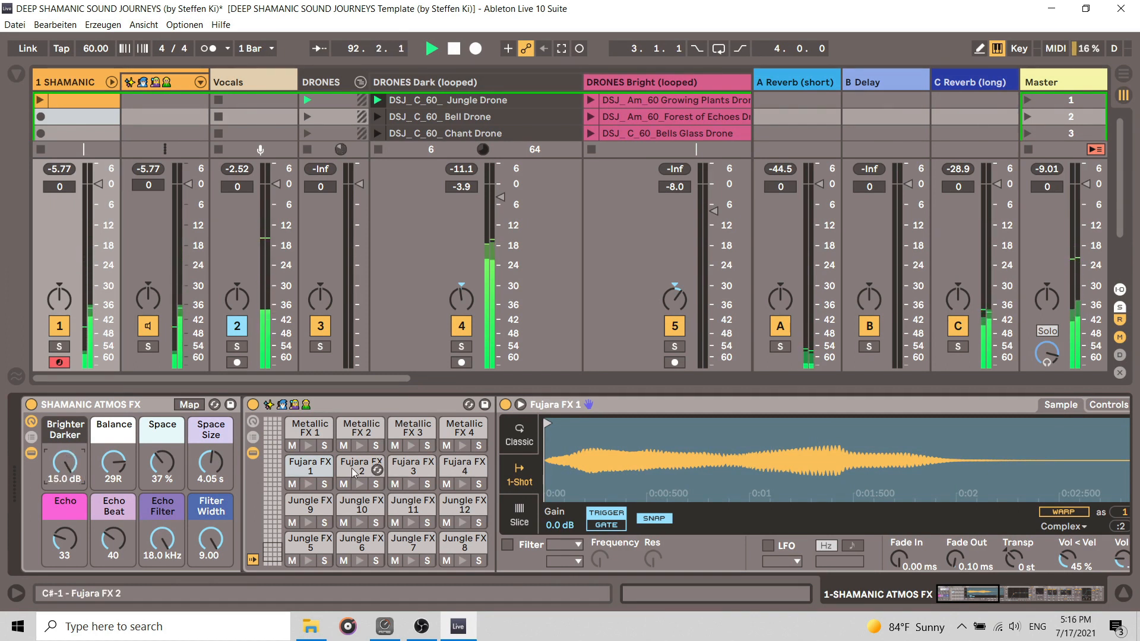
pyautogui.click(314, 446)
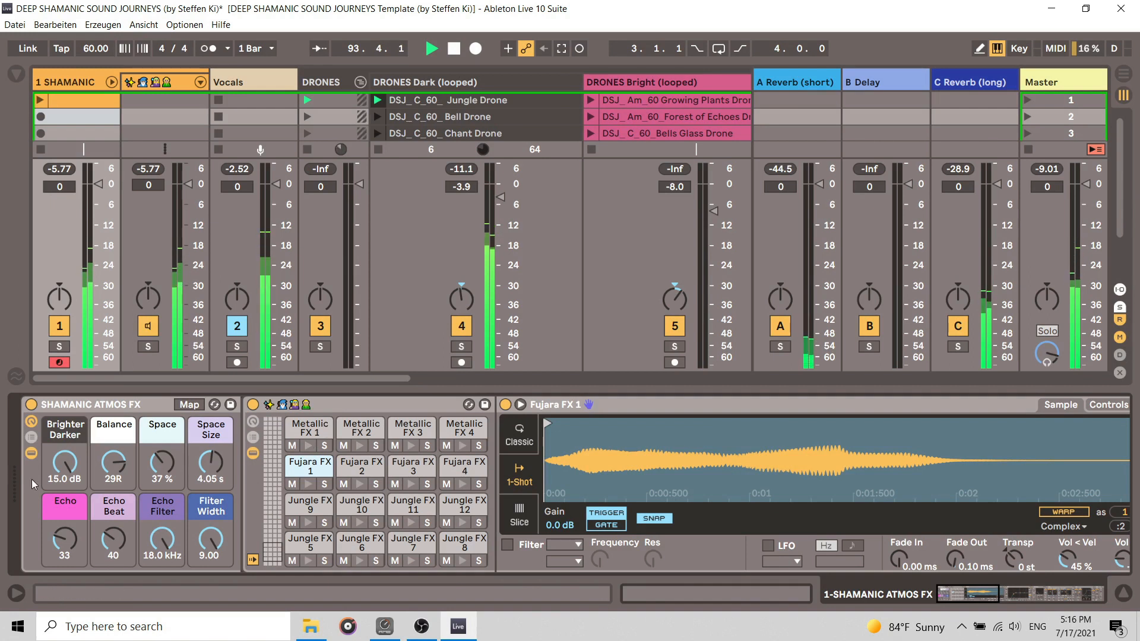
pyautogui.doubleClick(64, 463)
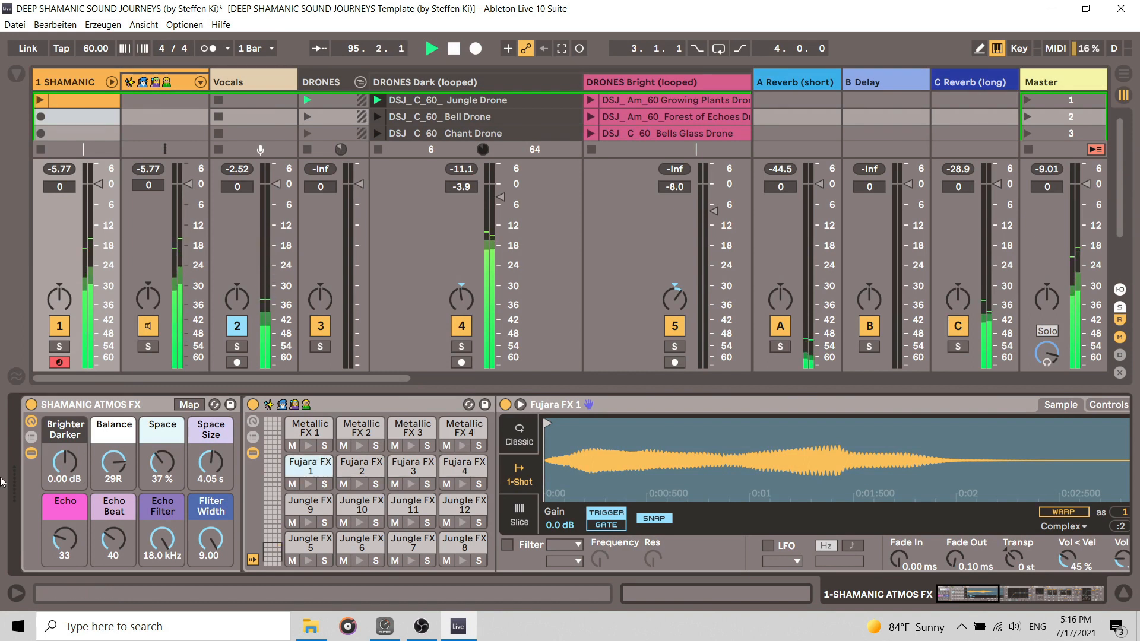
pyautogui.moveTo(64, 463); pyautogui.dragTo(64, 416)
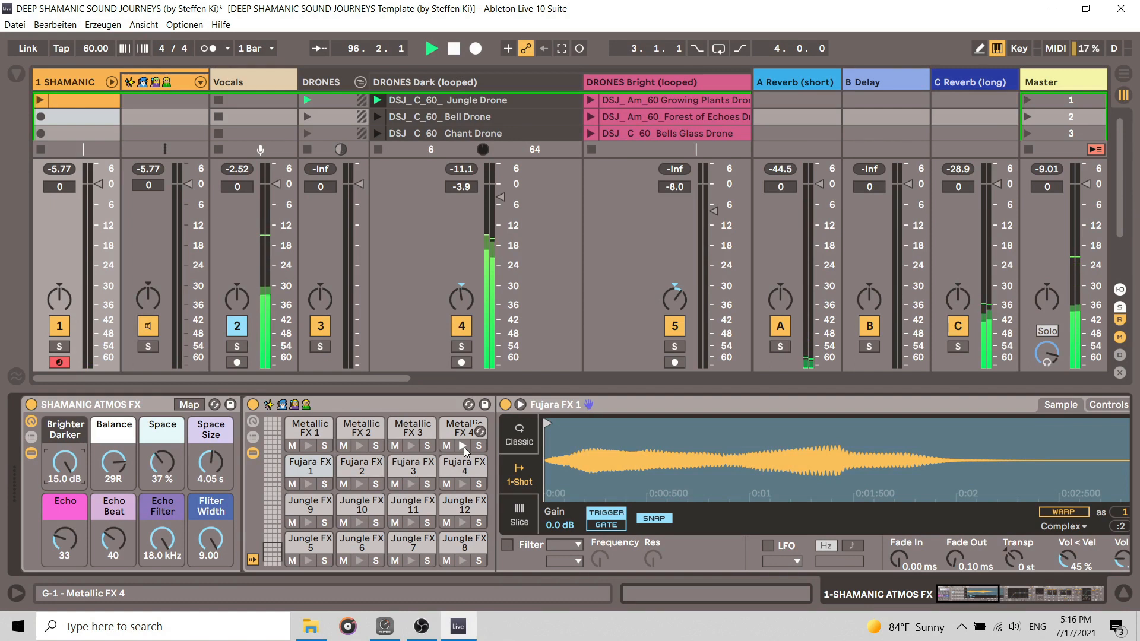
pyautogui.moveTo(62, 479); pyautogui.dragTo(61, 526)
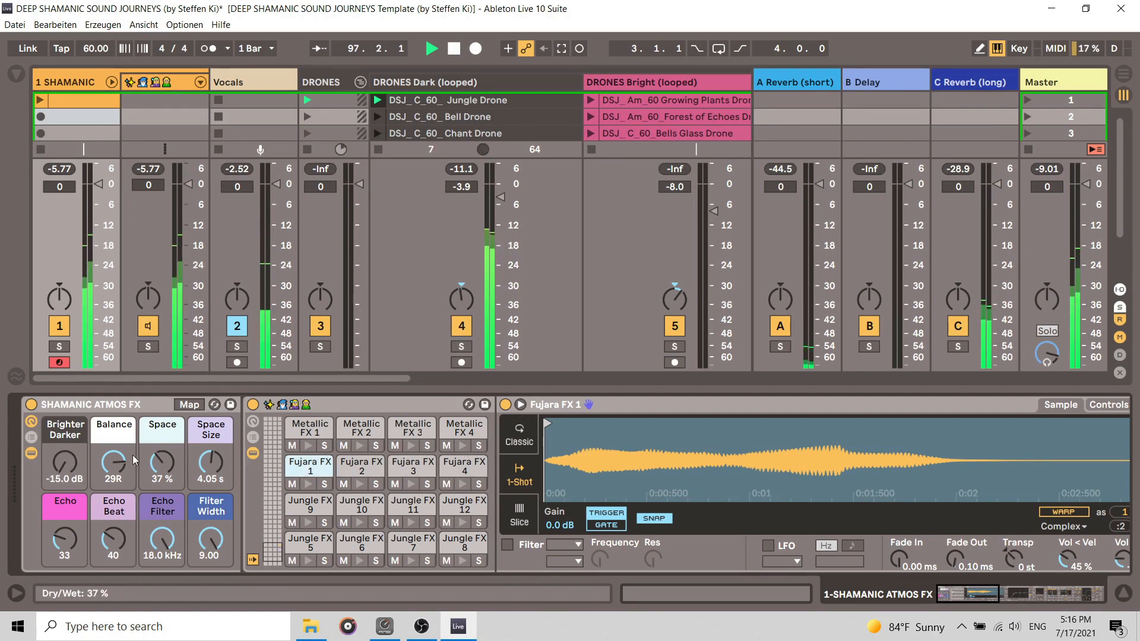
# Step: Reset the Brighter Darker macro to 0.00 dB and try Balance at 10L and 21R, previewing the Fujara FX 1 pad
pyautogui.doubleClick(66, 466)
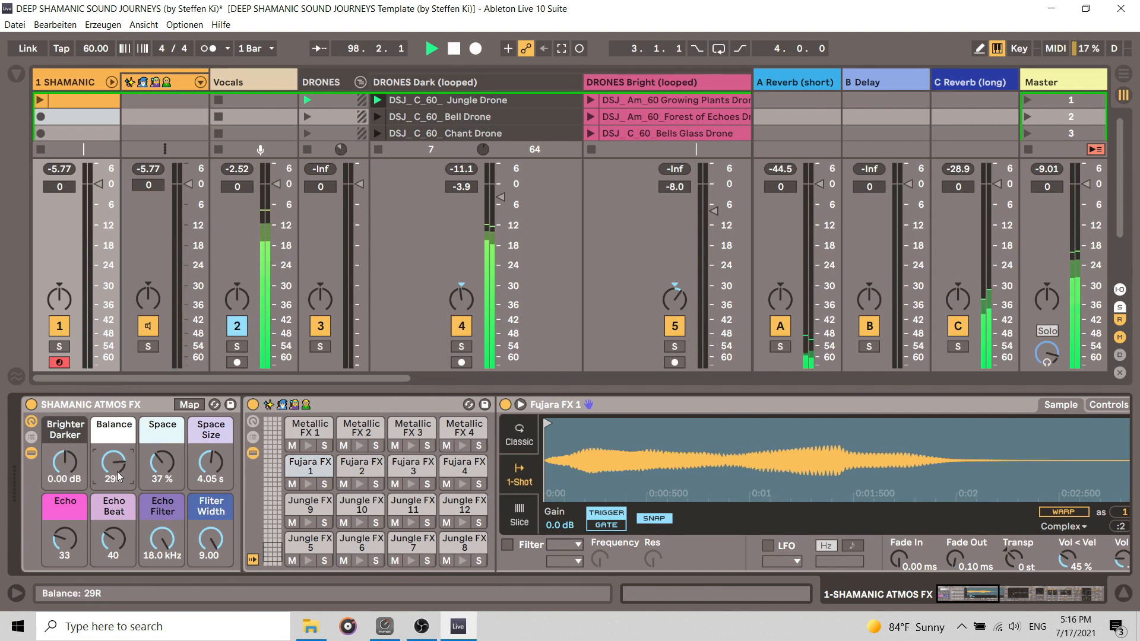
pyautogui.moveTo(113, 462); pyautogui.dragTo(114, 493)
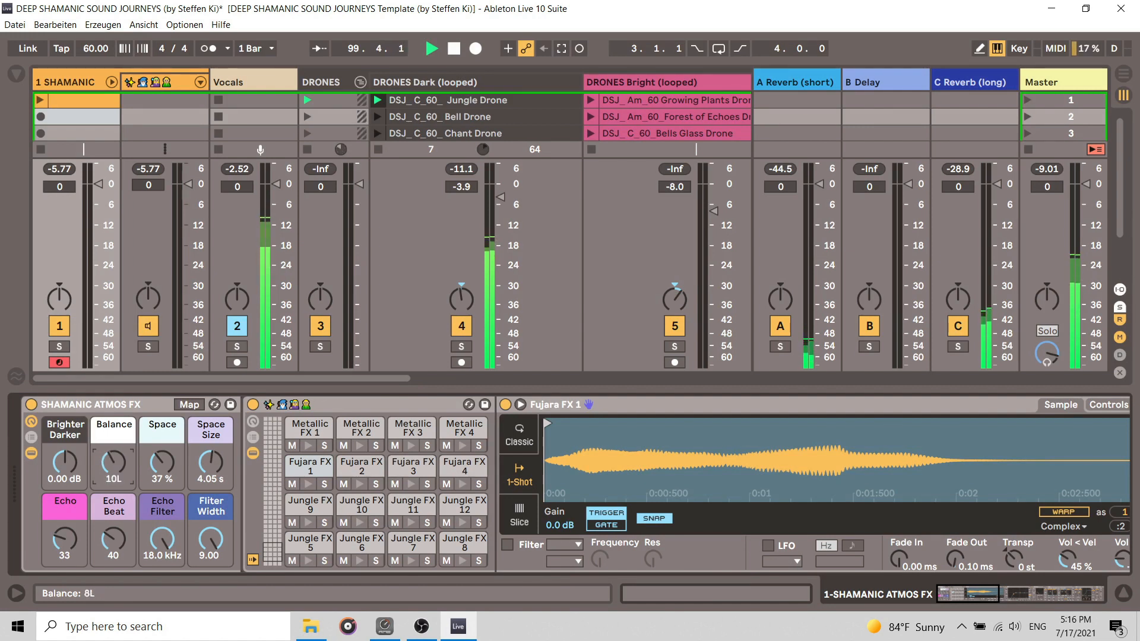
pyautogui.moveTo(114, 461)
pyautogui.mouseDown()
pyautogui.moveTo(114, 420)
pyautogui.moveTo(114, 461)
pyautogui.mouseUp()
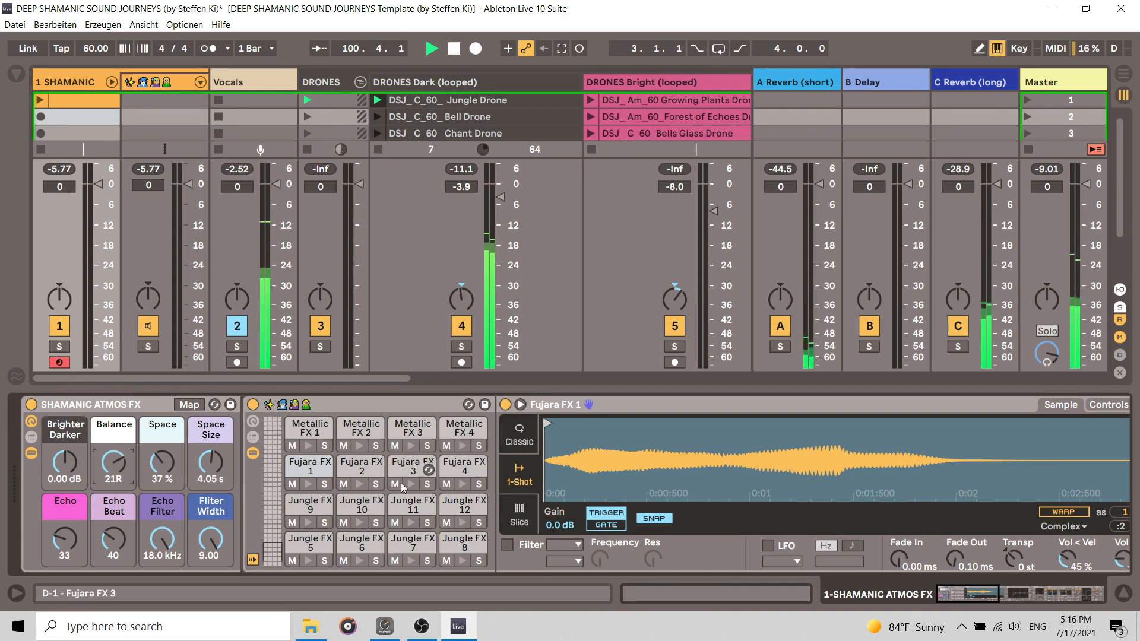
pyautogui.click(308, 485)
# Step: Compare the Balance macro at 50L and 50R, and finish with it centred at C
pyautogui.moveTo(113, 462); pyautogui.dragTo(114, 508)
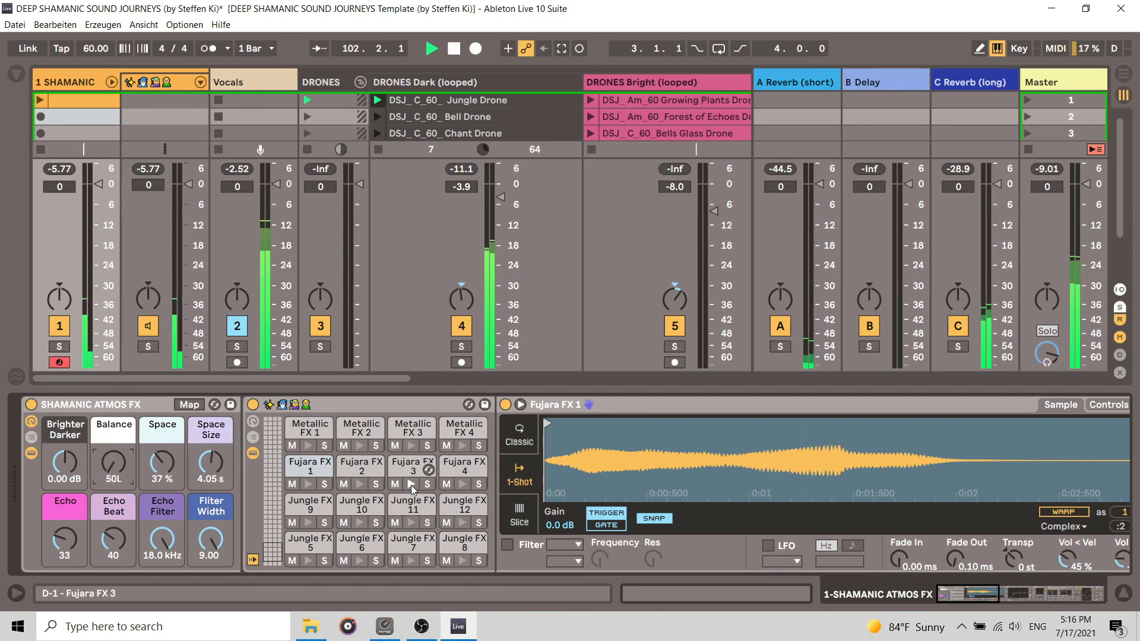
pyautogui.moveTo(132, 475); pyautogui.dragTo(132, 419)
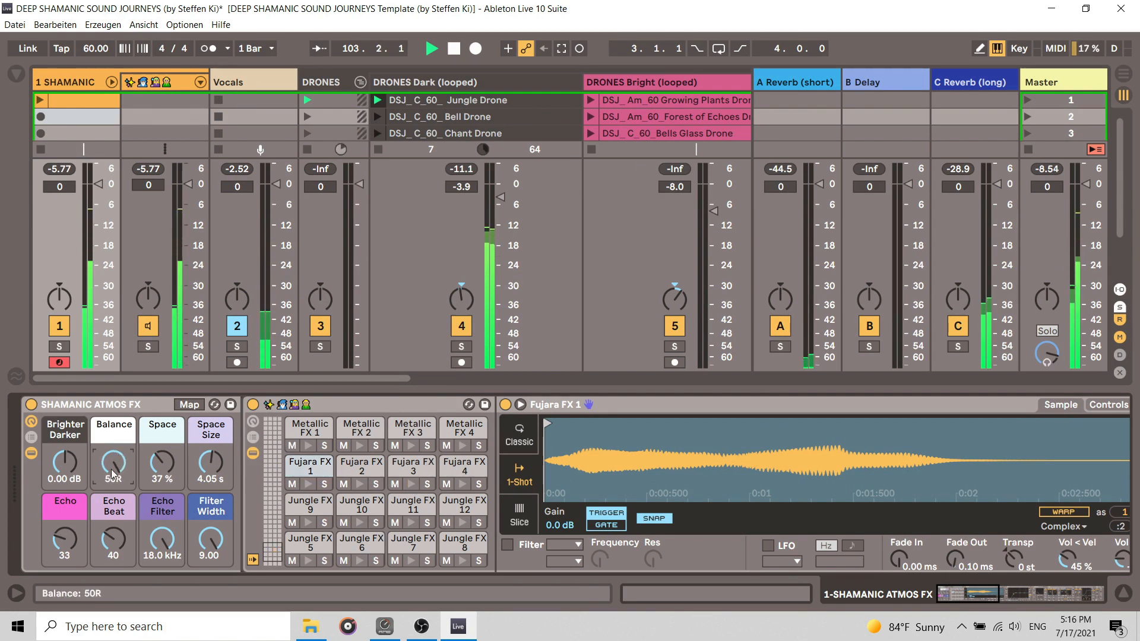
pyautogui.moveTo(113, 465); pyautogui.dragTo(113, 493)
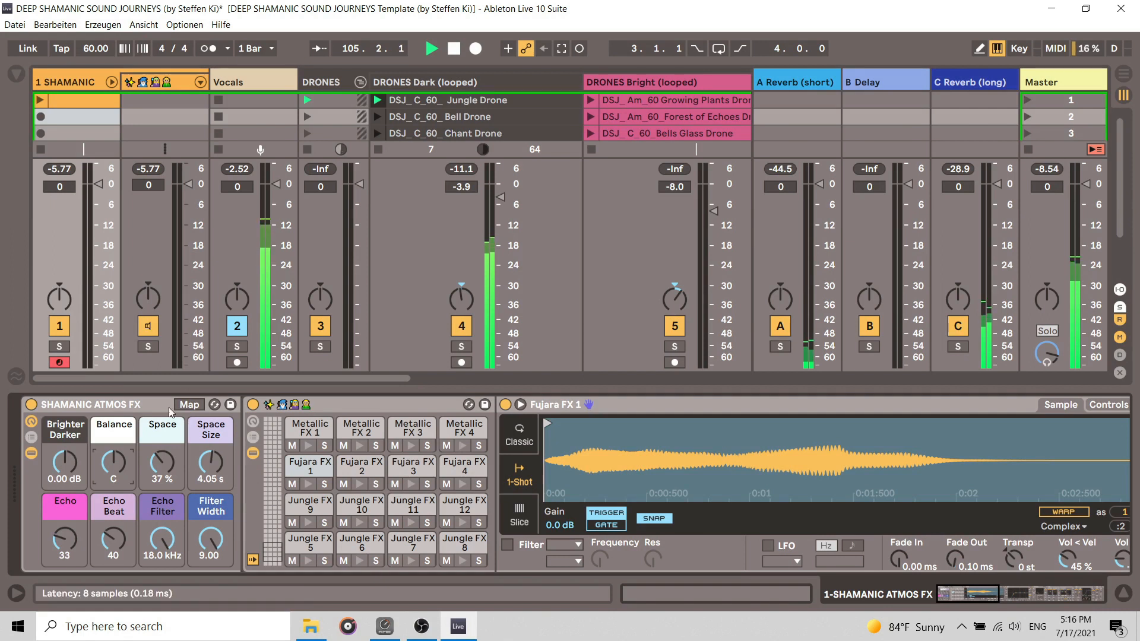
pyautogui.moveTo(121, 459)
pyautogui.mouseDown()
pyautogui.moveTo(121, 475)
pyautogui.moveTo(121, 451)
pyautogui.mouseUp()
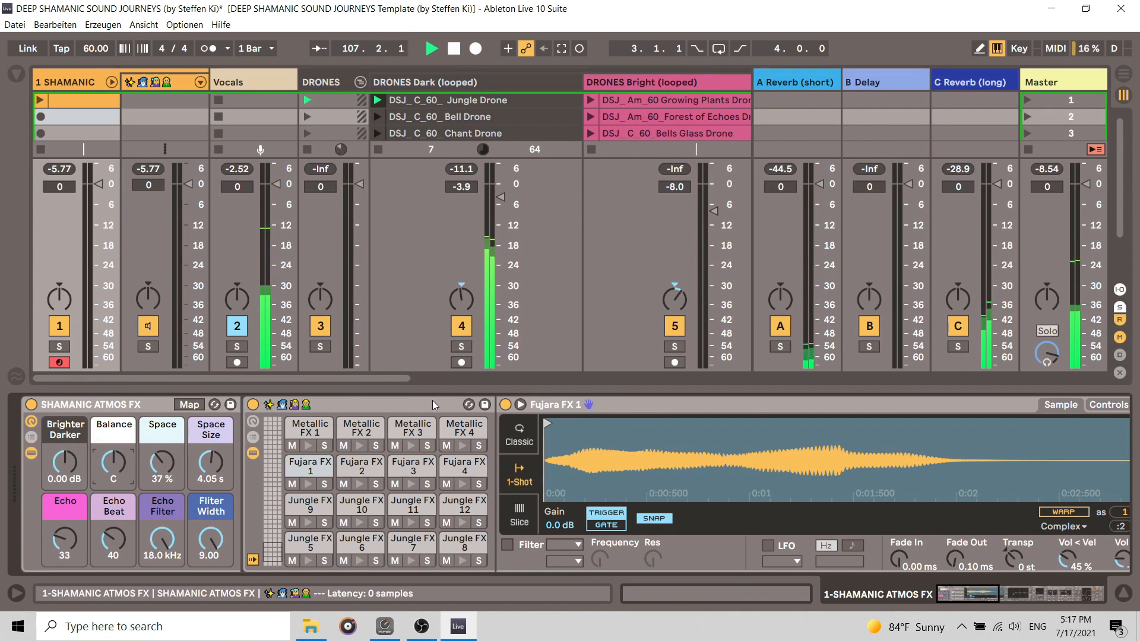
# Step: Bring the Rainmkr and Shell Shaker rows into the pad view and raise the Space macro to 81 % and 100 %
pyautogui.moveTo(273, 549); pyautogui.dragTo(273, 531)
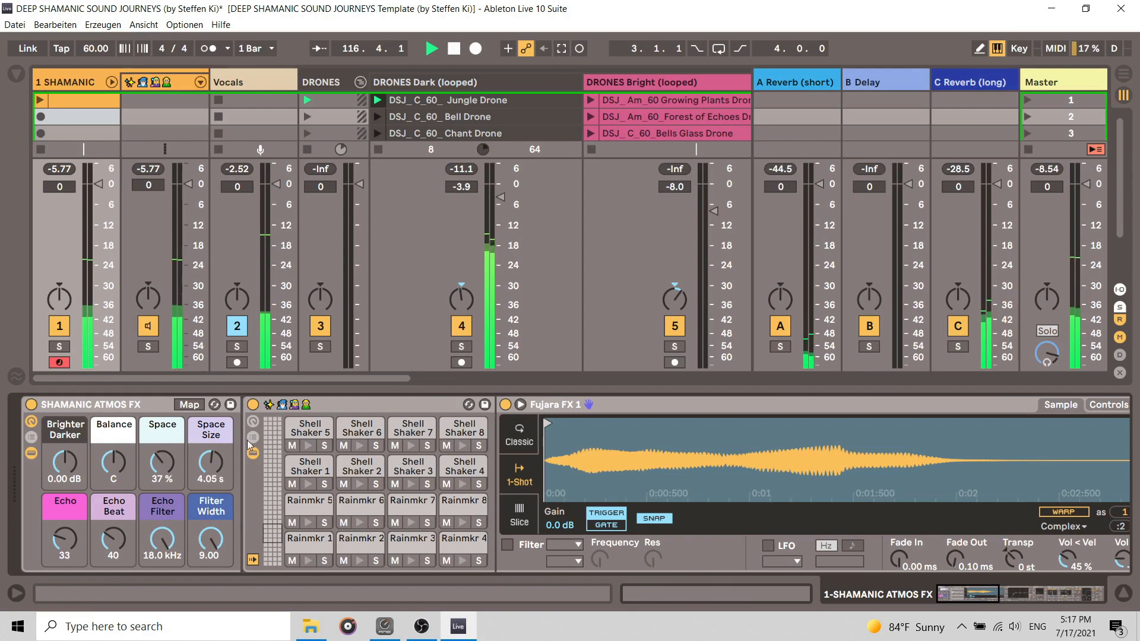
pyautogui.click(162, 471)
pyautogui.moveTo(162, 470); pyautogui.dragTo(161, 438)
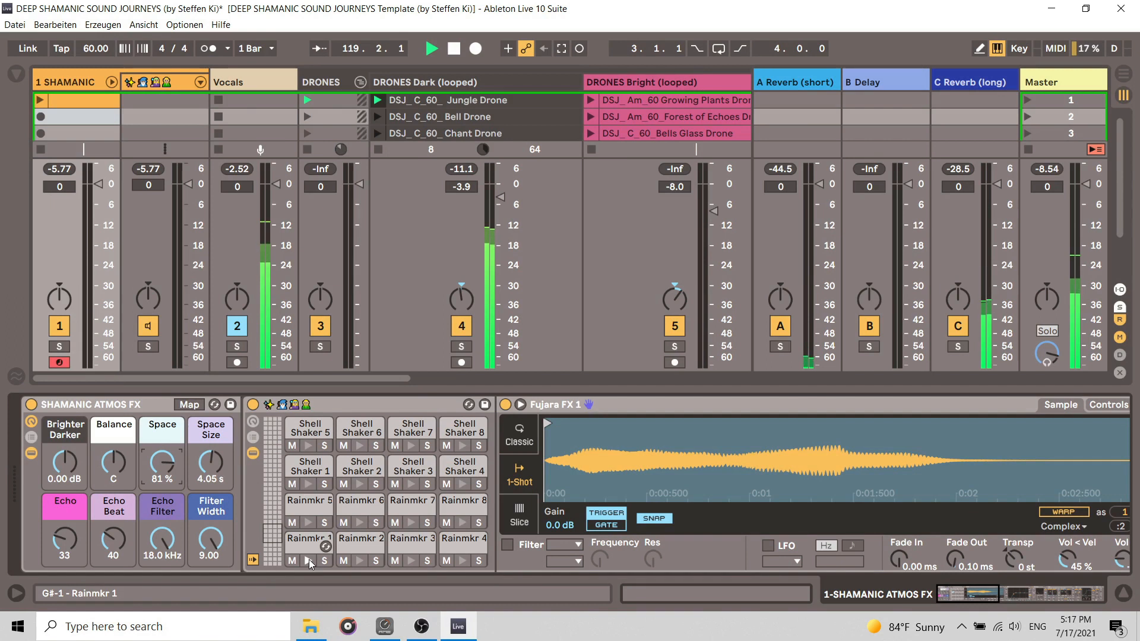
pyautogui.moveTo(162, 462); pyautogui.dragTo(163, 469)
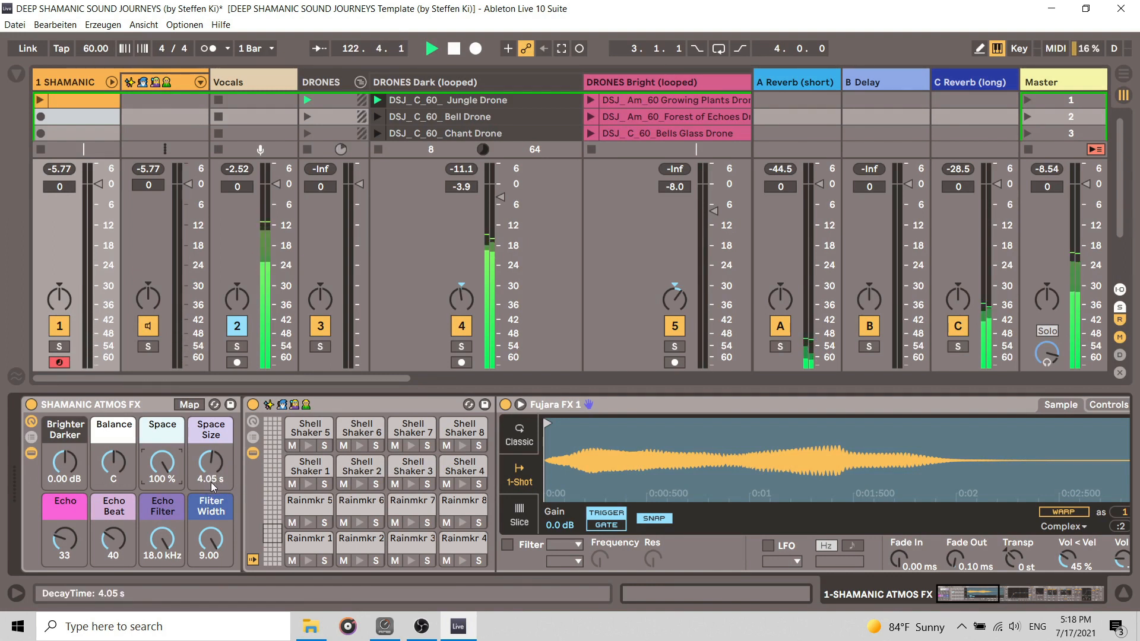
# Step: Compare Space Size at 9.95 s, 4.85 s and 13.6 s with Space at 0.0 %, 37 % and 69 %, finishing at 2.59 s and 42 %
pyautogui.moveTo(204, 477); pyautogui.dragTo(204, 454)
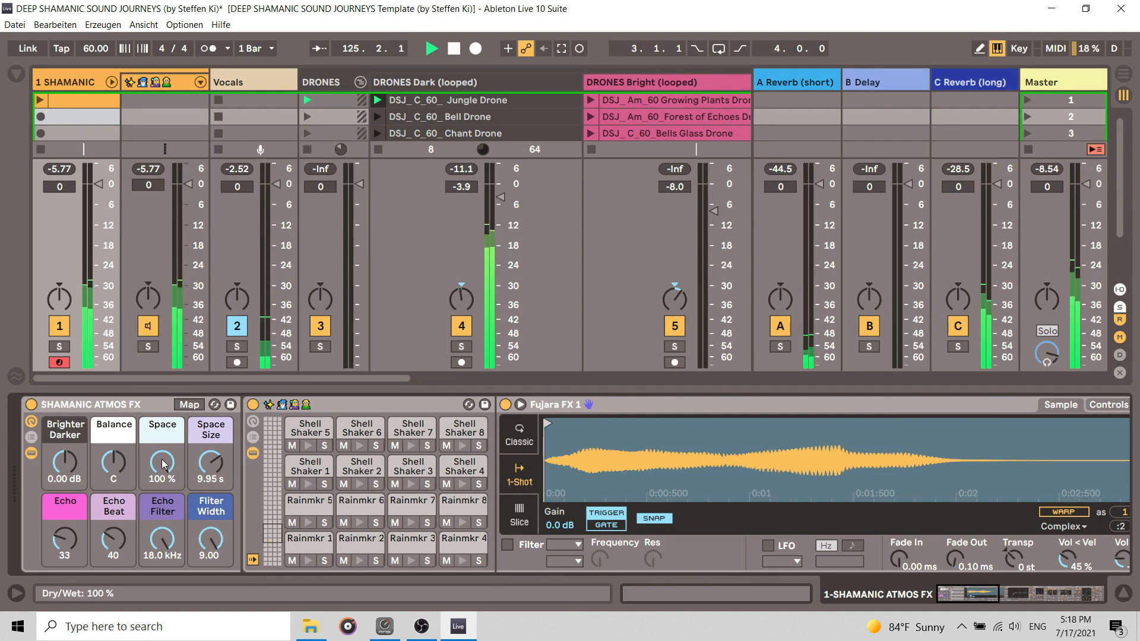
pyautogui.moveTo(162, 462); pyautogui.dragTo(163, 560)
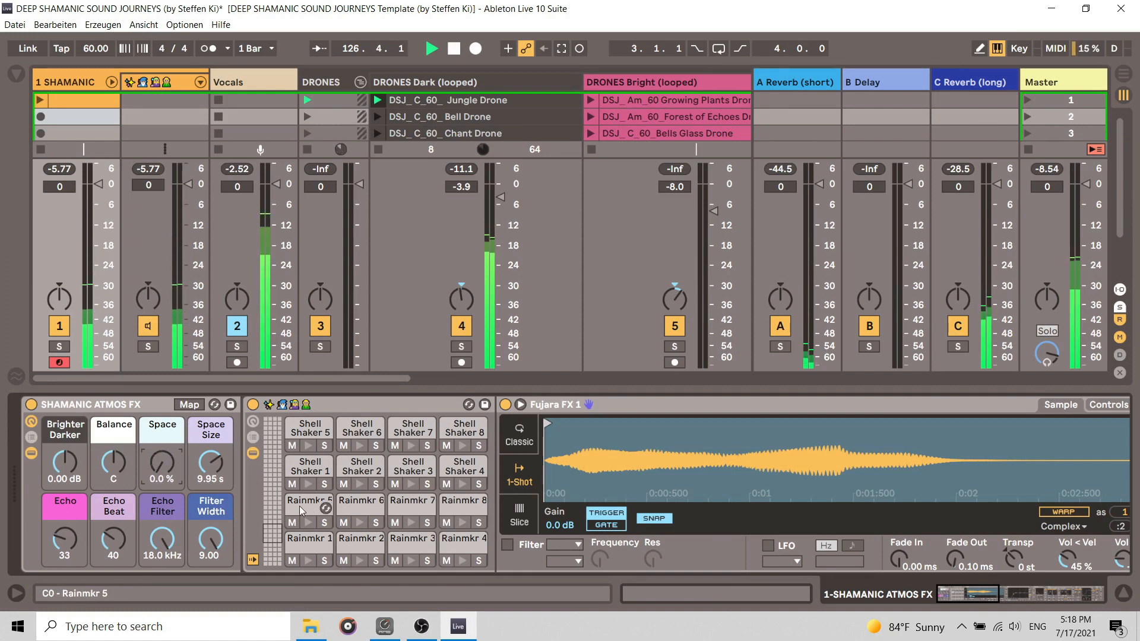
pyautogui.moveTo(162, 461); pyautogui.dragTo(162, 407)
pyautogui.moveTo(211, 462)
pyautogui.mouseDown()
pyautogui.moveTo(211, 482)
pyautogui.moveTo(163, 463)
pyautogui.moveTo(162, 488)
pyautogui.moveTo(210, 449)
pyautogui.mouseUp()
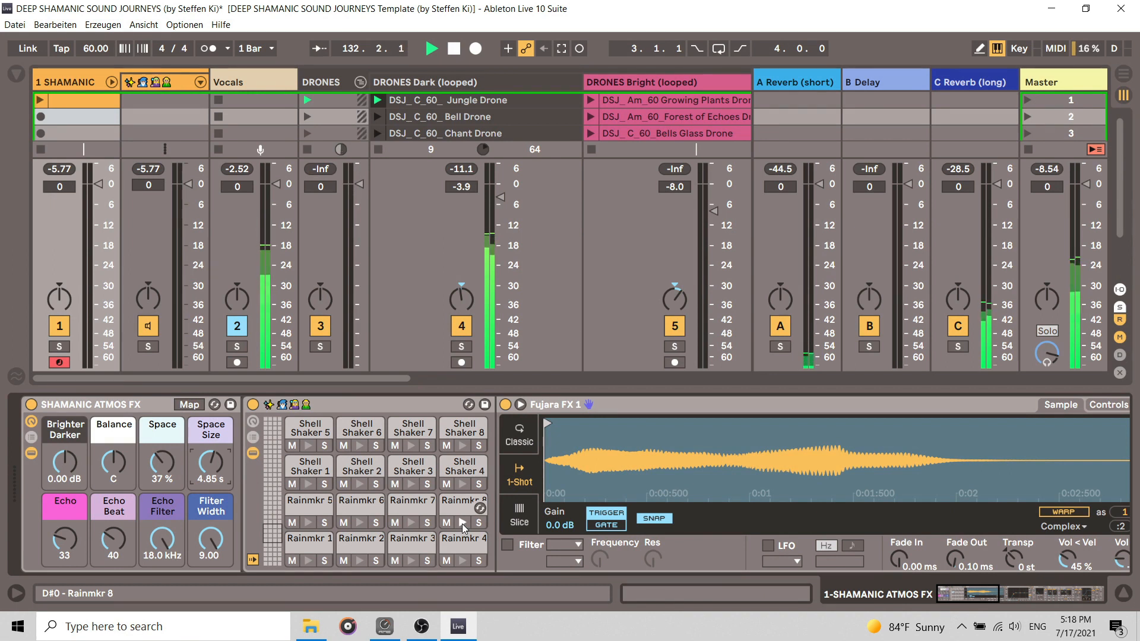
pyautogui.moveTo(162, 462); pyautogui.dragTo(211, 447)
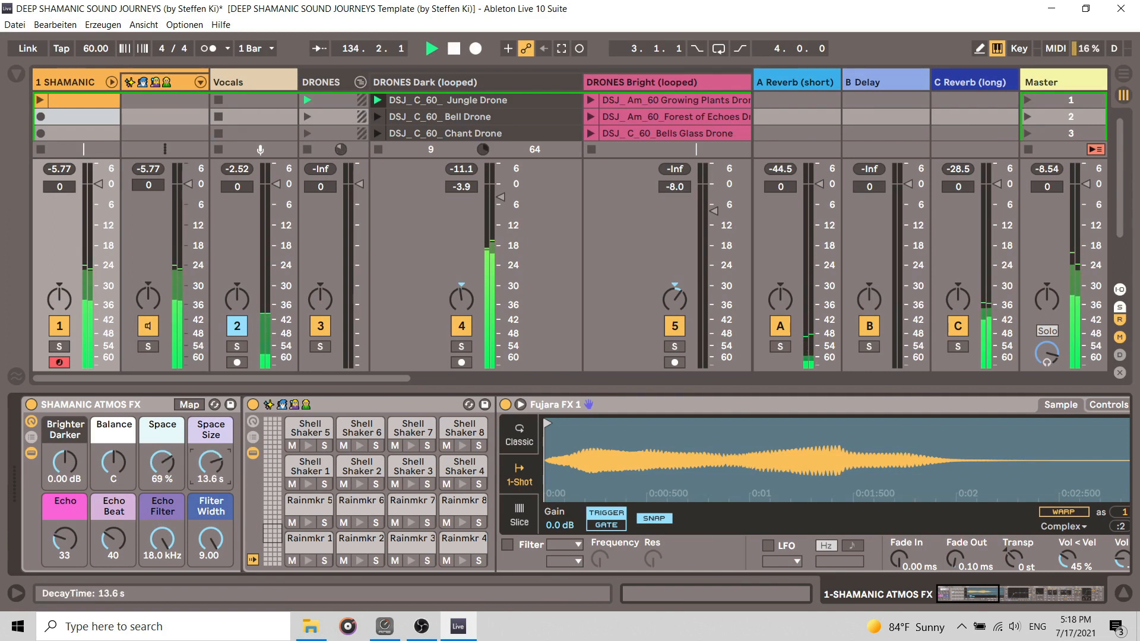
pyautogui.moveTo(205, 468)
pyautogui.mouseDown()
pyautogui.moveTo(205, 481)
pyautogui.moveTo(162, 466)
pyautogui.moveTo(200, 479)
pyautogui.mouseUp()
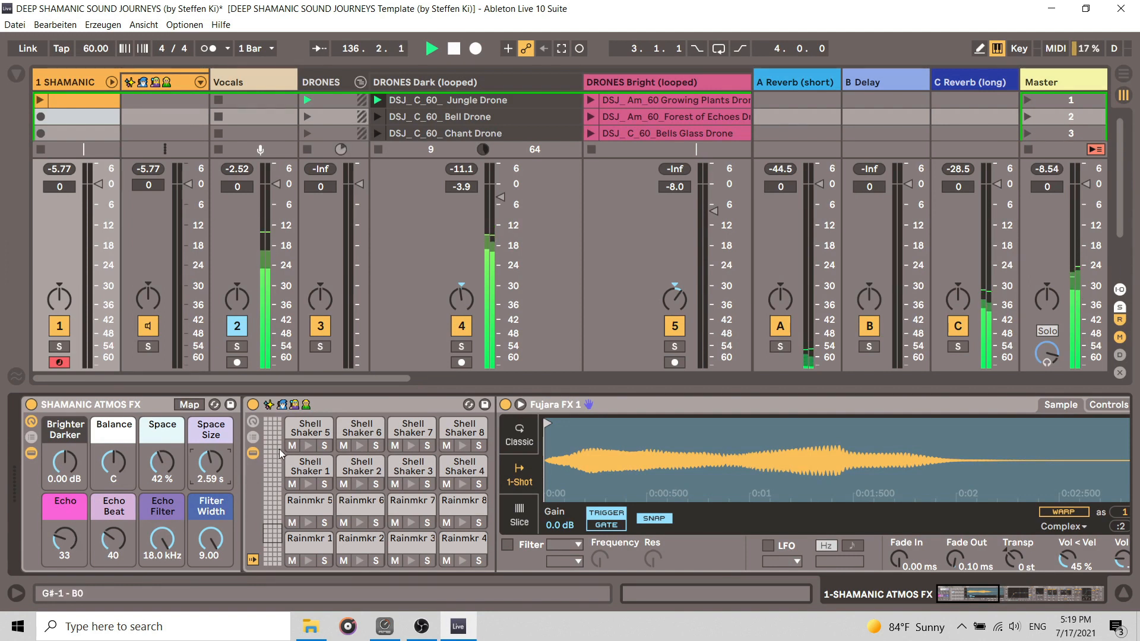
# Step: Preview the Shell Shaker 1 pad with the Echo macro raised to 100, and show the Delay device it controls
pyautogui.click(308, 485)
pyautogui.moveTo(67, 542); pyautogui.dragTo(67, 471)
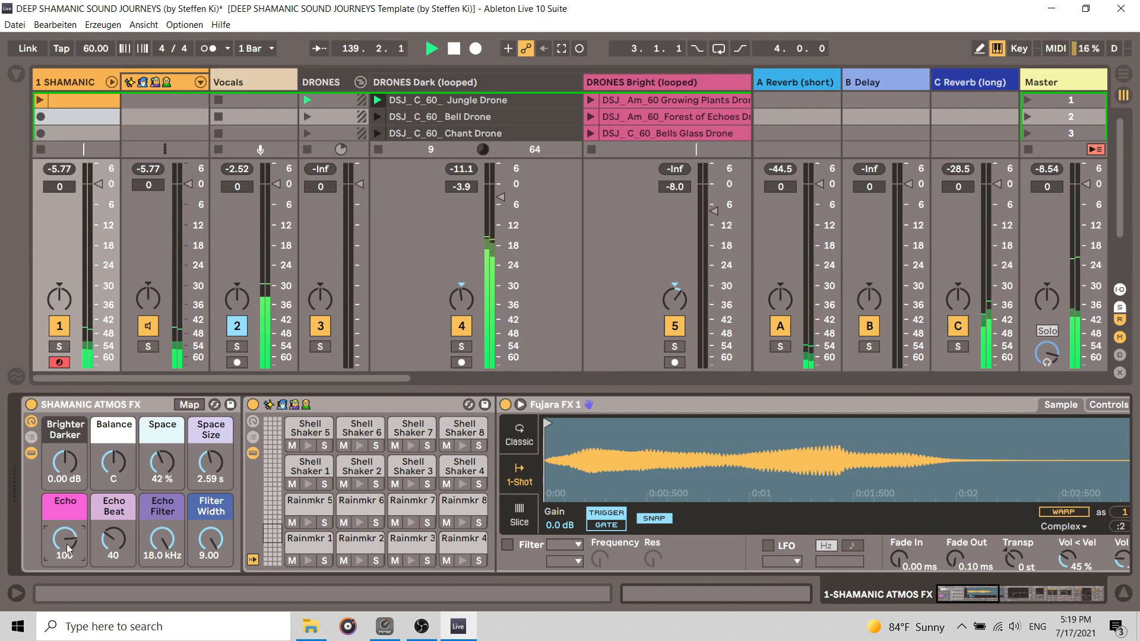
pyautogui.click(309, 484)
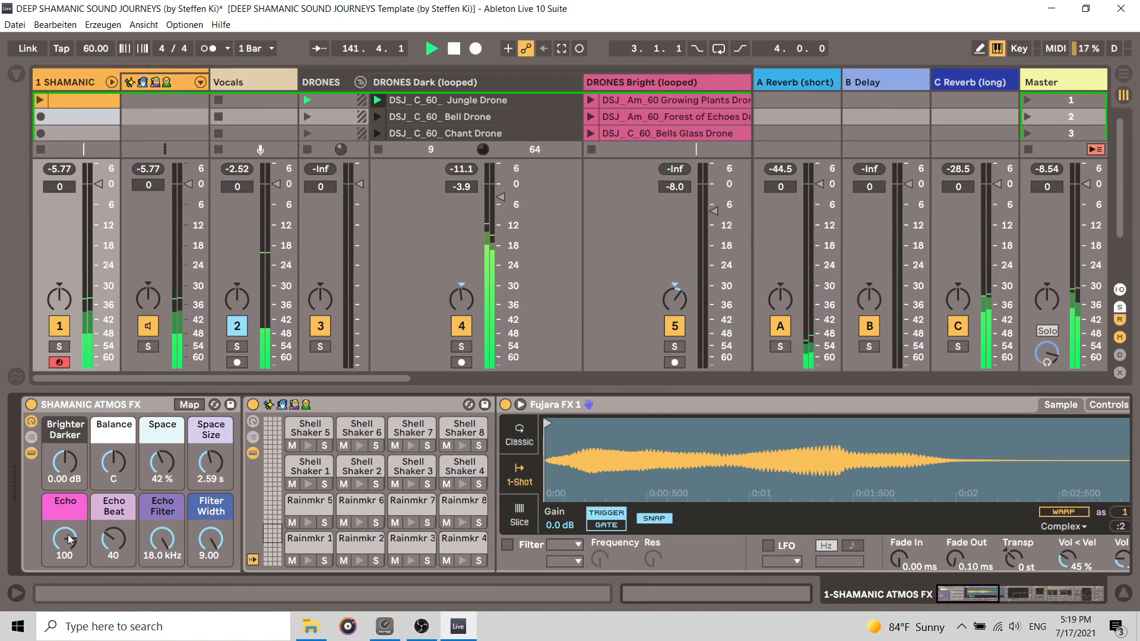
pyautogui.moveTo(970, 595); pyautogui.dragTo(1070, 578)
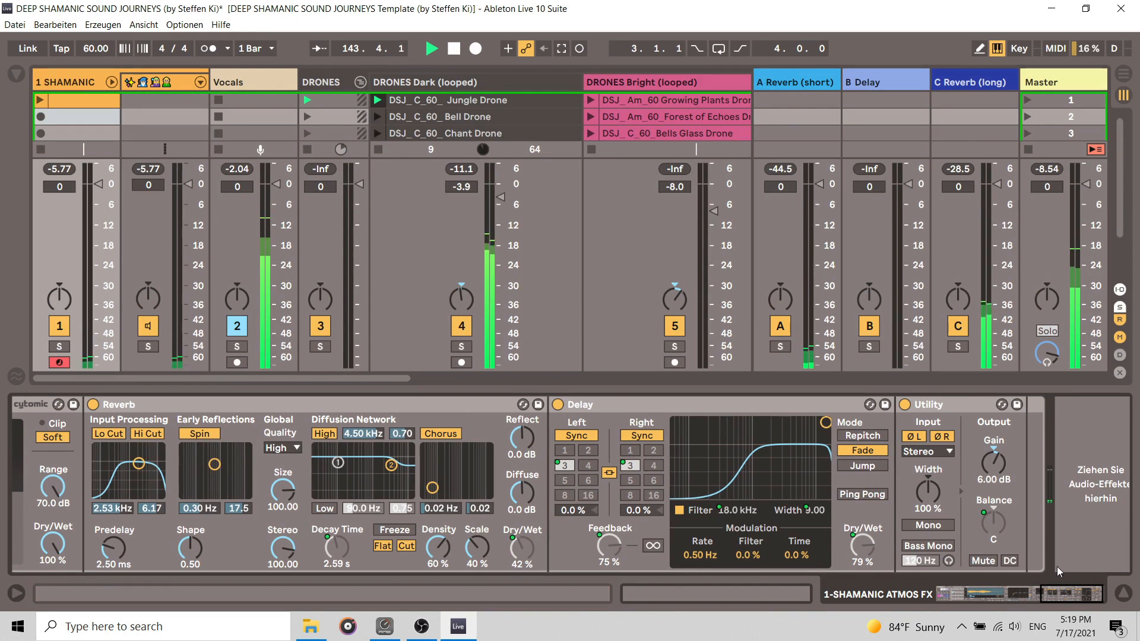
# Step: Try the Echo macro at 22 and 32, set it to 98, and examine the Delay's beat divisions controlled by Echo Beat
pyautogui.moveTo(1062, 596); pyautogui.dragTo(304, 601)
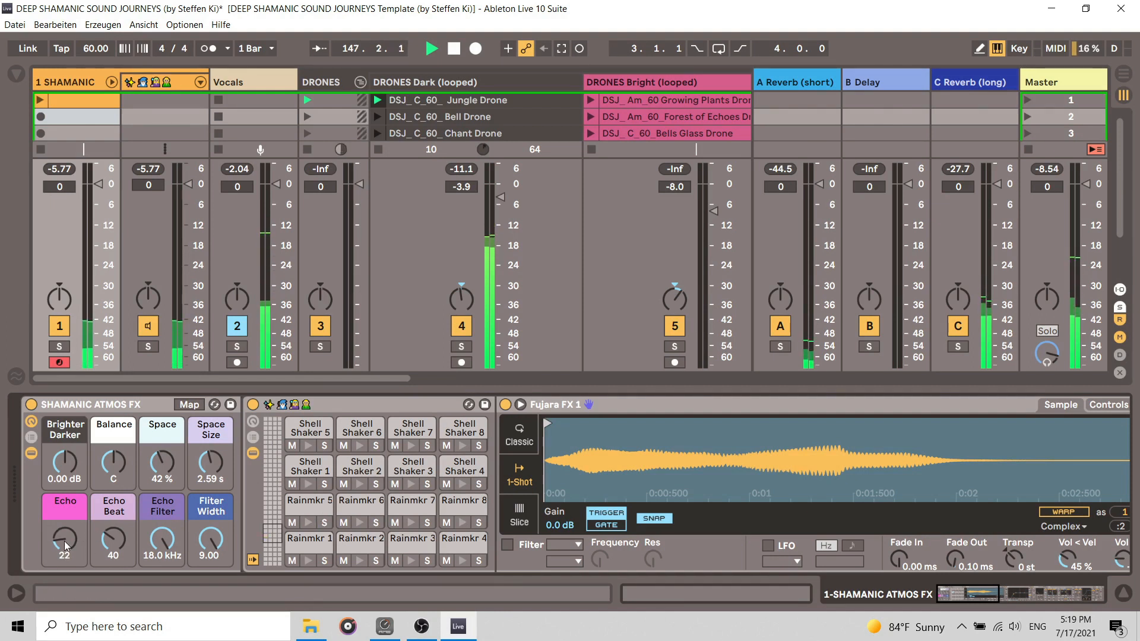
pyautogui.moveTo(65, 539); pyautogui.dragTo(65, 531)
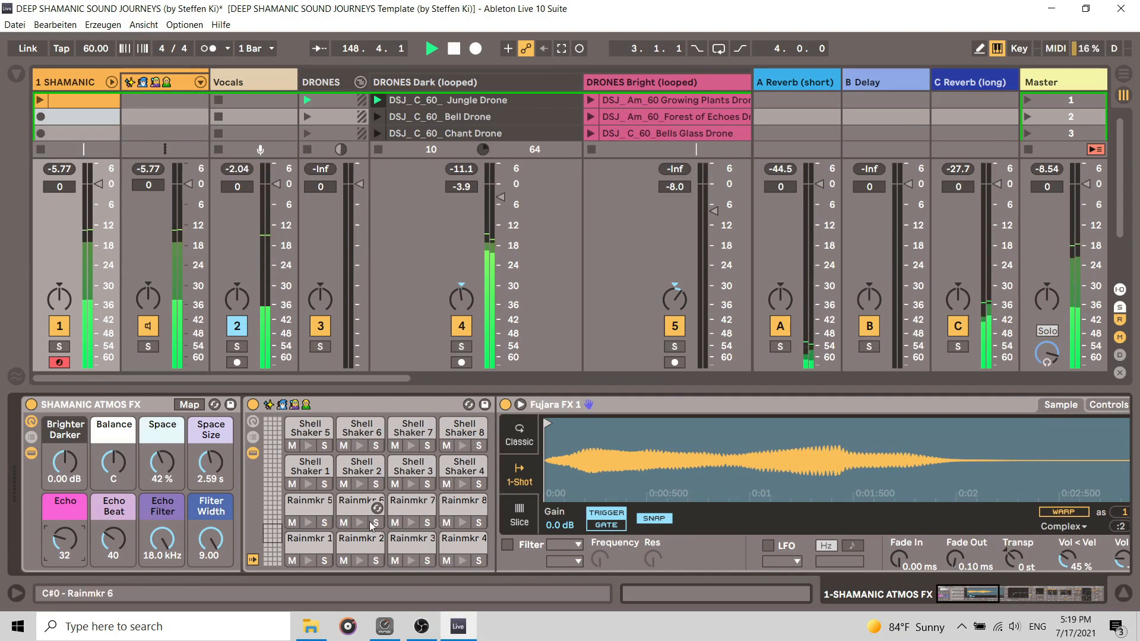
pyautogui.moveTo(54, 539); pyautogui.dragTo(55, 504)
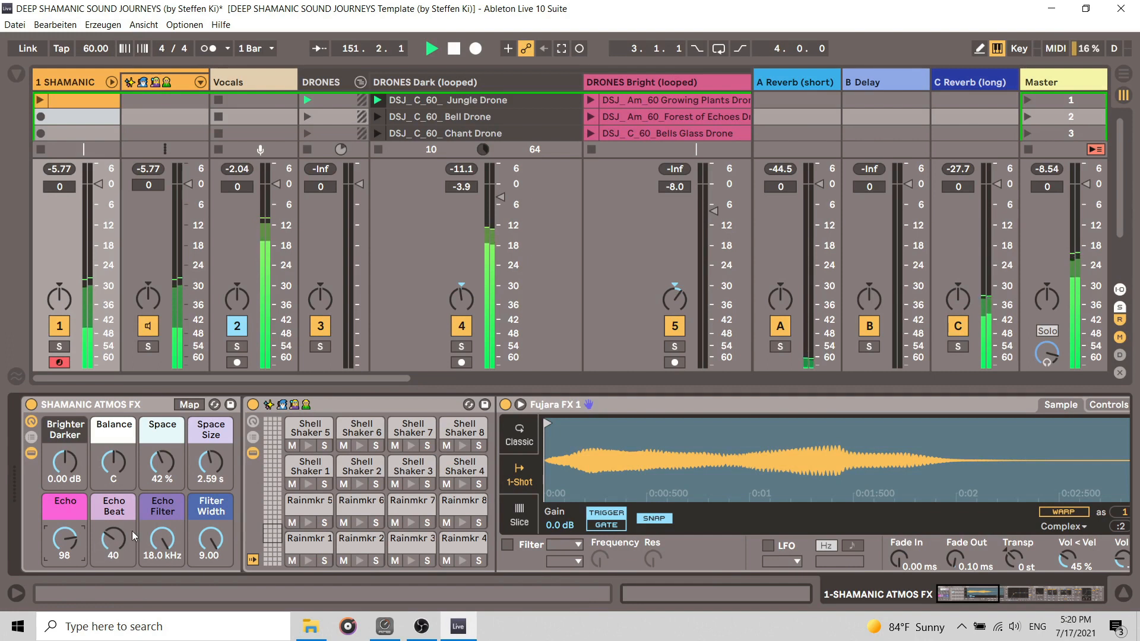
pyautogui.moveTo(988, 596); pyautogui.dragTo(1082, 588)
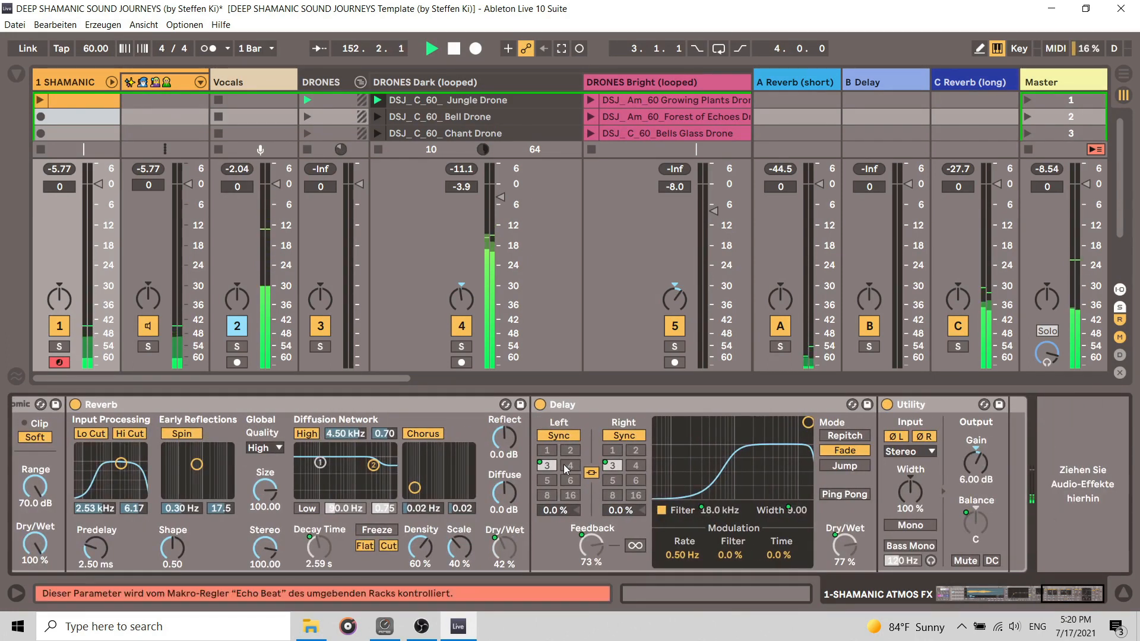
pyautogui.click(973, 591)
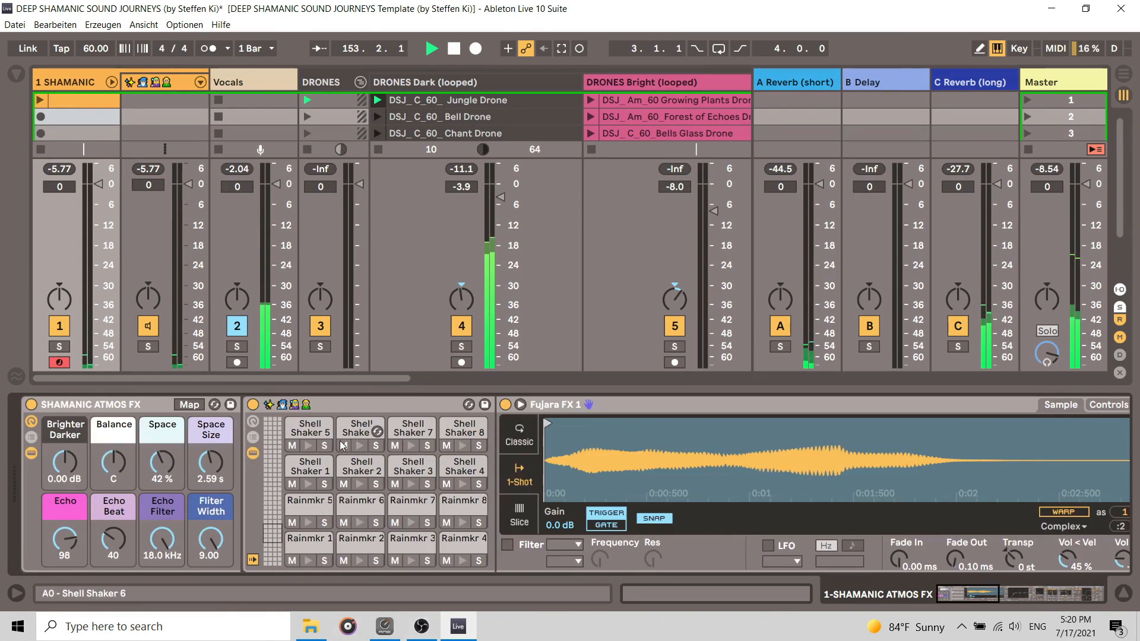
# Step: Bring the Wood Perc and Chimes pads into view, set Echo Beat to 101, and check the Delay's beat divisions
pyautogui.scroll(4, 312, 484)
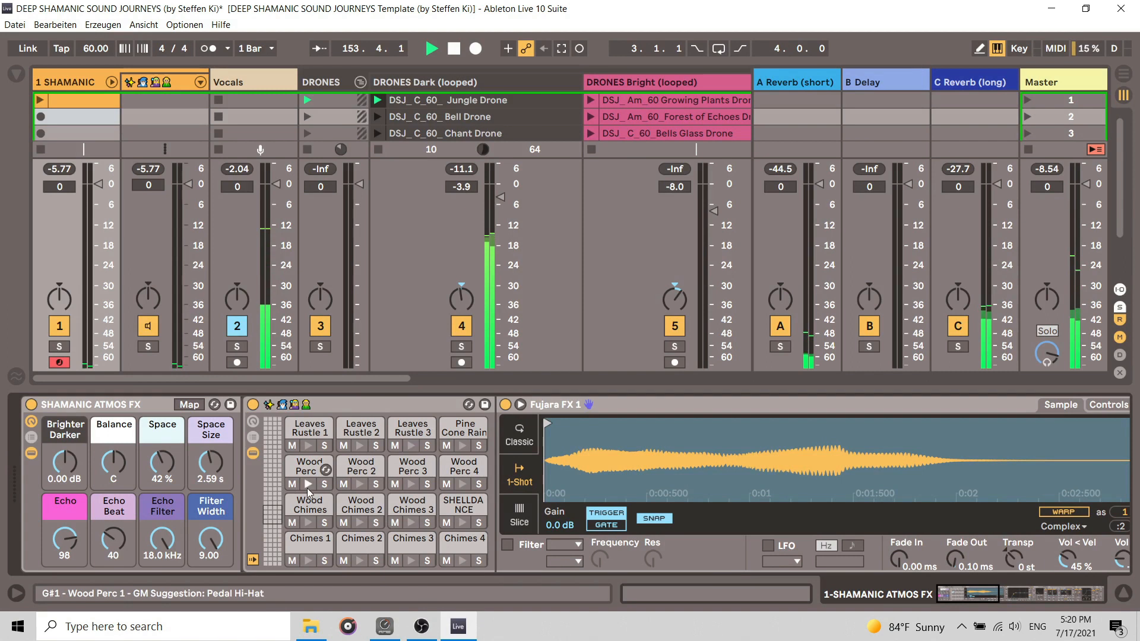
pyautogui.moveTo(112, 538); pyautogui.dragTo(113, 472)
pyautogui.moveTo(967, 600); pyautogui.dragTo(1073, 586)
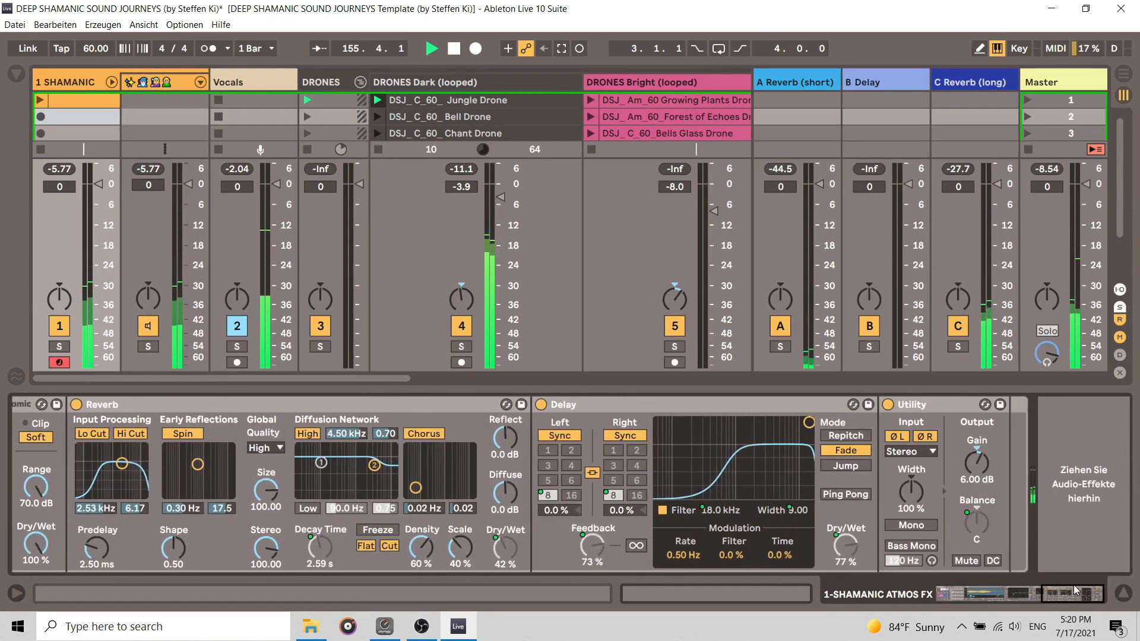
pyautogui.click(611, 497)
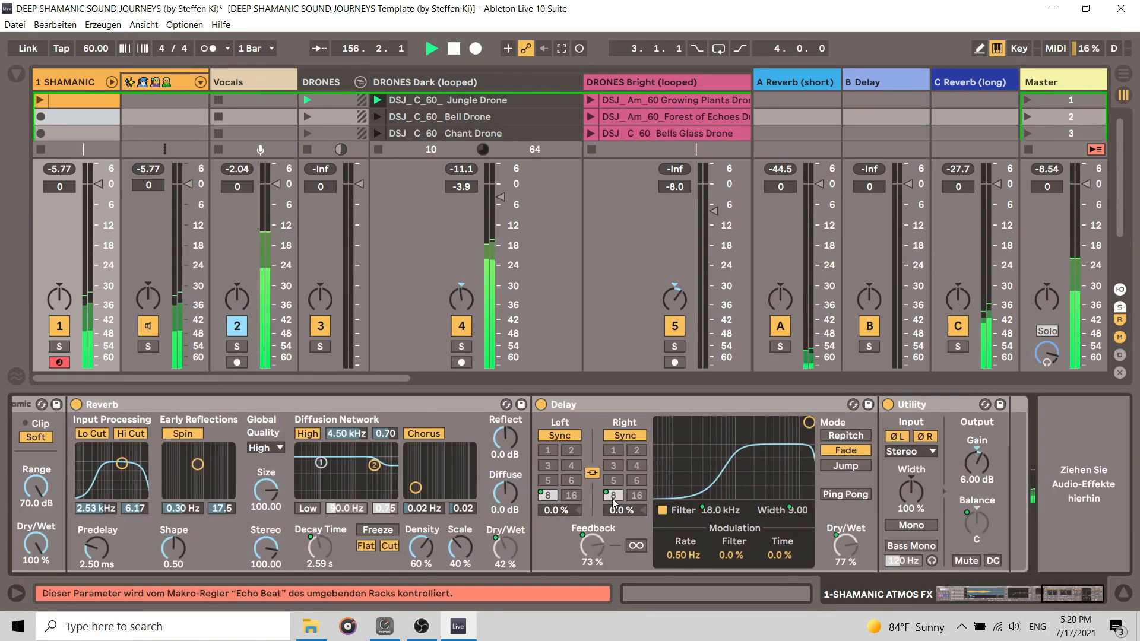
pyautogui.moveTo(1070, 592); pyautogui.dragTo(962, 595)
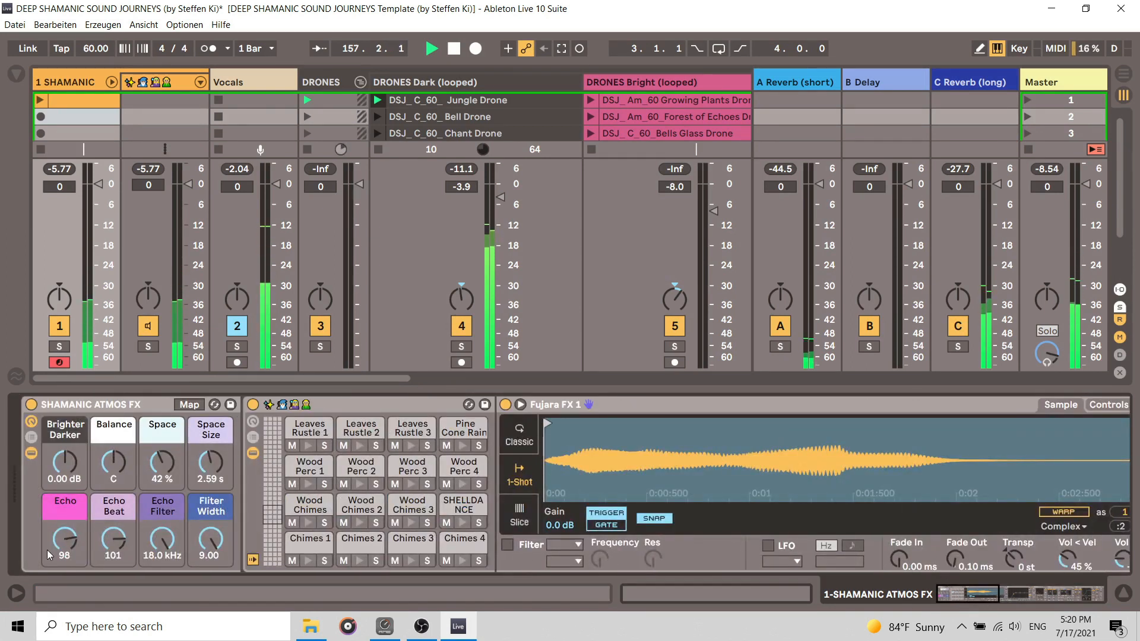
# Step: Preview the Wood Chimes pad and examine the filter section of the Delay device before returning to the rack macros
pyautogui.click(311, 519)
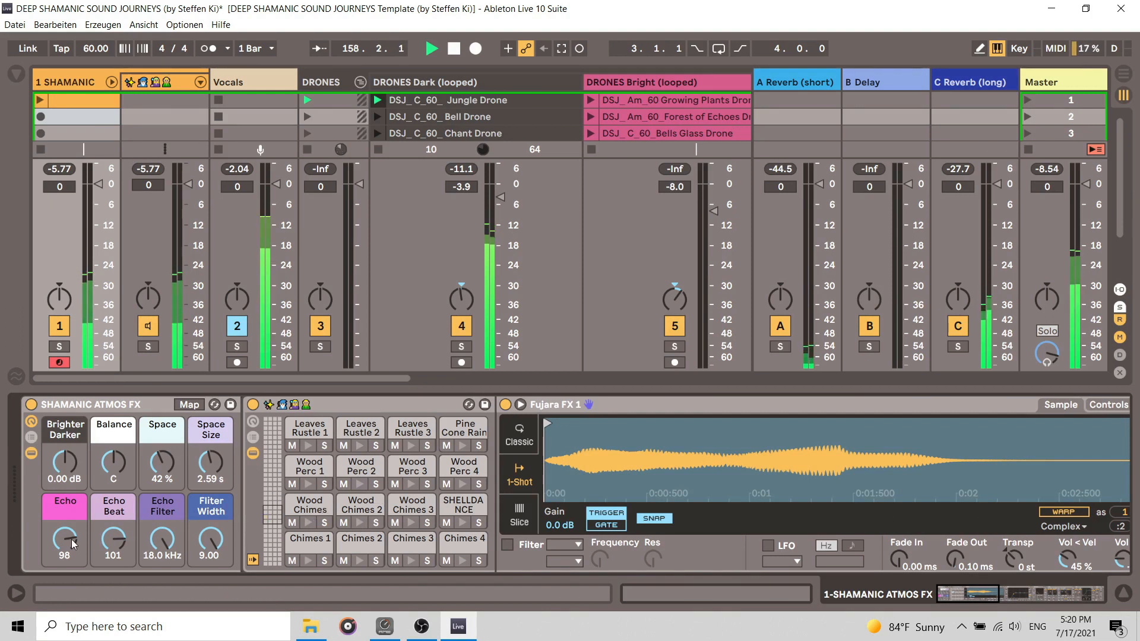
pyautogui.click(1047, 588)
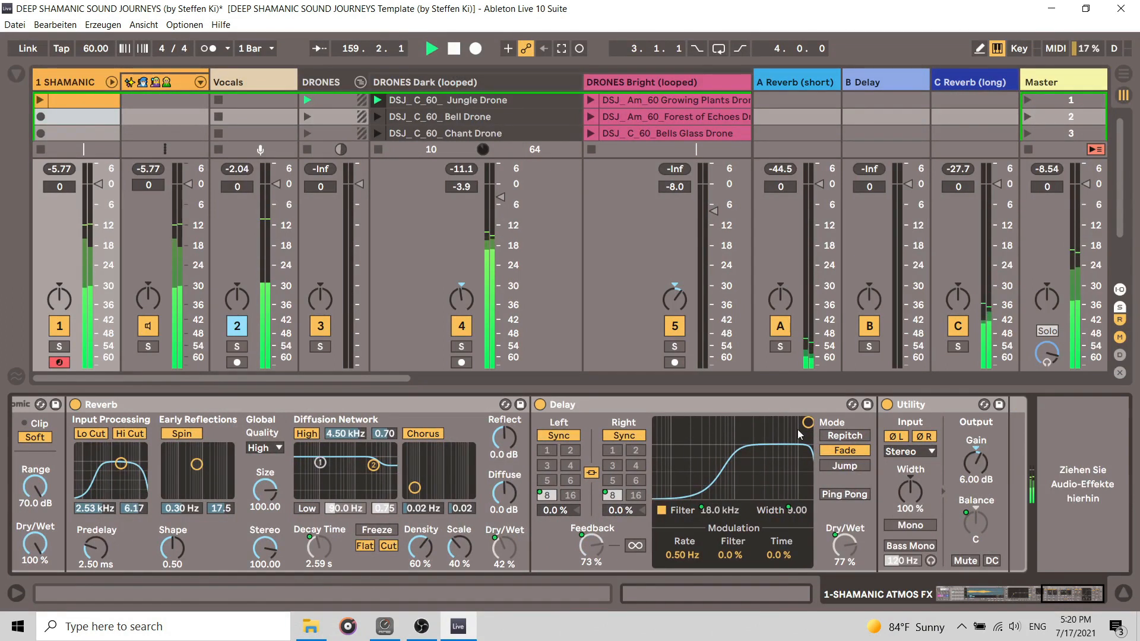
pyautogui.moveTo(1063, 592); pyautogui.dragTo(940, 598)
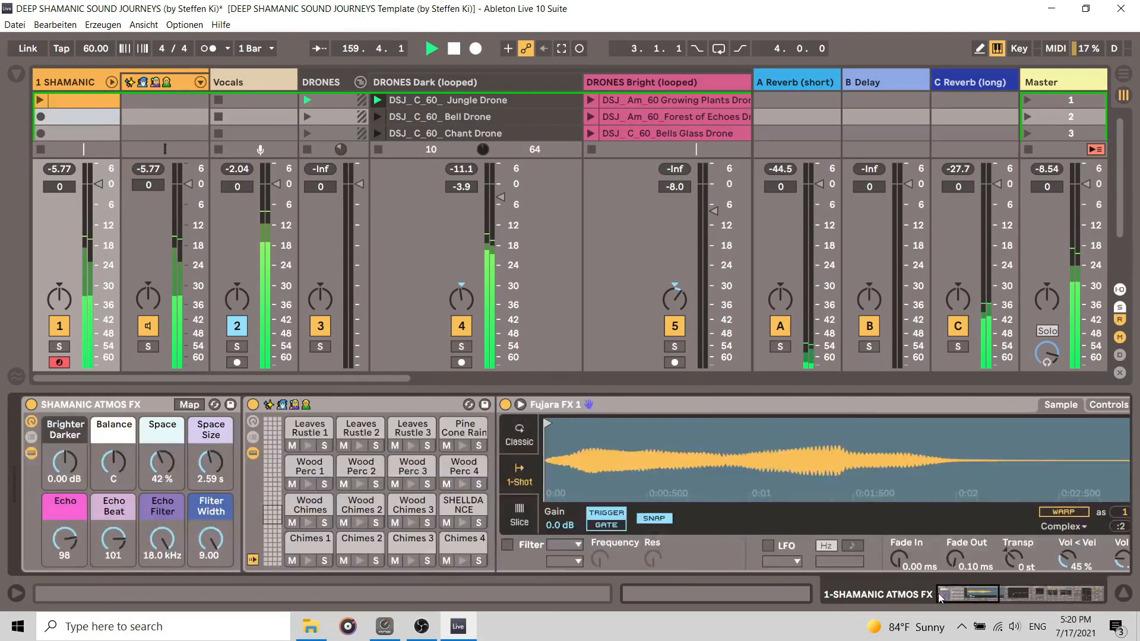
# Step: Try Echo Filter at 72.4 Hz, narrow Filter Width to 0.50, try 50.0 Hz, and finish with Echo Filter at 18.0 kHz
pyautogui.moveTo(157, 547)
pyautogui.mouseDown()
pyautogui.moveTo(158, 611)
pyautogui.moveTo(159, 539)
pyautogui.mouseUp()
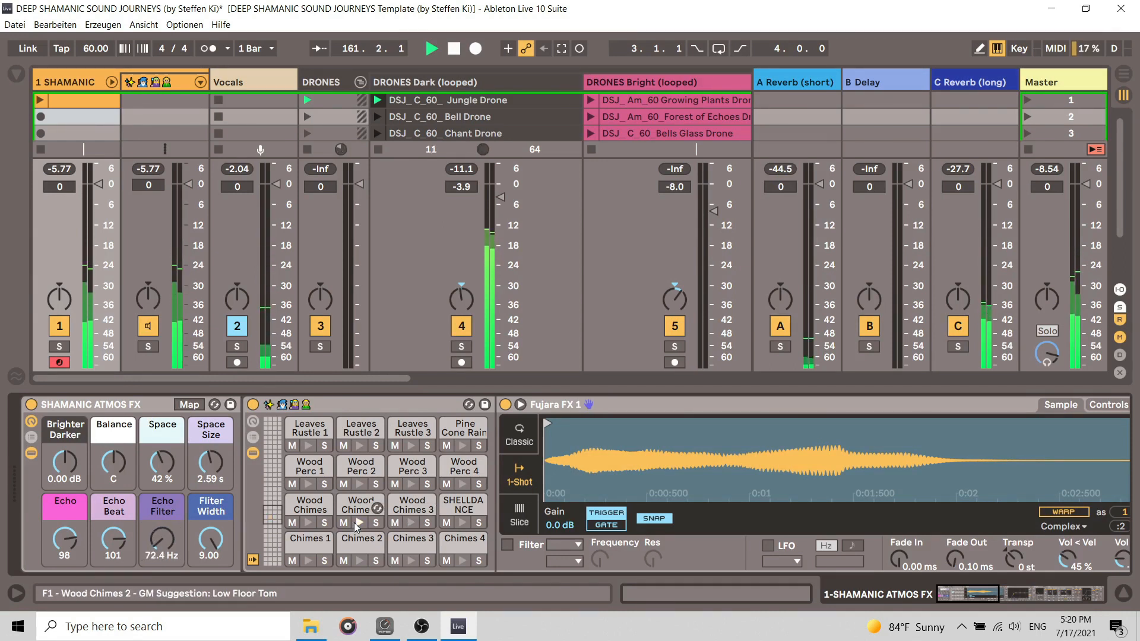
pyautogui.moveTo(158, 539); pyautogui.dragTo(161, 474)
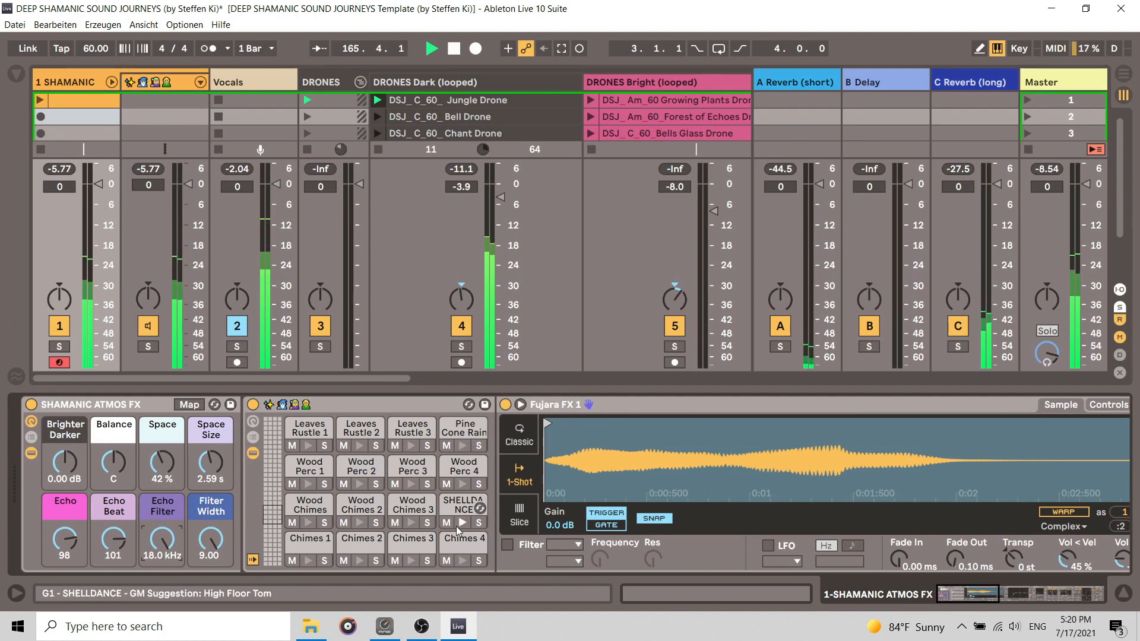
pyautogui.moveTo(162, 539); pyautogui.dragTo(211, 617)
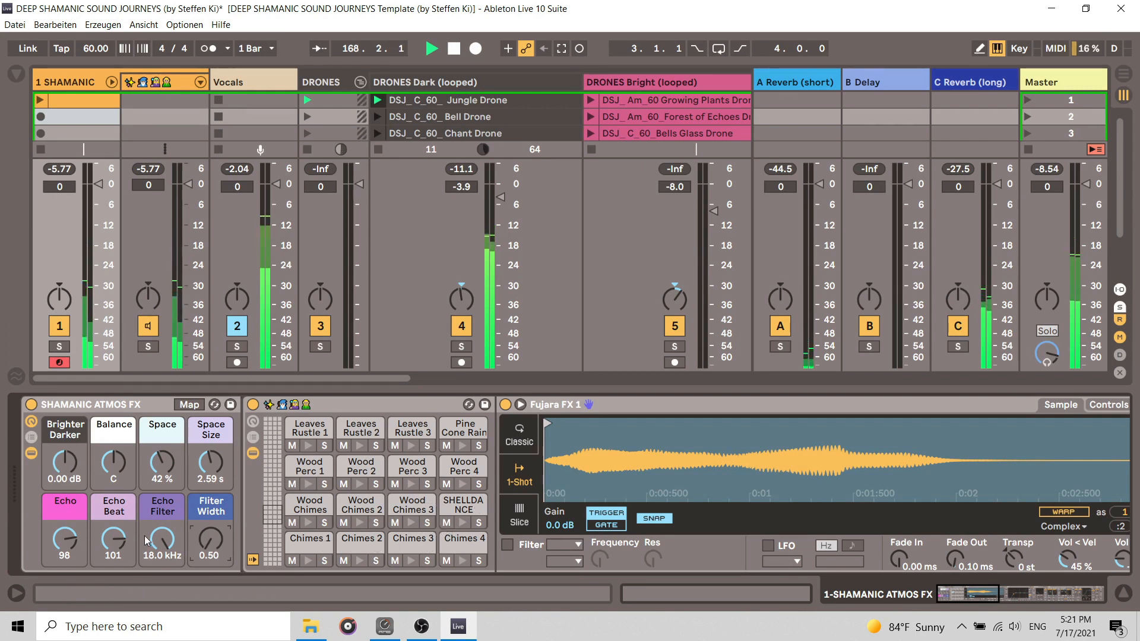
pyautogui.moveTo(160, 547); pyautogui.dragTo(160, 593)
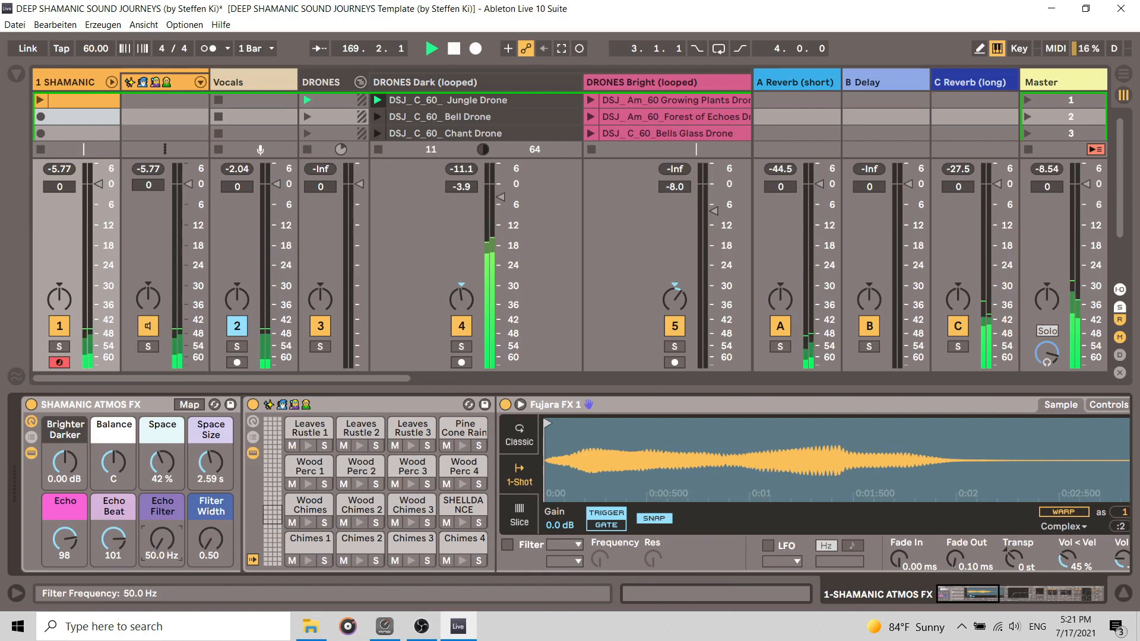
pyautogui.moveTo(162, 539)
pyautogui.mouseDown()
pyautogui.moveTo(162, 551)
pyautogui.moveTo(162, 537)
pyautogui.mouseUp()
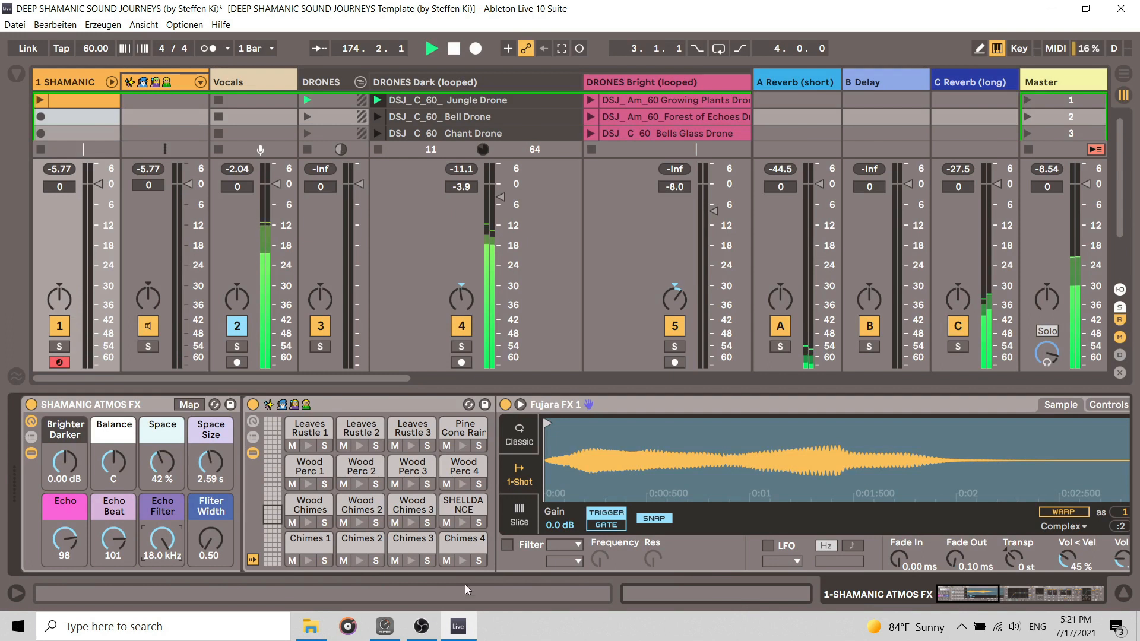
# Step: Examine the Delay's filter curve, try Filter Width at 4.98, and check its effect on the curve before returning to the rack macros
pyautogui.moveTo(972, 596); pyautogui.dragTo(1059, 582)
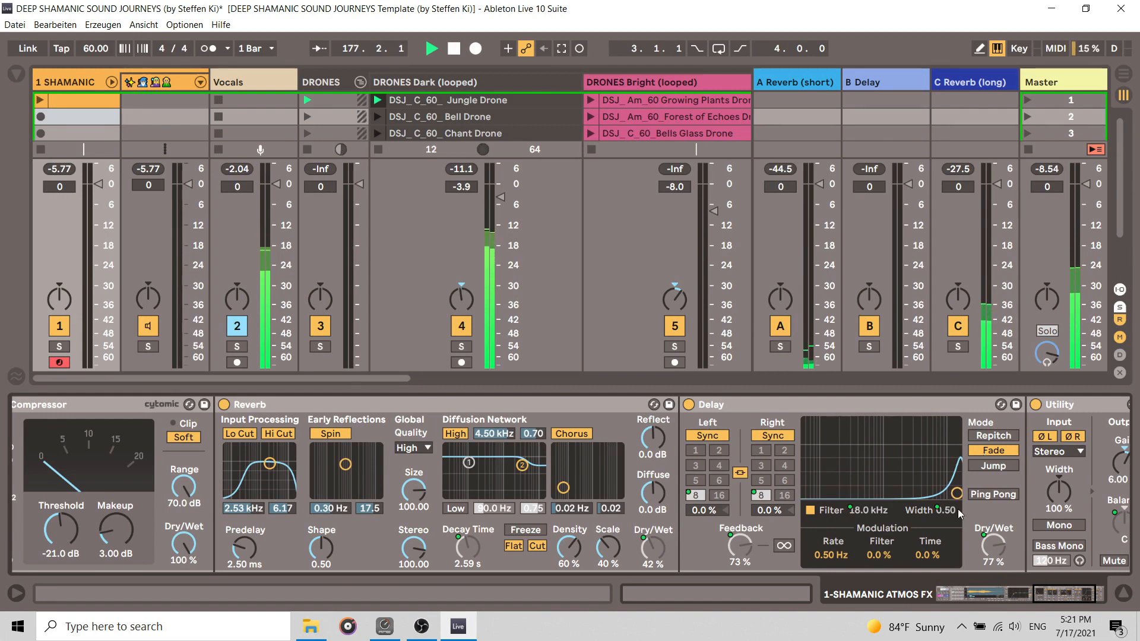
pyautogui.moveTo(1070, 597); pyautogui.dragTo(914, 608)
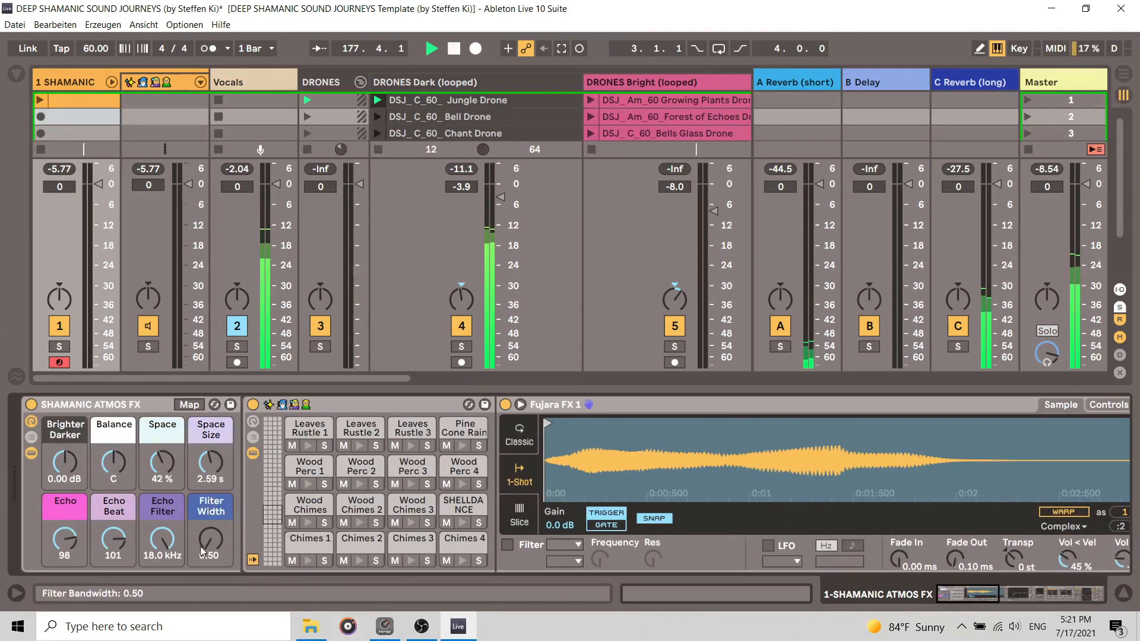
pyautogui.moveTo(211, 538); pyautogui.dragTo(211, 525)
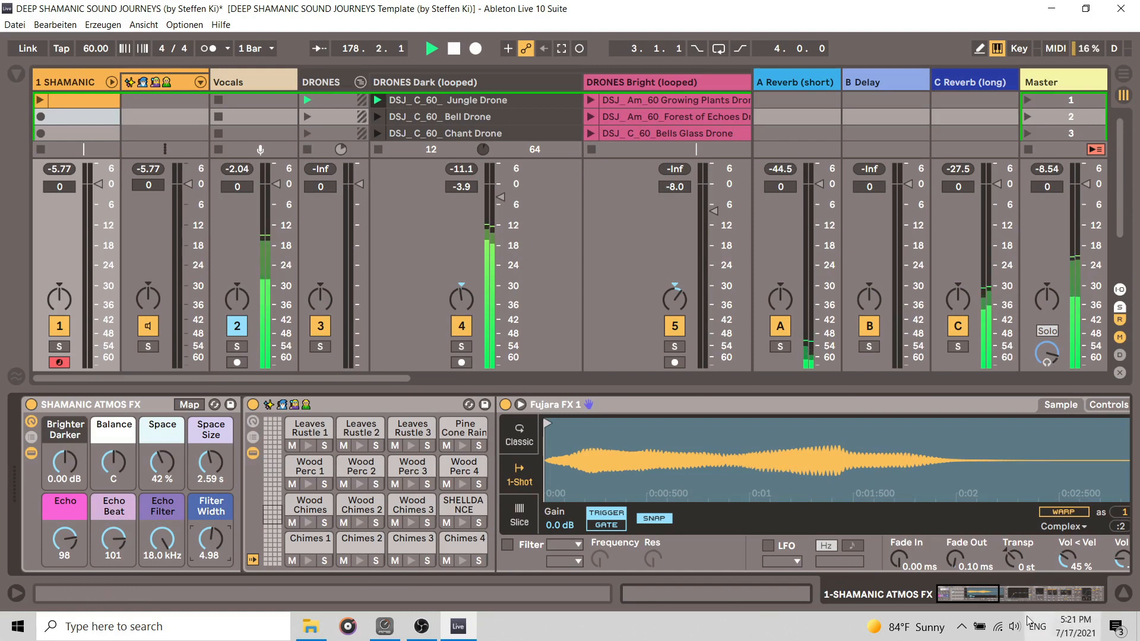
pyautogui.click(1071, 594)
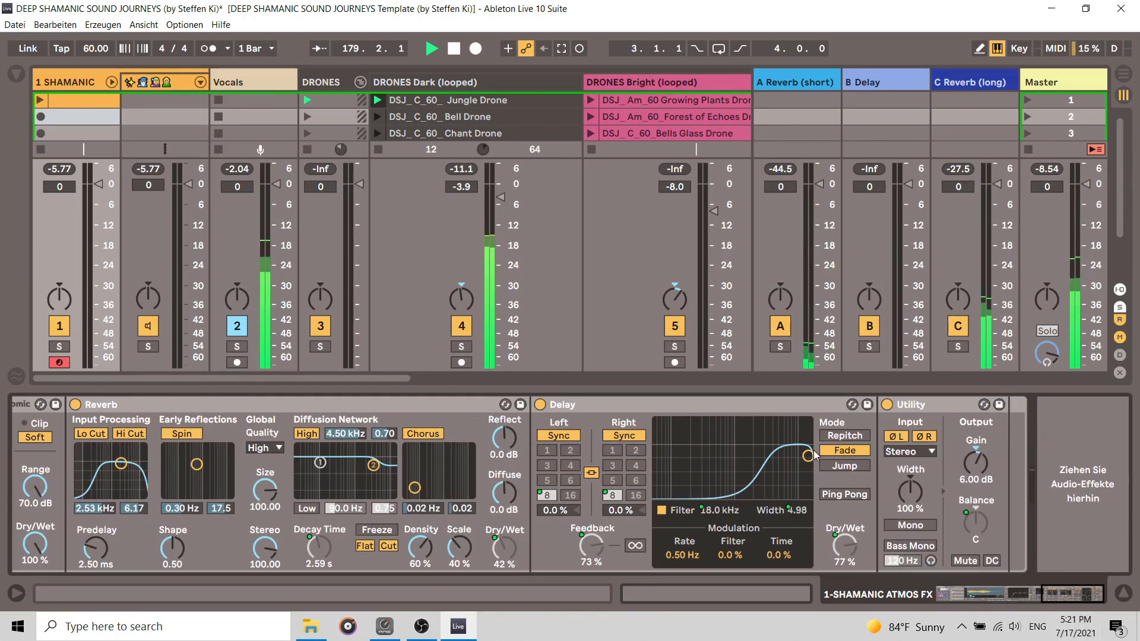
pyautogui.click(706, 516)
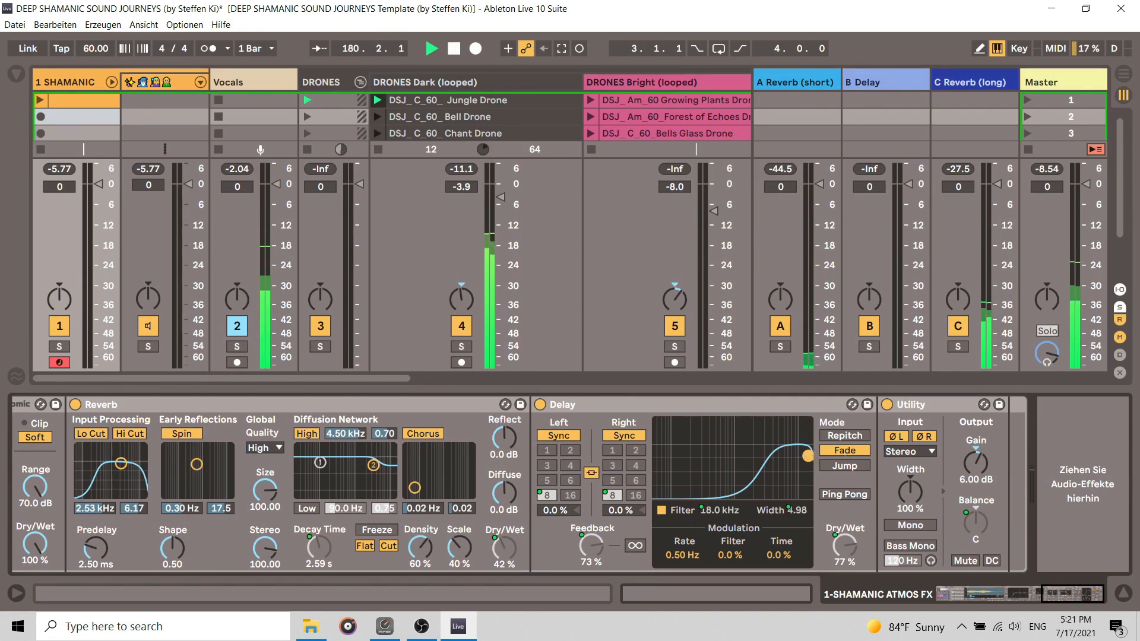
pyautogui.moveTo(1058, 595); pyautogui.dragTo(852, 630)
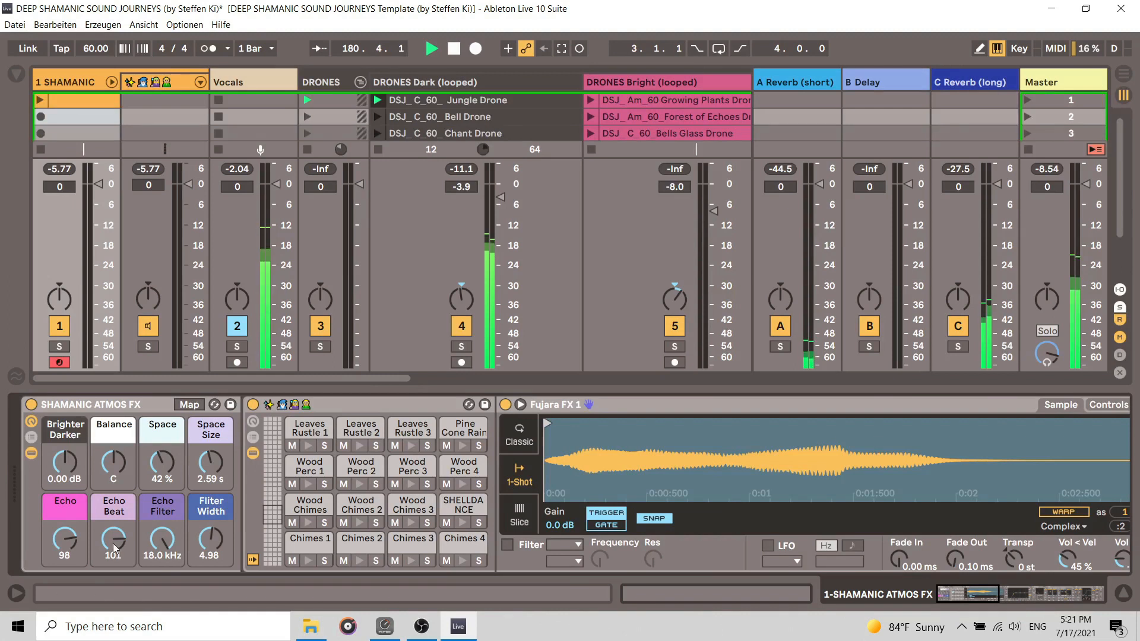
# Step: Try Filter Width at 9.00 with Echo Filter at 1.69 kHz, check the Delay, and finish with 4.11 and 463 Hz
pyautogui.moveTo(162, 538); pyautogui.dragTo(210, 498)
pyautogui.moveTo(164, 540); pyautogui.dragTo(163, 524)
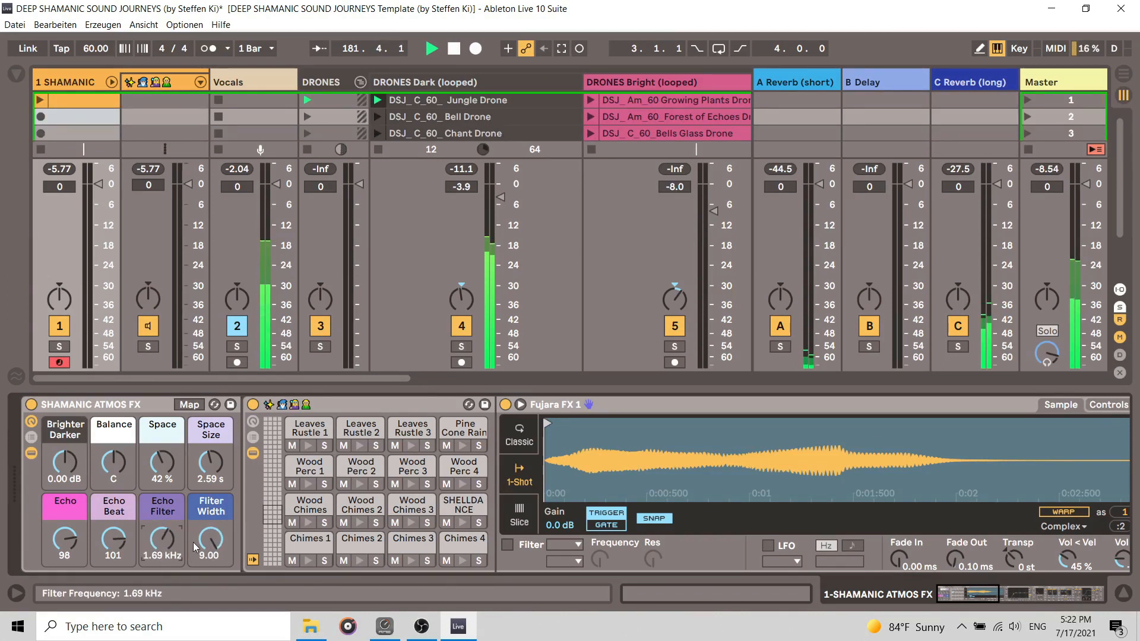
pyautogui.click(1094, 597)
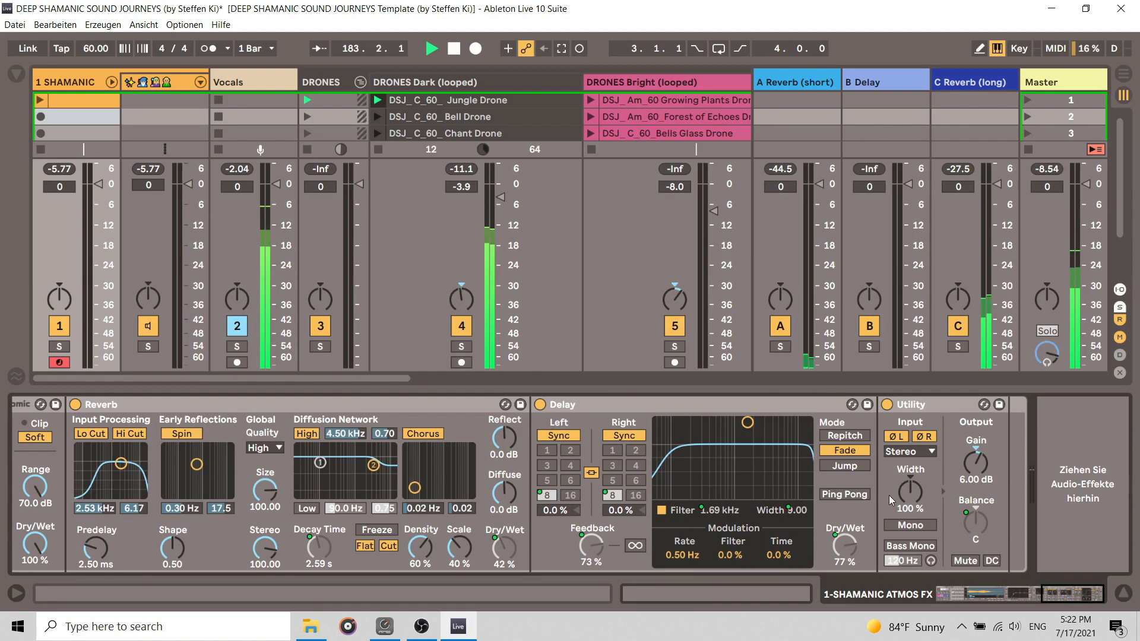
pyautogui.moveTo(1088, 592); pyautogui.dragTo(843, 550)
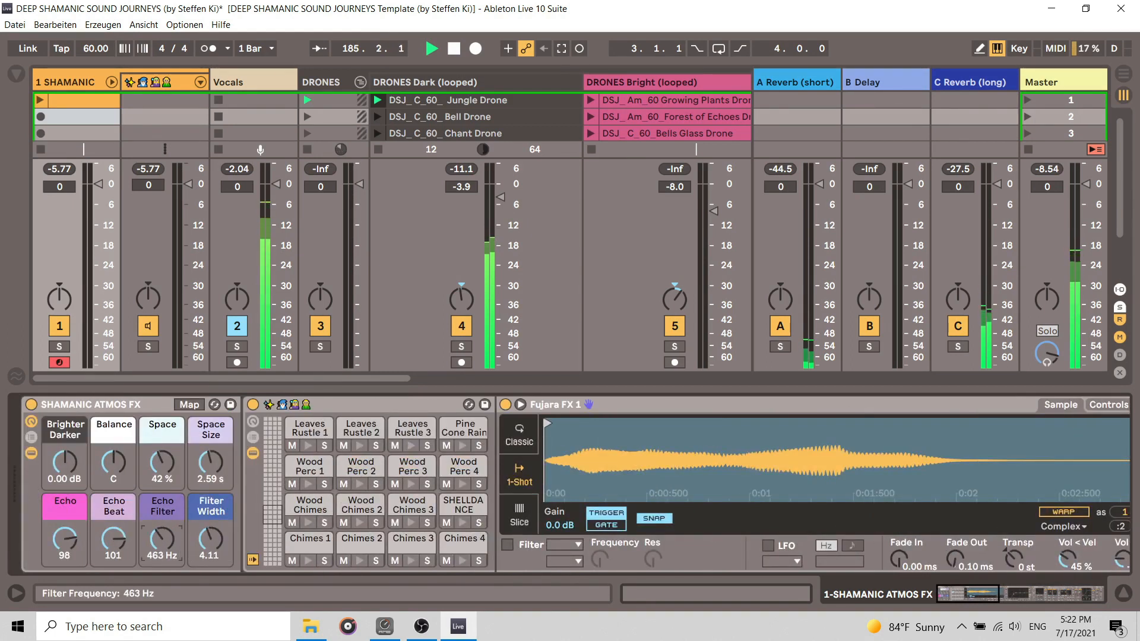
# Step: Set the Echo Beat macro to 61 and Echo to 62, and hide the device view
pyautogui.moveTo(113, 538); pyautogui.dragTo(114, 546)
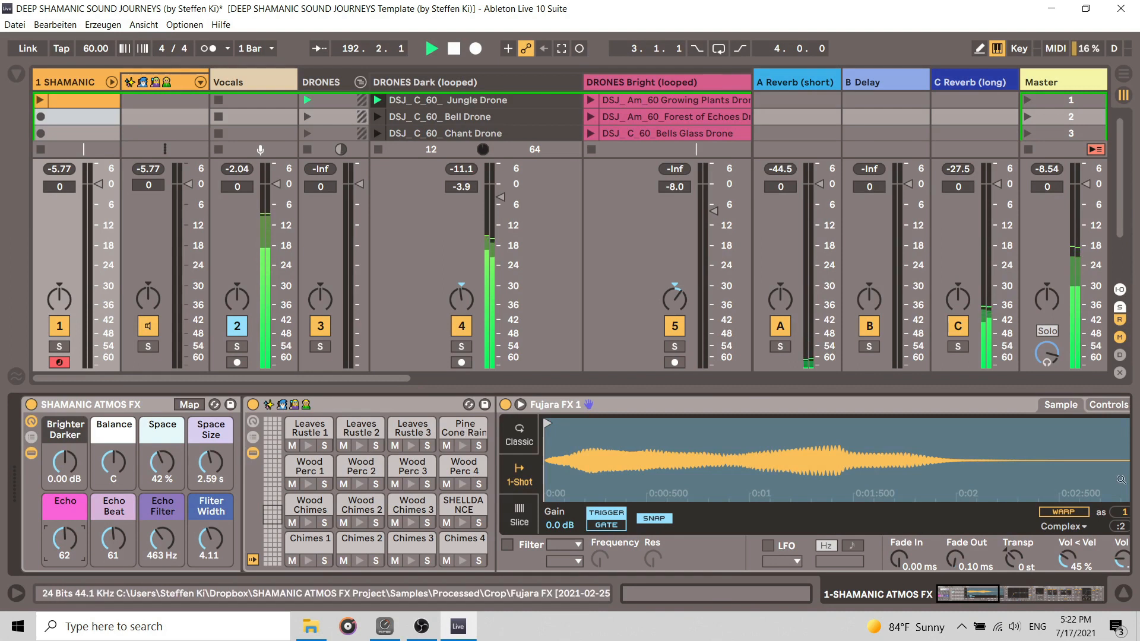
pyautogui.click(1123, 594)
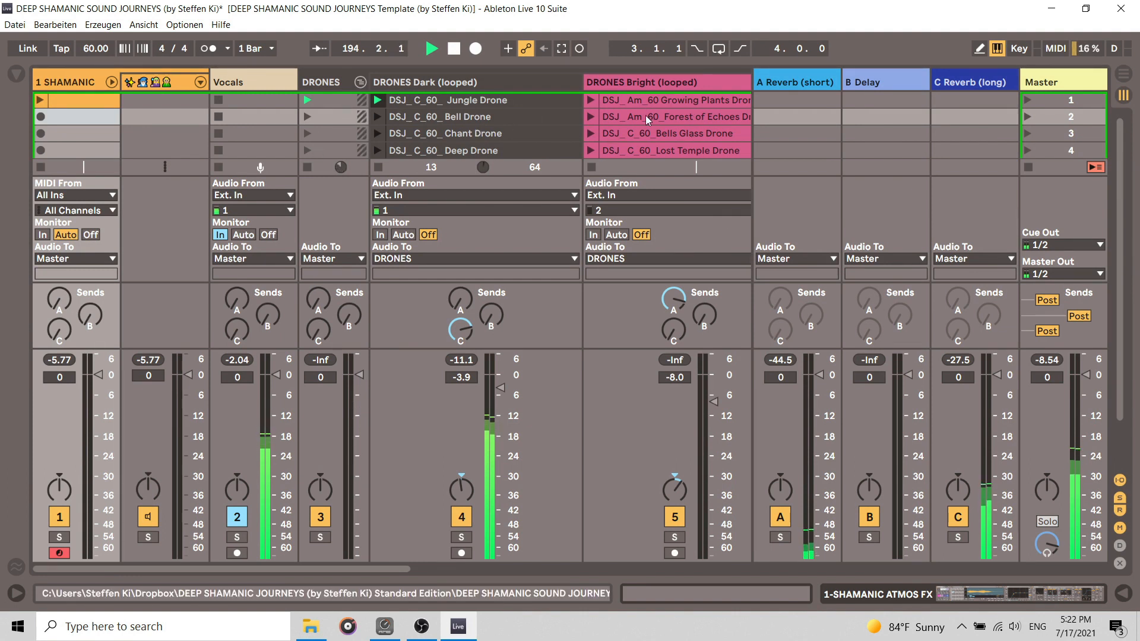
# Step: Launch the dark Bell Drone and the bright Forest of Echoes Drone, and lower the DRONES Bright track to -17.6 dB
pyautogui.moveTo(344, 570); pyautogui.dragTo(366, 565)
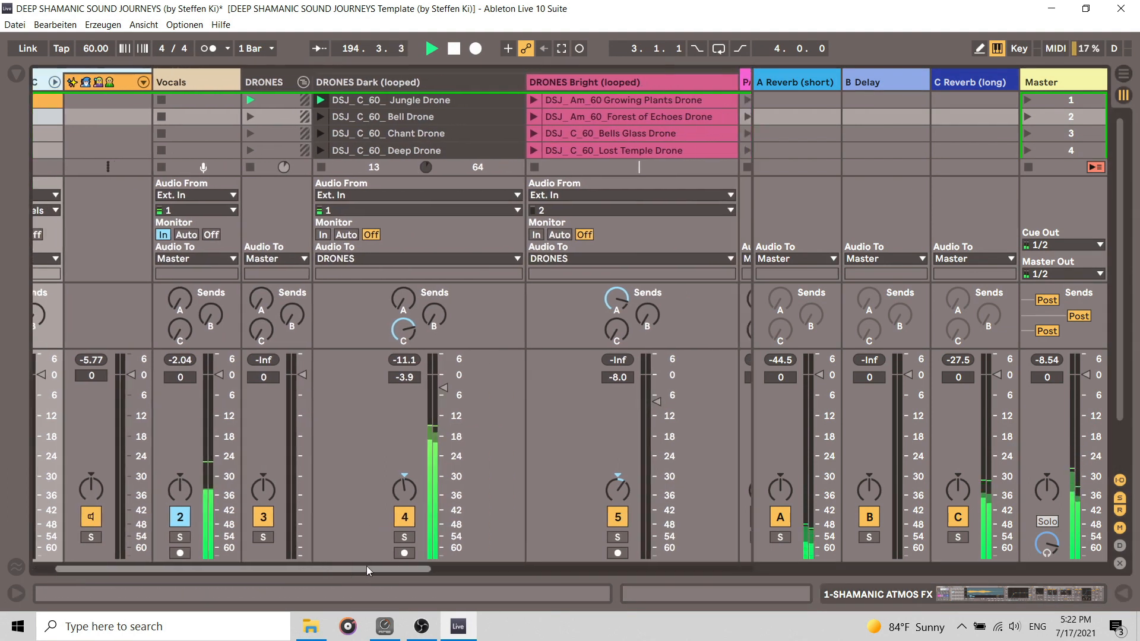
pyautogui.click(319, 116)
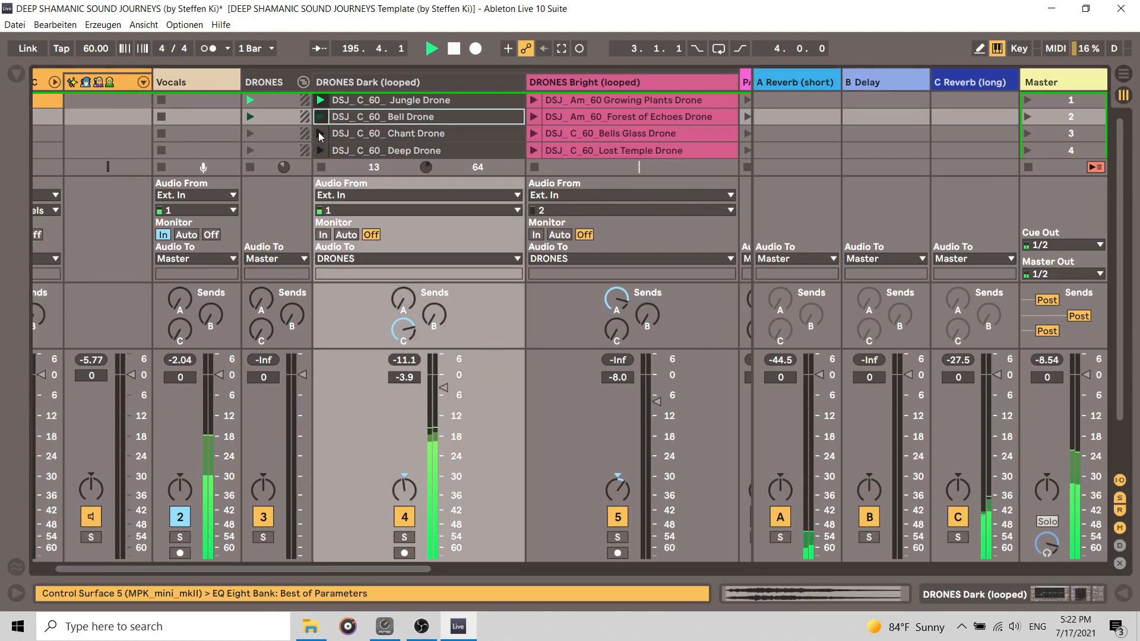
pyautogui.moveTo(385, 568); pyautogui.dragTo(483, 559)
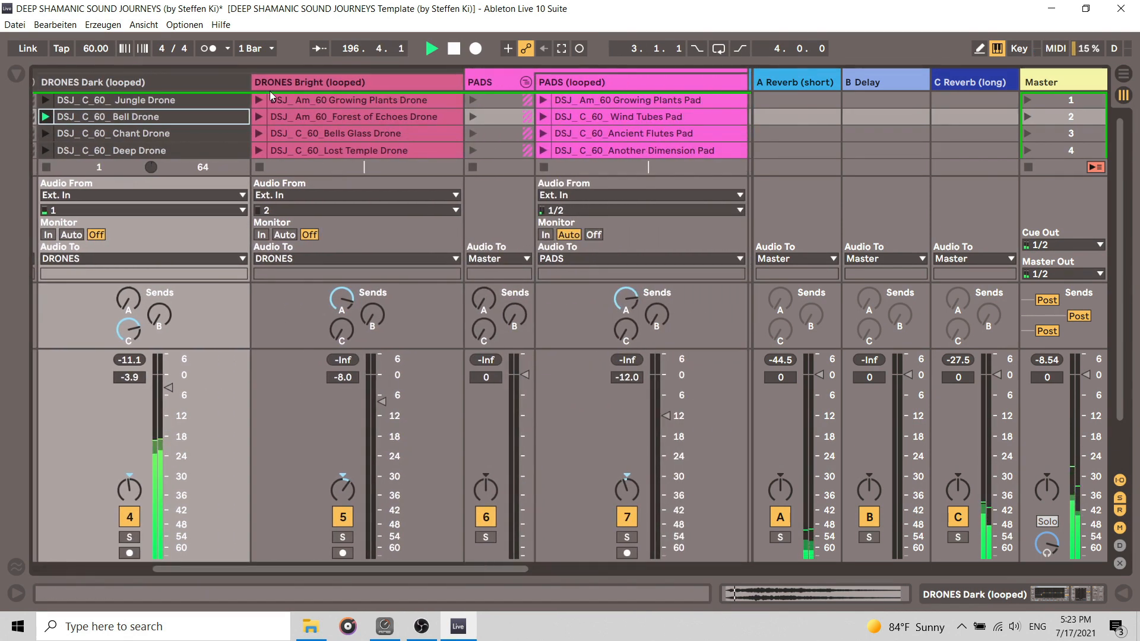
pyautogui.click(262, 116)
pyautogui.moveTo(389, 400); pyautogui.dragTo(390, 434)
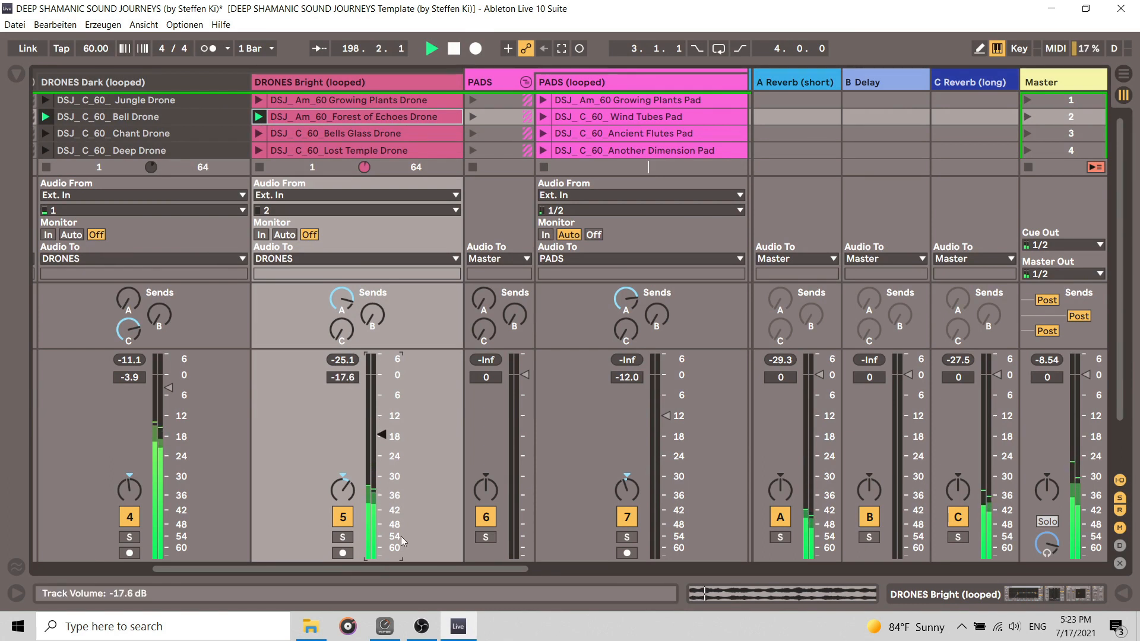
# Step: Launch the DSJ_Rainforest Birds clip on the NATURE SOUNDS 1 track and turn on its loop
pyautogui.moveTo(428, 569); pyautogui.dragTo(605, 567)
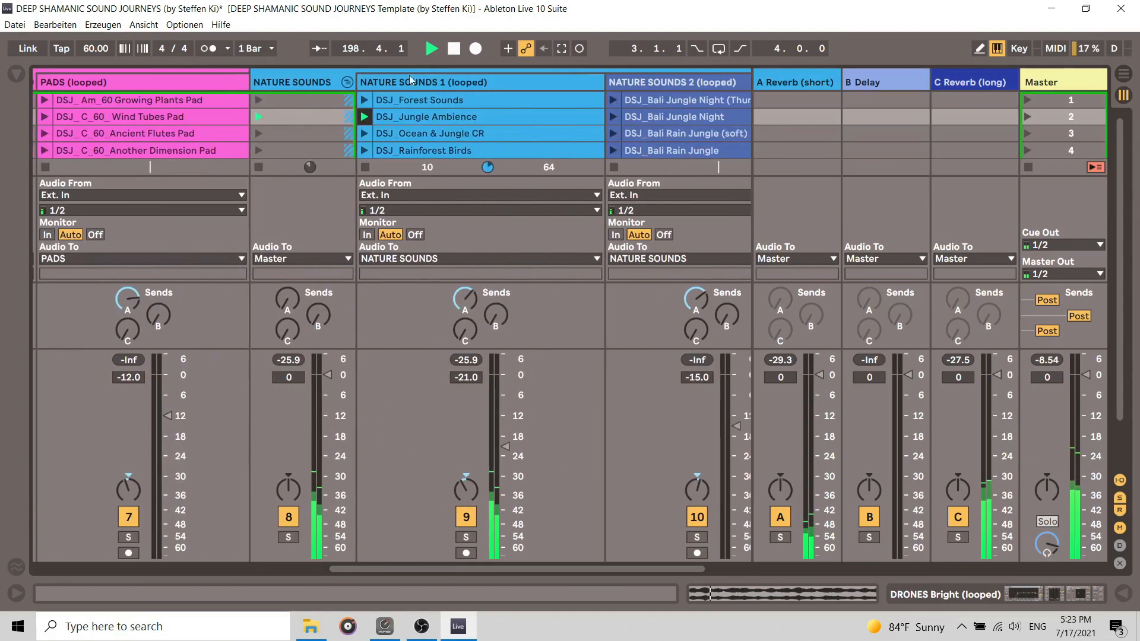
pyautogui.scroll(-1, 386, 129)
pyautogui.click(366, 131)
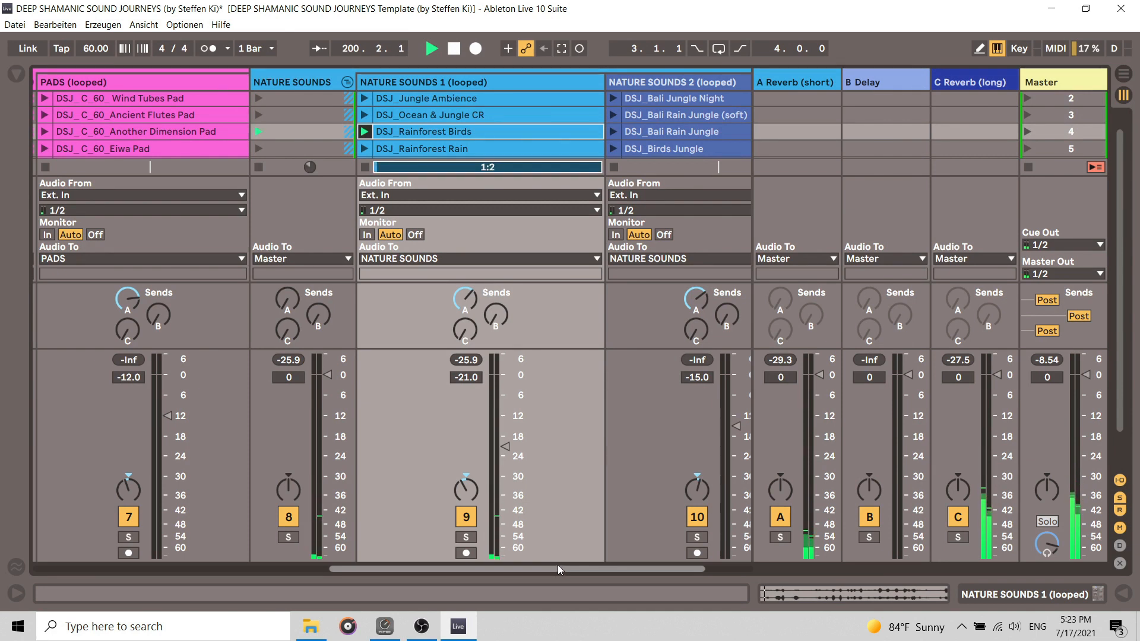
pyautogui.doubleClick(422, 132)
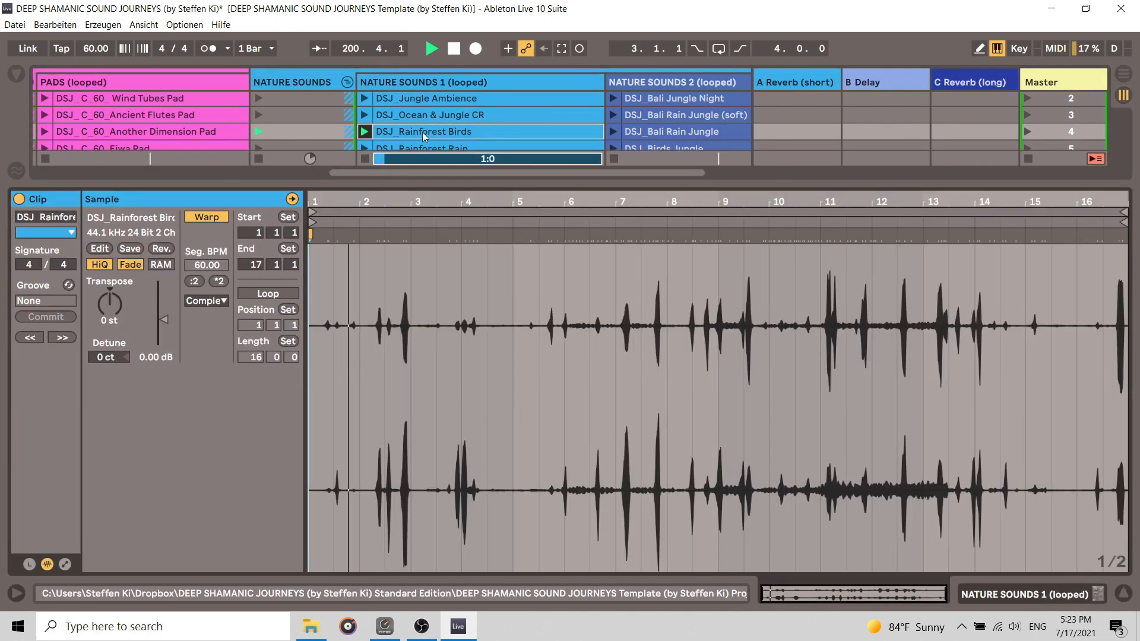
pyautogui.click(268, 292)
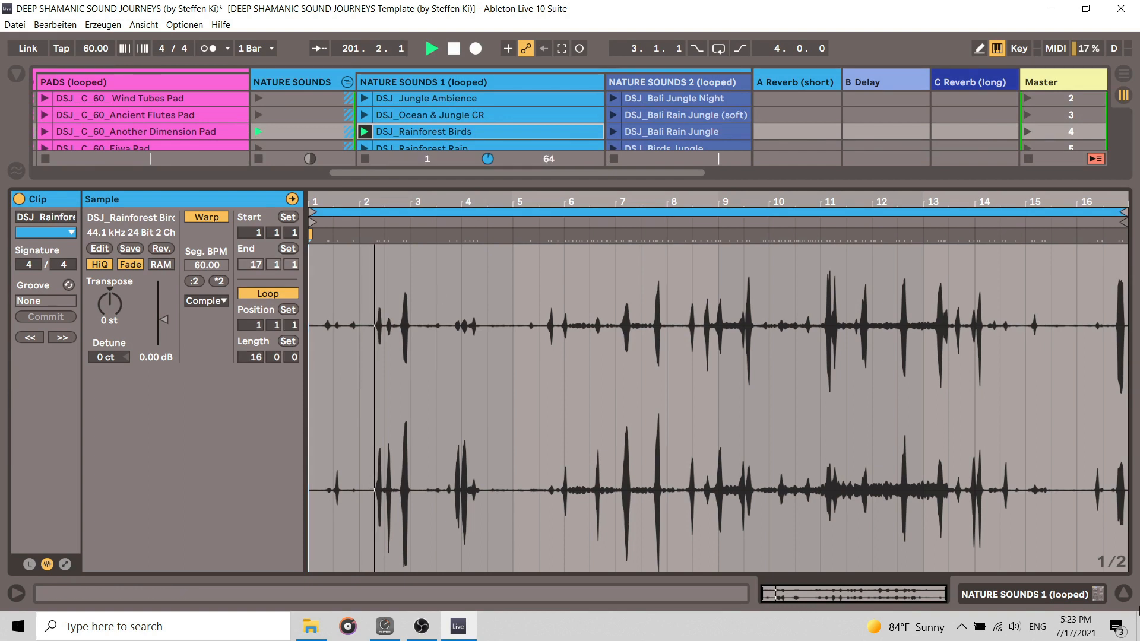
pyautogui.click(1123, 594)
# Step: Launch the DSJ_Water Stream clip on the NATURE SOUNDS 1 track with the track volume at -21.0 dB
pyautogui.scroll(-2, 410, 138)
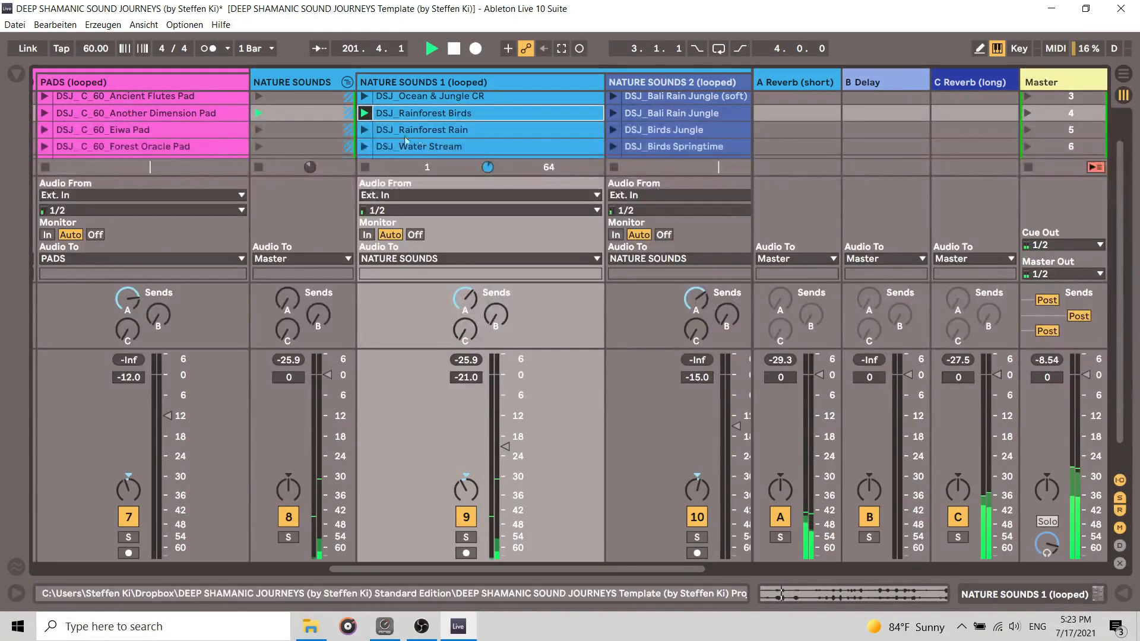
pyautogui.scroll(-1, 375, 130)
pyautogui.click(439, 133)
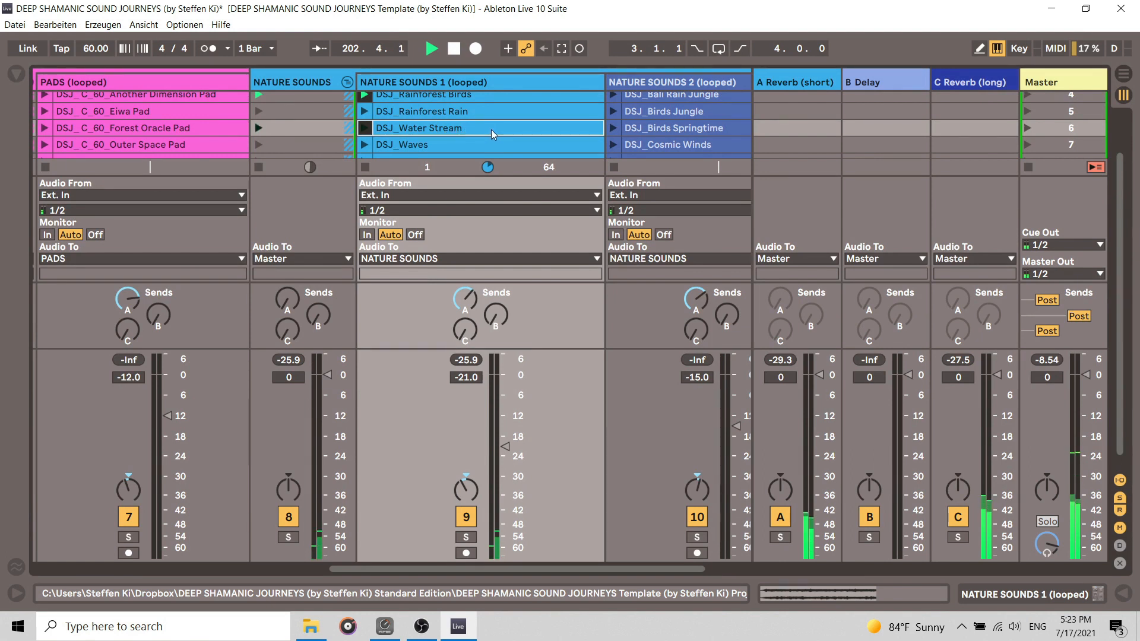
pyautogui.moveTo(504, 446)
pyautogui.mouseDown()
pyautogui.moveTo(504, 425)
pyautogui.moveTo(505, 443)
pyautogui.mouseUp()
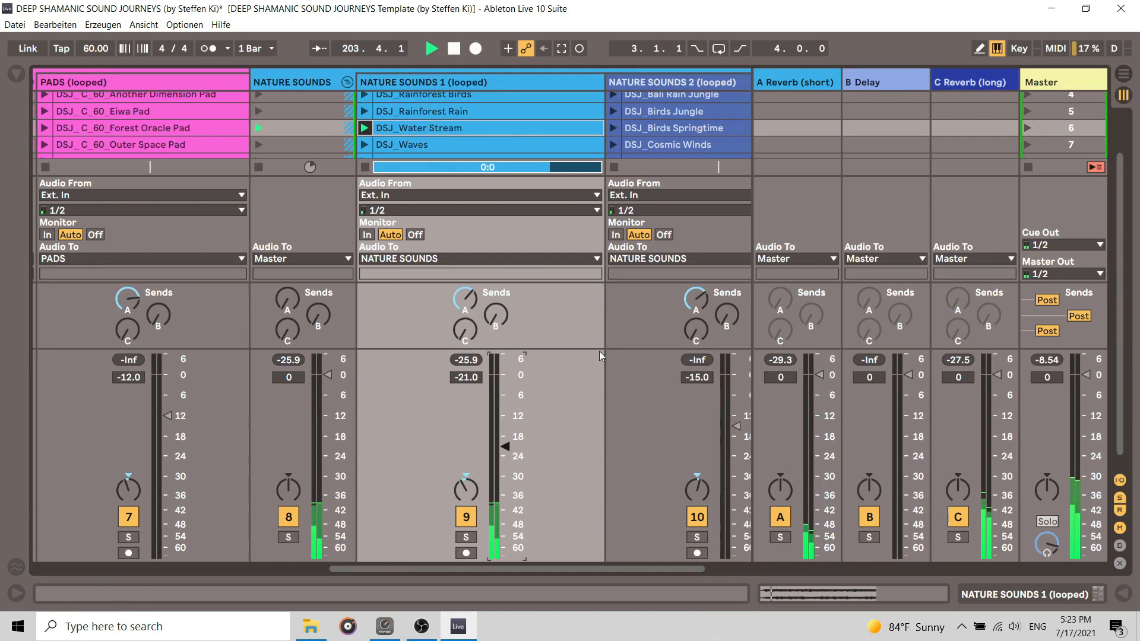
# Step: Launch DSJ_Birds Jungle on the NATURE SOUNDS 2 track, check the clip's loop setting, and set the track volume to -16.0 dB
pyautogui.click(614, 112)
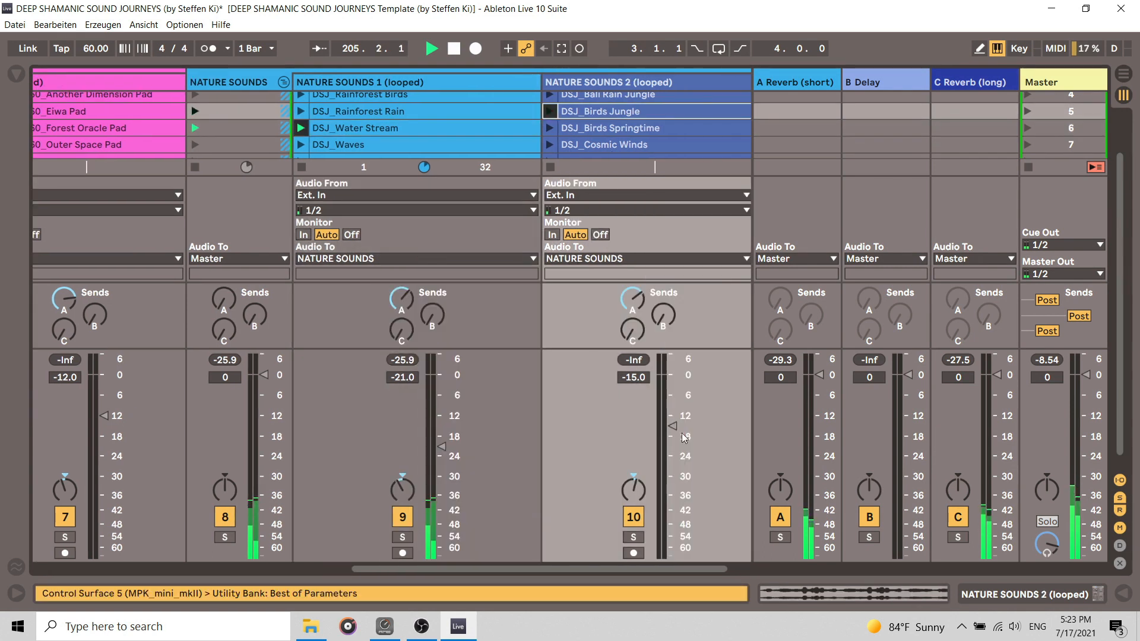
pyautogui.doubleClick(632, 111)
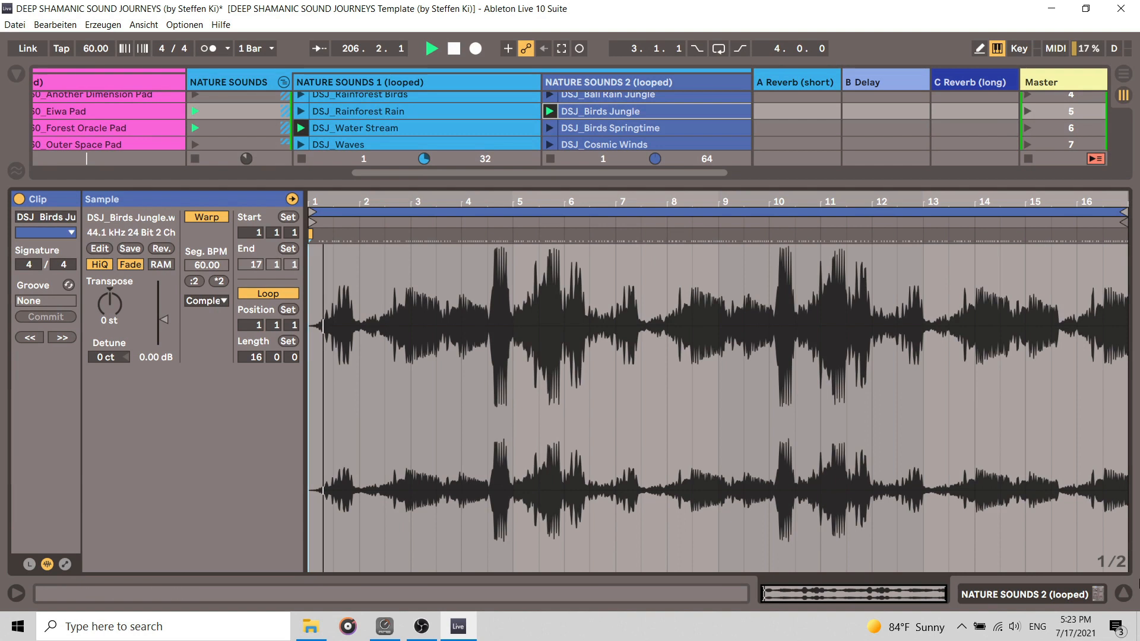
pyautogui.click(1123, 593)
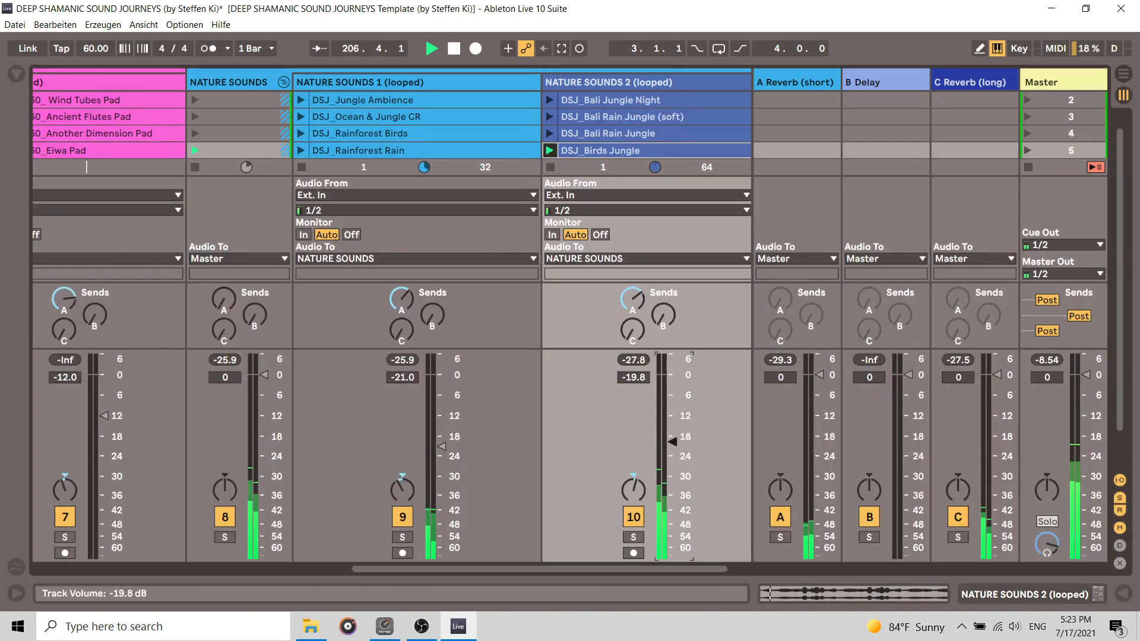
pyautogui.moveTo(672, 441); pyautogui.dragTo(672, 428)
# Step: Go back to the SHAMANIC ATMOS FX track and show its rack devices
pyautogui.moveTo(699, 568); pyautogui.dragTo(764, 551)
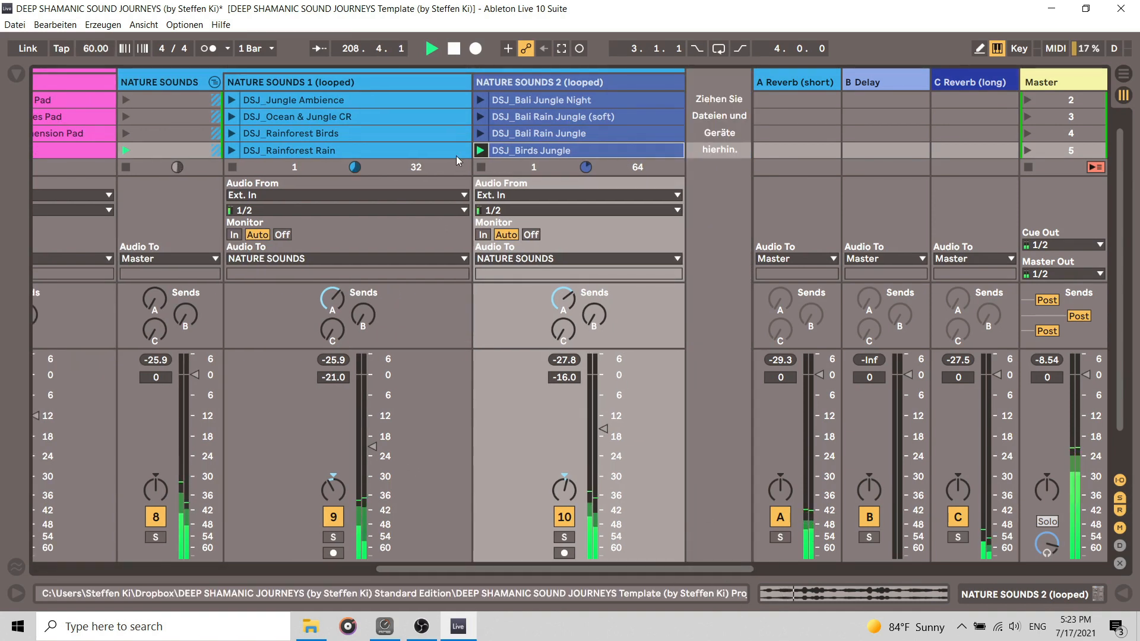
pyautogui.moveTo(582, 568); pyautogui.dragTo(216, 561)
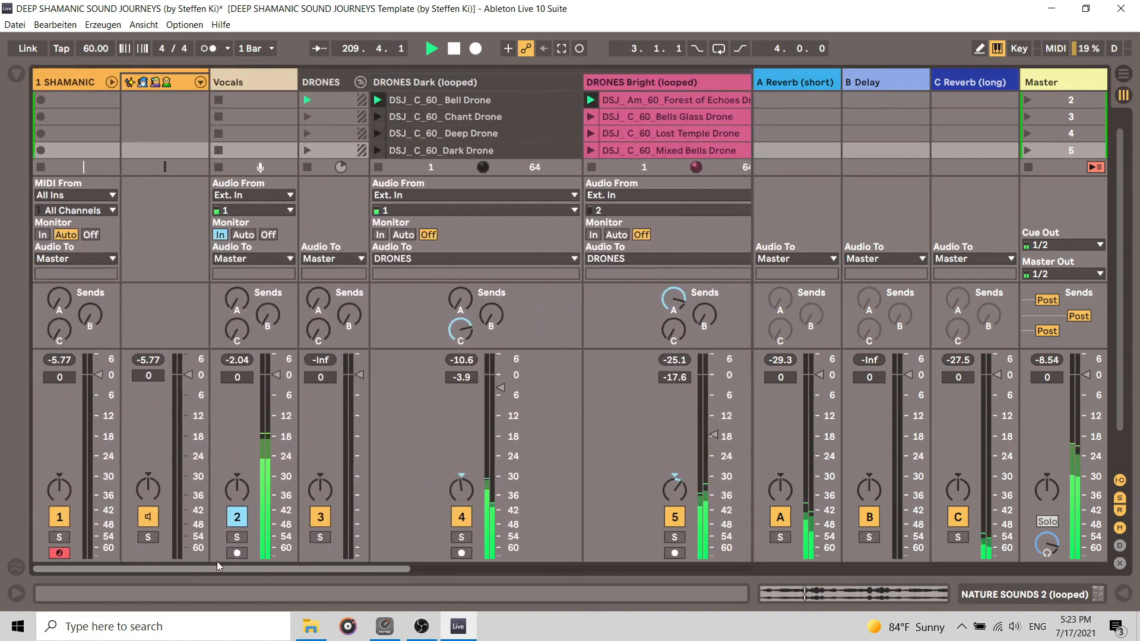
pyautogui.click(76, 82)
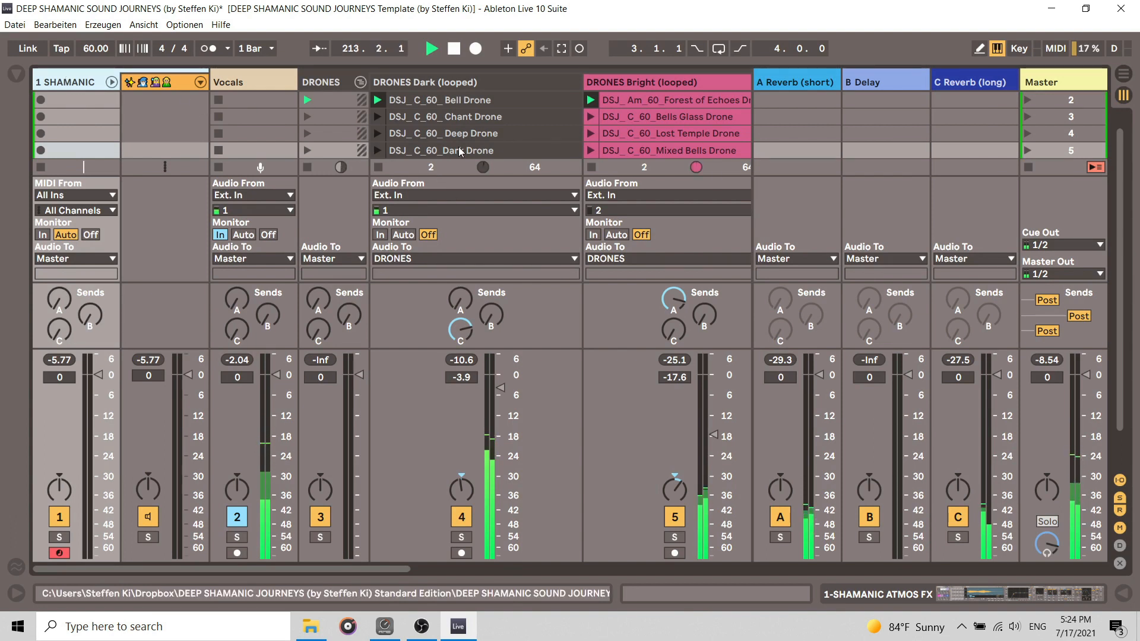
pyautogui.doubleClick(76, 78)
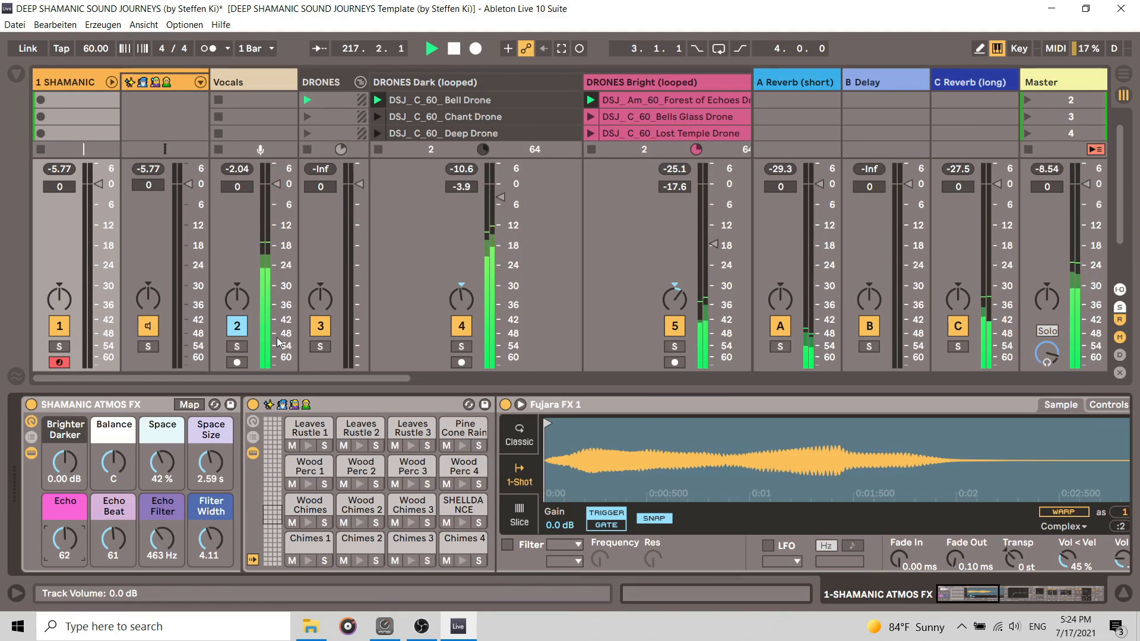
# Step: Preview the Leaves Rustle 1 pad and the Wood Perc 1 to 4 pads over the playing drones
pyautogui.click(308, 445)
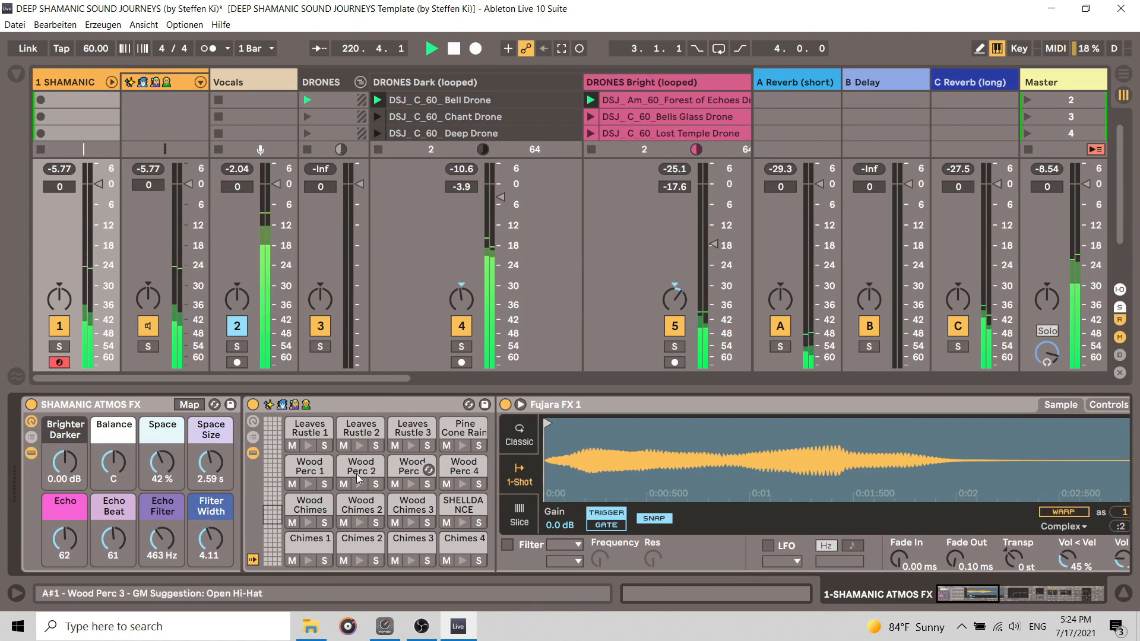
pyautogui.click(306, 483)
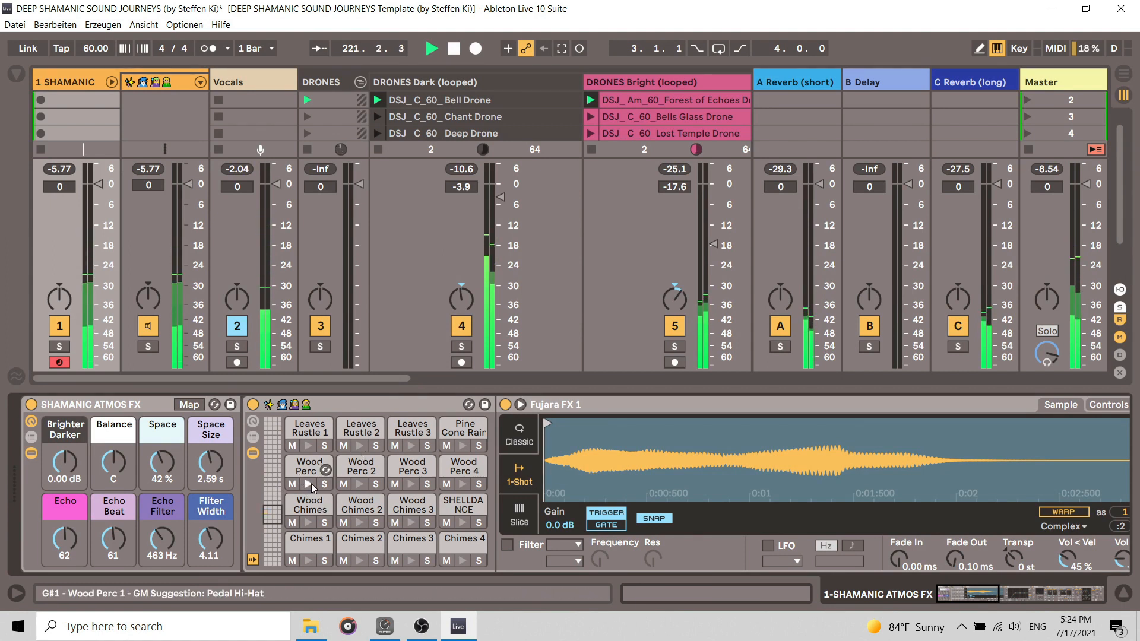
pyautogui.click(358, 483)
pyautogui.click(412, 483)
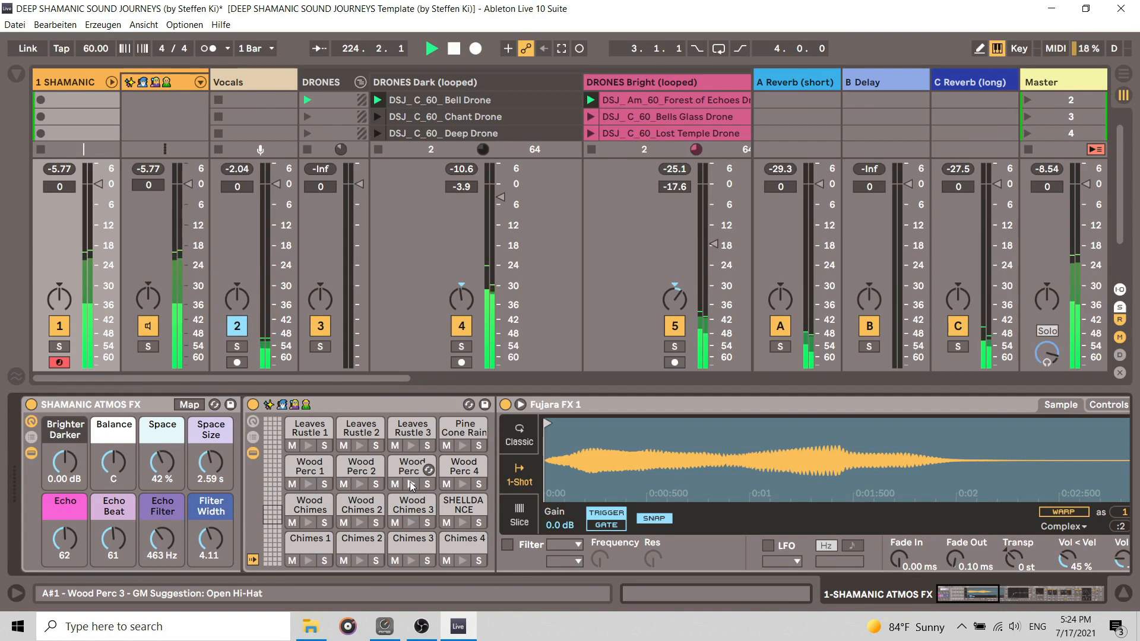
pyautogui.click(464, 483)
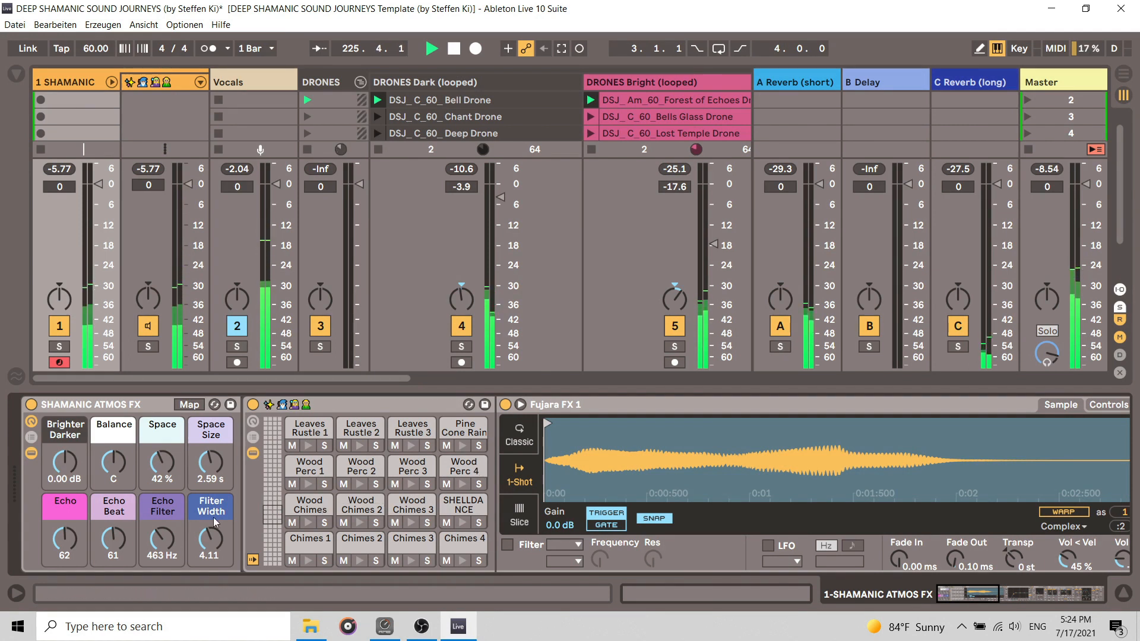
# Step: Set Echo to 37, Space Size to 5.07 s and Space to 57 %, and preview the Chimes 1 and Chimes 4 pads
pyautogui.moveTo(53, 544); pyautogui.dragTo(52, 565)
pyautogui.moveTo(210, 463); pyautogui.dragTo(162, 457)
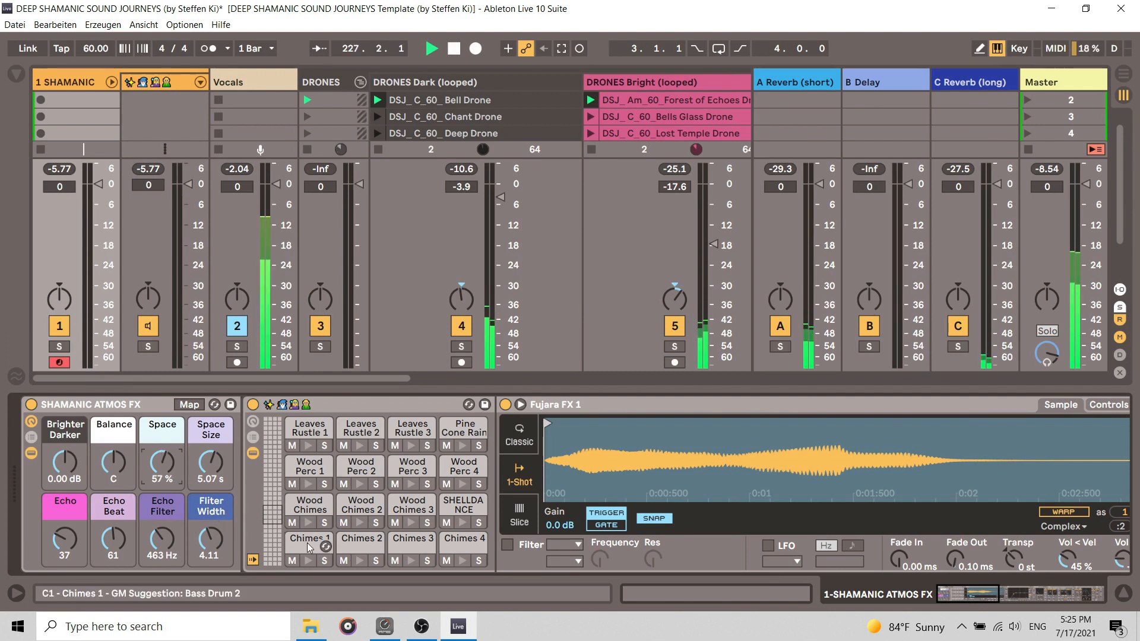
pyautogui.click(307, 560)
pyautogui.click(463, 561)
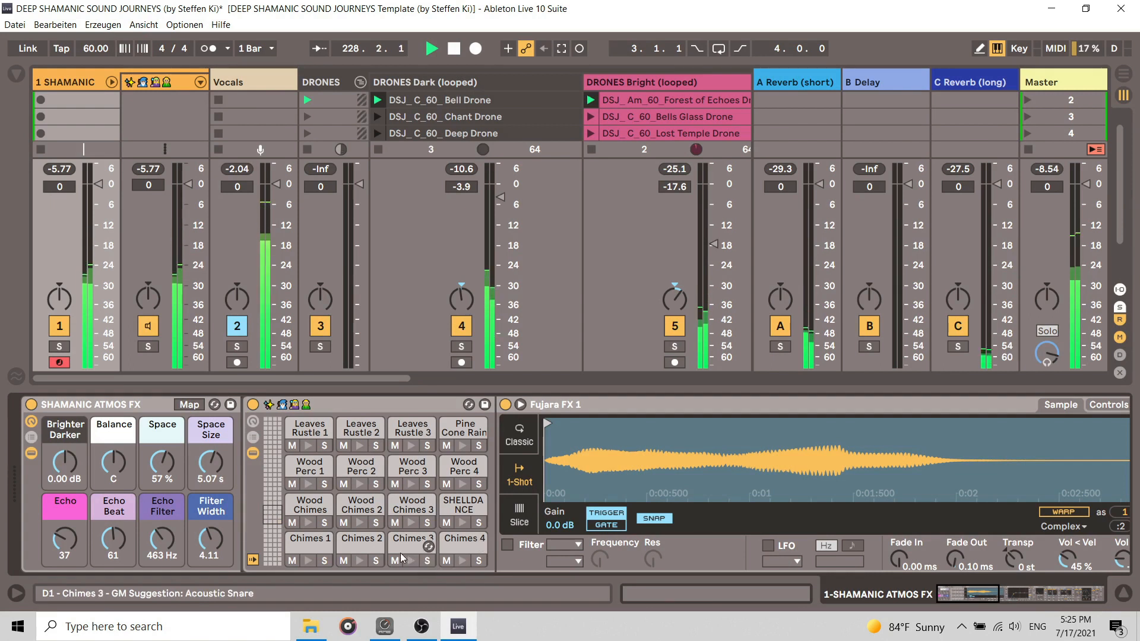
# Step: Preview the Chimes 2, Maracas 5, Maracas 6 and BIG SHAKE 1 pads over the playing drones
pyautogui.click(358, 560)
pyautogui.moveTo(267, 515); pyautogui.dragTo(267, 495)
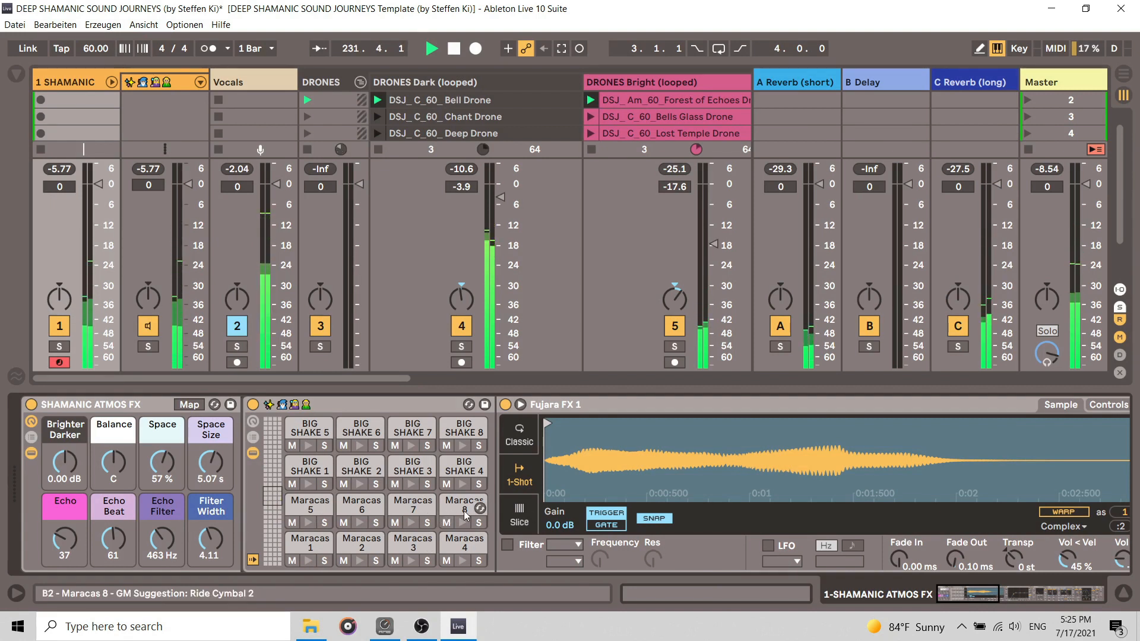
pyautogui.click(360, 522)
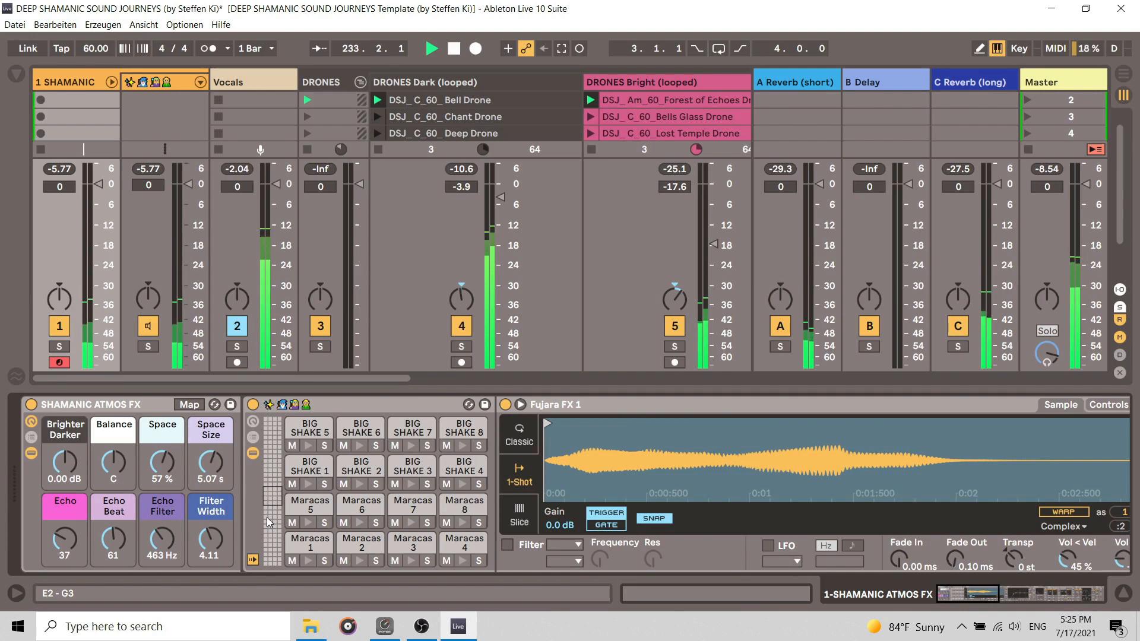
pyautogui.click(308, 522)
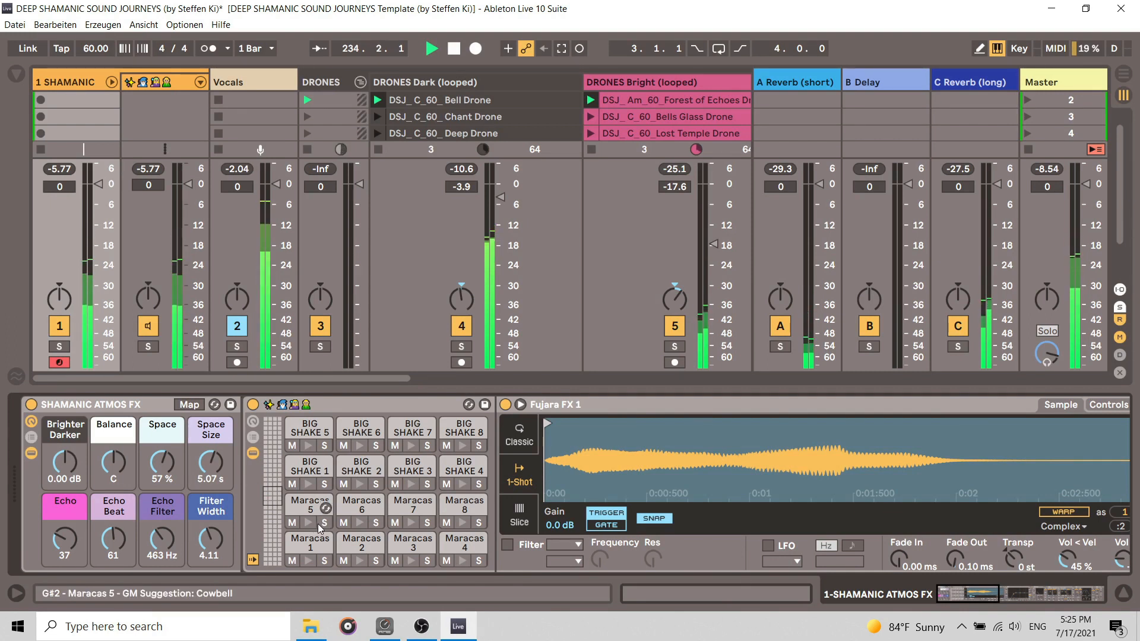
pyautogui.click(361, 522)
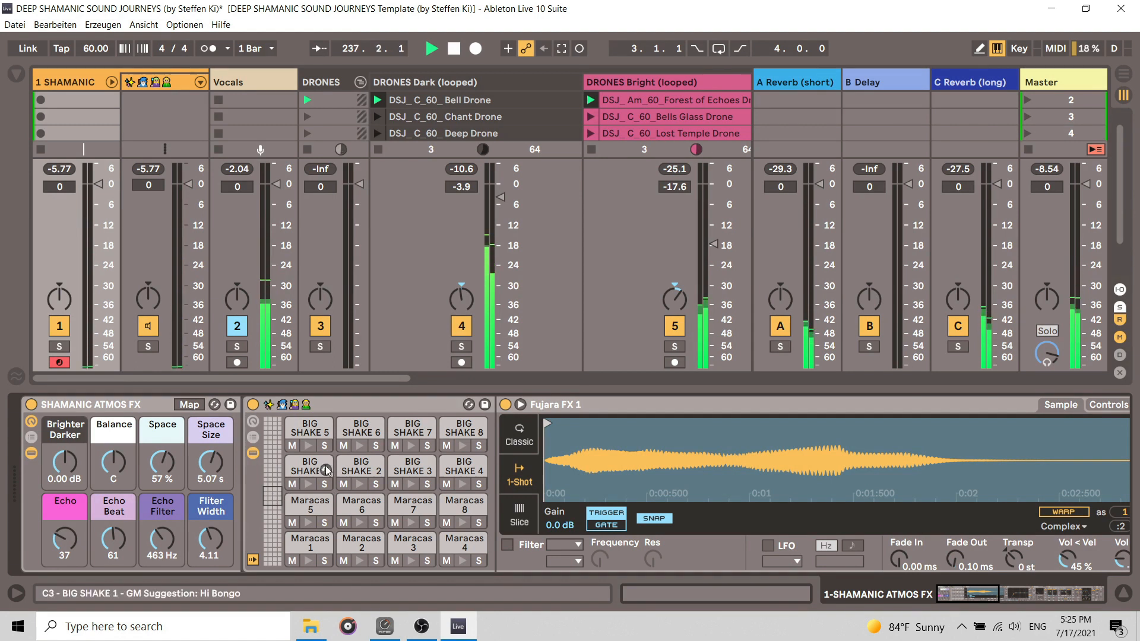
pyautogui.click(308, 485)
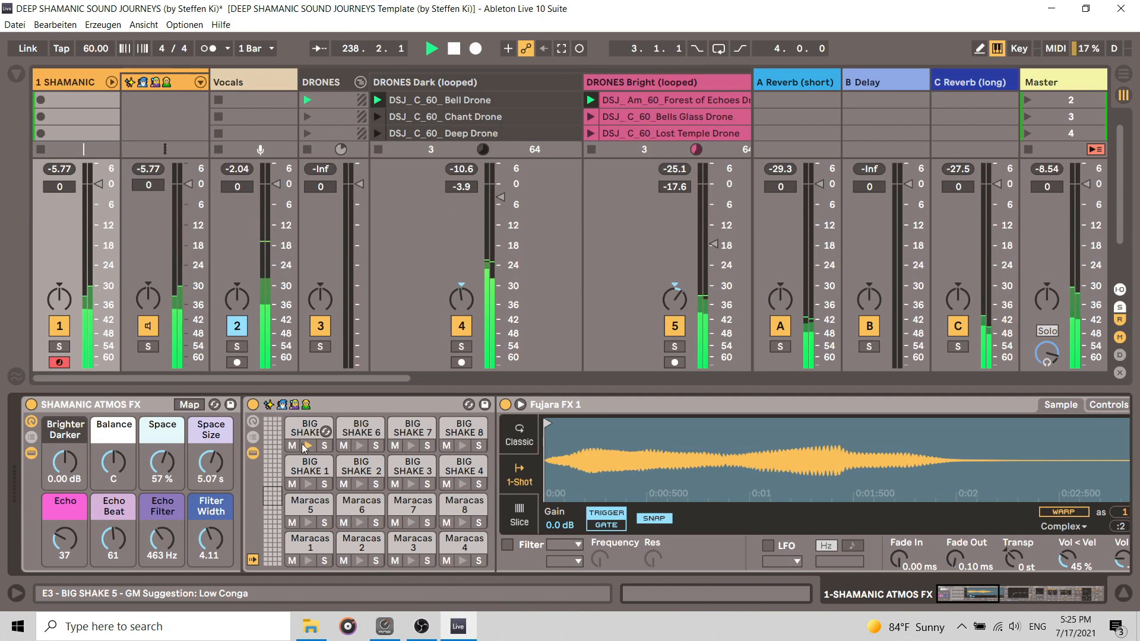
# Step: Preview Big Ocarina 1 with Echo at 48, return Echo to 37, and preview Big Ocarina 4, Ocarina Bird Call and Ocarina Call 1
pyautogui.moveTo(67, 541); pyautogui.dragTo(67, 533)
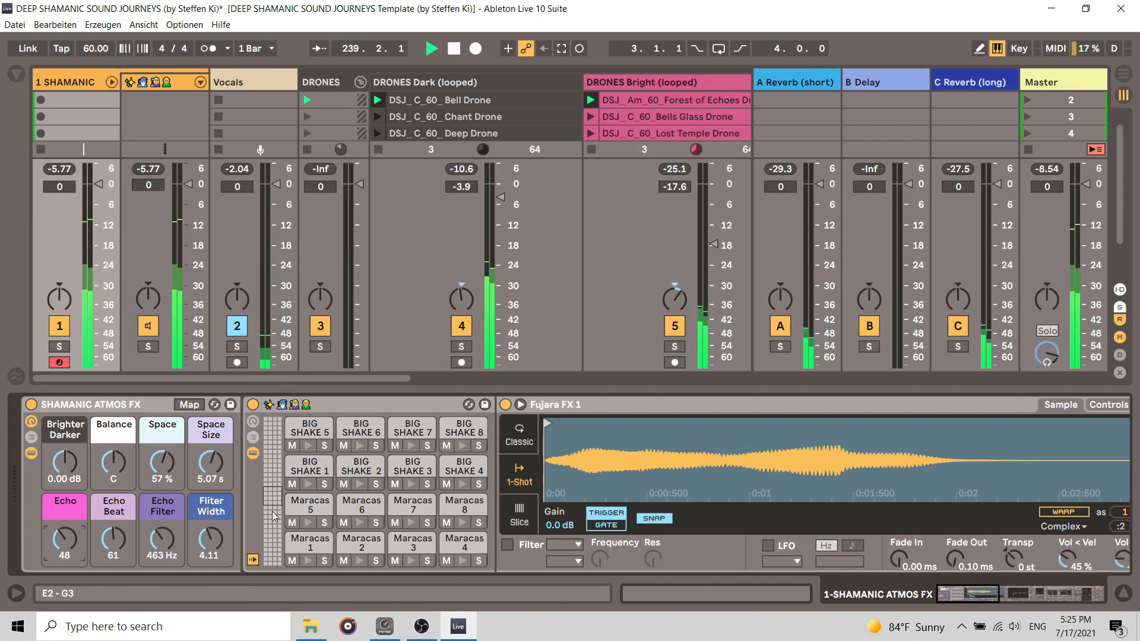
pyautogui.click(274, 486)
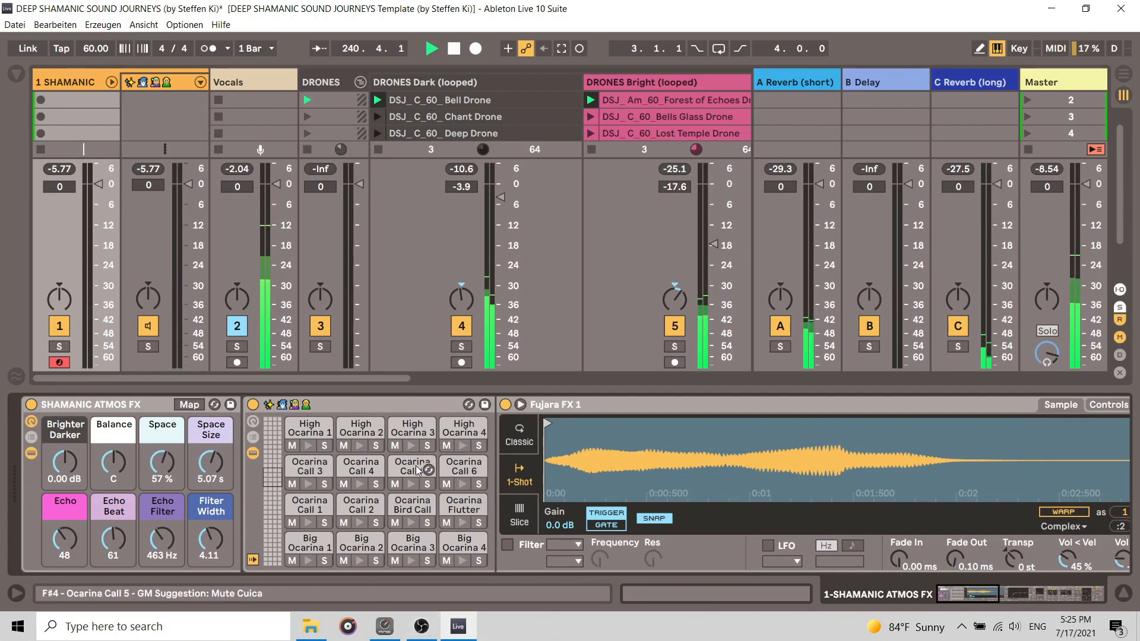
pyautogui.click(307, 560)
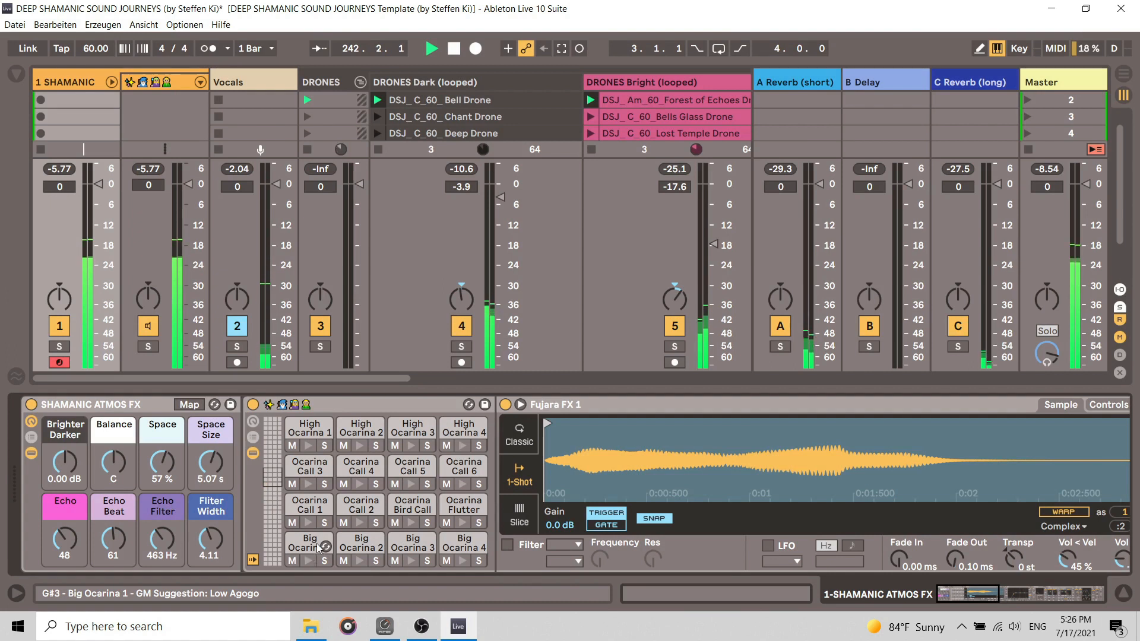
pyautogui.moveTo(65, 539); pyautogui.dragTo(65, 544)
pyautogui.click(462, 558)
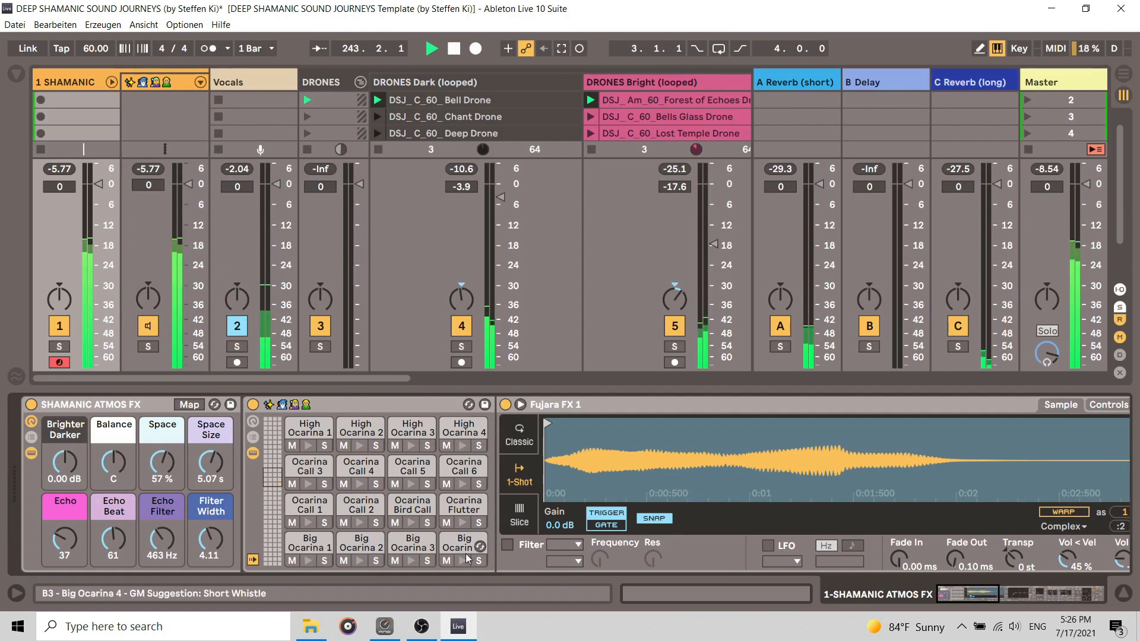
pyautogui.click(410, 522)
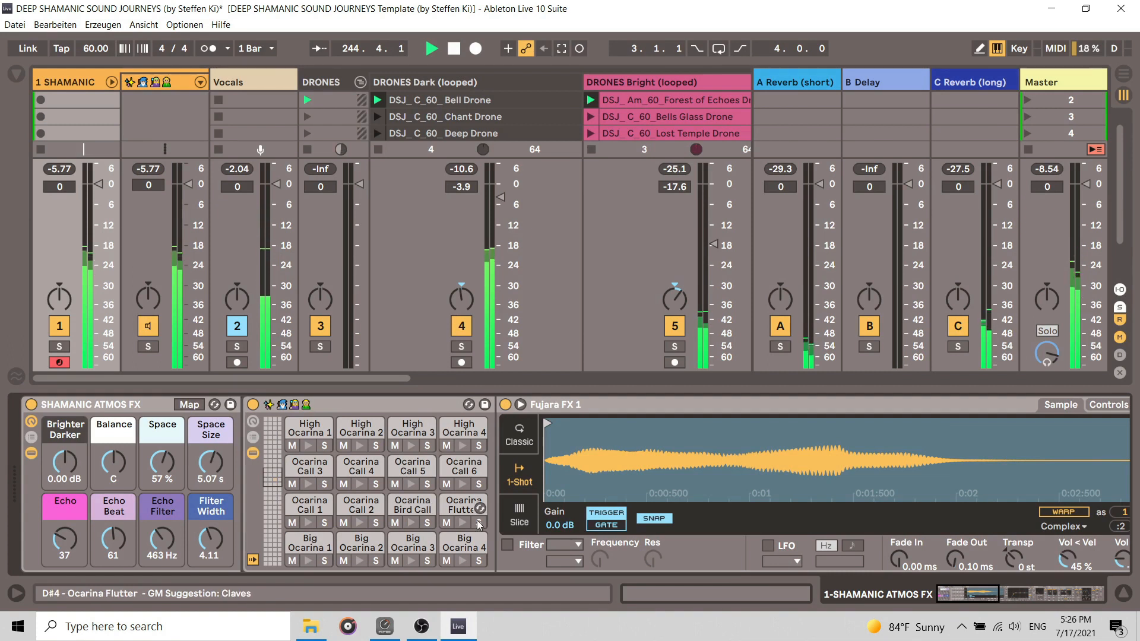
pyautogui.click(303, 522)
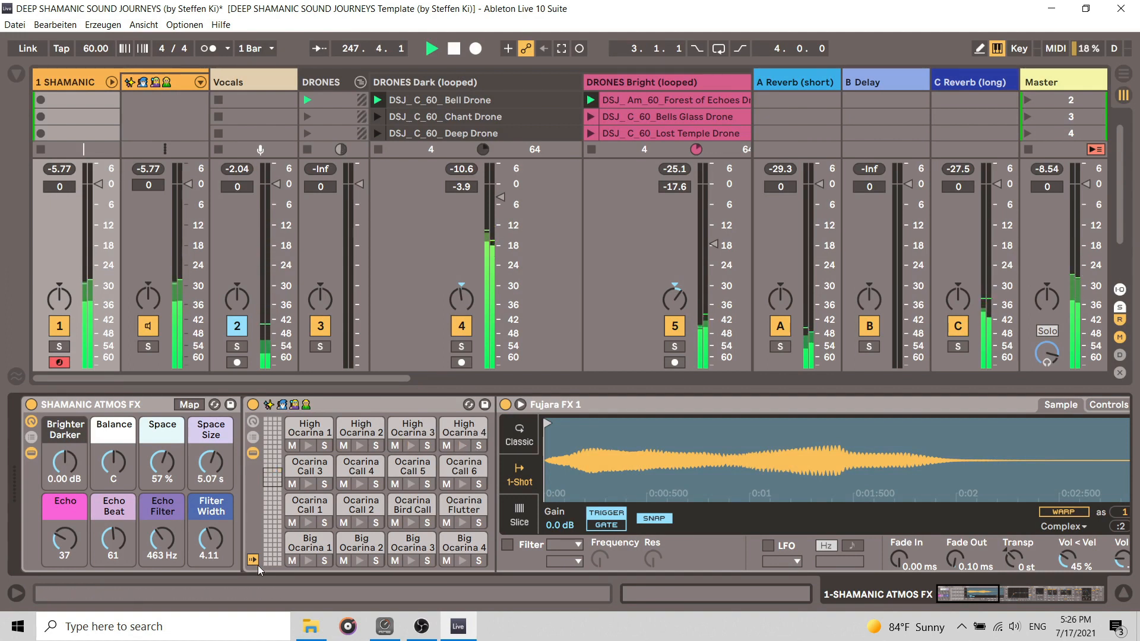
# Step: Preview the Swamp Birds 1, Rev Swoosh 1 and Drum Fill 5 pads in the rack's higher pad banks
pyautogui.click(272, 472)
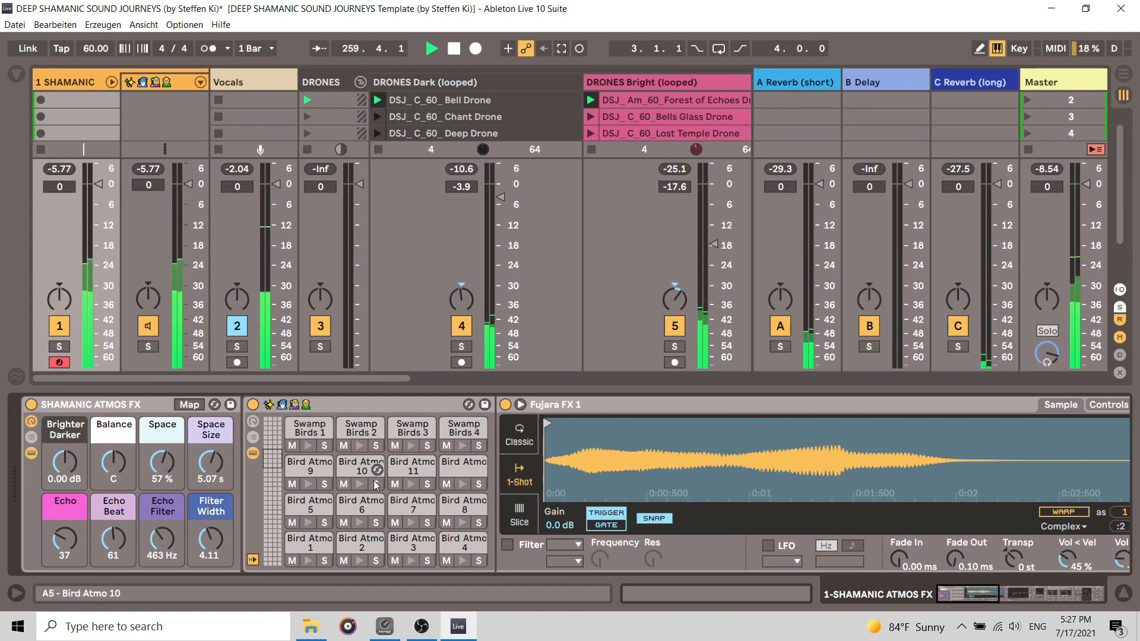
pyautogui.click(307, 446)
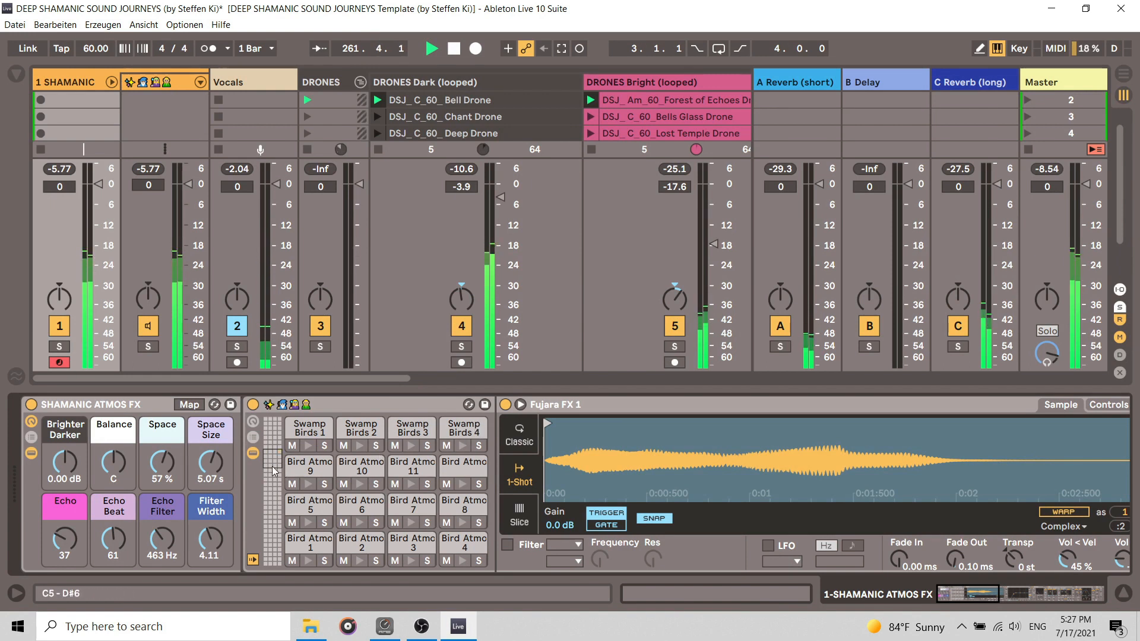
pyautogui.moveTo(272, 459); pyautogui.dragTo(273, 440)
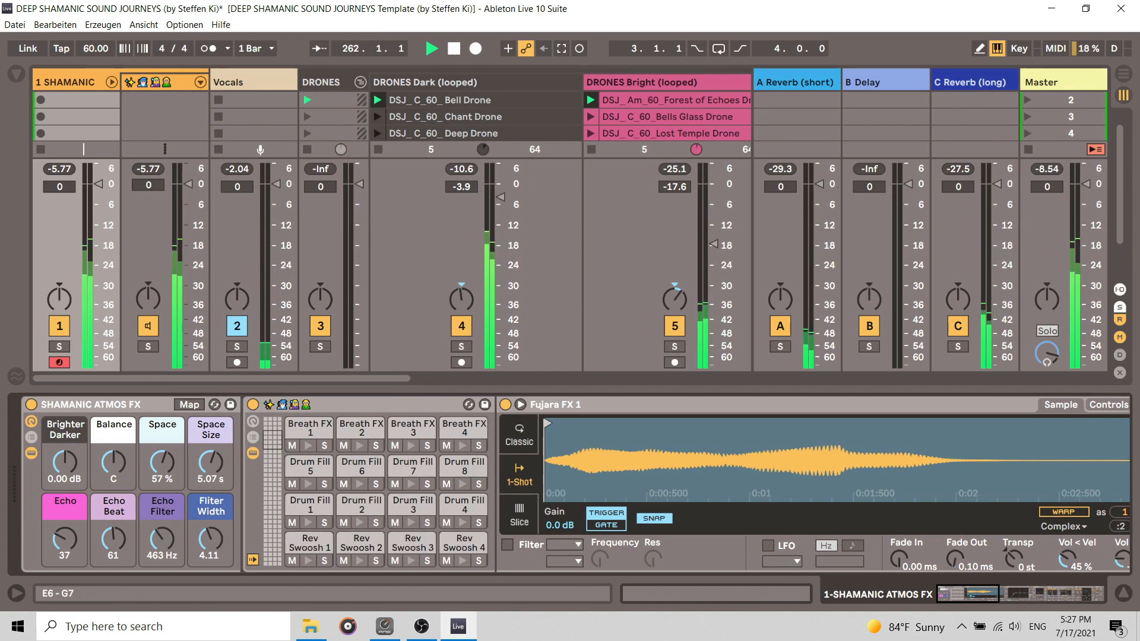
pyautogui.click(311, 561)
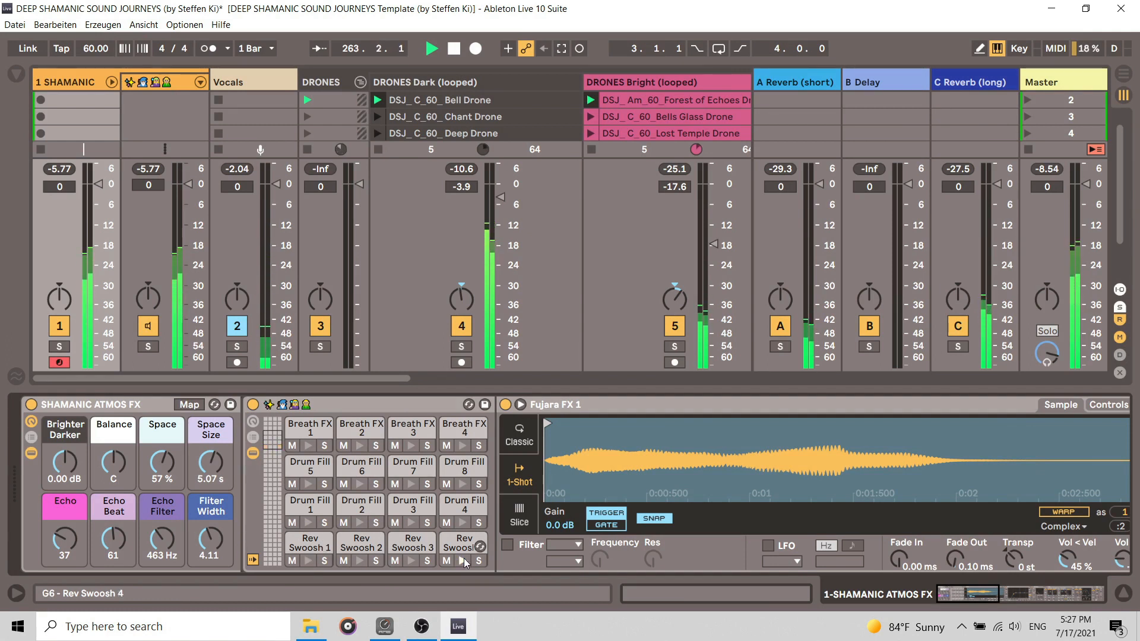
pyautogui.click(307, 485)
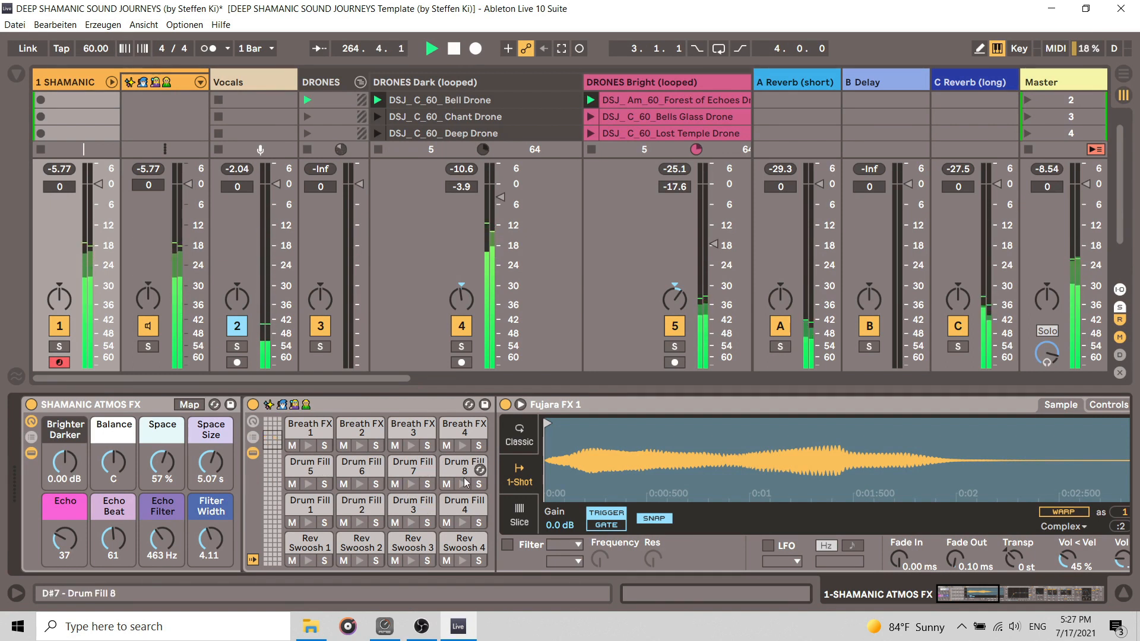
# Step: Show the bank with the Breath FX and shamanic sound pads and preview Breath FX 3 and Breath FX 2
pyautogui.click(277, 439)
pyautogui.click(412, 559)
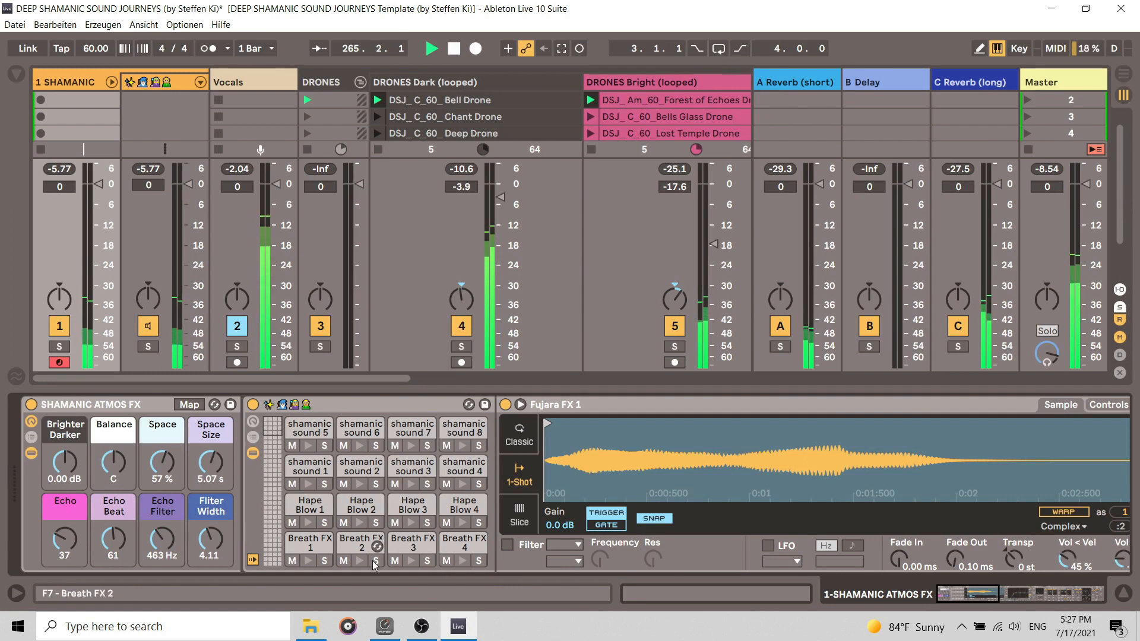
pyautogui.click(361, 561)
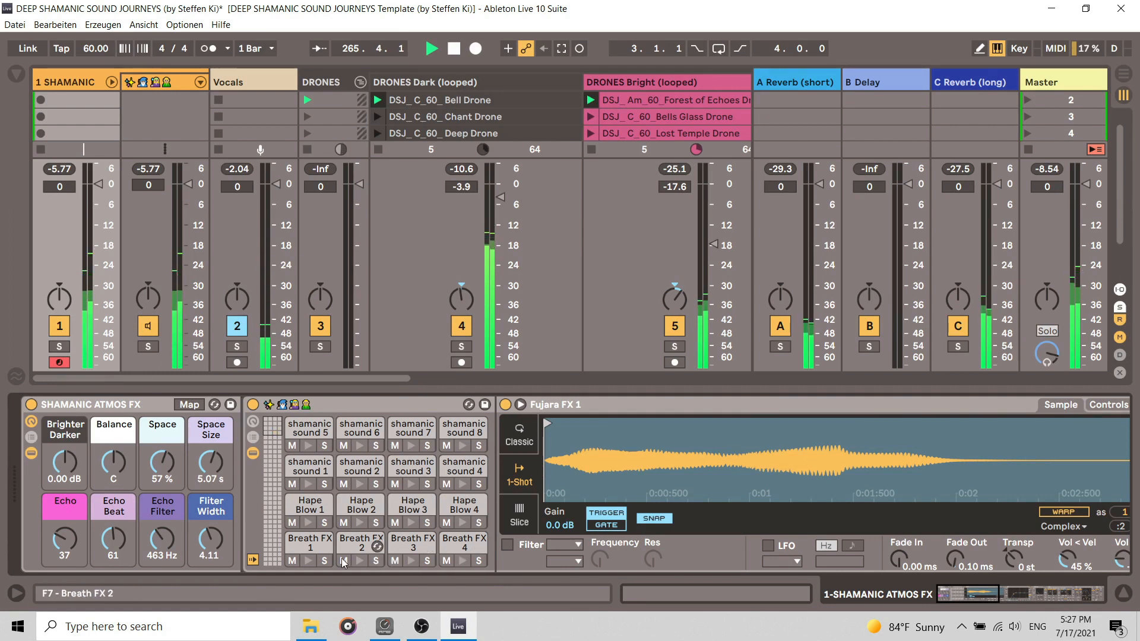
pyautogui.click(396, 436)
# Step: Preview the Hape Blow 1 to 4 pads and lower the Echo macro to 33 between them
pyautogui.click(309, 506)
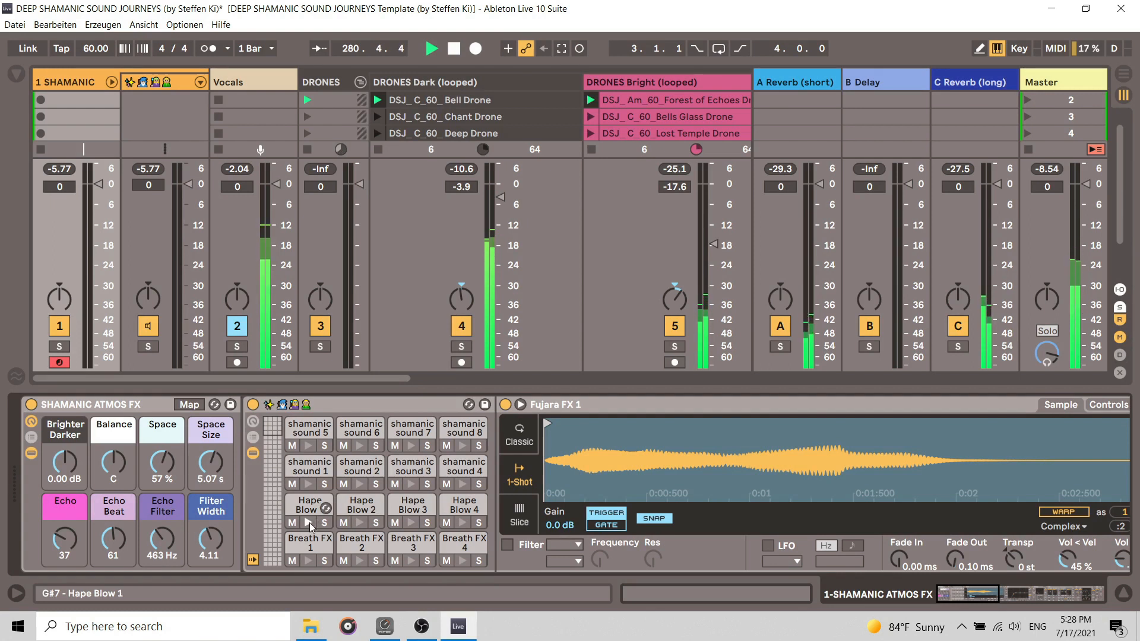
pyautogui.click(308, 522)
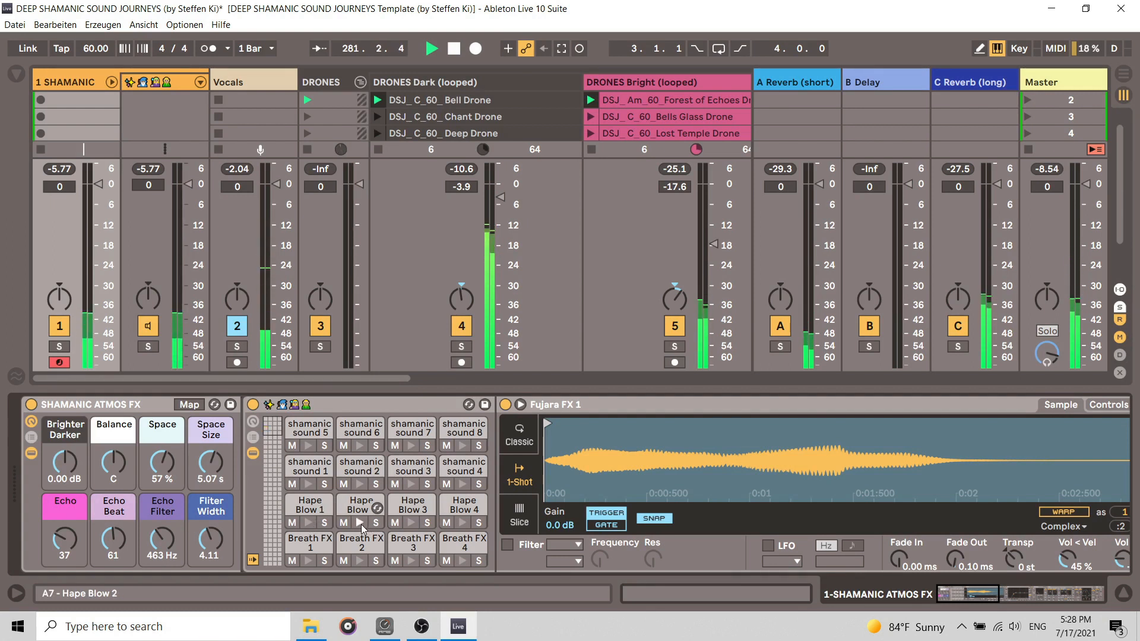
pyautogui.click(408, 523)
pyautogui.moveTo(69, 539); pyautogui.dragTo(70, 543)
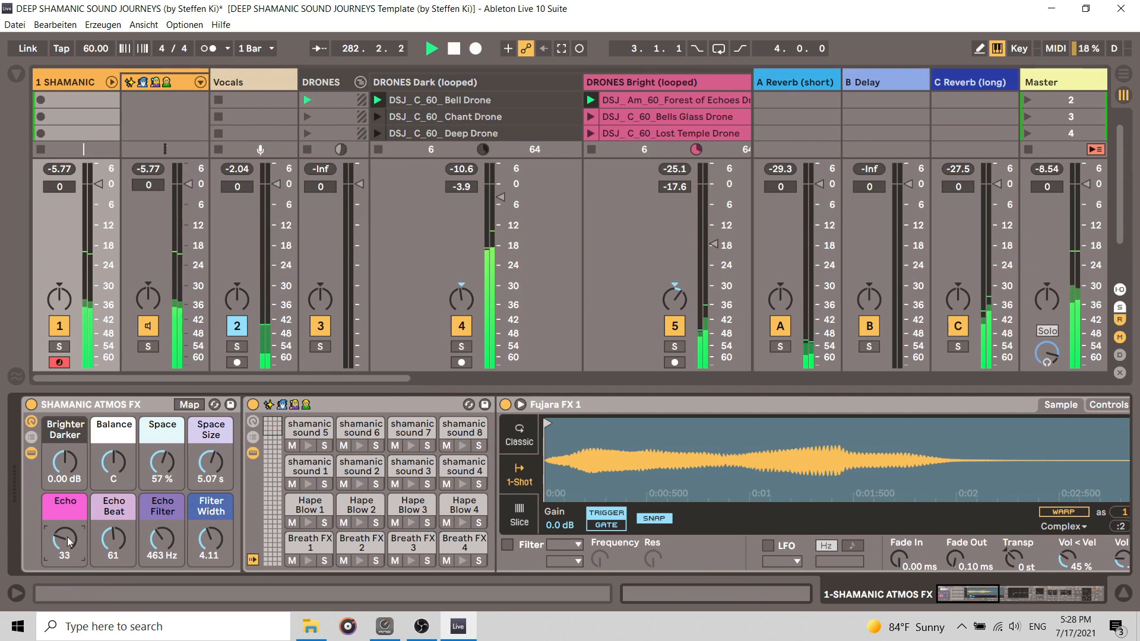
pyautogui.click(359, 522)
pyautogui.click(466, 524)
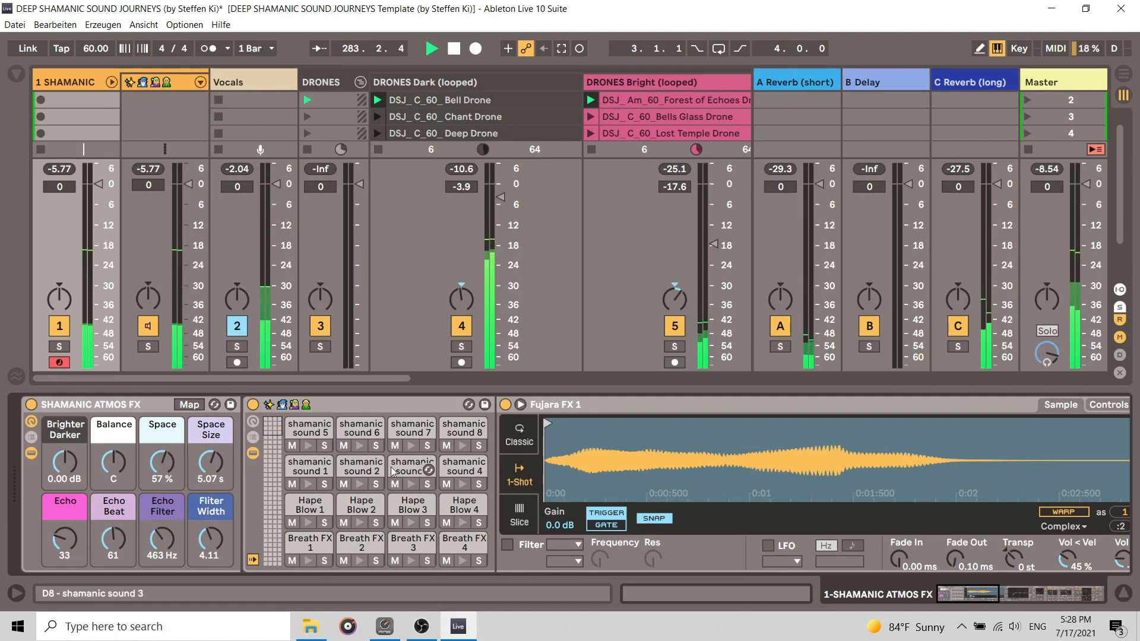
# Step: Set Echo to 27 and Space to 28 %, and preview the shamanic sound 5 and shamanic sound 7 pads
pyautogui.click(307, 447)
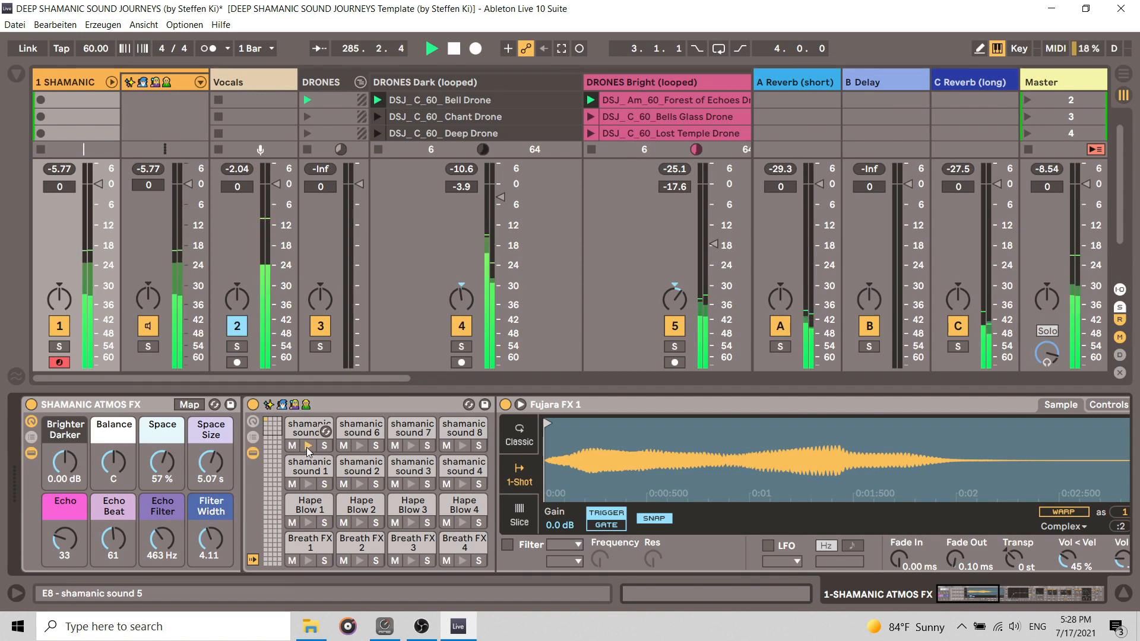
pyautogui.moveTo(65, 539); pyautogui.dragTo(65, 546)
pyautogui.moveTo(162, 463); pyautogui.dragTo(162, 496)
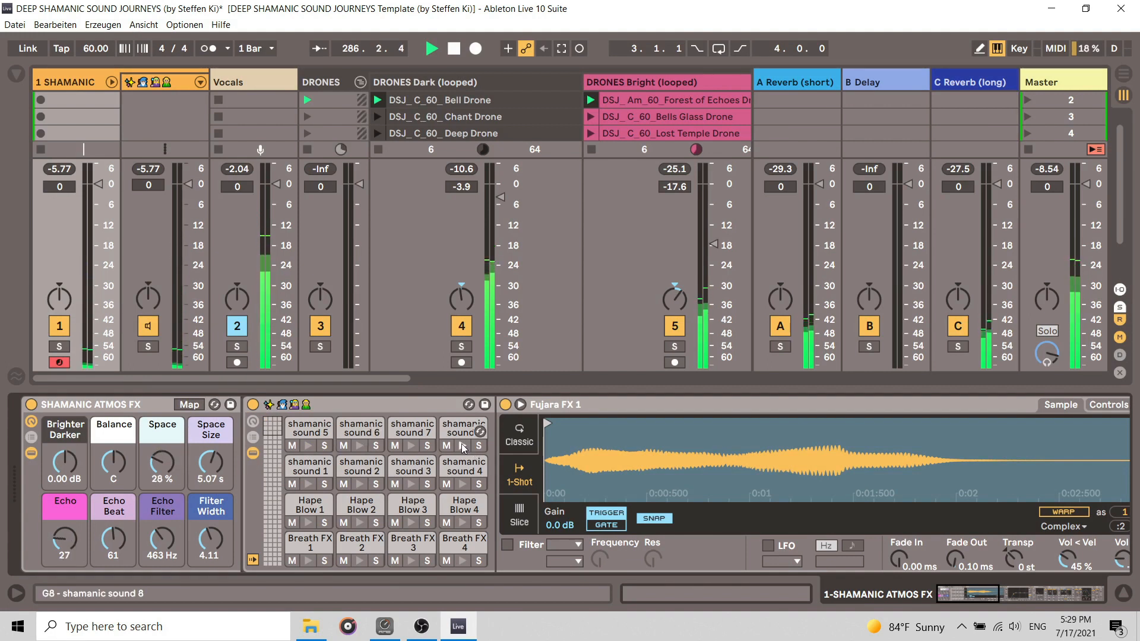
pyautogui.click(416, 447)
# Step: Preview the shamanic sound 1 to 4 pads, and replay shamanic sound 7 and shamanic sound 5
pyautogui.click(412, 483)
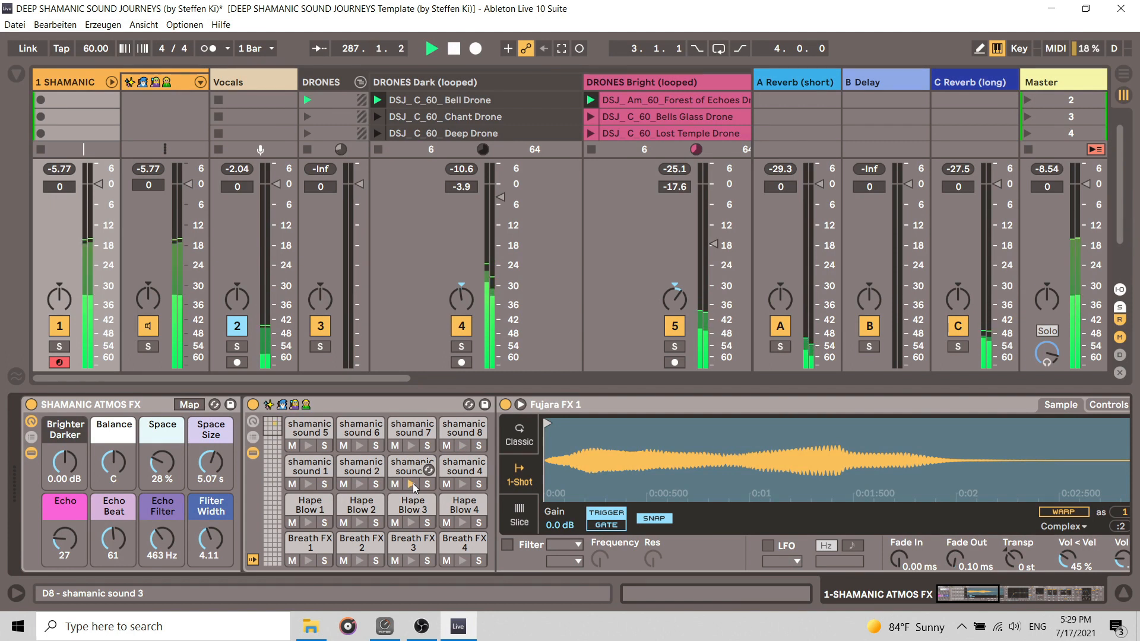
pyautogui.click(462, 483)
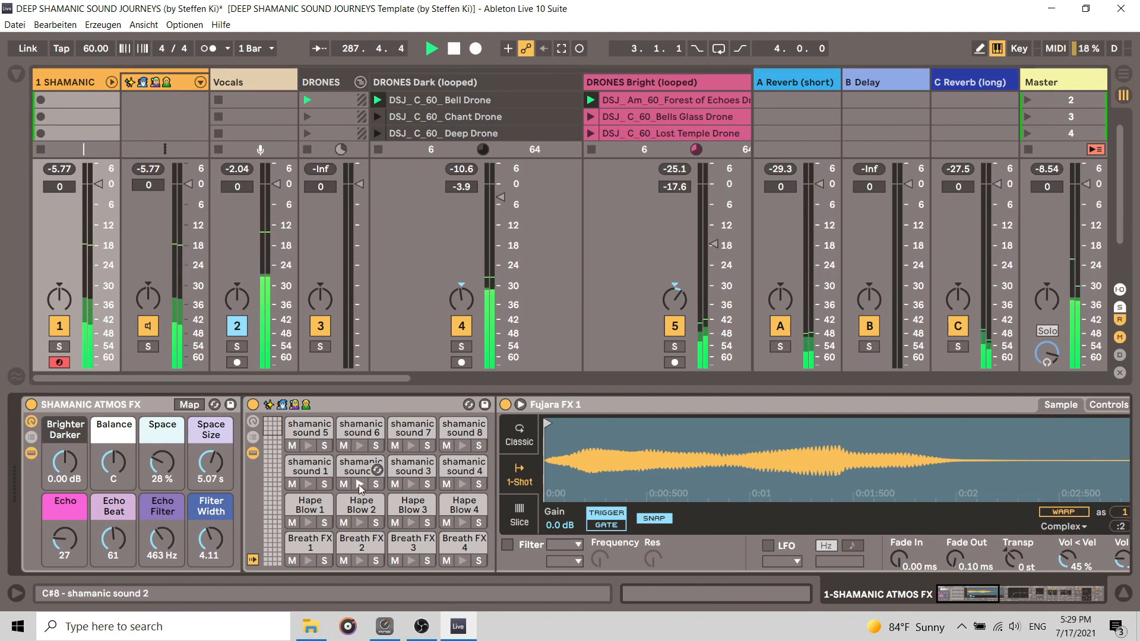
pyautogui.click(359, 483)
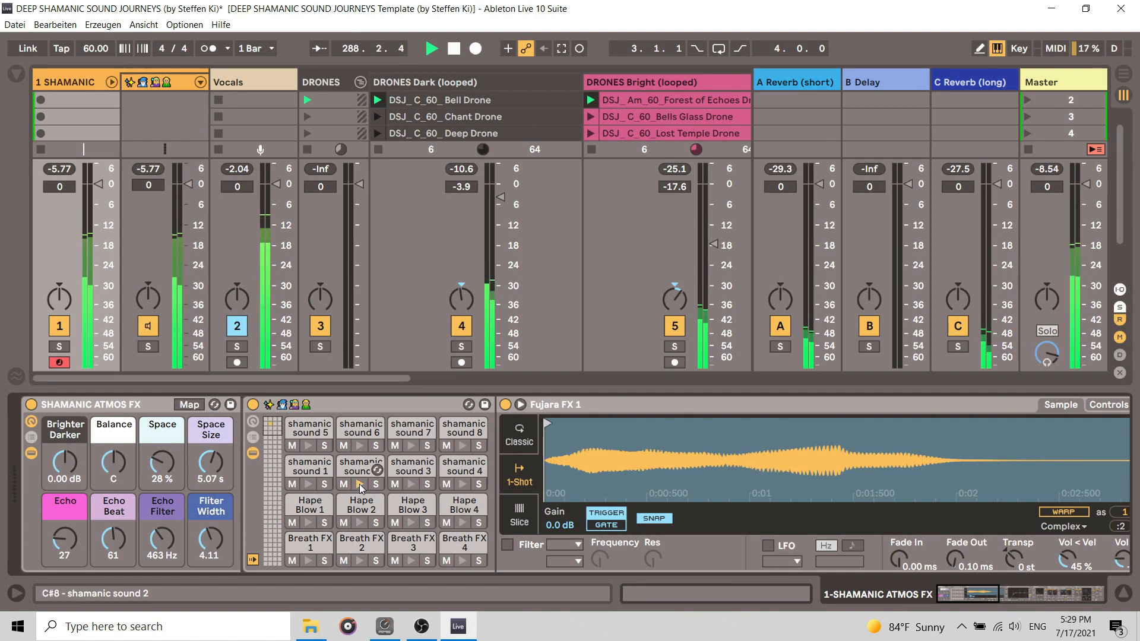
pyautogui.click(308, 484)
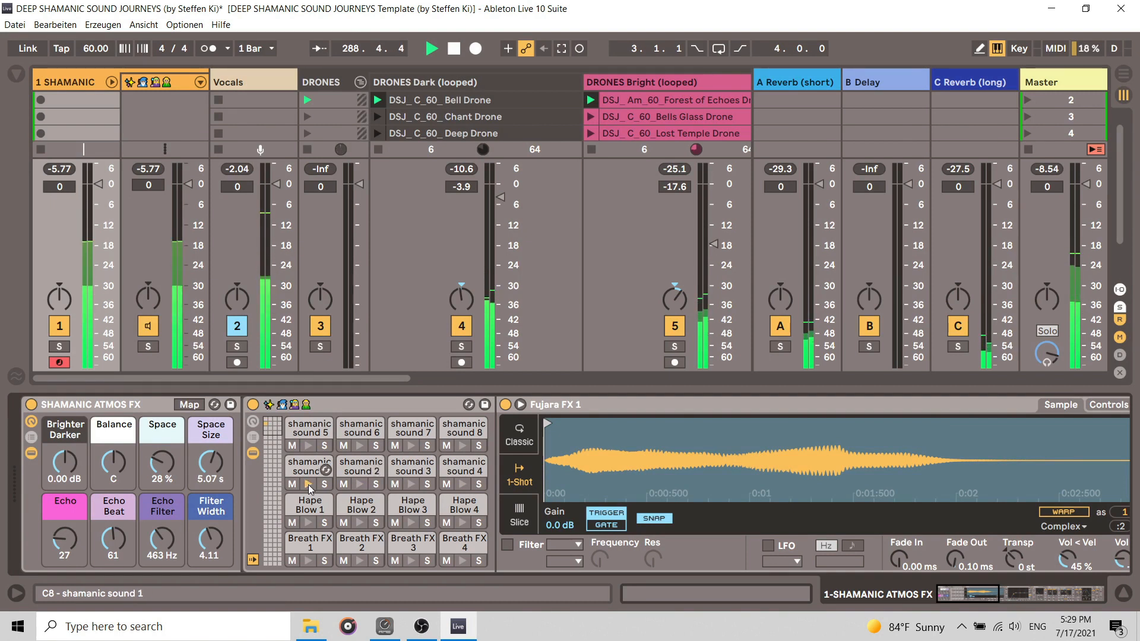
pyautogui.click(411, 446)
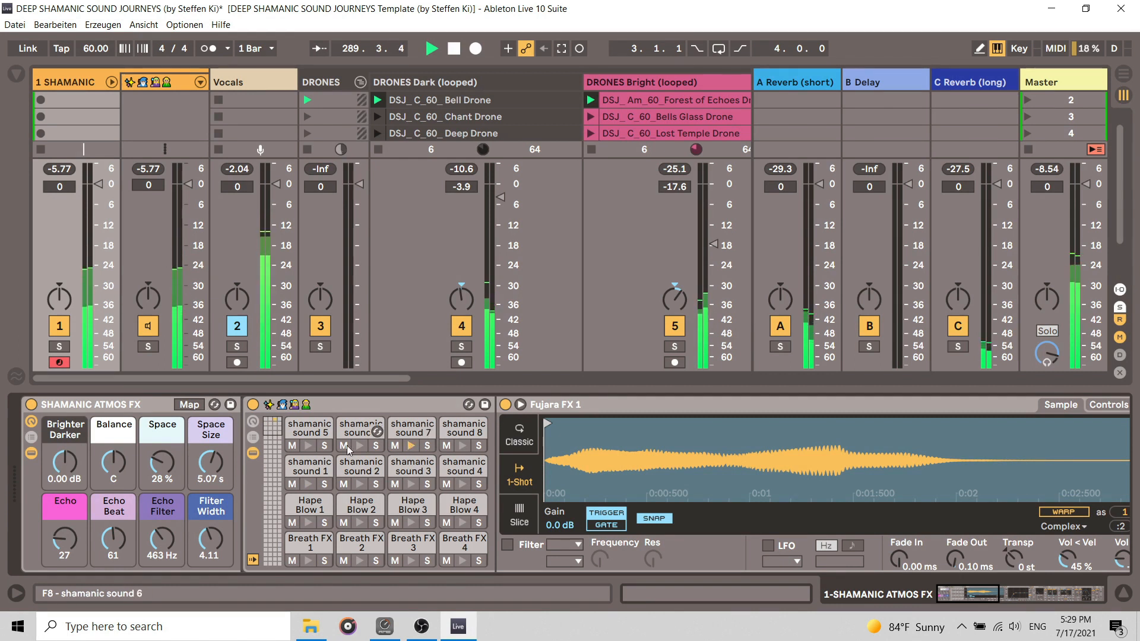
pyautogui.click(307, 447)
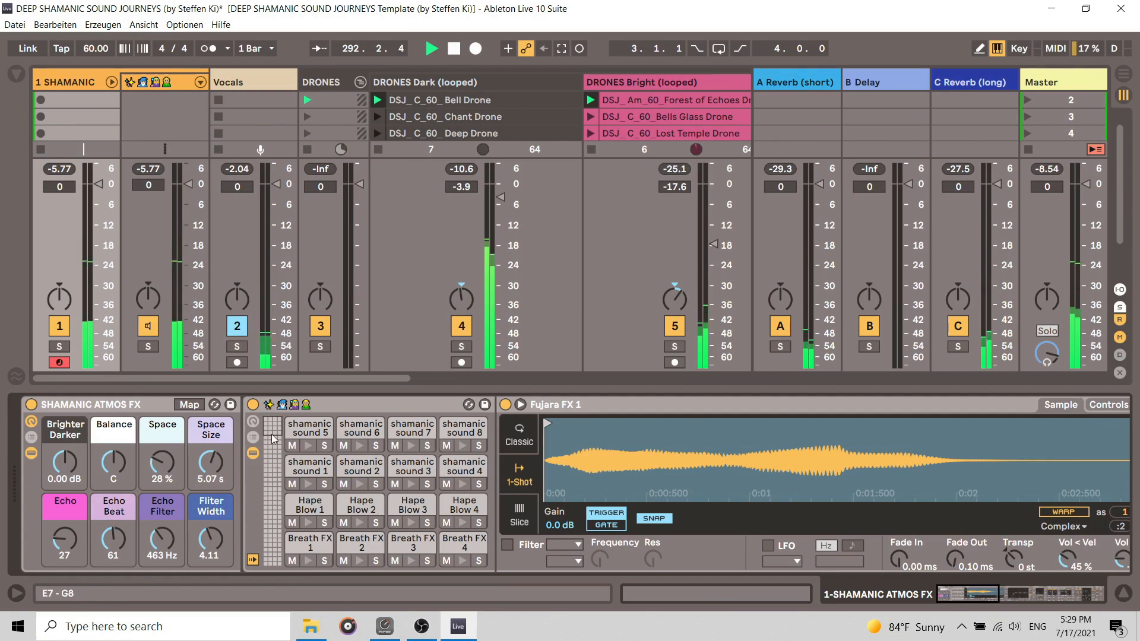
# Step: Return the pad view to the bank with the Jungle FX and Fujara FX pads
pyautogui.click(304, 469)
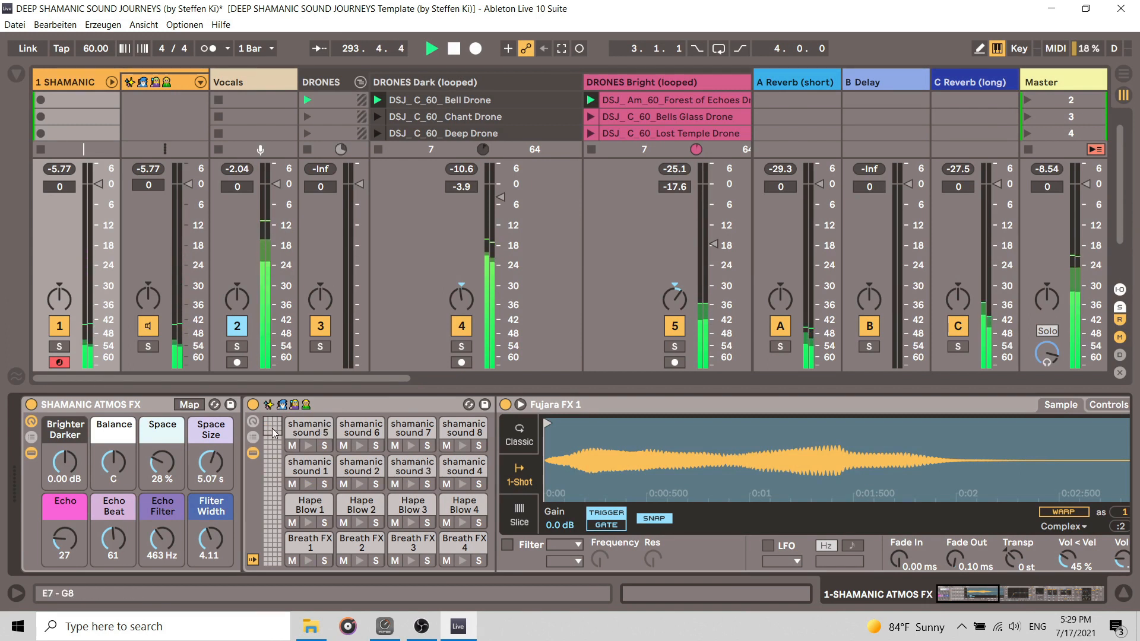
pyautogui.scroll(-3, 273, 432)
pyautogui.scroll(-20, 386, 489)
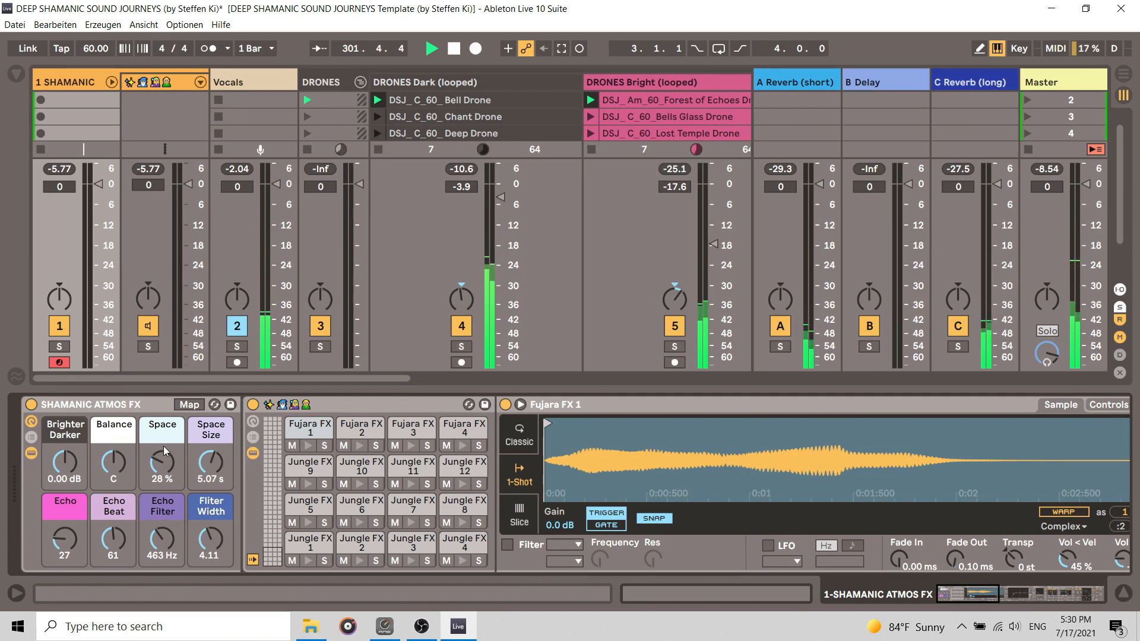
# Step: Create an empty MIDI clip in the second slot of the SHAMANIC track
pyautogui.hotkey('ctrl', 'alt', 'l')
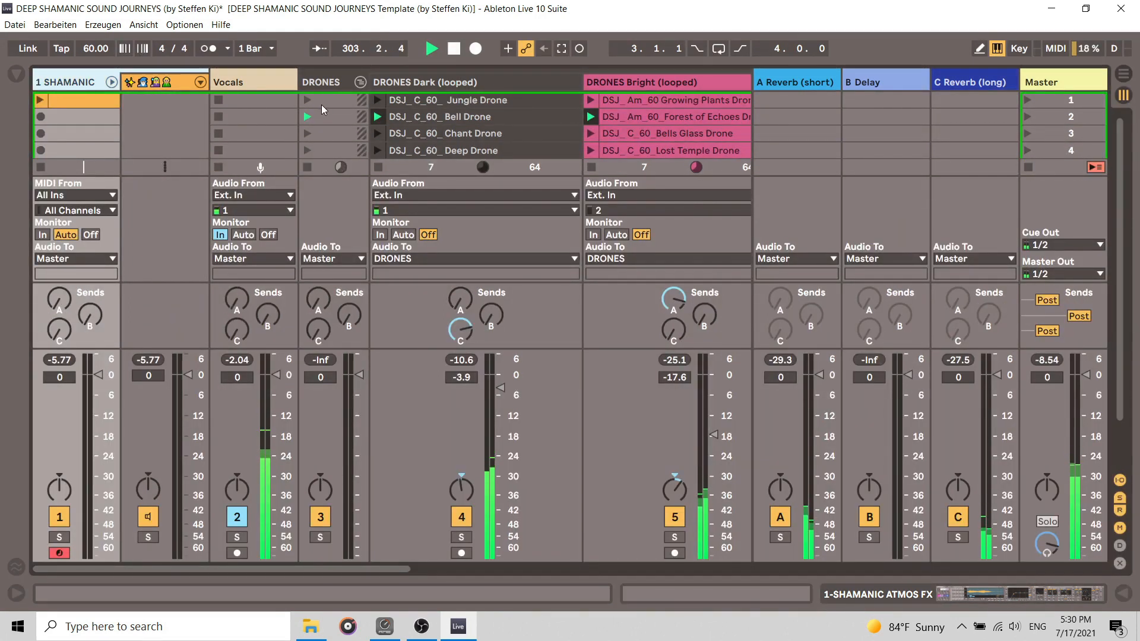
pyautogui.click(78, 101)
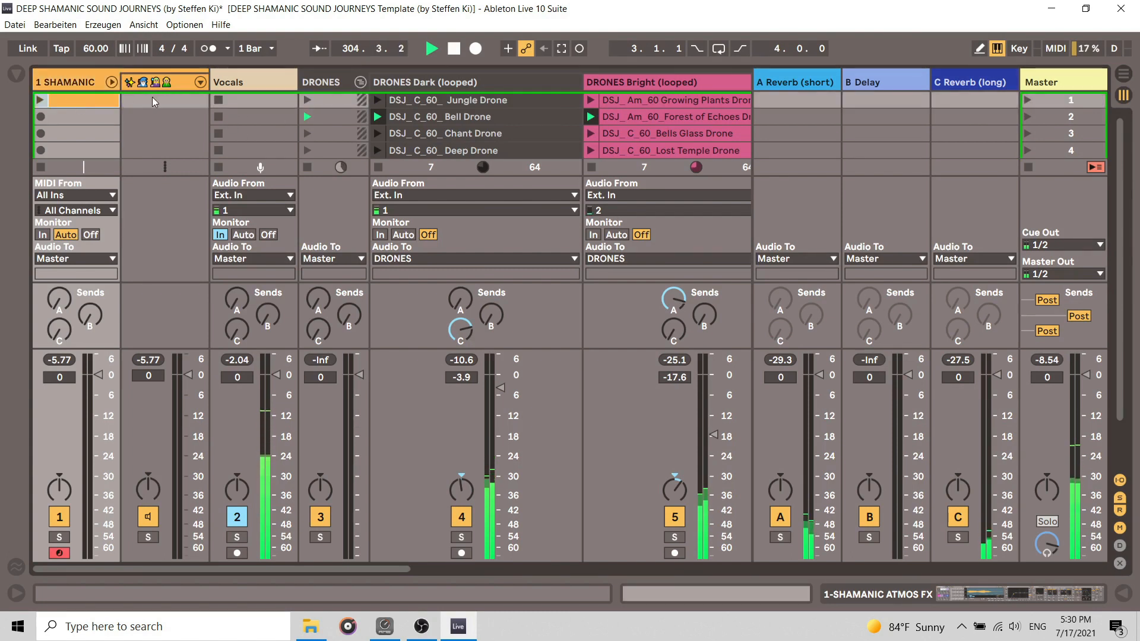
pyautogui.rightClick(81, 119)
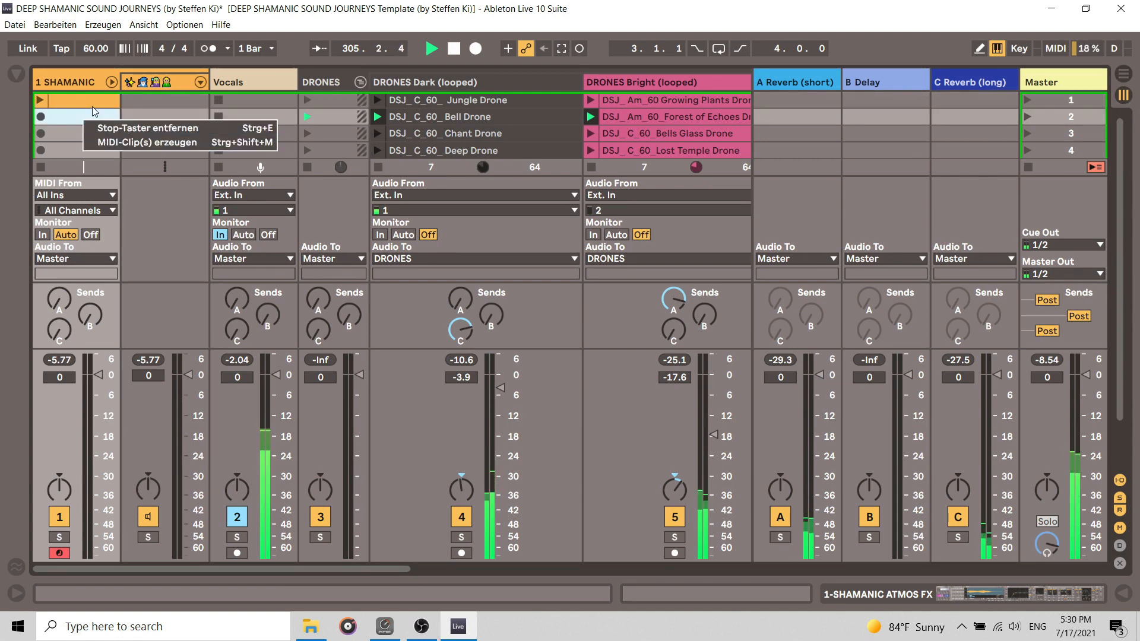
pyautogui.click(91, 104)
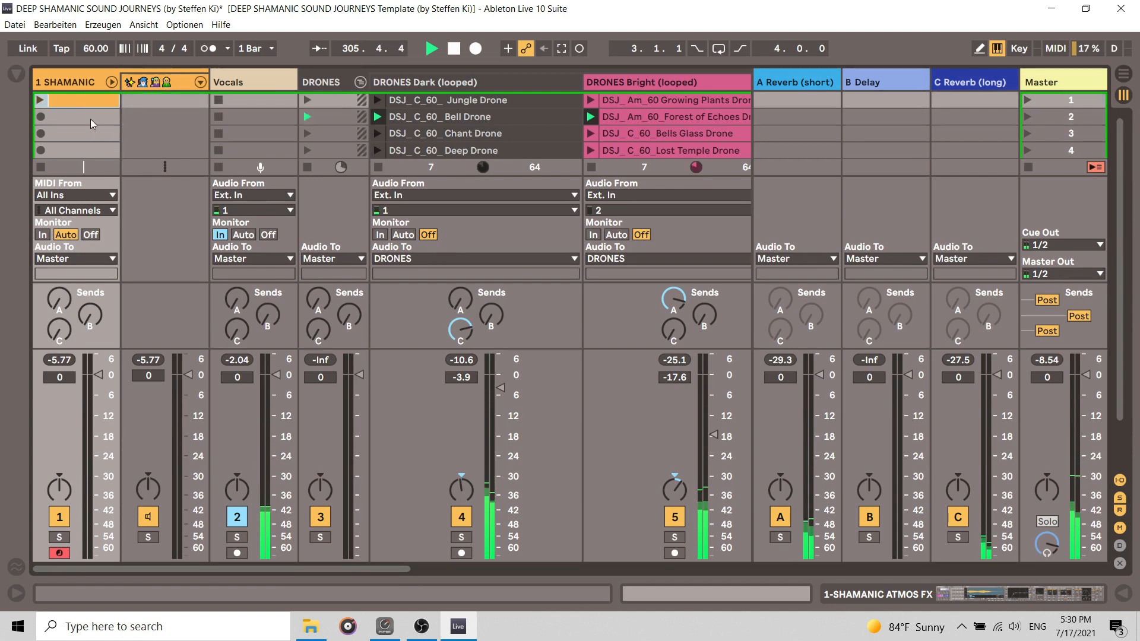
pyautogui.doubleClick(89, 119)
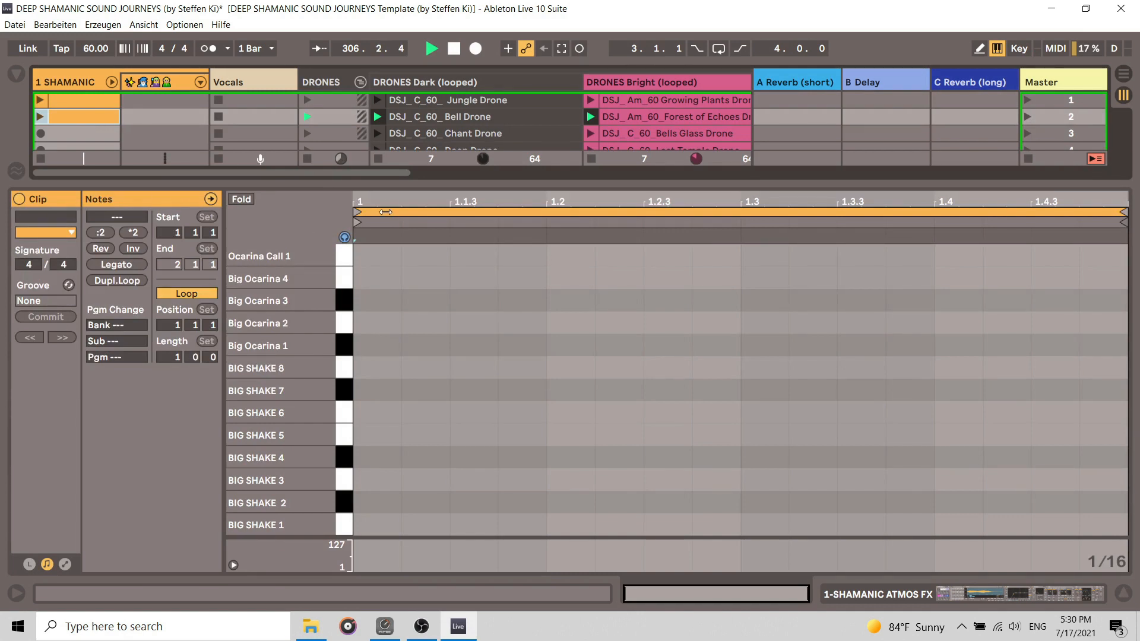
# Step: Make the new clip a non-looping clip with a length of 4 bars and its end at bar 5
pyautogui.click(393, 198)
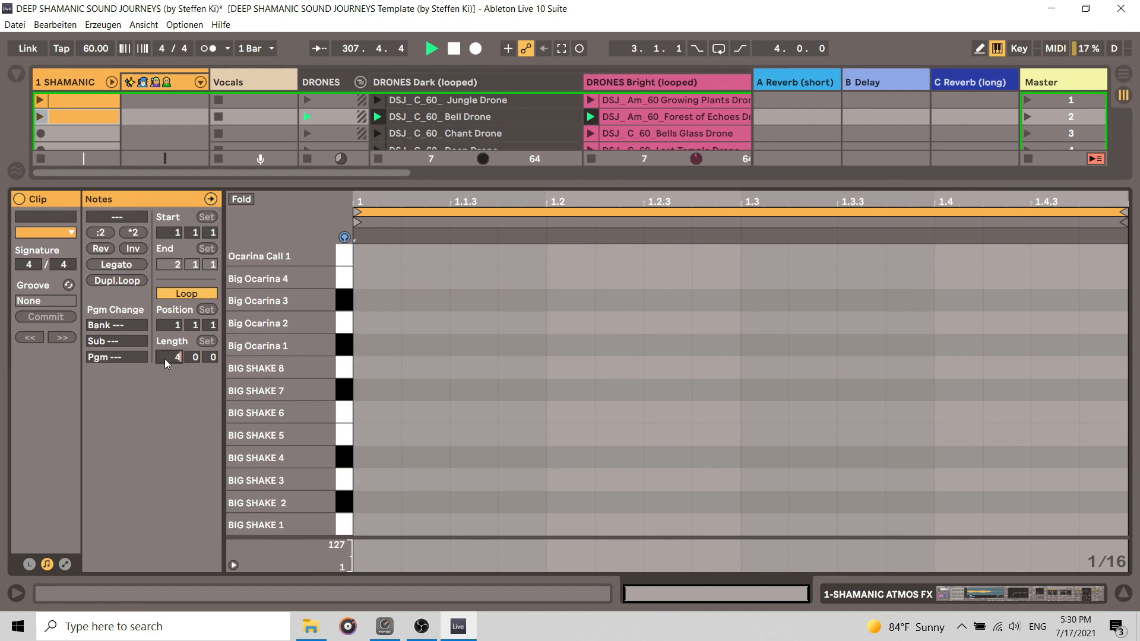
pyautogui.press('Return')
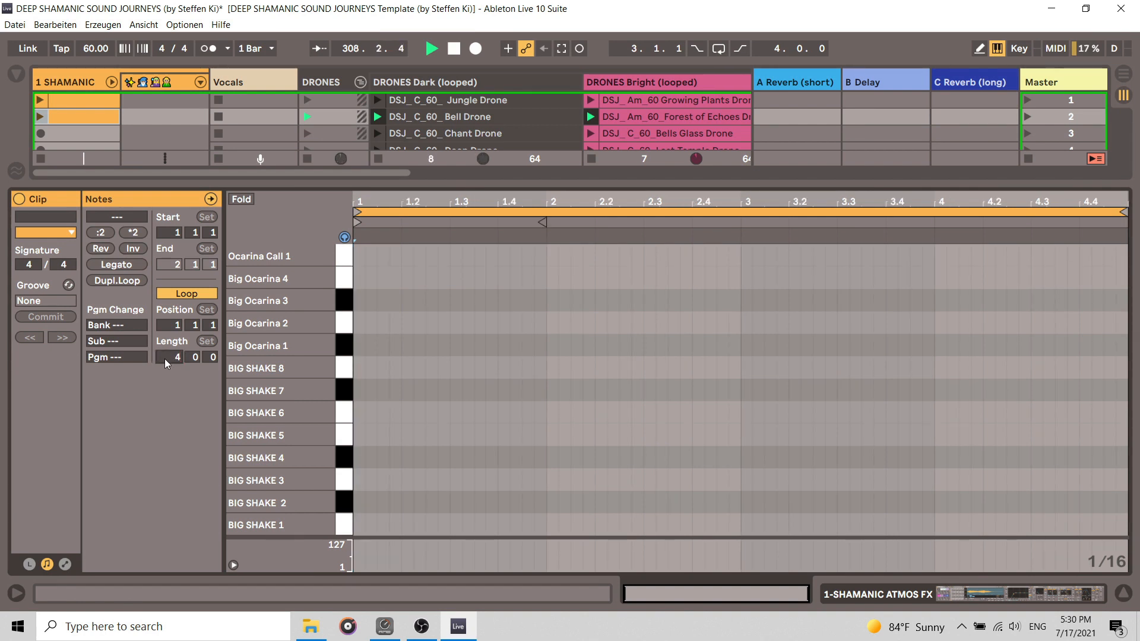
pyautogui.click(185, 292)
pyautogui.moveTo(542, 221); pyautogui.dragTo(1123, 221)
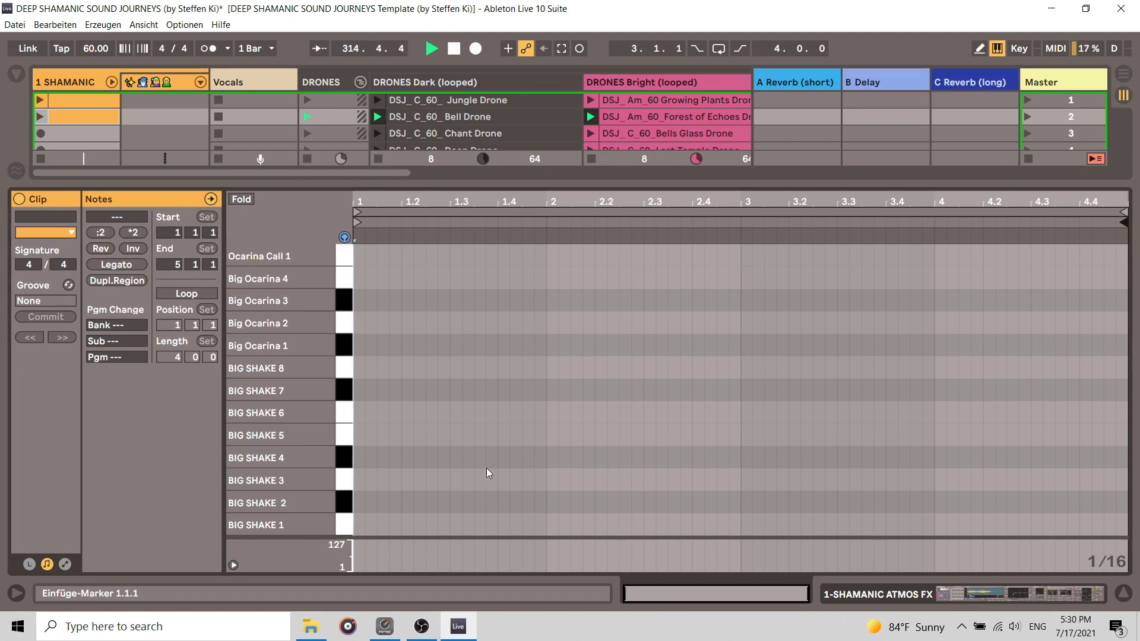
# Step: Set the note grid to a fixed 4 bars and add a four-bar Jungle FX 1 note from the clip's start
pyautogui.scroll(-10, 375, 464)
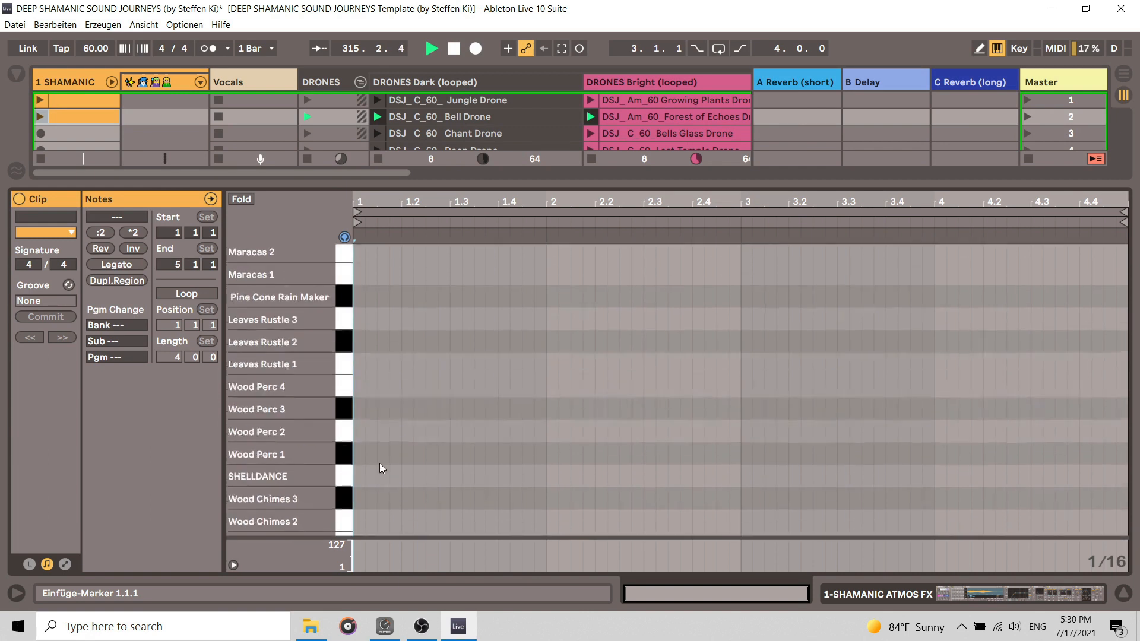
pyautogui.scroll(-10, 385, 462)
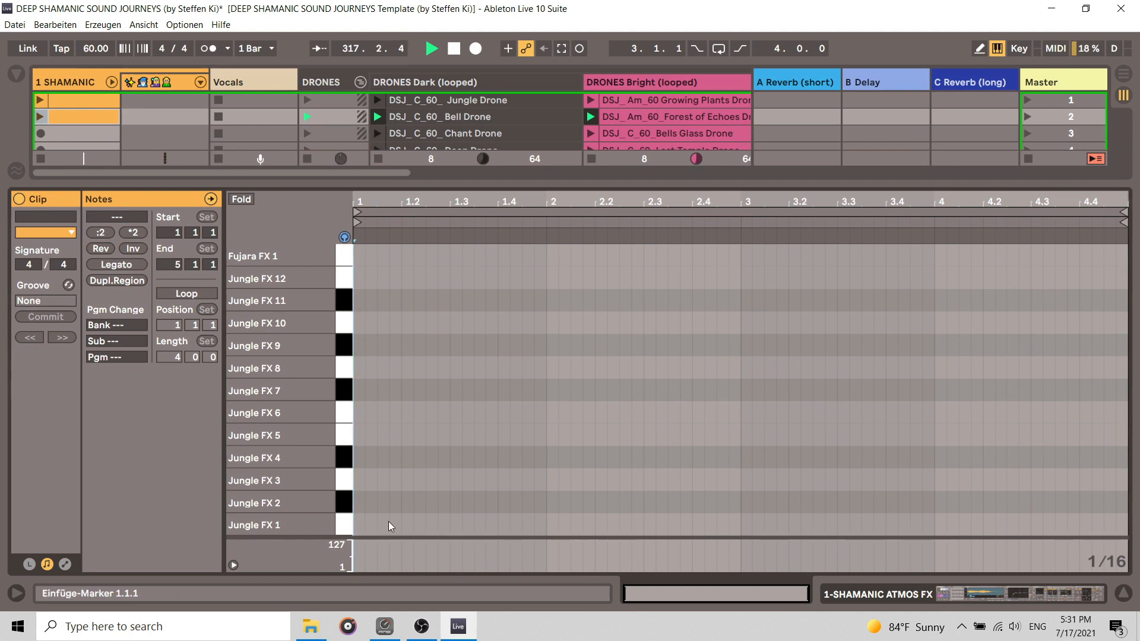
pyautogui.rightClick(524, 386)
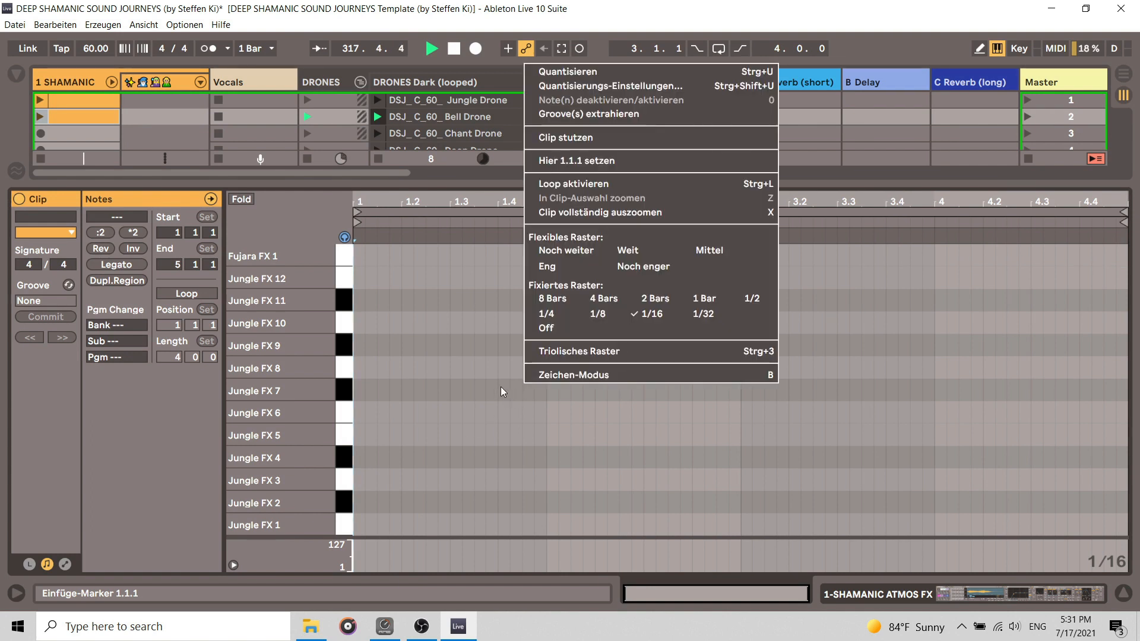
pyautogui.click(605, 298)
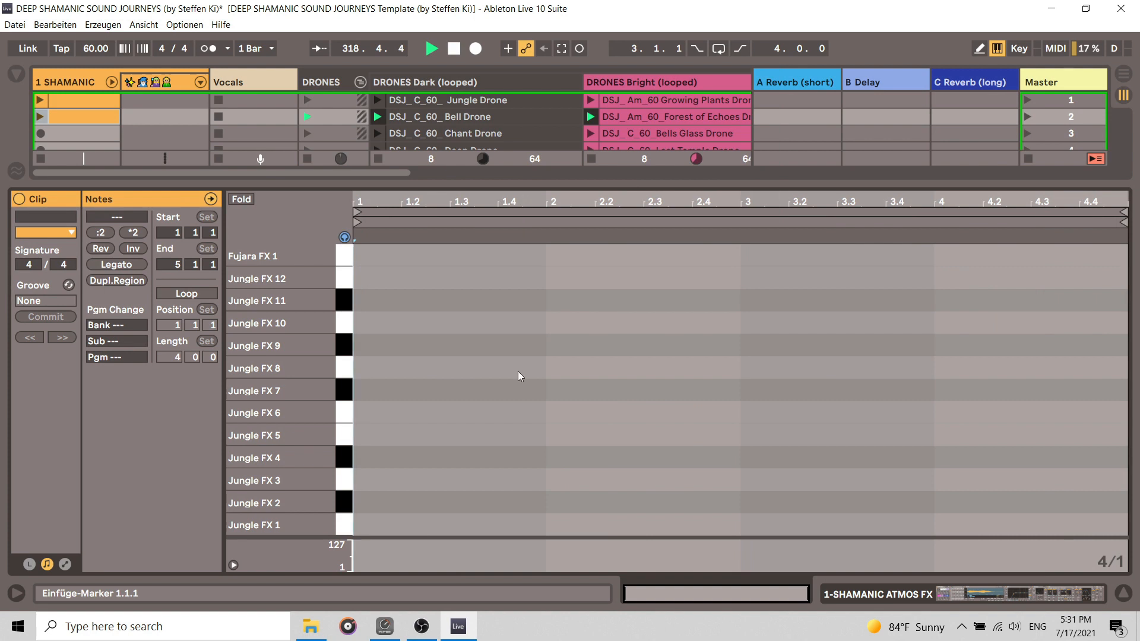
pyautogui.doubleClick(393, 525)
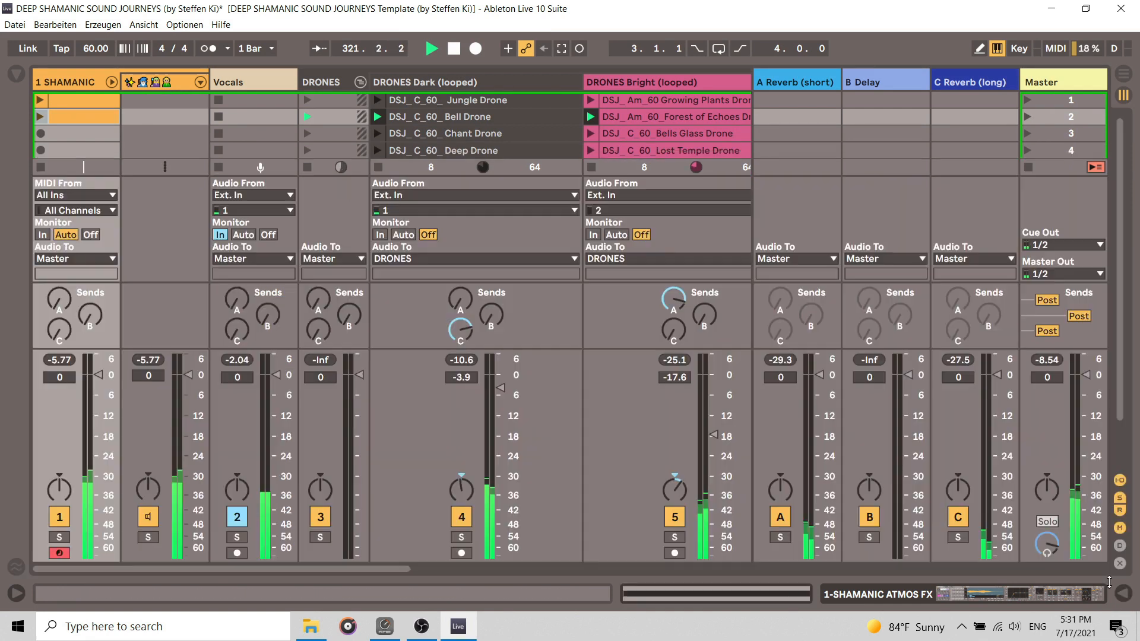
# Step: Rename the new clip "Jungle FX 1" and move it to the track's first slot, with the unnamed clip in the third
pyautogui.click(1123, 593)
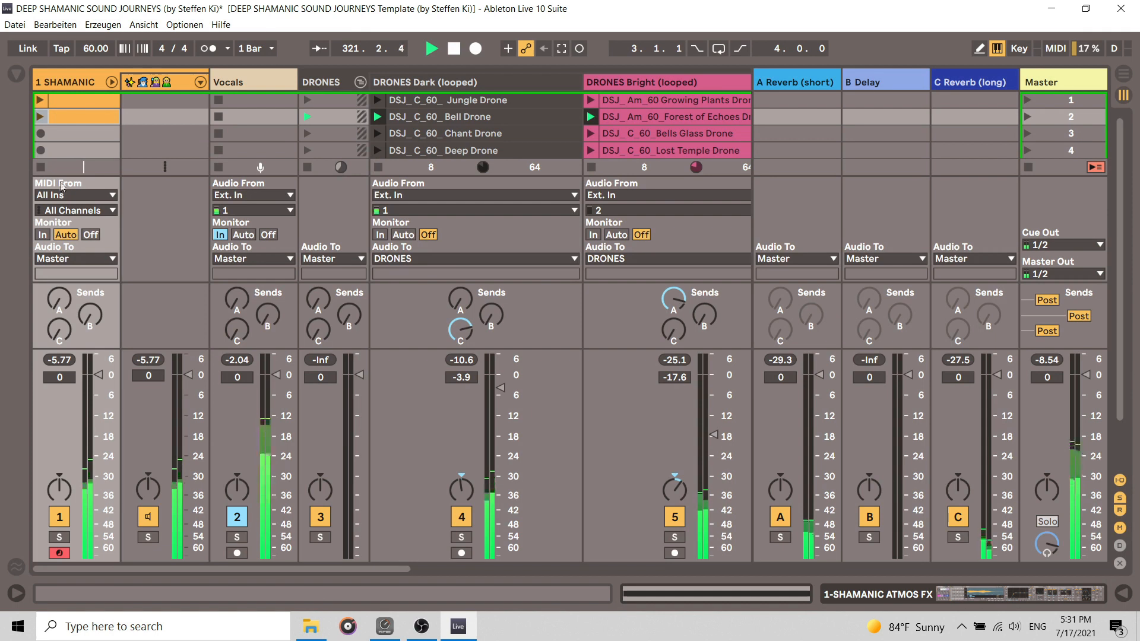
pyautogui.click(89, 114)
pyautogui.rightClick(89, 116)
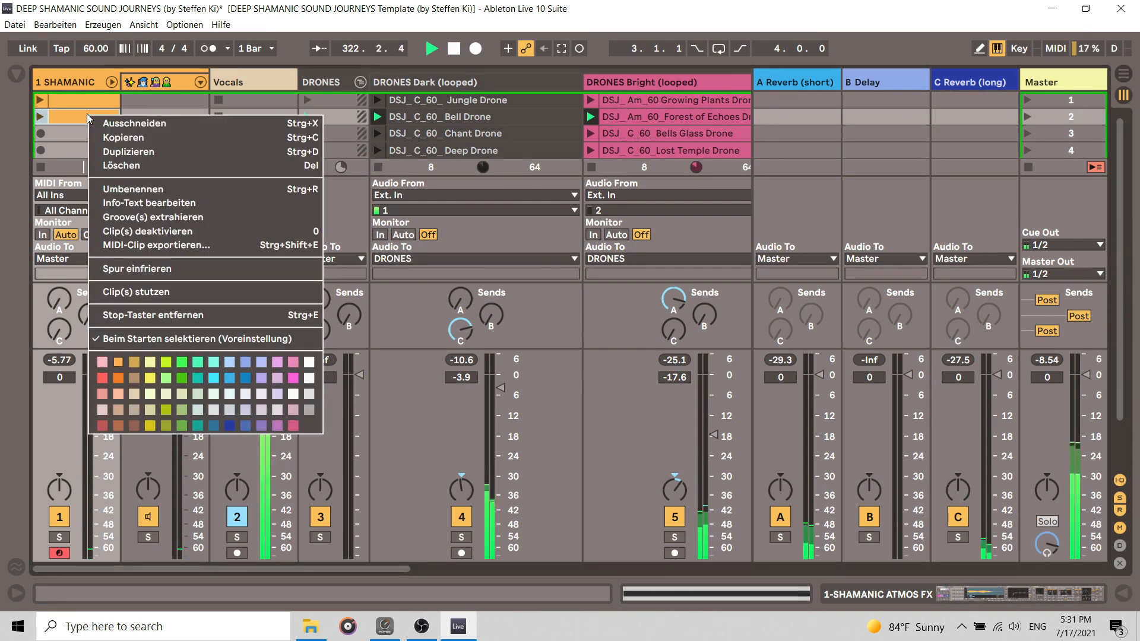
pyautogui.click(172, 192)
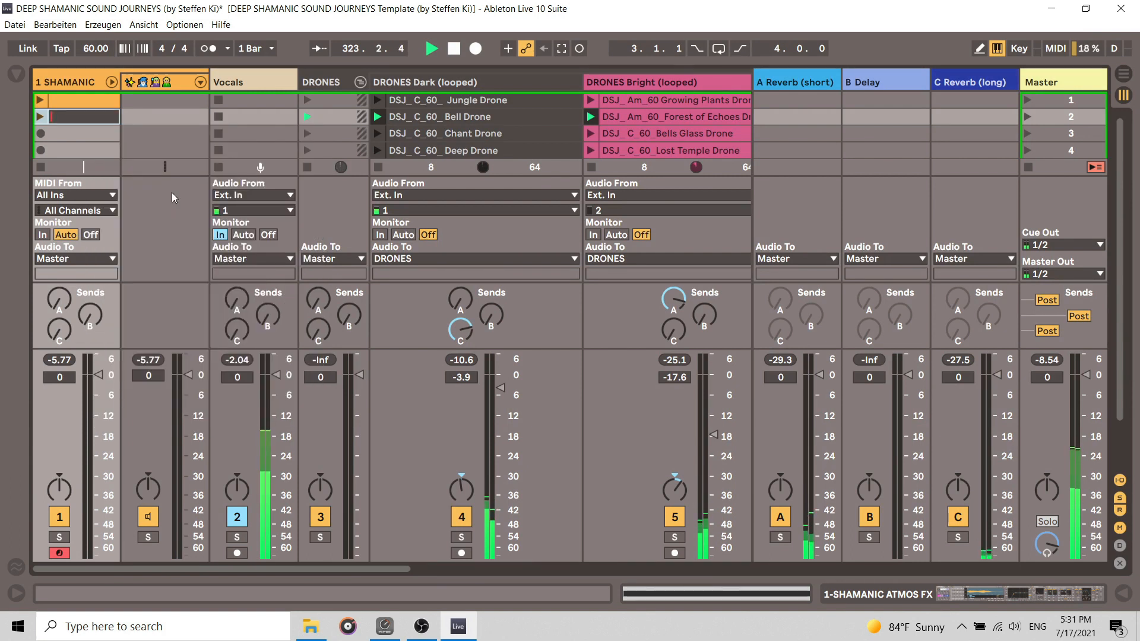
pyautogui.write('Jungle ')
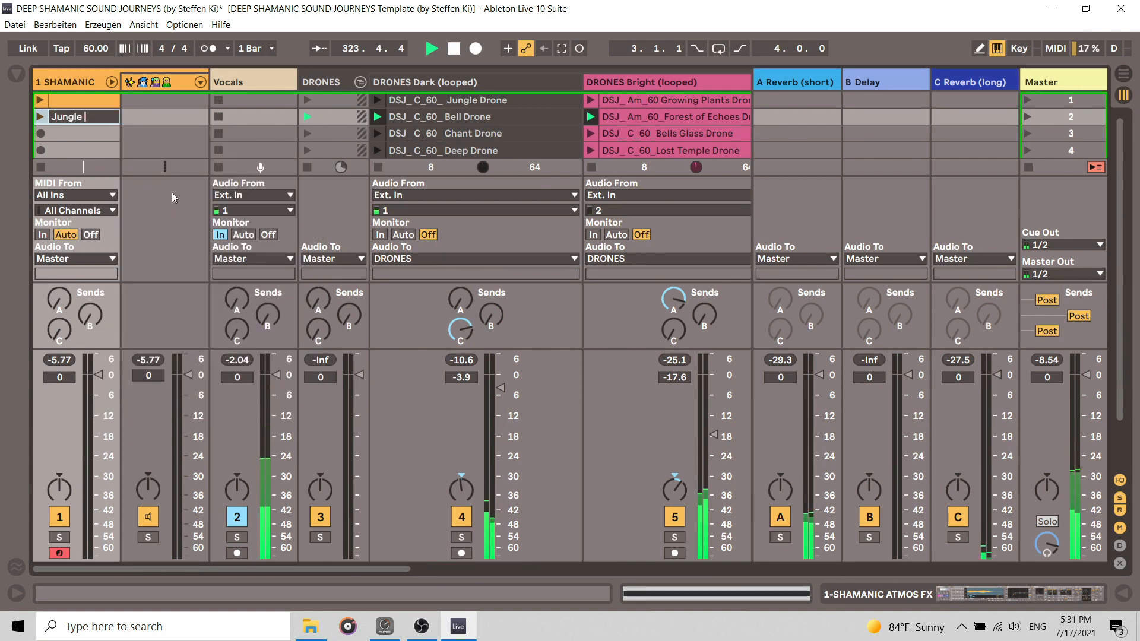
pyautogui.write('FX 1')
pyautogui.press('Return')
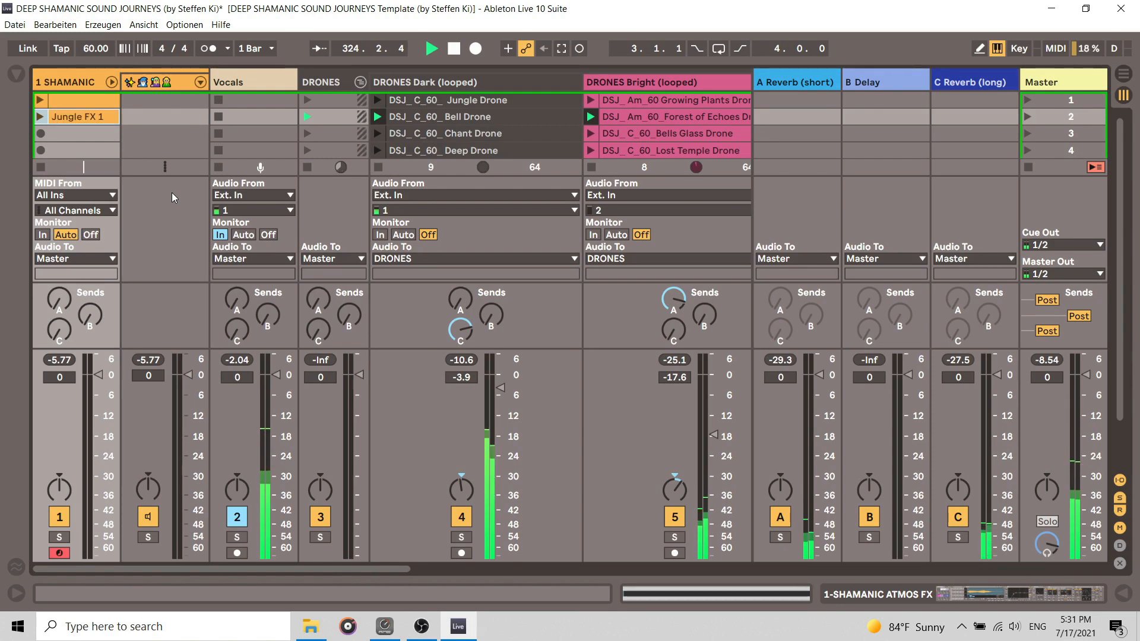
pyautogui.click(86, 135)
pyautogui.moveTo(89, 124); pyautogui.dragTo(83, 99)
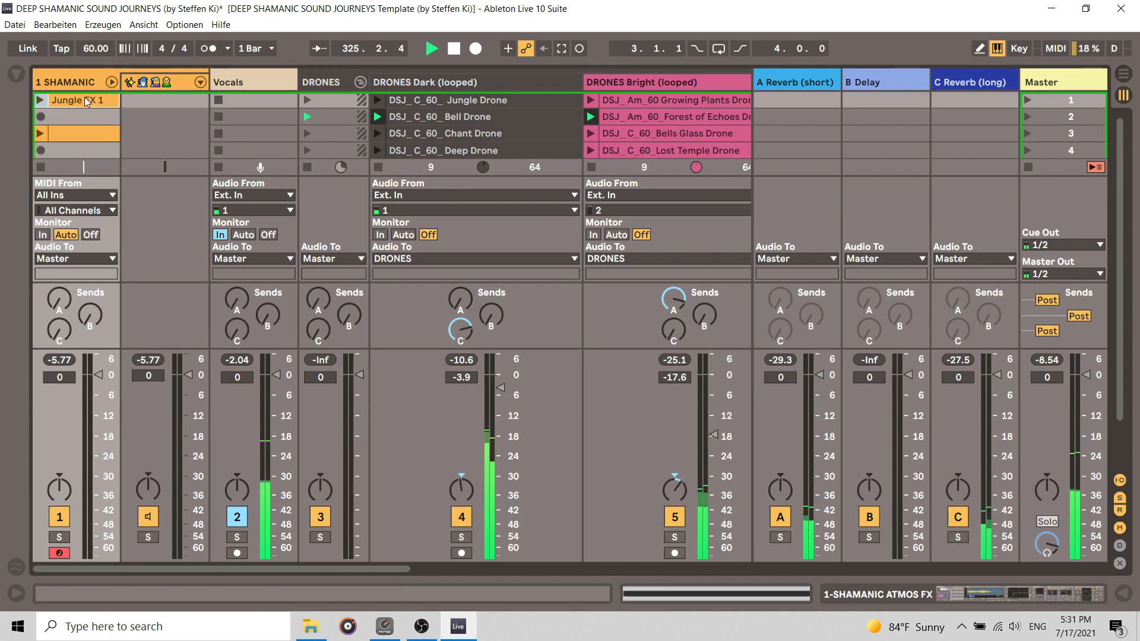
# Step: Show the Jungle FX 1 clip's envelopes and select the Space parameter of the SHAMANIC ATMOS FX rack
pyautogui.doubleClick(83, 99)
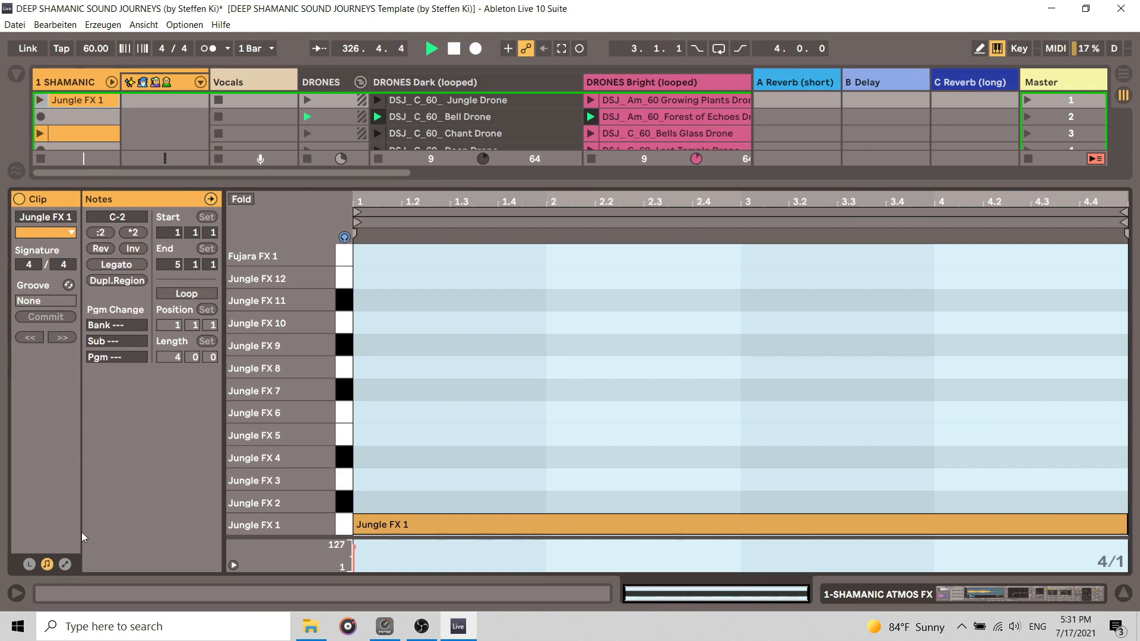
pyautogui.click(64, 564)
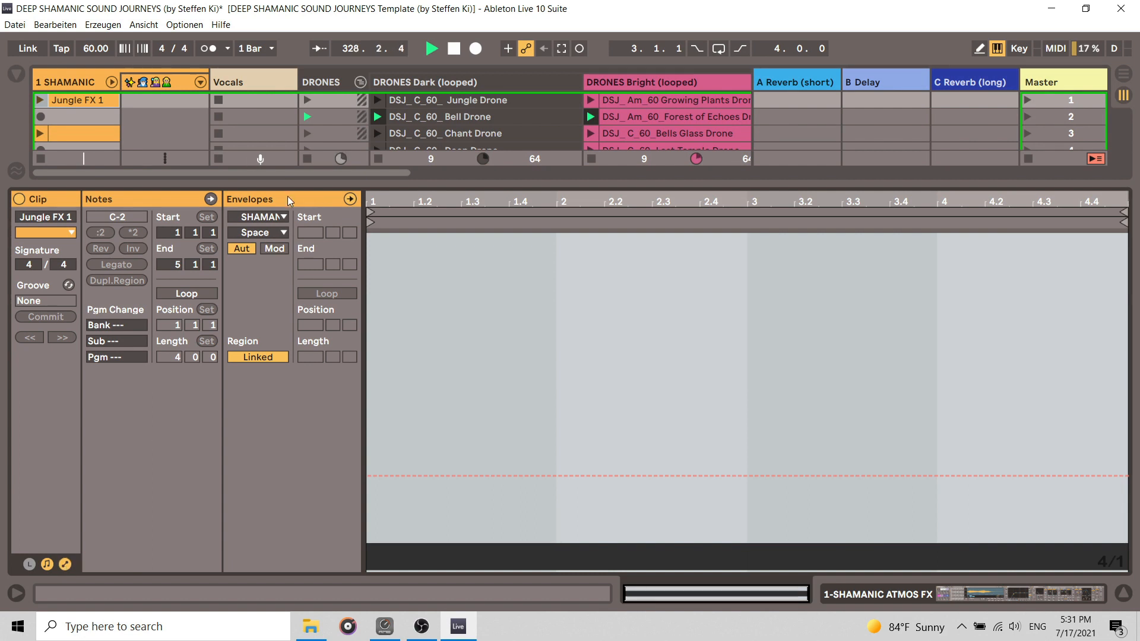
pyautogui.doubleClick(73, 85)
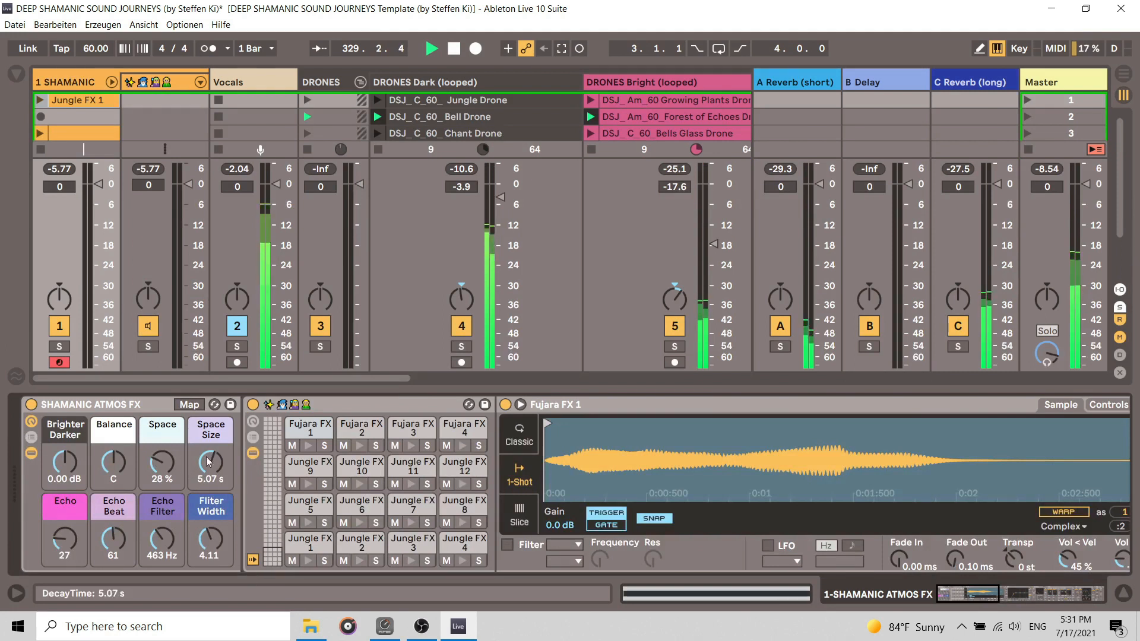
pyautogui.click(160, 467)
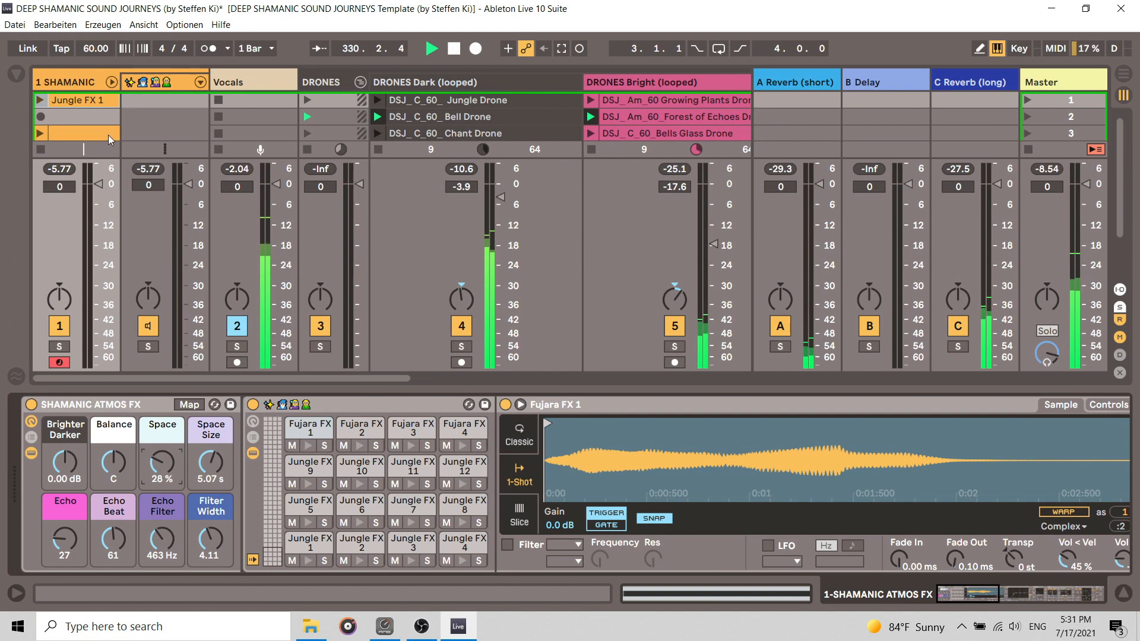
pyautogui.click(85, 99)
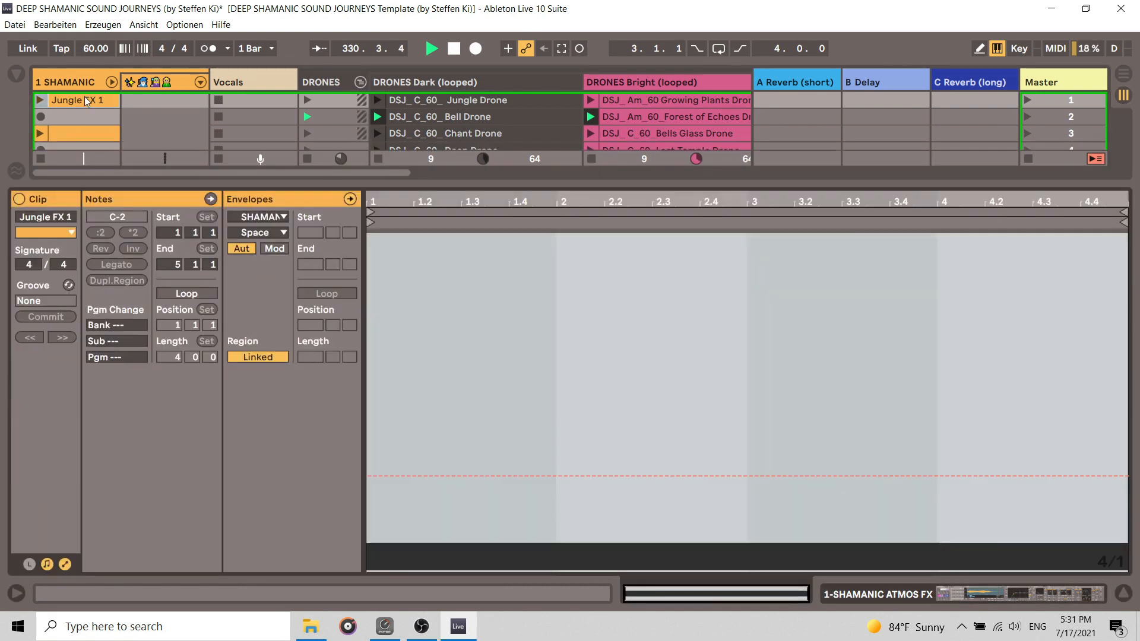
pyautogui.click(277, 220)
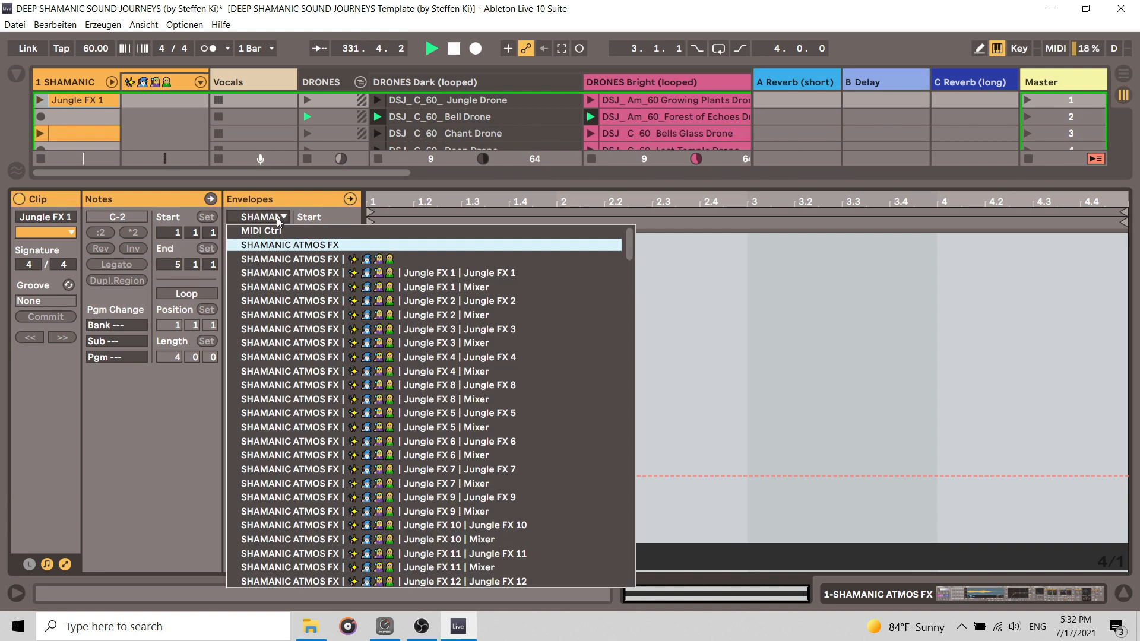
pyautogui.click(303, 244)
pyautogui.click(266, 233)
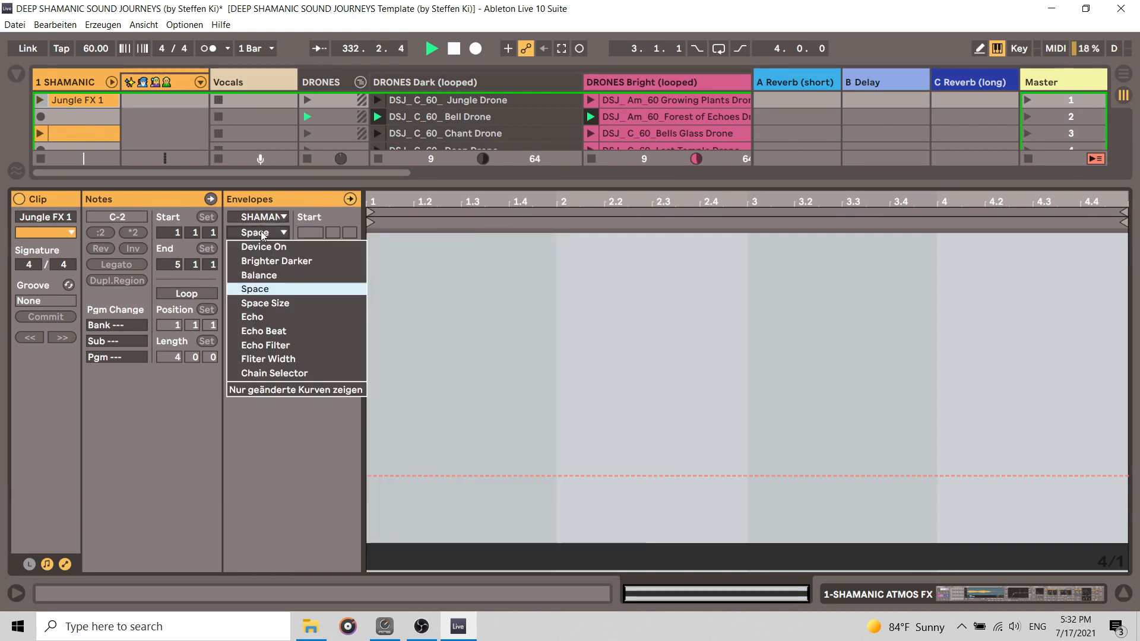
pyautogui.click(259, 288)
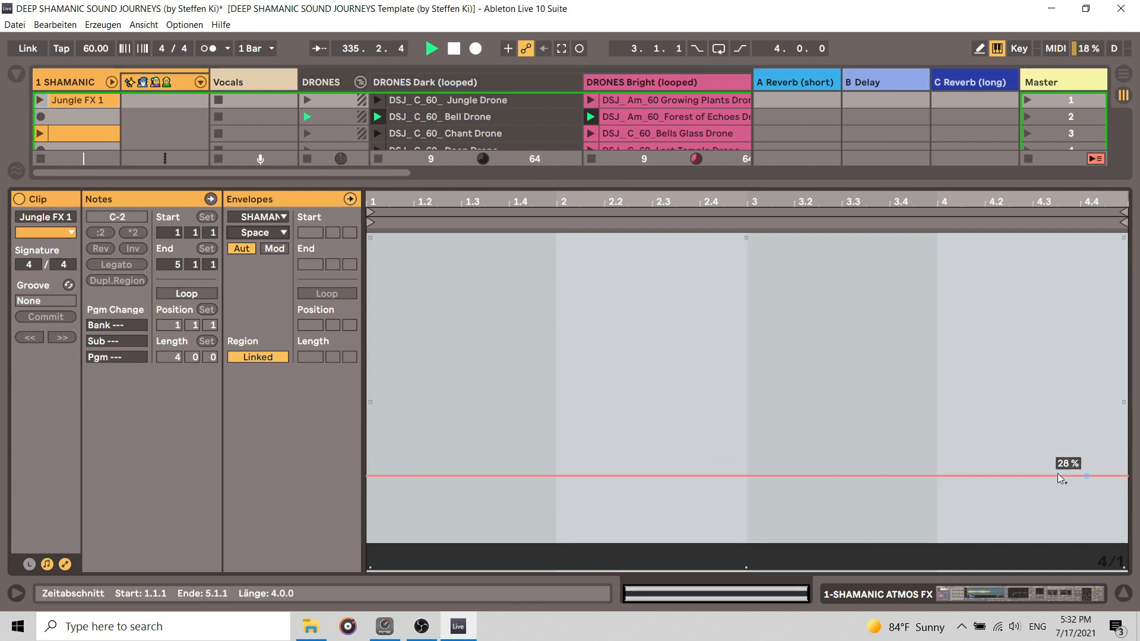
# Step: Draw a Space automation ramp in the Jungle FX 1 clip, rising from 28 % at the start to a higher value near the end
pyautogui.click(70, 80)
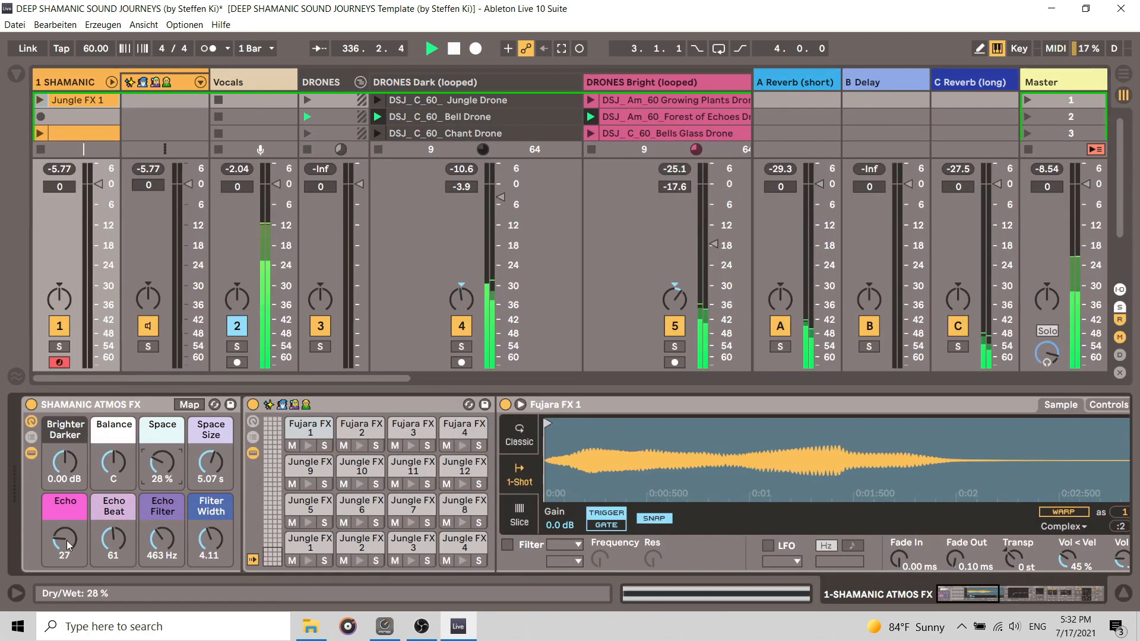
pyautogui.doubleClick(88, 102)
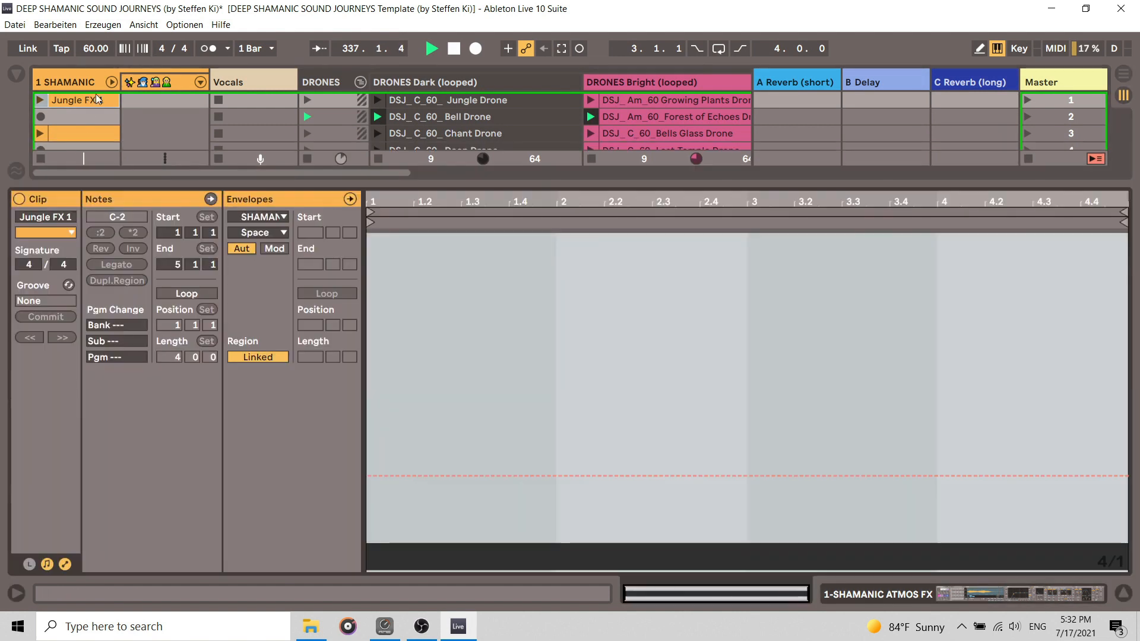
pyautogui.click(373, 476)
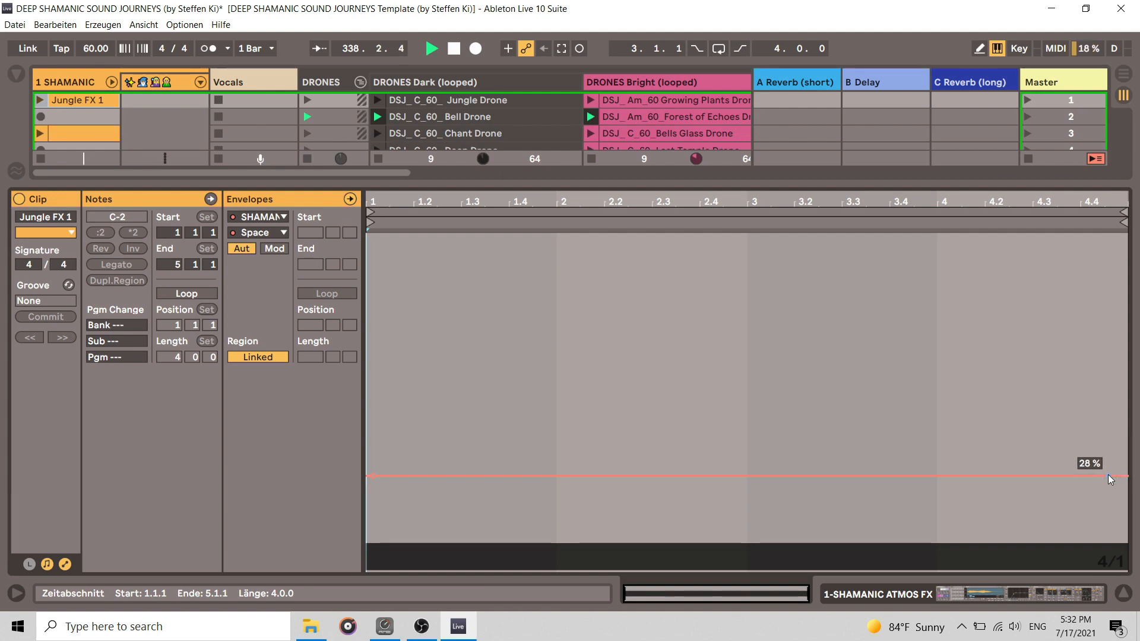
pyautogui.click(389, 484)
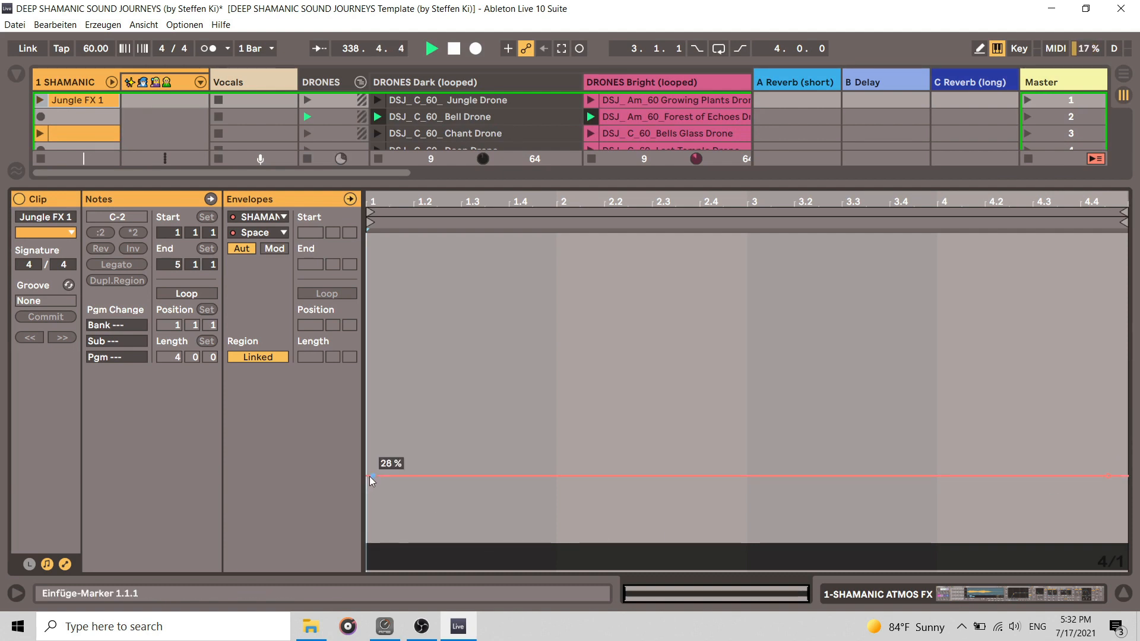
pyautogui.moveTo(1109, 476); pyautogui.dragTo(1108, 340)
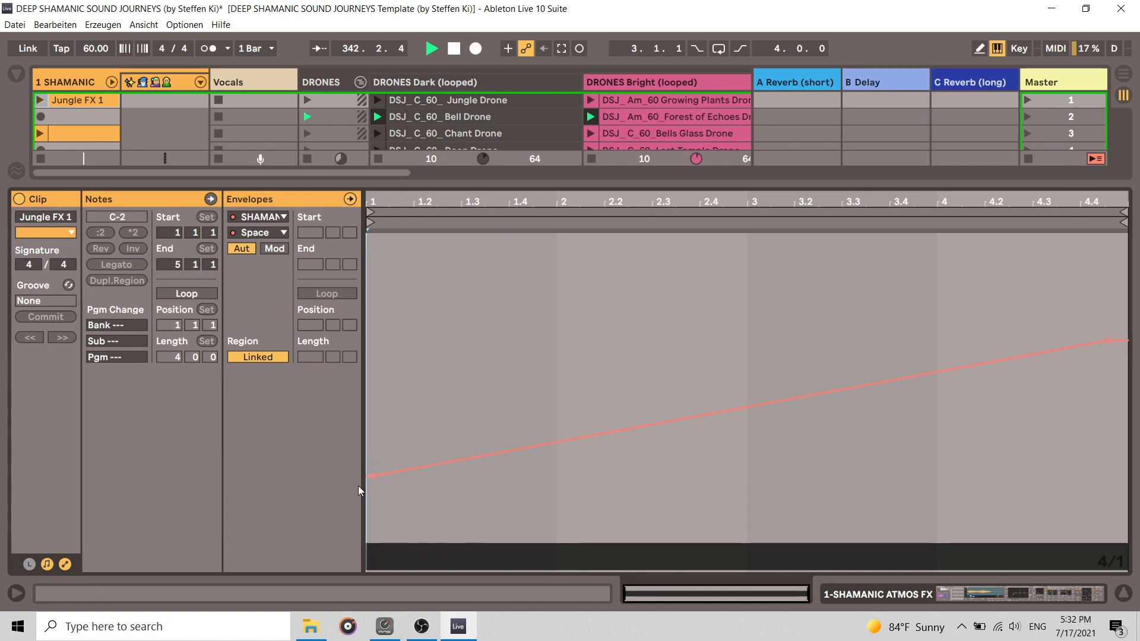
# Step: Launch the Jungle FX 1 clip with the rack's macros in view to monitor the Space automation
pyautogui.click(1122, 594)
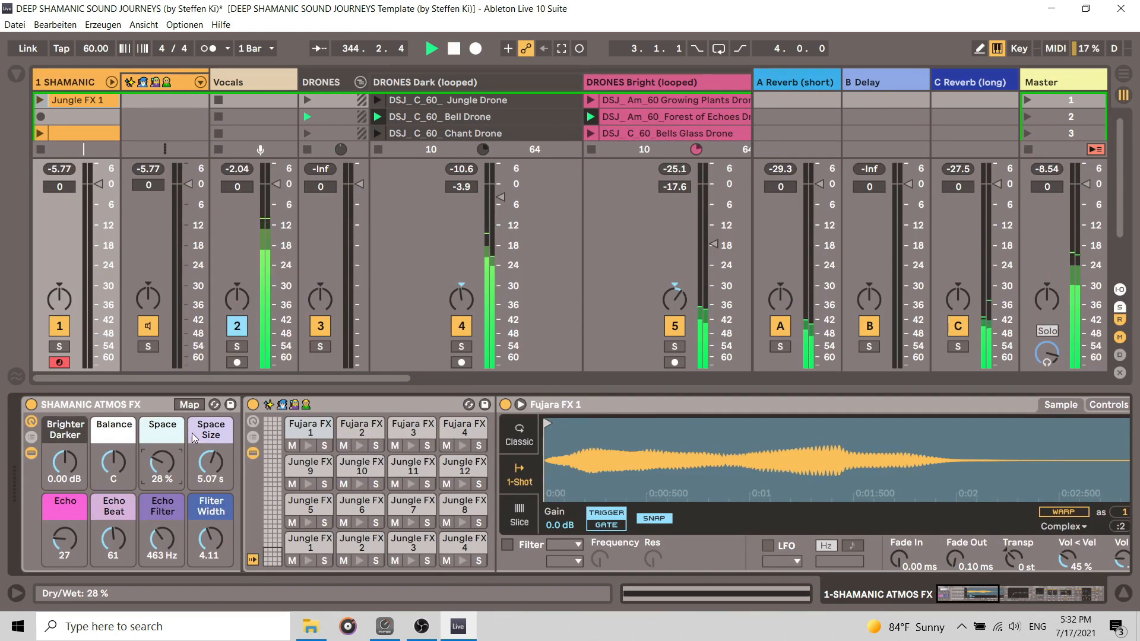
pyautogui.click(37, 100)
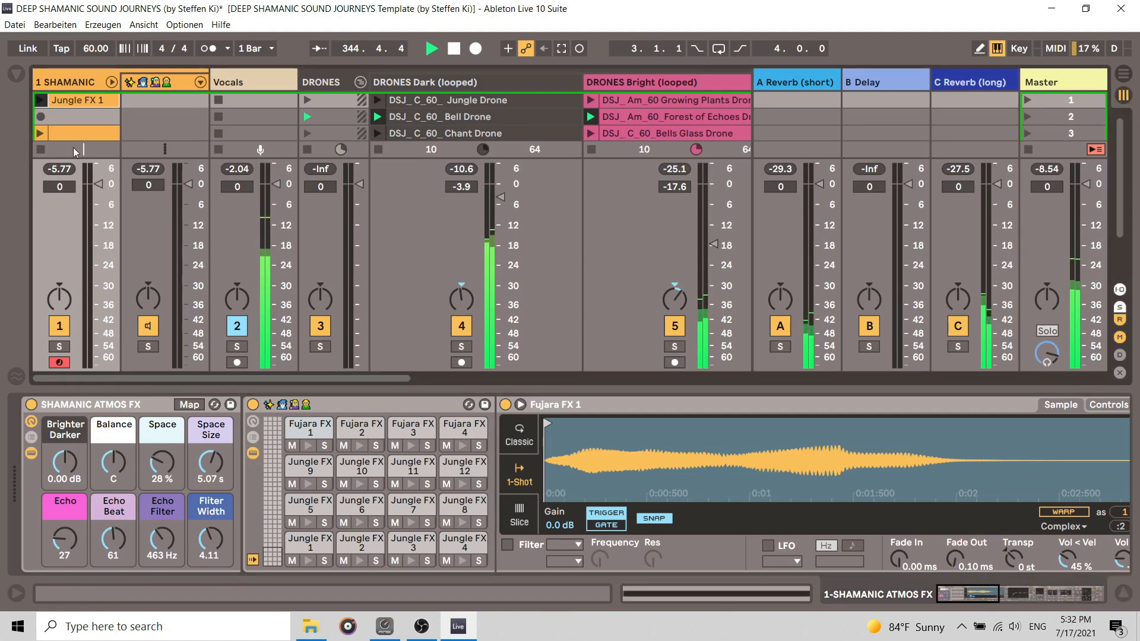
pyautogui.scroll(3, 160, 469)
pyautogui.scroll(6, 161, 471)
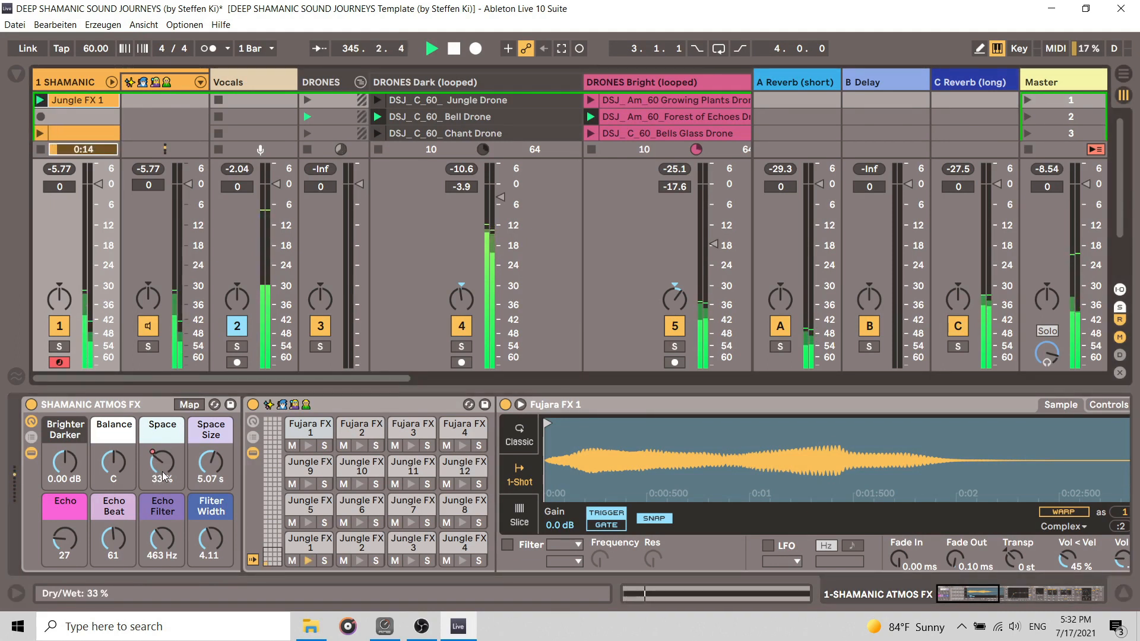
# Step: Reshape the Jungle FX 1 clip's Space automation to peak just before bar 3 and fall to 35 % at the clip's end
pyautogui.scroll(5, 166, 477)
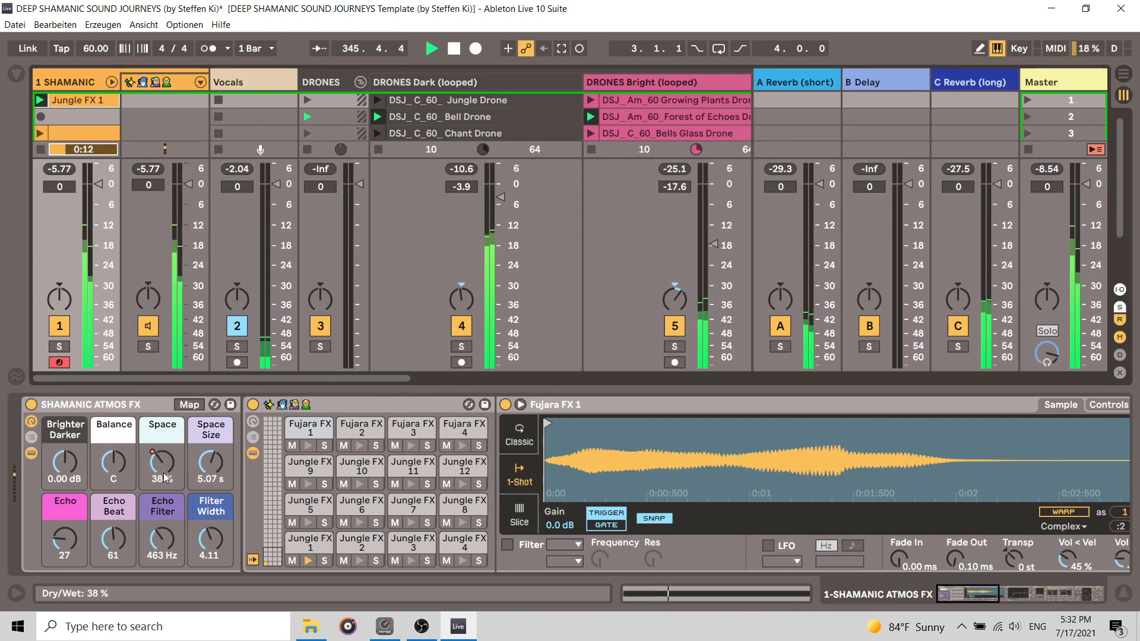
pyautogui.scroll(5, 166, 474)
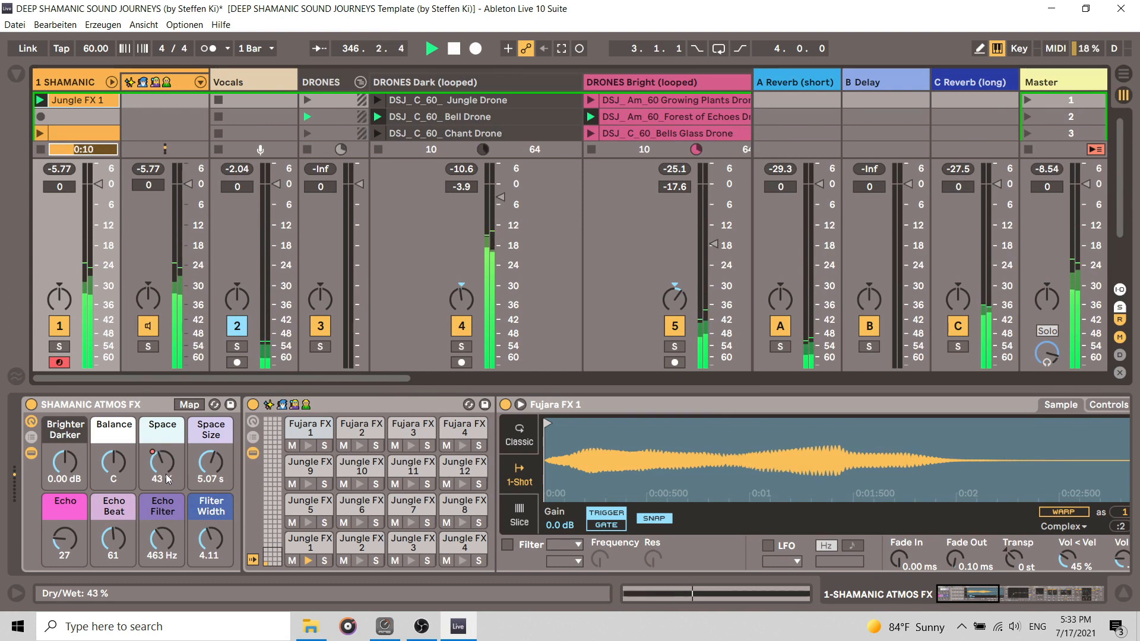
pyautogui.doubleClick(69, 101)
pyautogui.moveTo(1105, 339); pyautogui.dragTo(1125, 372)
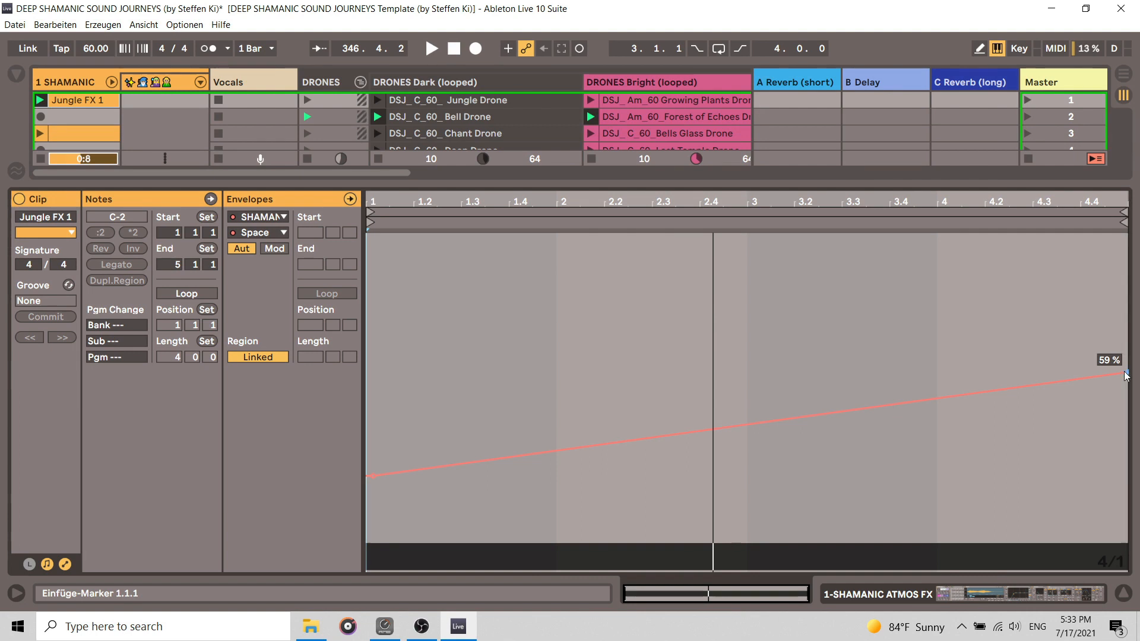
pyautogui.rightClick(878, 323)
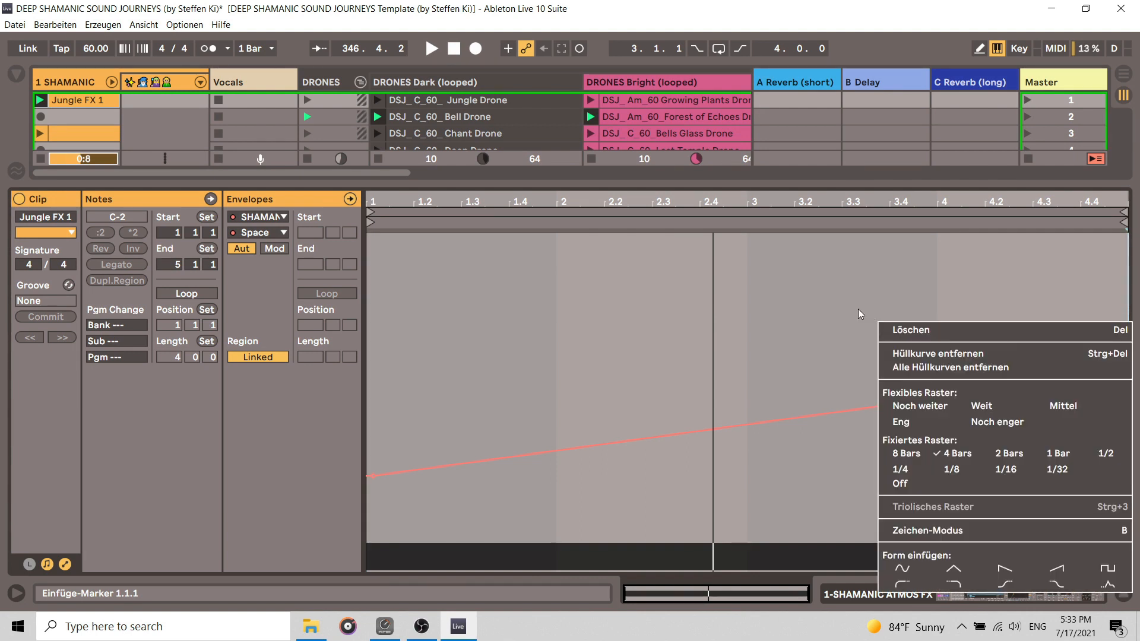
pyautogui.click(859, 312)
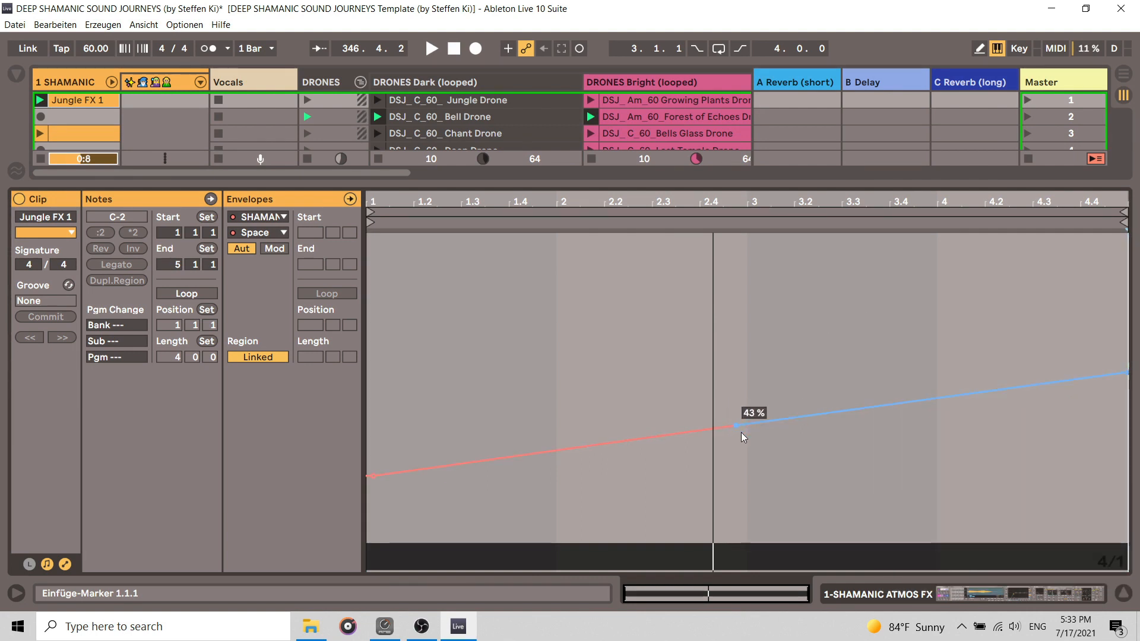
pyautogui.moveTo(735, 426); pyautogui.dragTo(735, 380)
pyautogui.moveTo(1124, 374); pyautogui.dragTo(1124, 435)
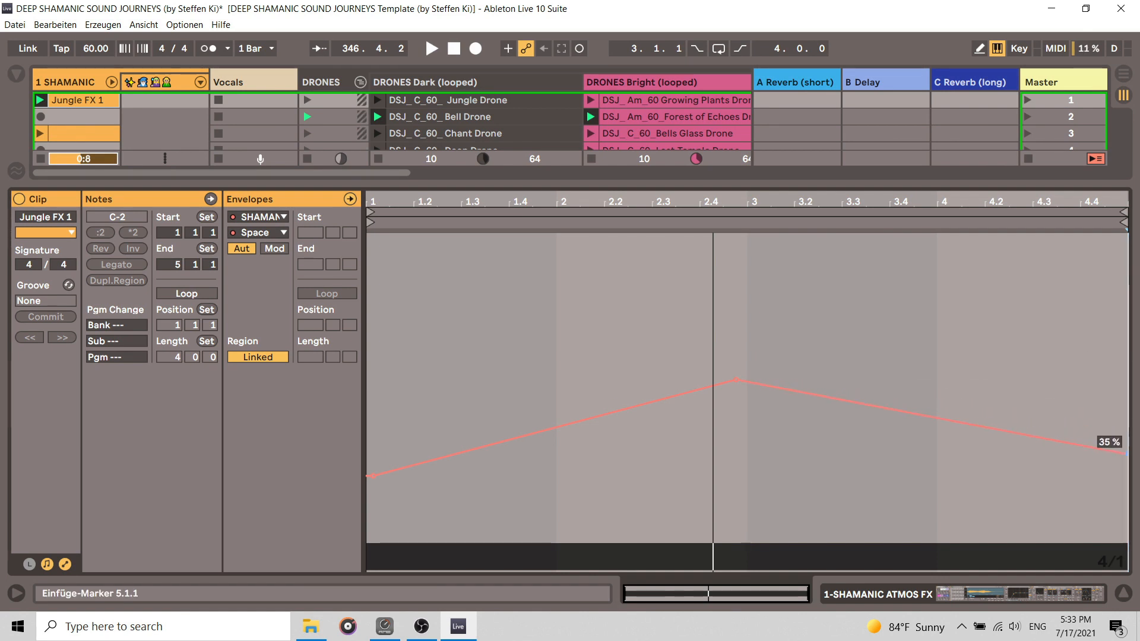
# Step: Bring up the SHAMANIC ATMOS FX macros and launch the Jungle FX 1 clip to monitor the reshaped Space automation
pyautogui.click(1122, 593)
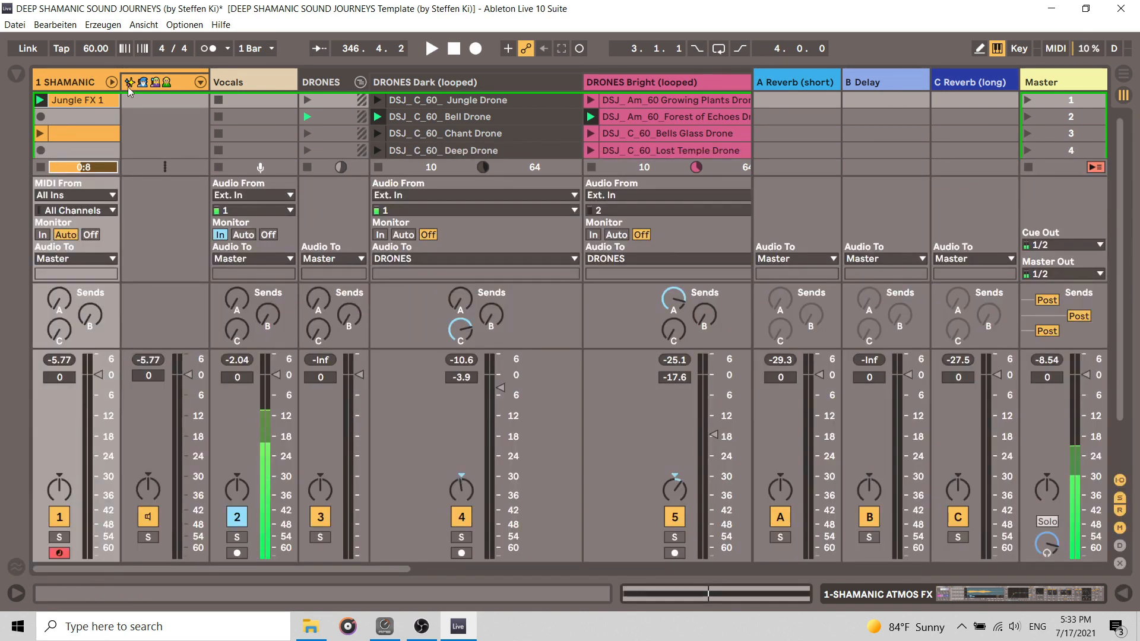
pyautogui.doubleClick(73, 81)
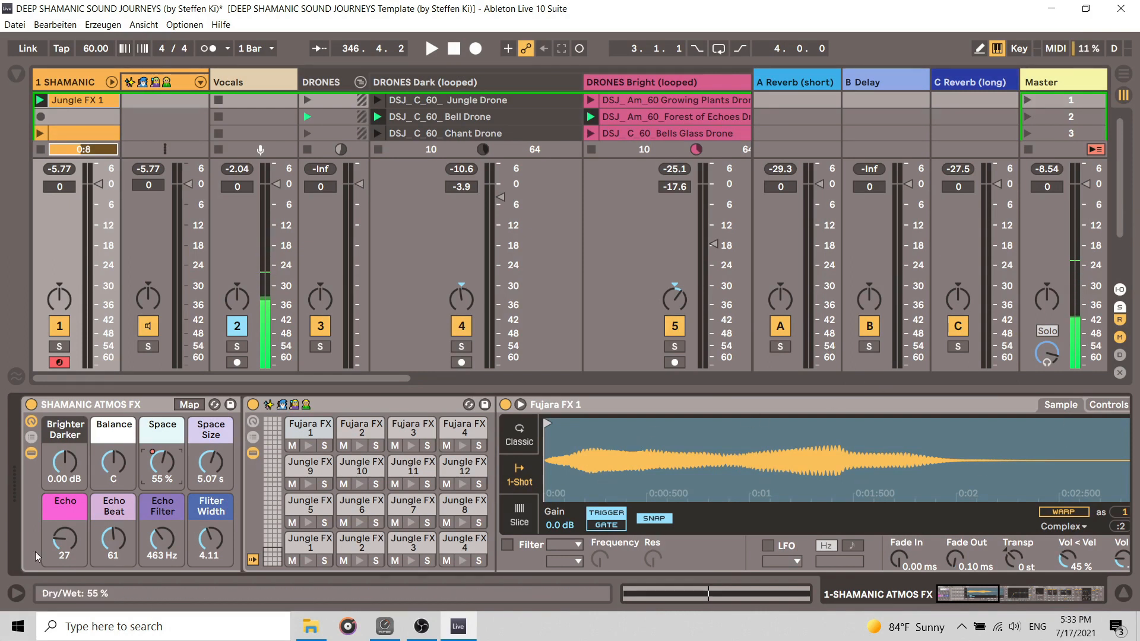
pyautogui.click(41, 102)
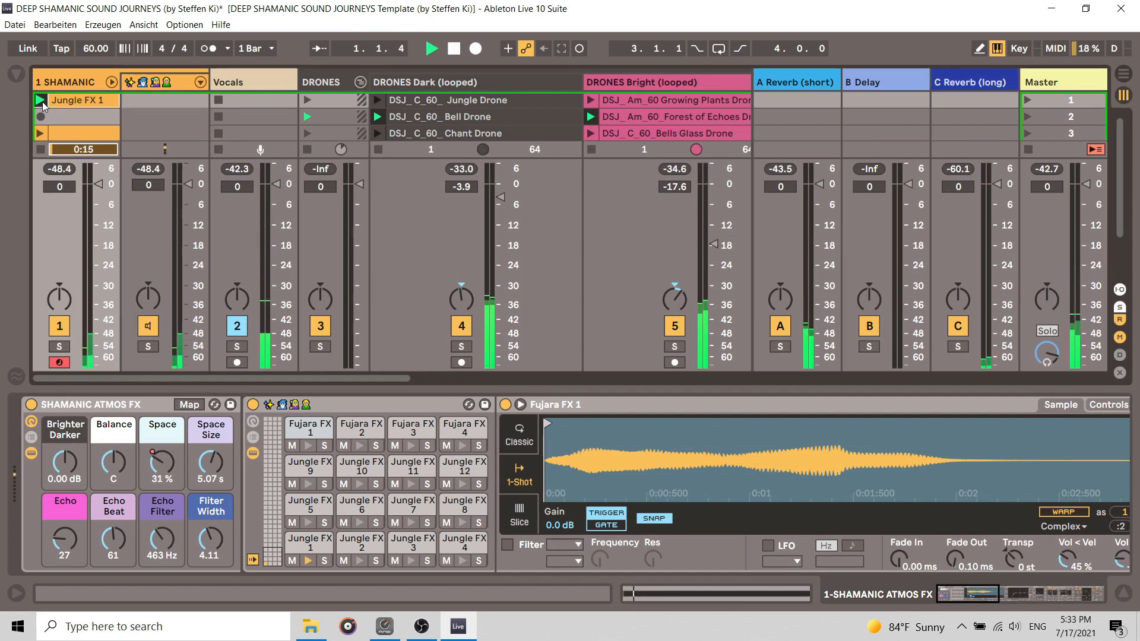
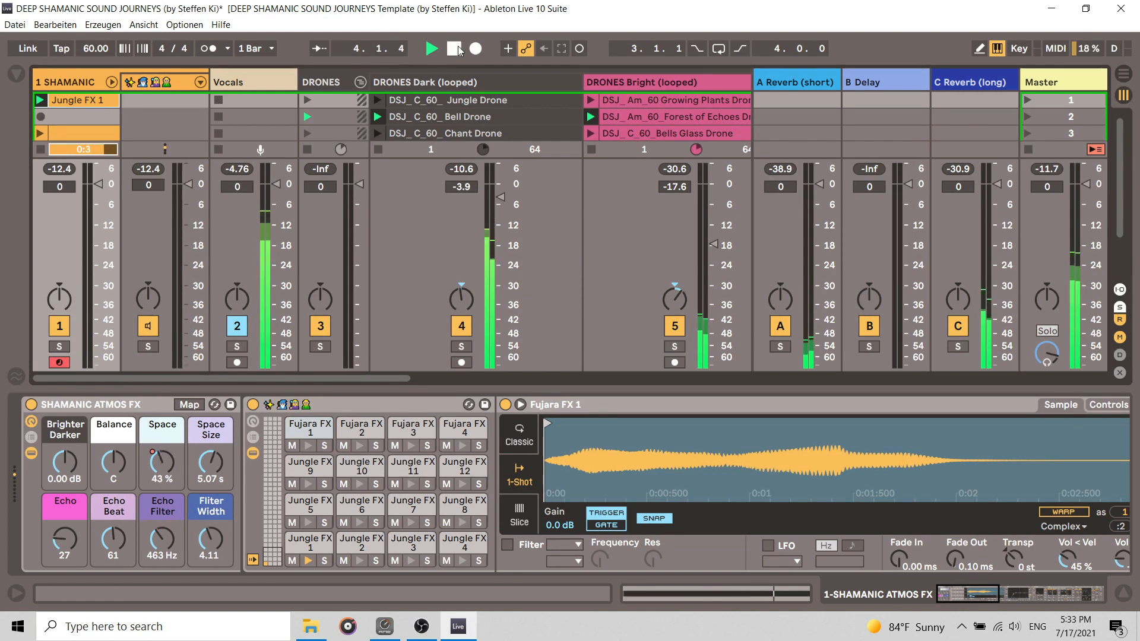
# Step: Set the Jungle FX 1 clip's fixed grid to 1 Bar and shorten its loop length to two bars
pyautogui.click(90, 100)
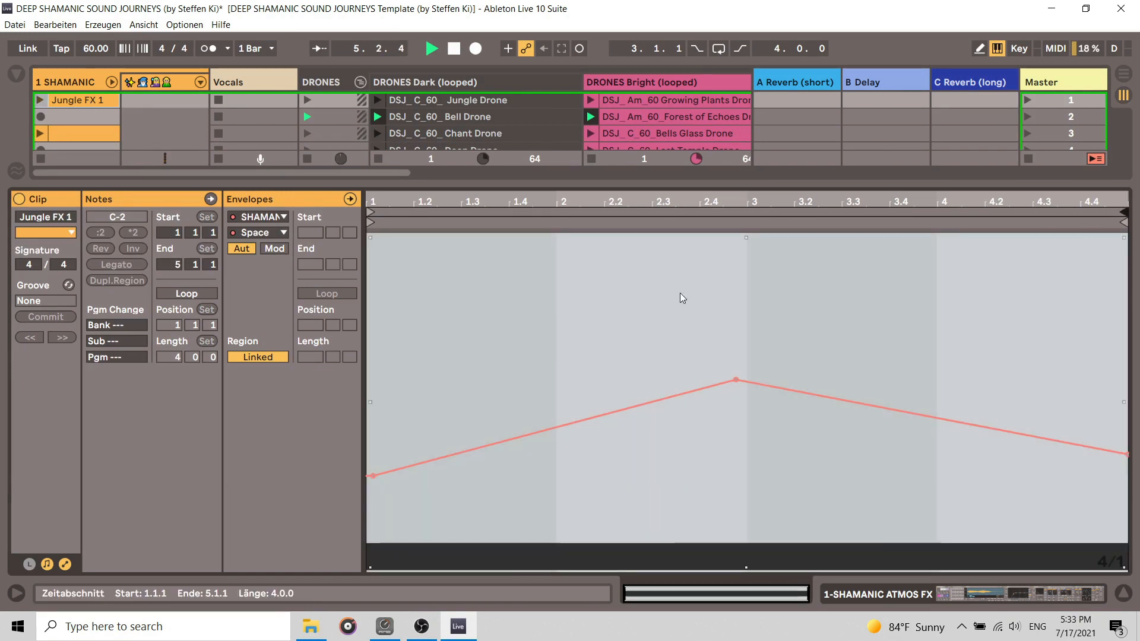
pyautogui.rightClick(664, 309)
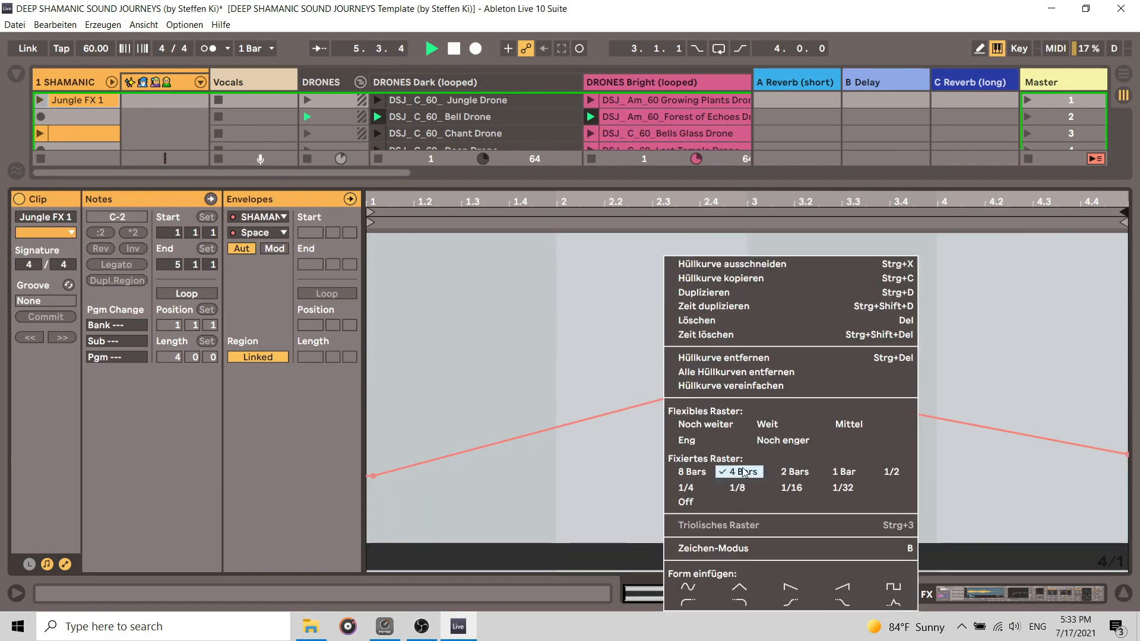
pyautogui.click(843, 471)
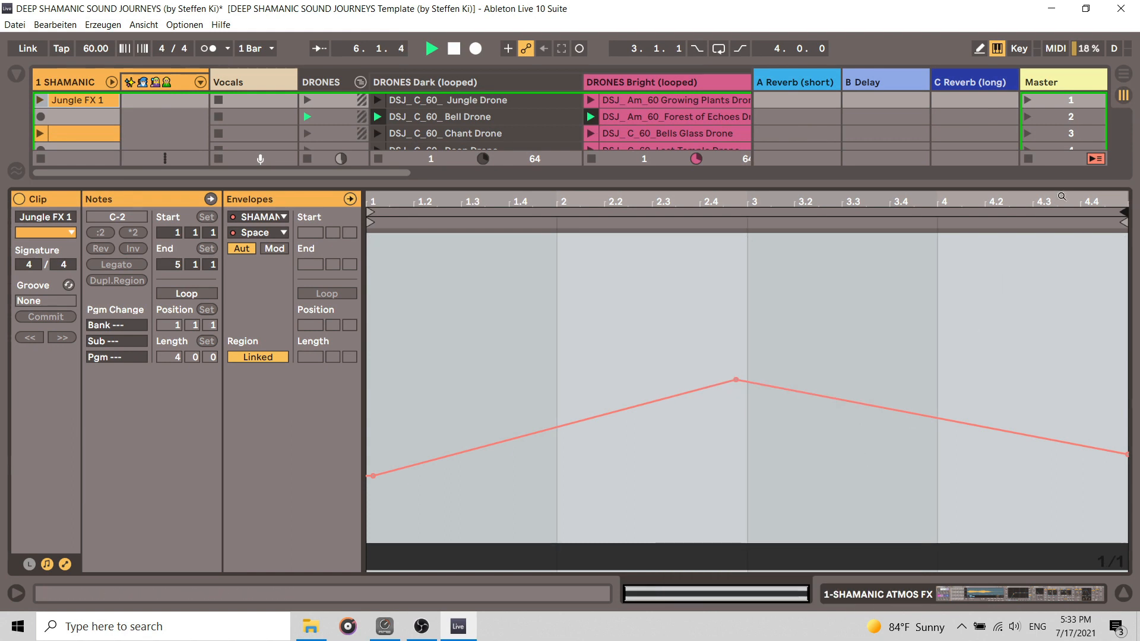
pyautogui.moveTo(1122, 212); pyautogui.dragTo(797, 221)
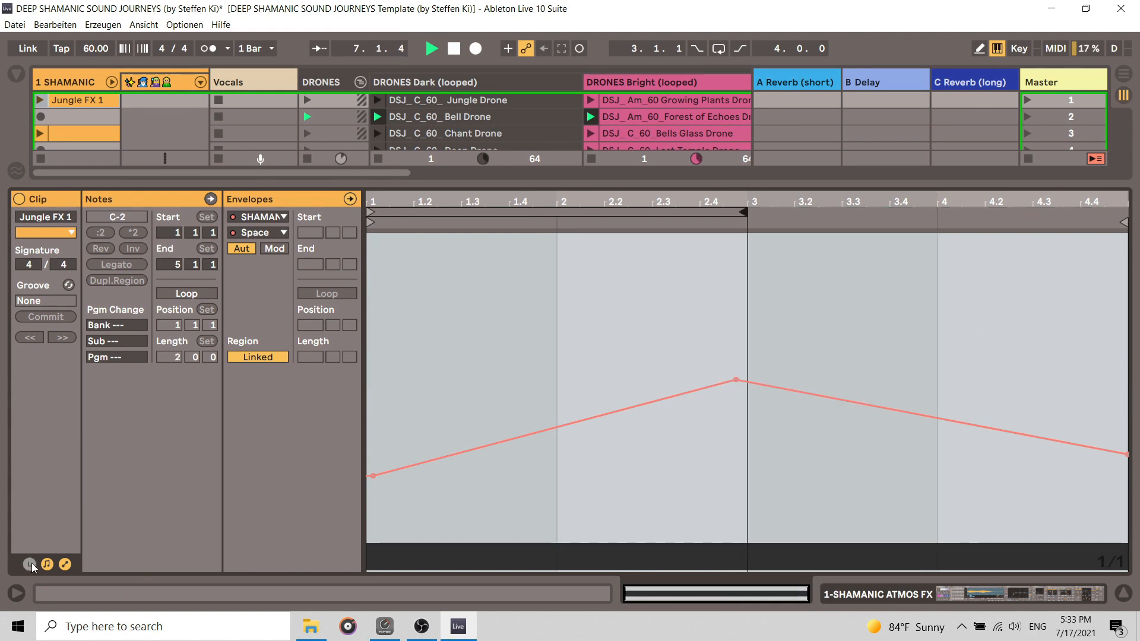
# Step: Toggle the Jungle FX 1 clip's envelope display on and off to compare it with the note editor, leaving the envelopes hidden
pyautogui.click(66, 563)
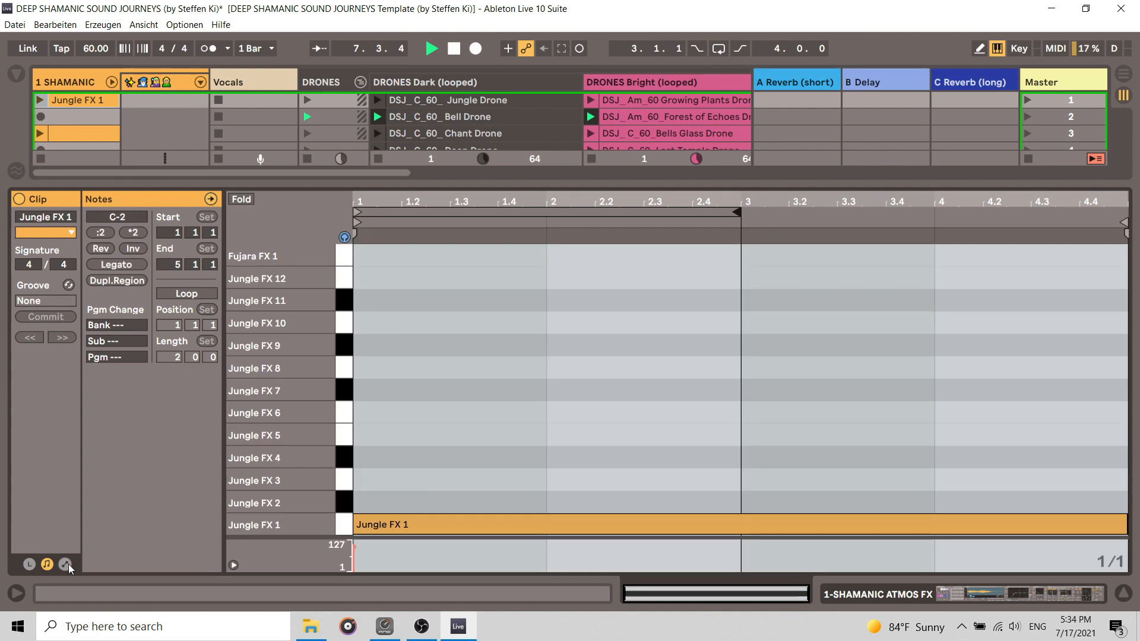
pyautogui.click(68, 564)
pyautogui.click(69, 565)
pyautogui.click(66, 564)
pyautogui.click(66, 564)
# Step: Return to the SHAMANIC ATMOS FX rack and set its Balance macro to 24L
pyautogui.click(1122, 594)
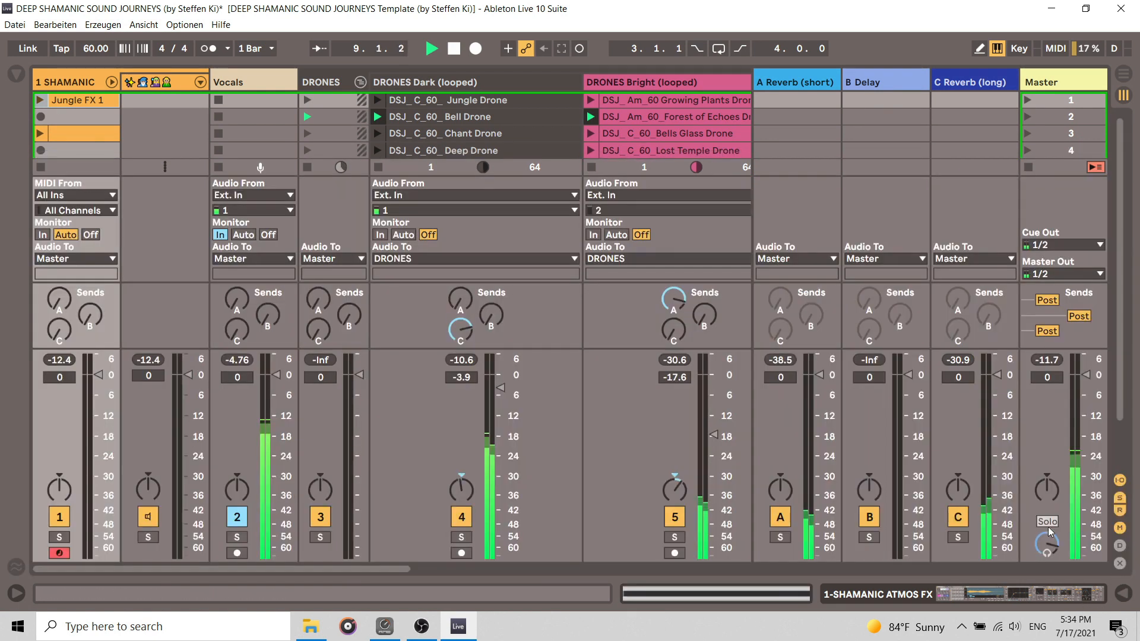
pyautogui.doubleClick(77, 84)
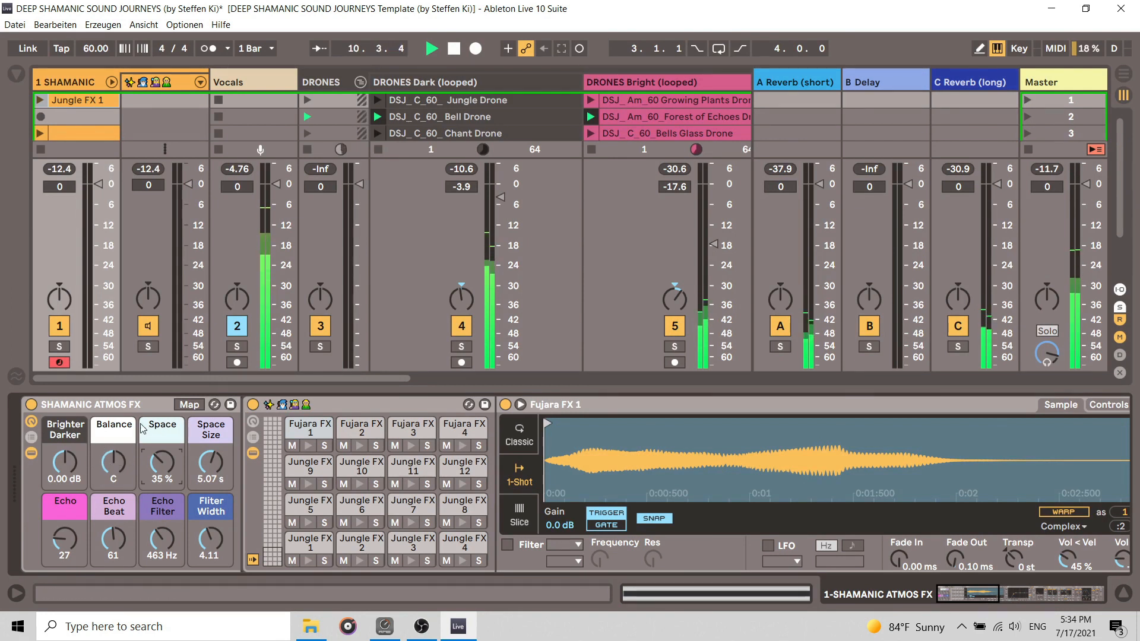
pyautogui.moveTo(117, 466); pyautogui.dragTo(117, 493)
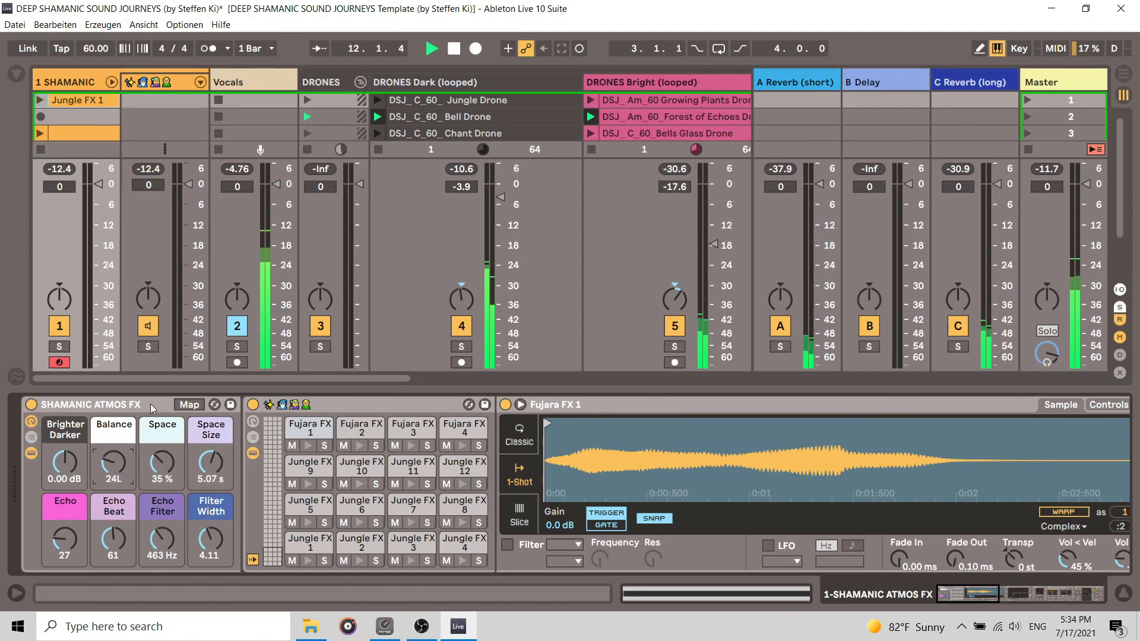
# Step: Show the Jungle FX 1 clip's envelopes, view the rack's Space curve, and select the Balance parameter for automation
pyautogui.doubleClick(87, 100)
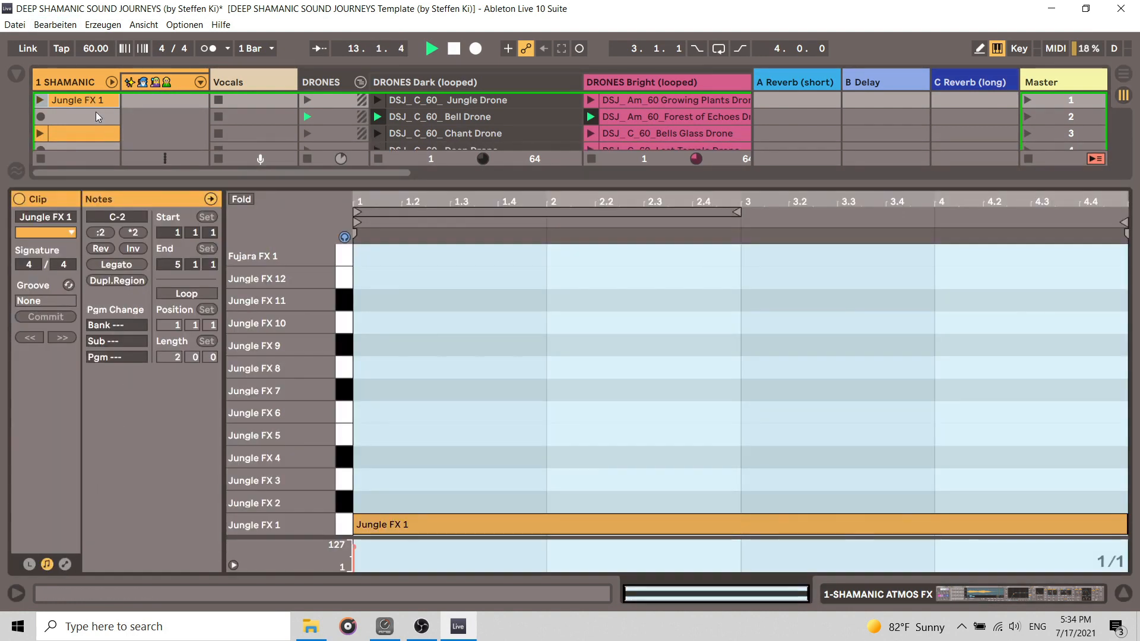
pyautogui.click(89, 102)
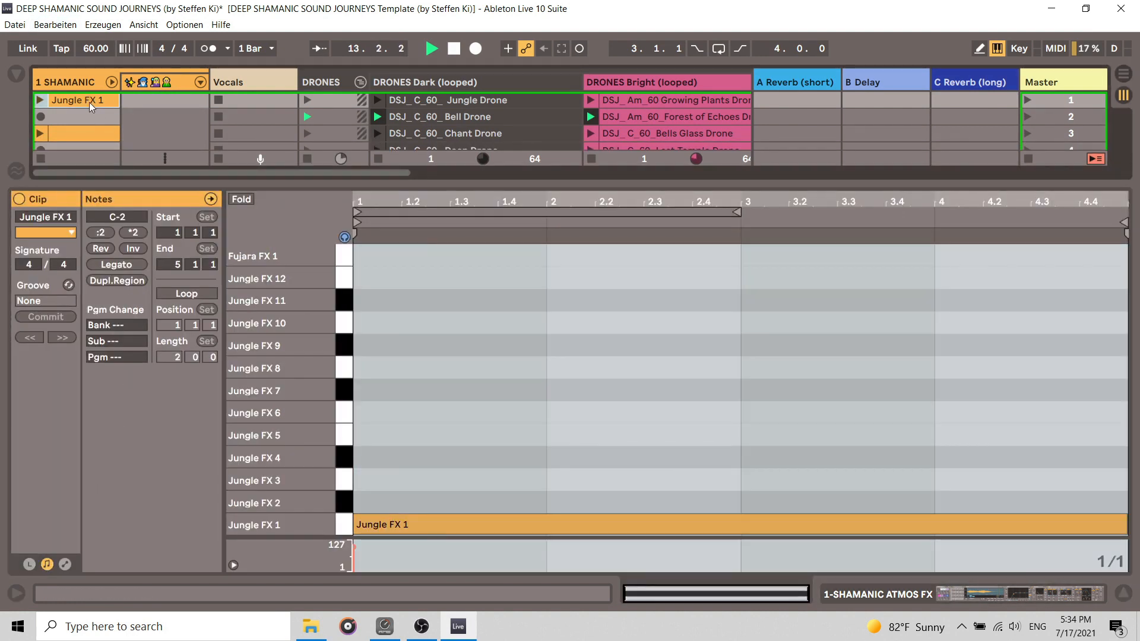
pyautogui.click(66, 565)
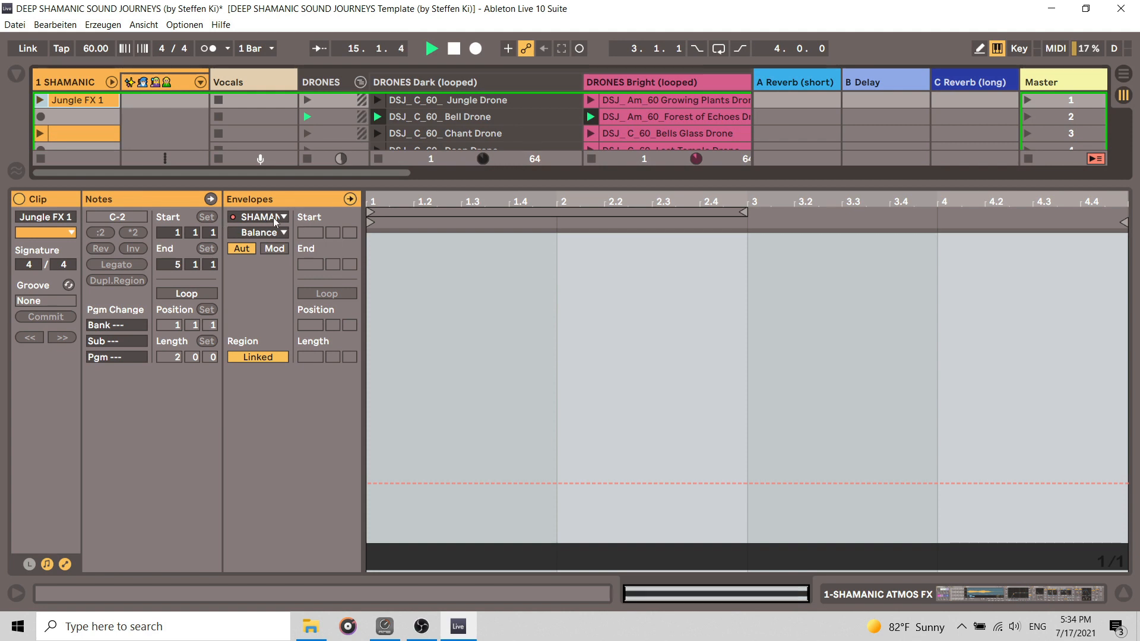
pyautogui.click(230, 218)
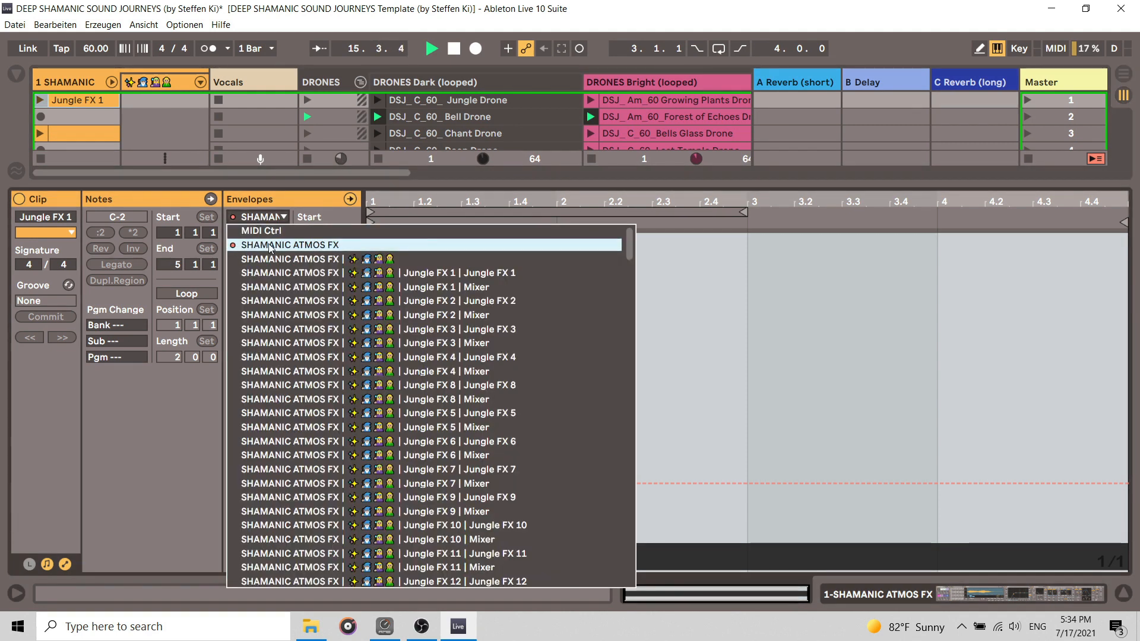
pyautogui.click(267, 243)
pyautogui.click(266, 233)
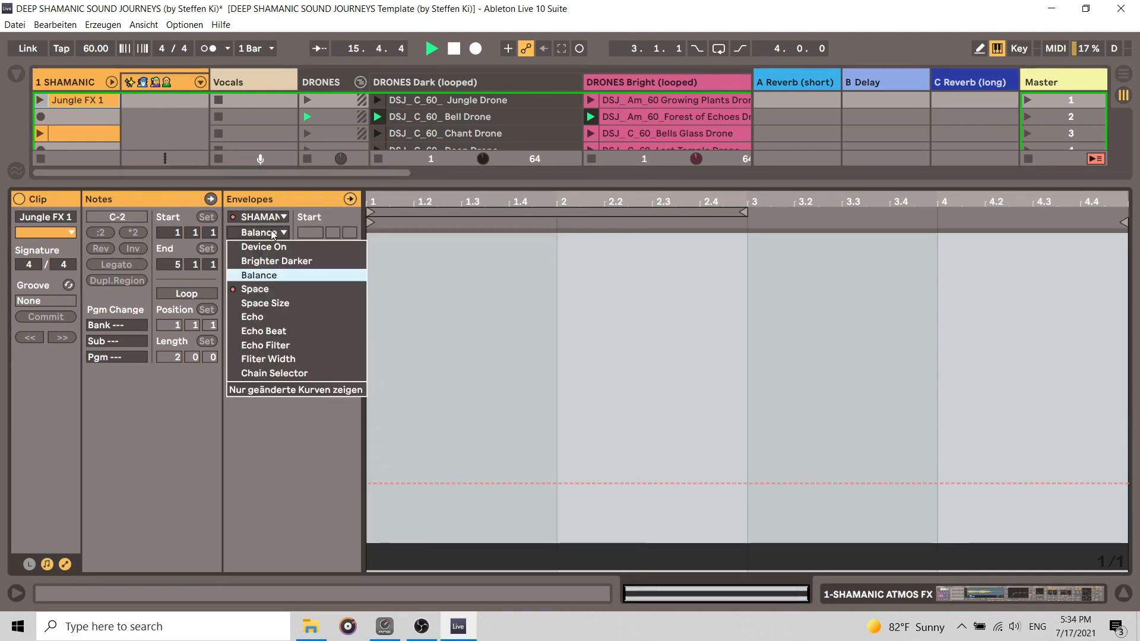
pyautogui.click(261, 289)
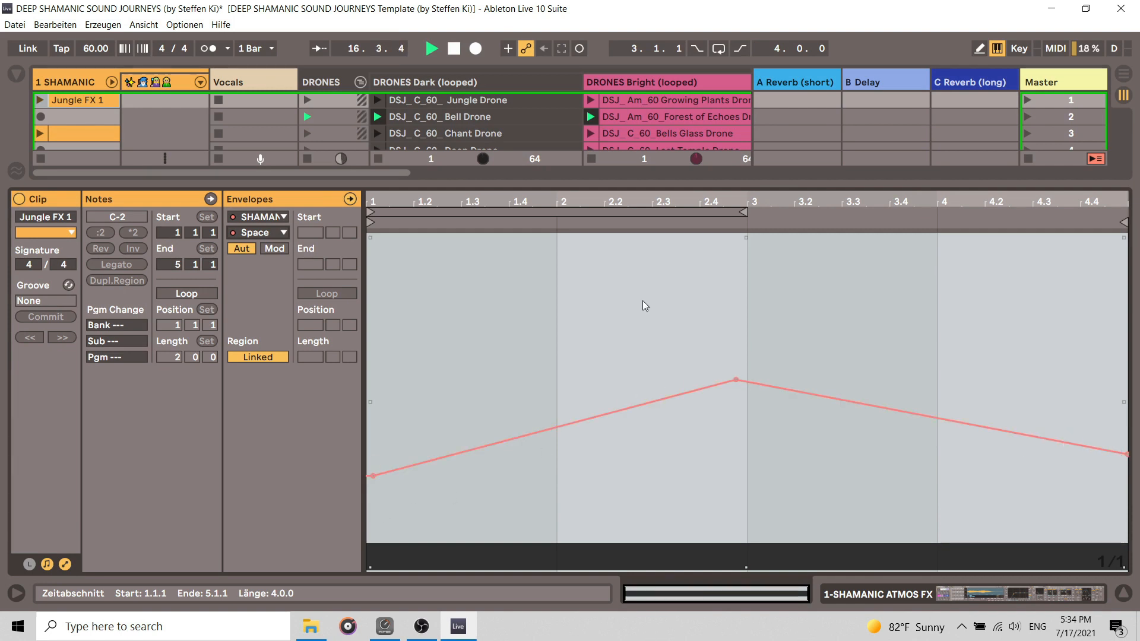
pyautogui.click(278, 231)
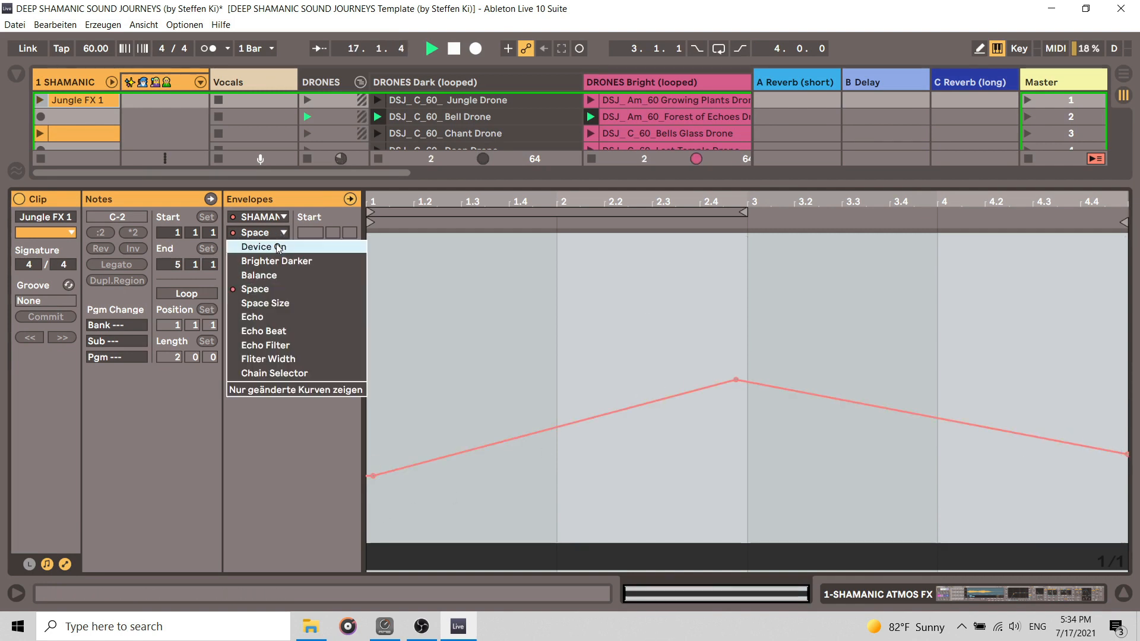
pyautogui.click(290, 275)
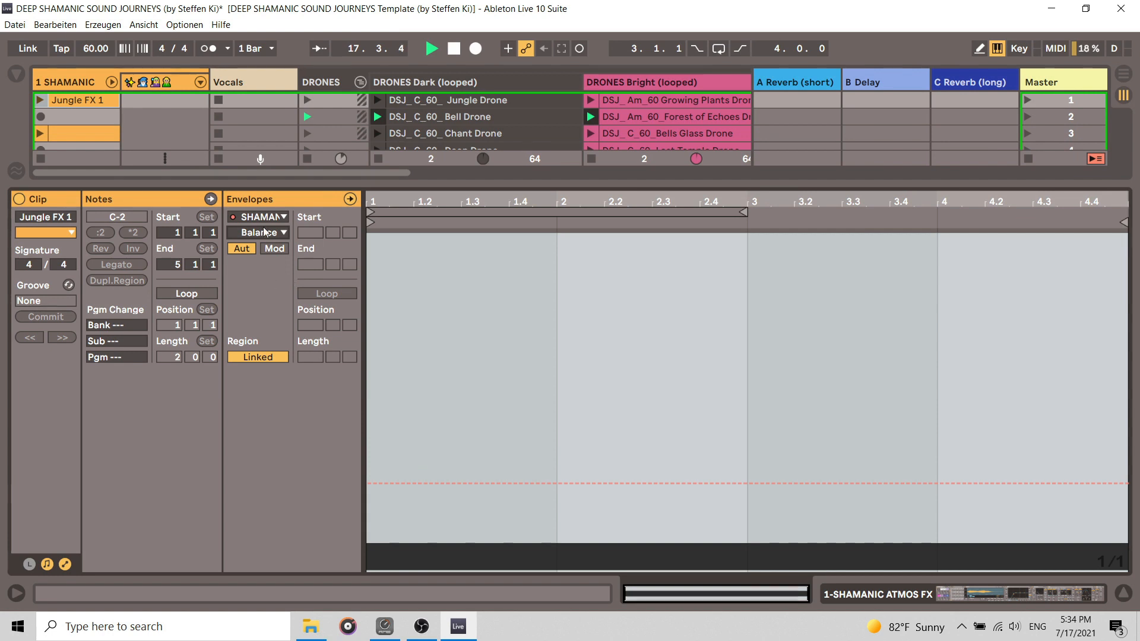
# Step: Draw a Balance automation ramp in the Jungle FX 1 clip from 24L at the start to 24R at bar 3
pyautogui.doubleClick(78, 81)
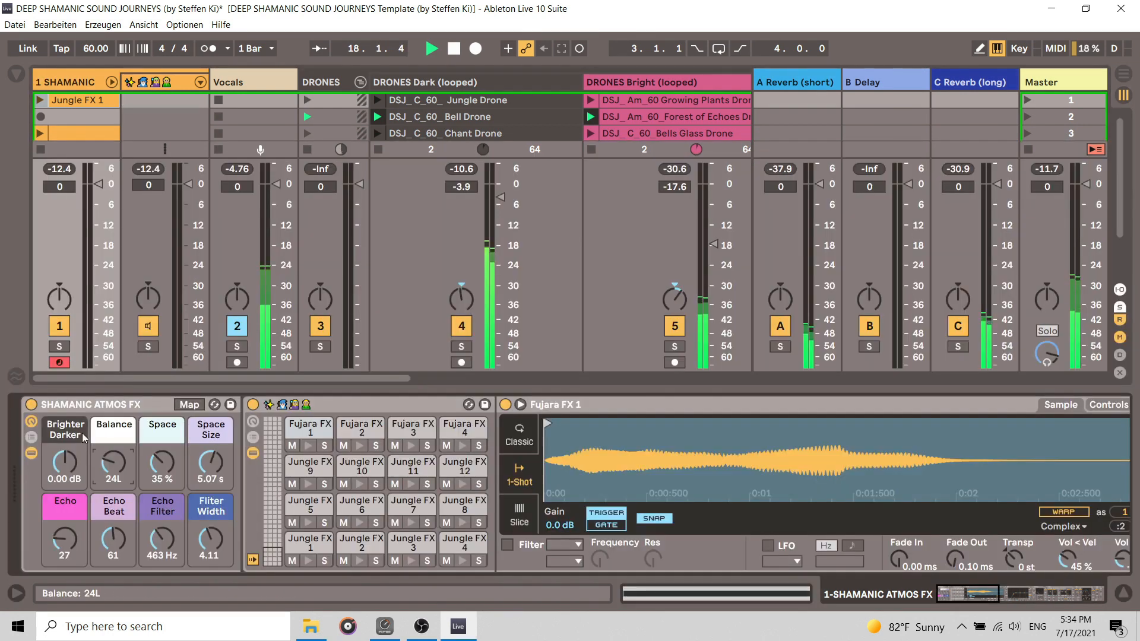
pyautogui.doubleClick(85, 95)
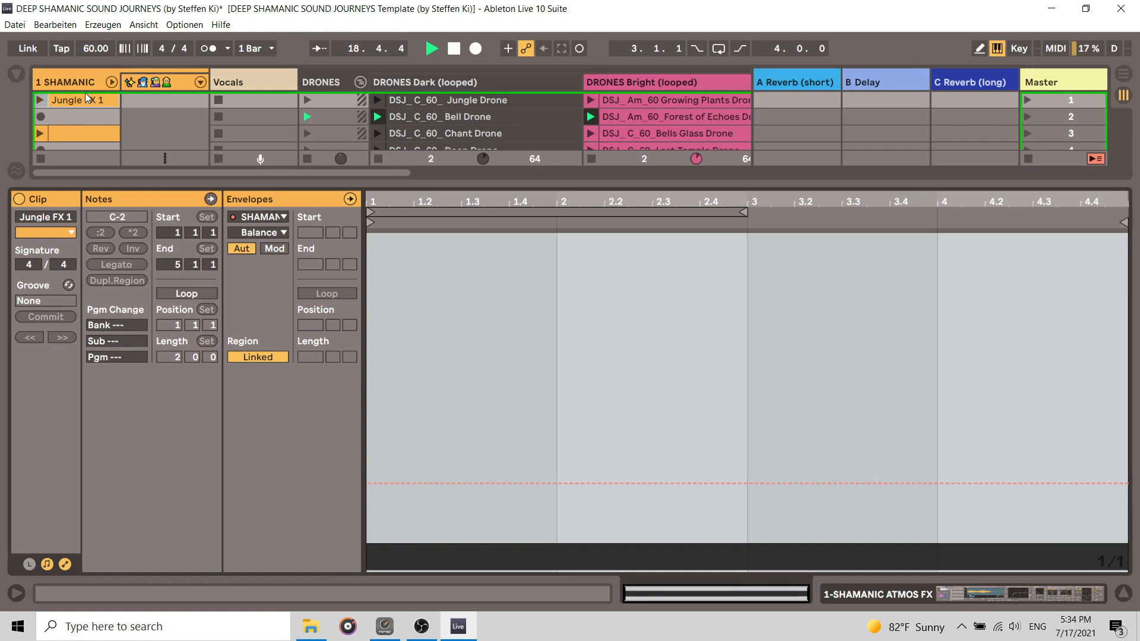
pyautogui.click(369, 487)
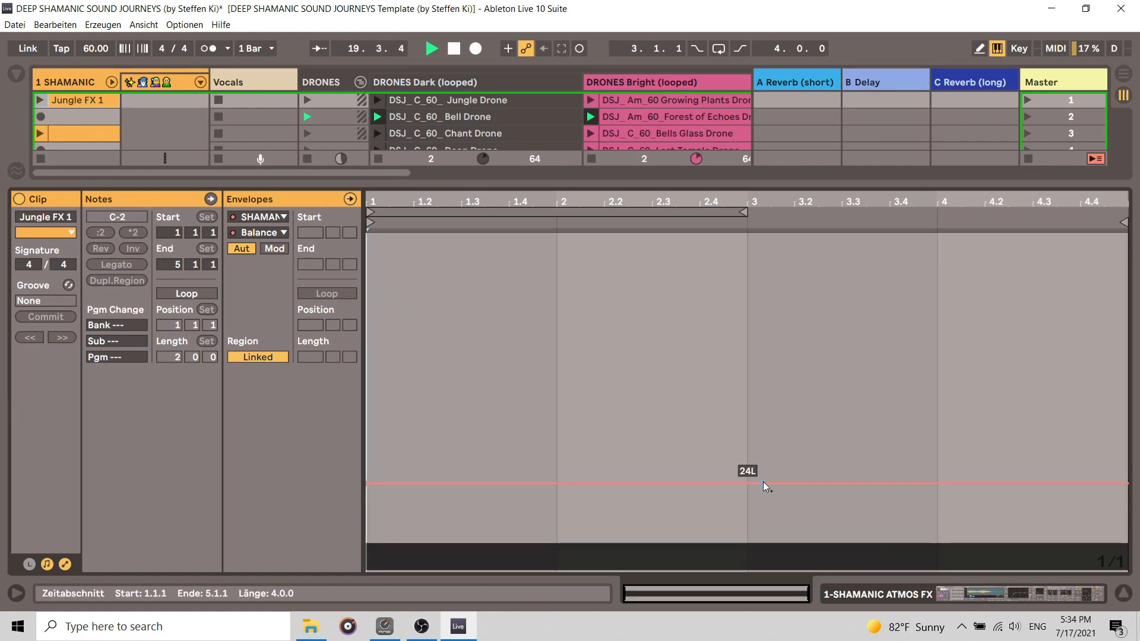
pyautogui.moveTo(746, 484); pyautogui.dragTo(747, 345)
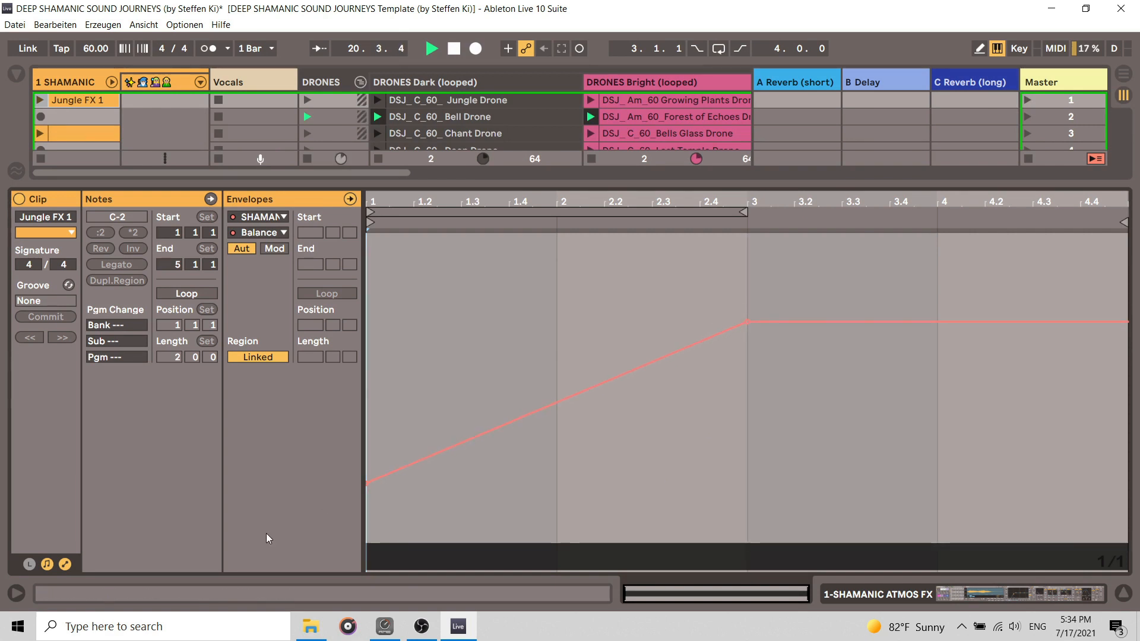
# Step: Launch the Jungle FX 1 clip with the rack's macros in view to monitor the Balance automation
pyautogui.click(1123, 594)
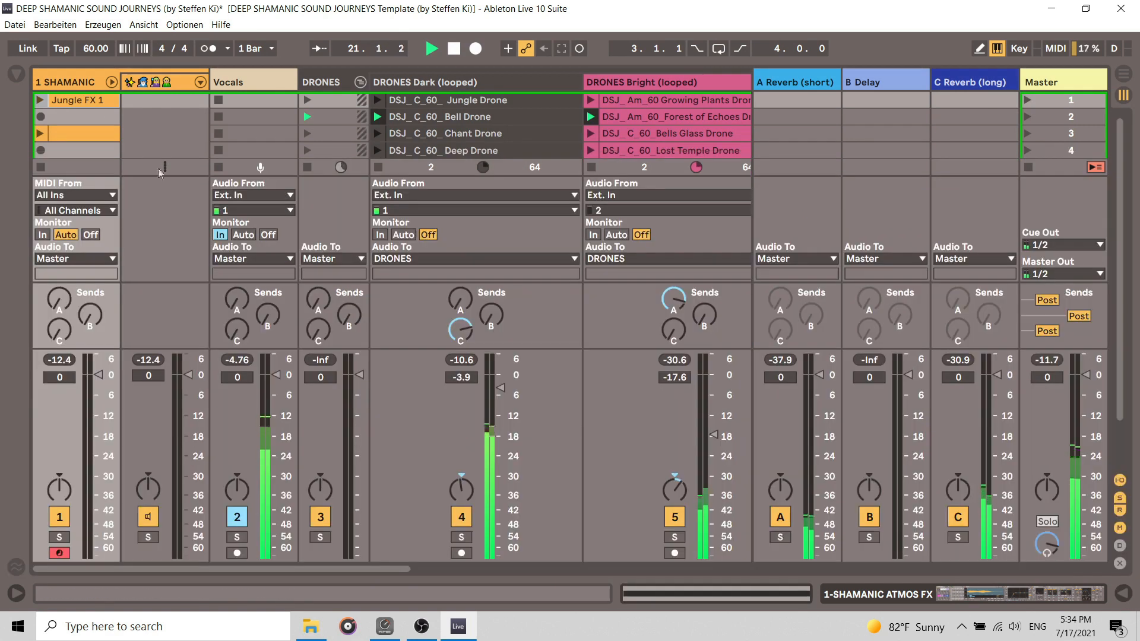
pyautogui.click(36, 100)
pyautogui.doubleClick(76, 77)
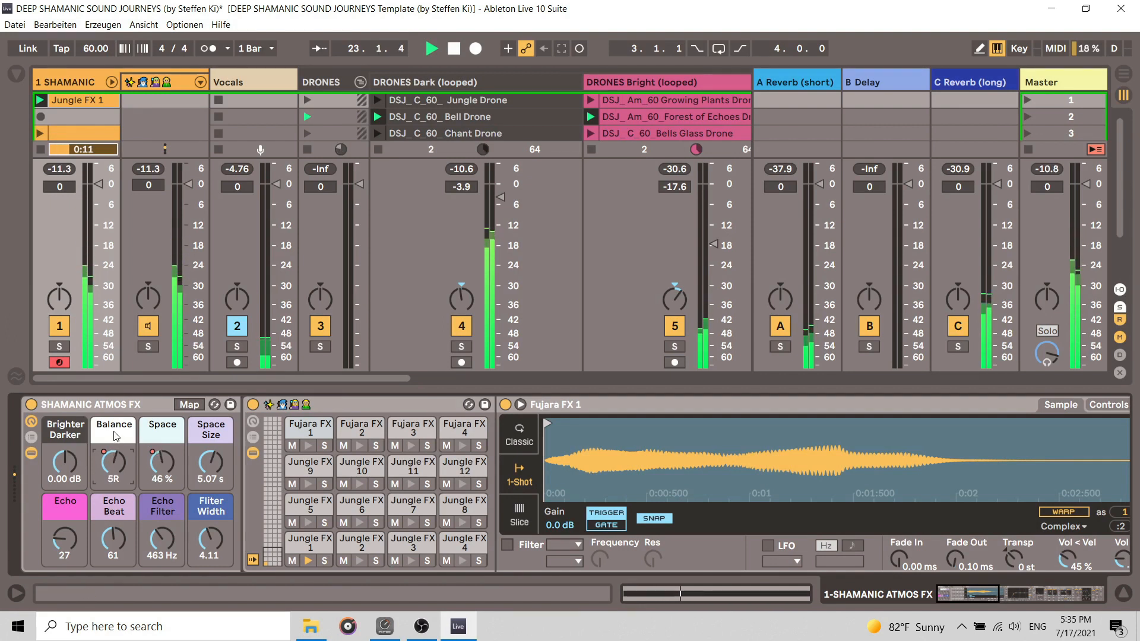
# Step: Shorten the Jungle FX 1 clip's loop brace to one bar and raise its Balance automation at bar 2 to 24R
pyautogui.click(76, 100)
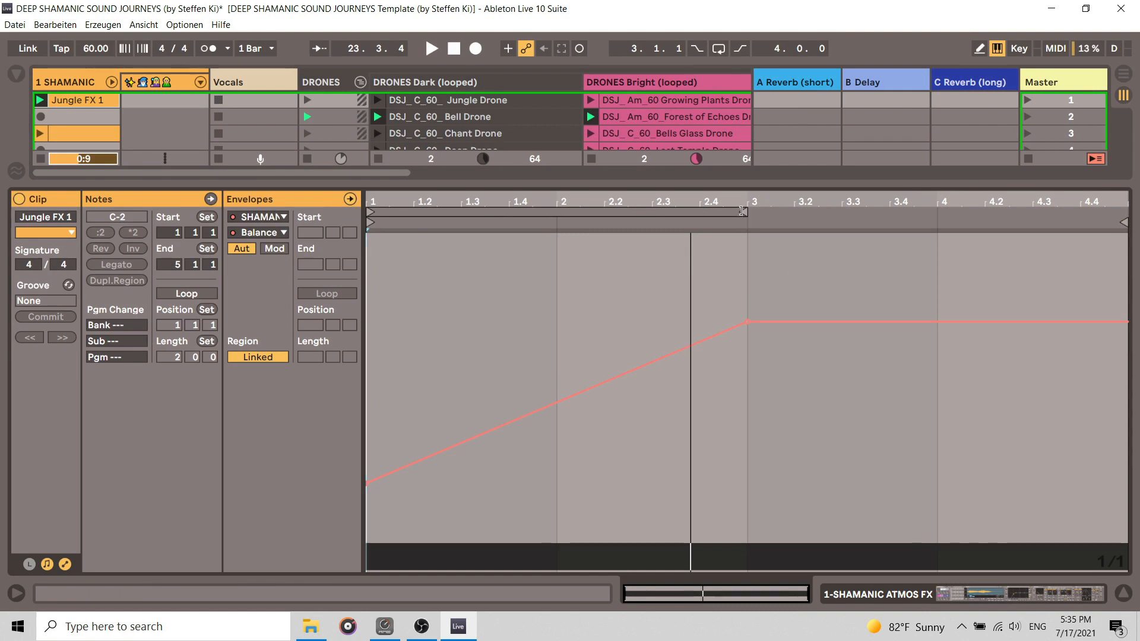
pyautogui.moveTo(741, 211); pyautogui.dragTo(556, 212)
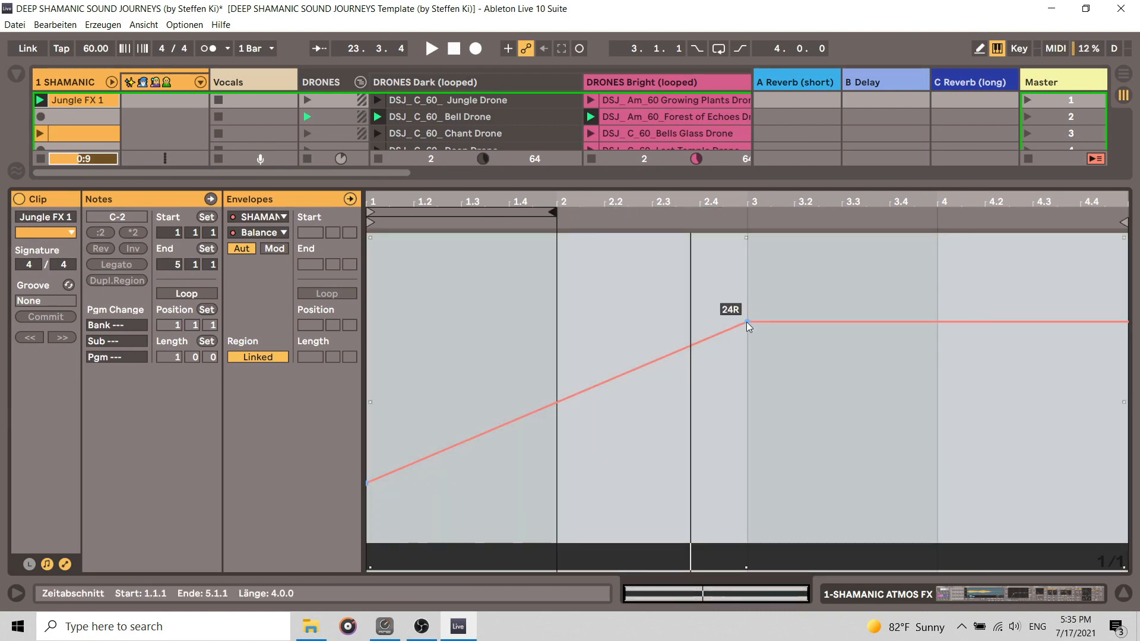
pyautogui.click(552, 404)
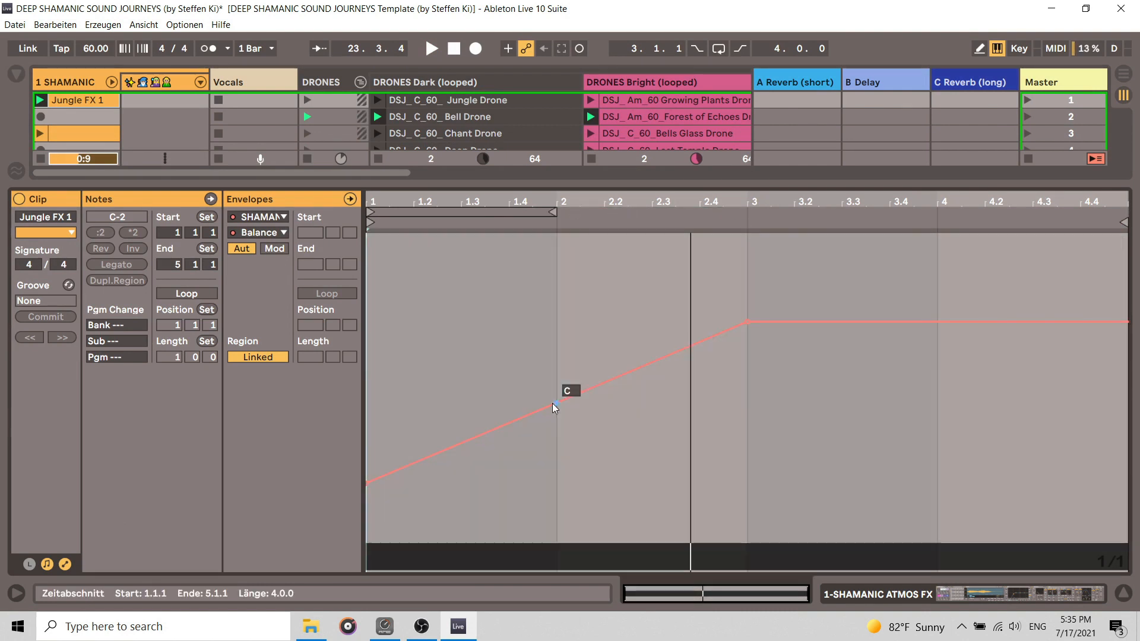
pyautogui.moveTo(558, 403); pyautogui.dragTo(557, 363)
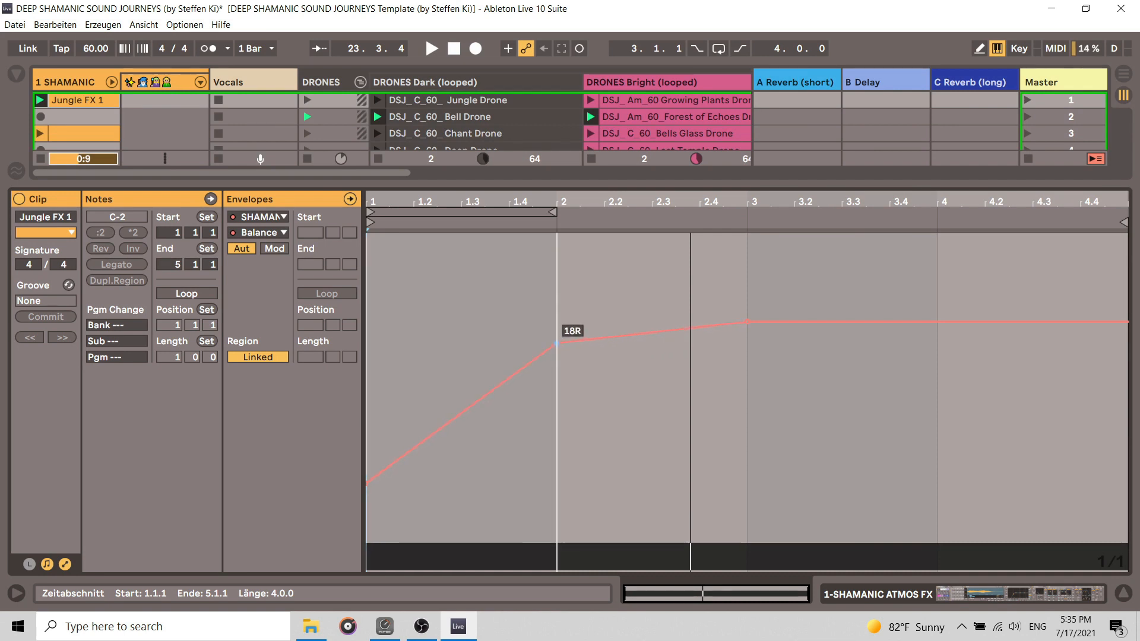
pyautogui.moveTo(556, 324); pyautogui.dragTo(556, 322)
# Step: Relaunch the Jungle FX 1 clip with the SHAMANIC ATMOS FX macros in view to monitor the faster Balance sweep
pyautogui.click(1126, 594)
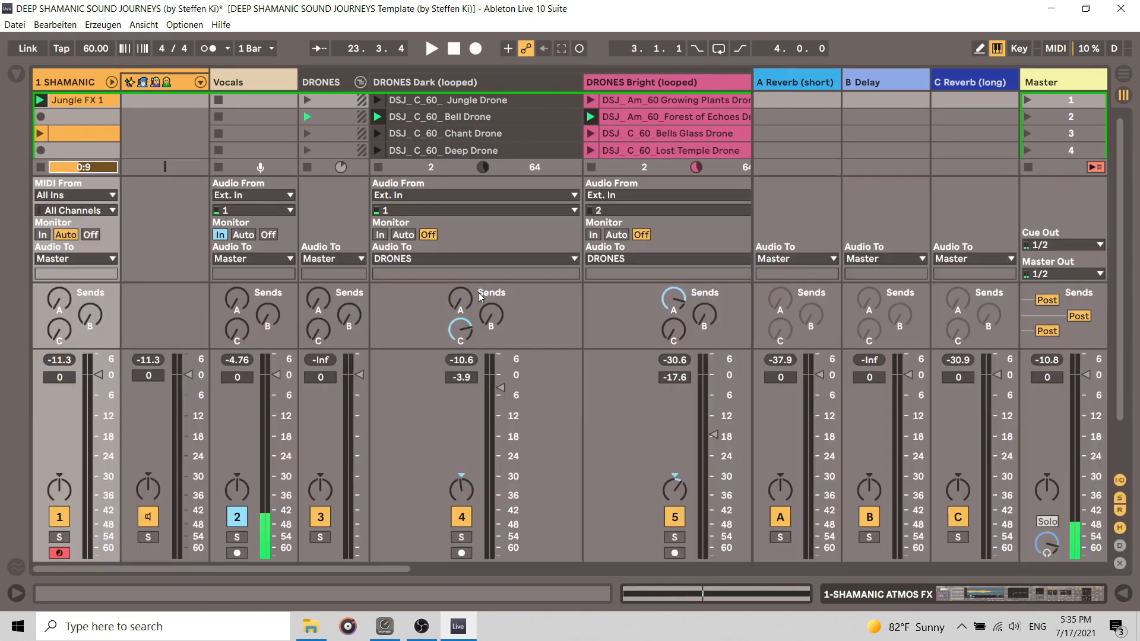
pyautogui.click(39, 102)
pyautogui.doubleClick(67, 82)
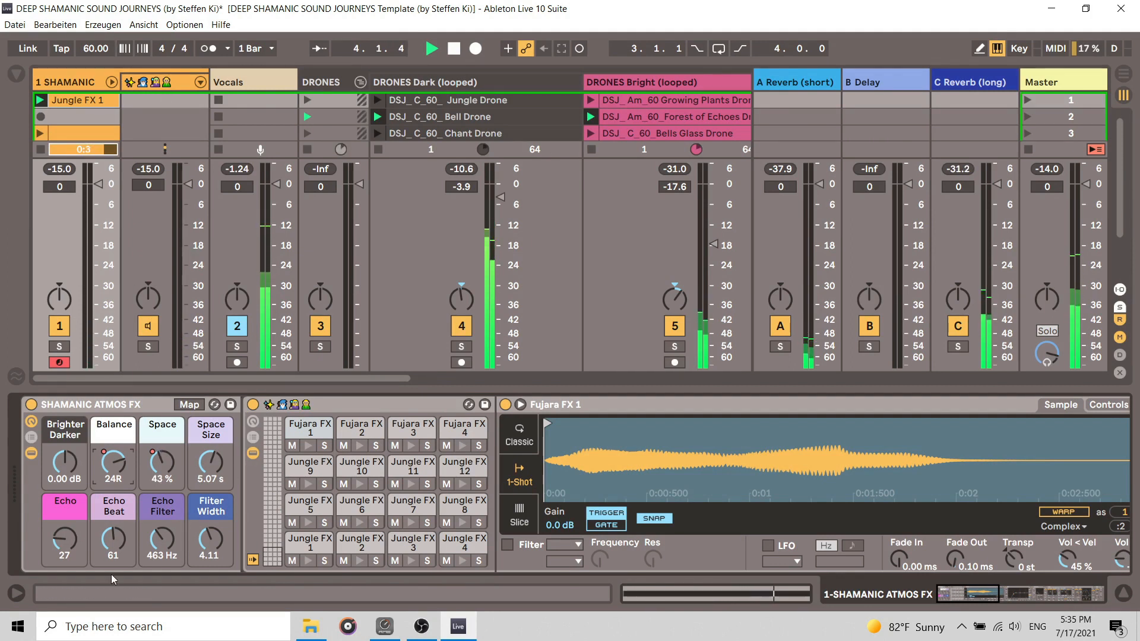
# Step: Draw an Echo automation ramp in the Jungle FX 1 clip from 27 at the start to 61 at bar 2
pyautogui.click(73, 544)
pyautogui.doubleClick(100, 101)
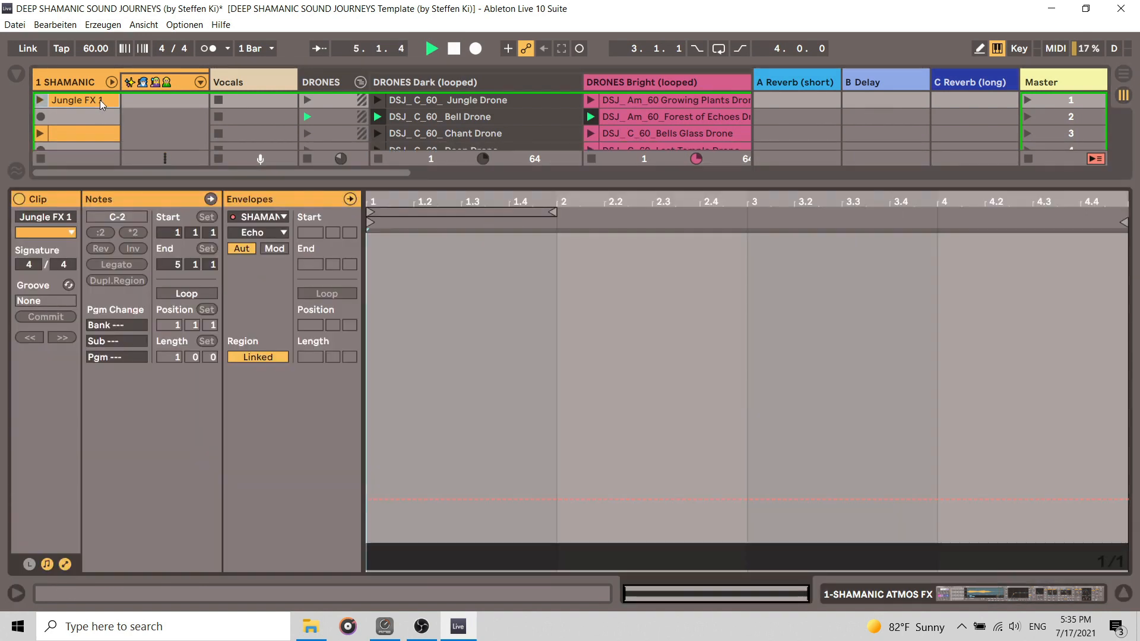
pyautogui.click(382, 437)
pyautogui.click(551, 498)
pyautogui.moveTo(557, 499); pyautogui.dragTo(557, 408)
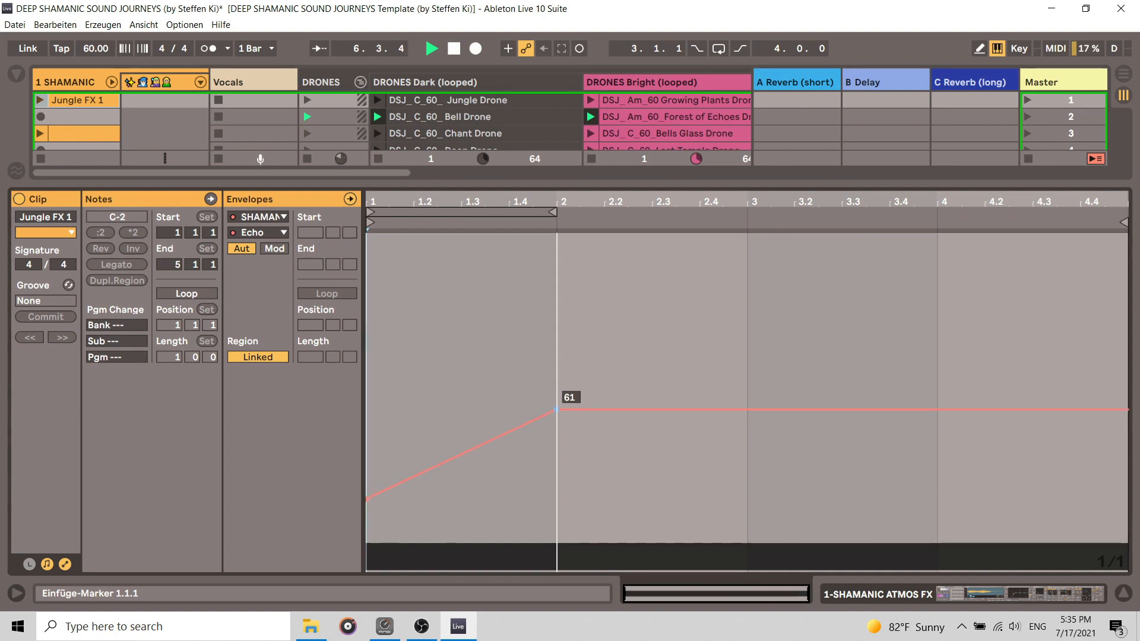
# Step: Launch the Jungle FX 1 clip and watch the rack's Echo macro, then hide the device view
pyautogui.click(38, 100)
pyautogui.click(58, 83)
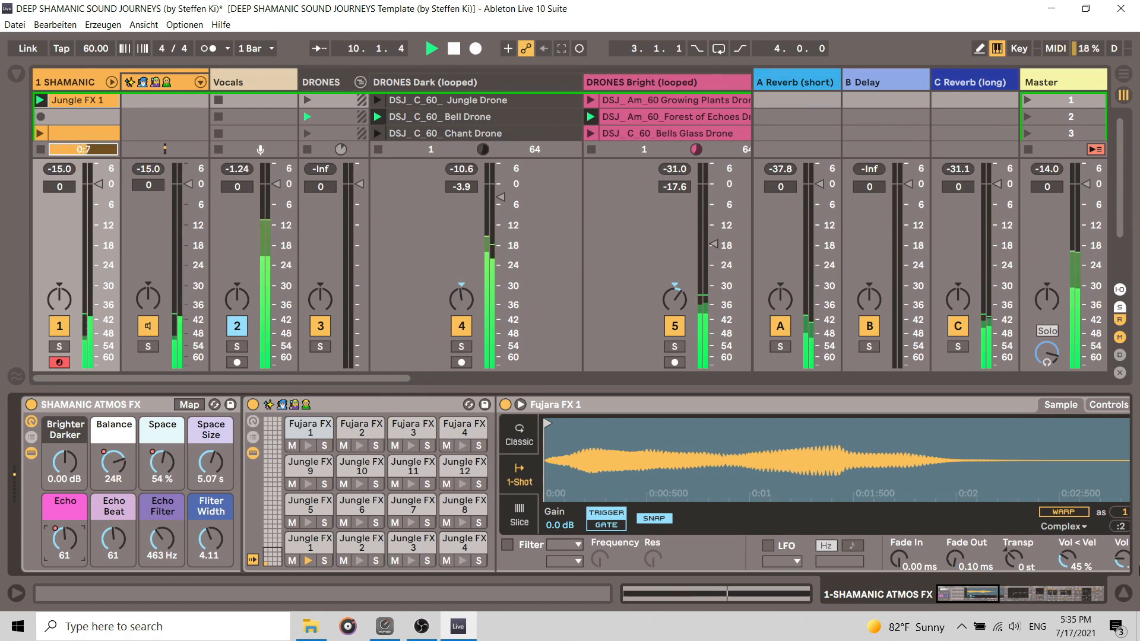
pyautogui.click(1123, 594)
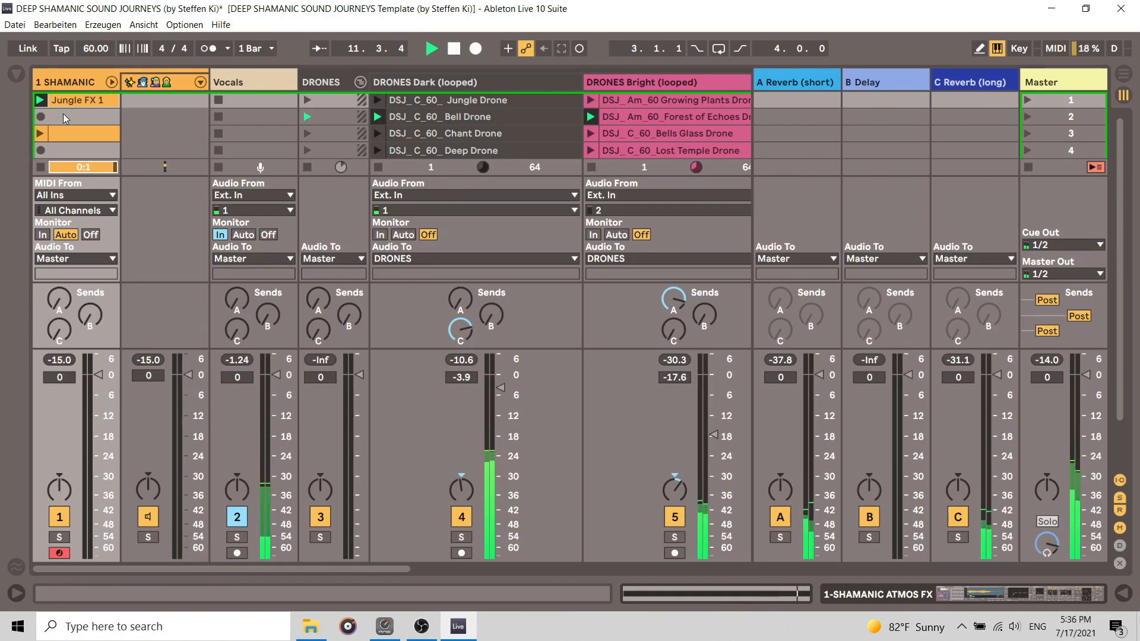
# Step: Move the unnamed clip up to the SHAMANIC track's second slot and show its note editor without the envelopes
pyautogui.moveTo(83, 138); pyautogui.dragTo(83, 119)
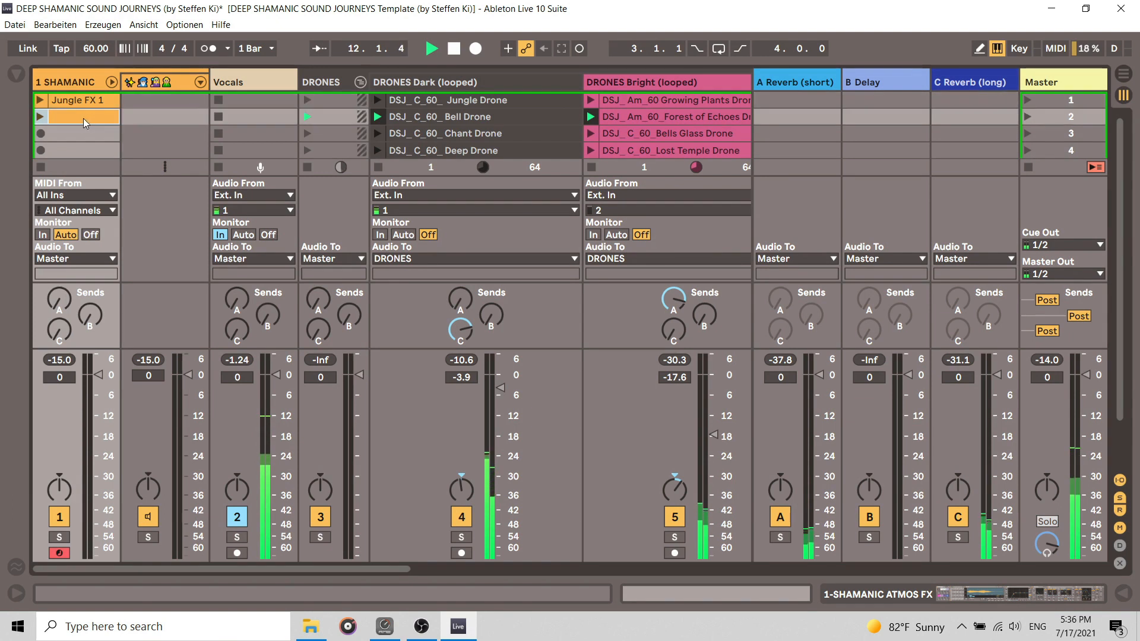
pyautogui.doubleClick(83, 118)
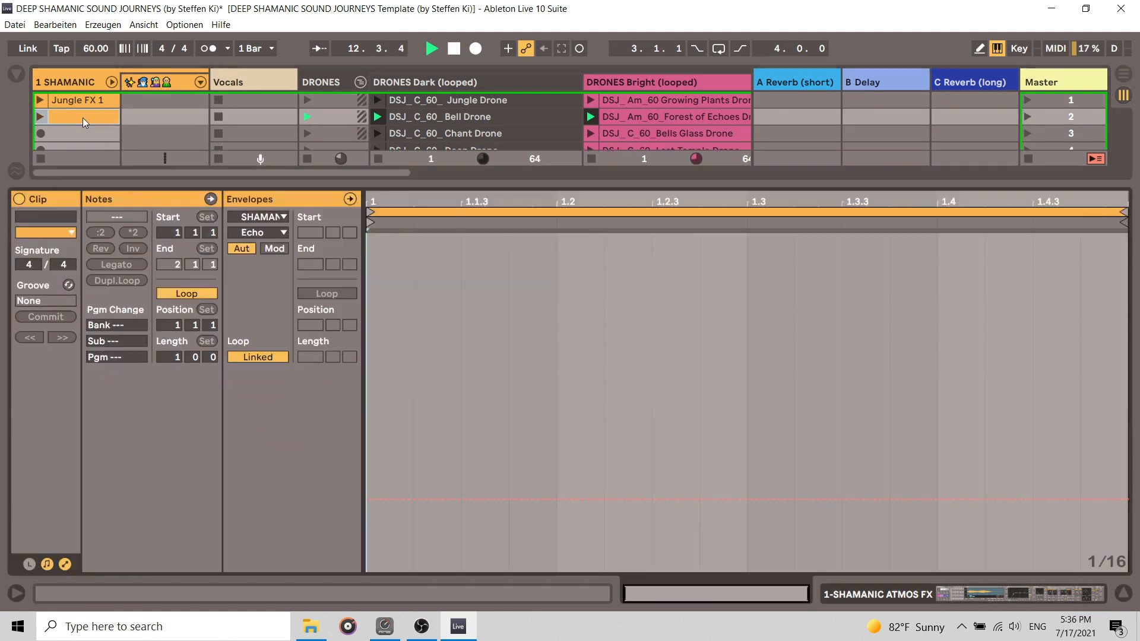
pyautogui.click(65, 567)
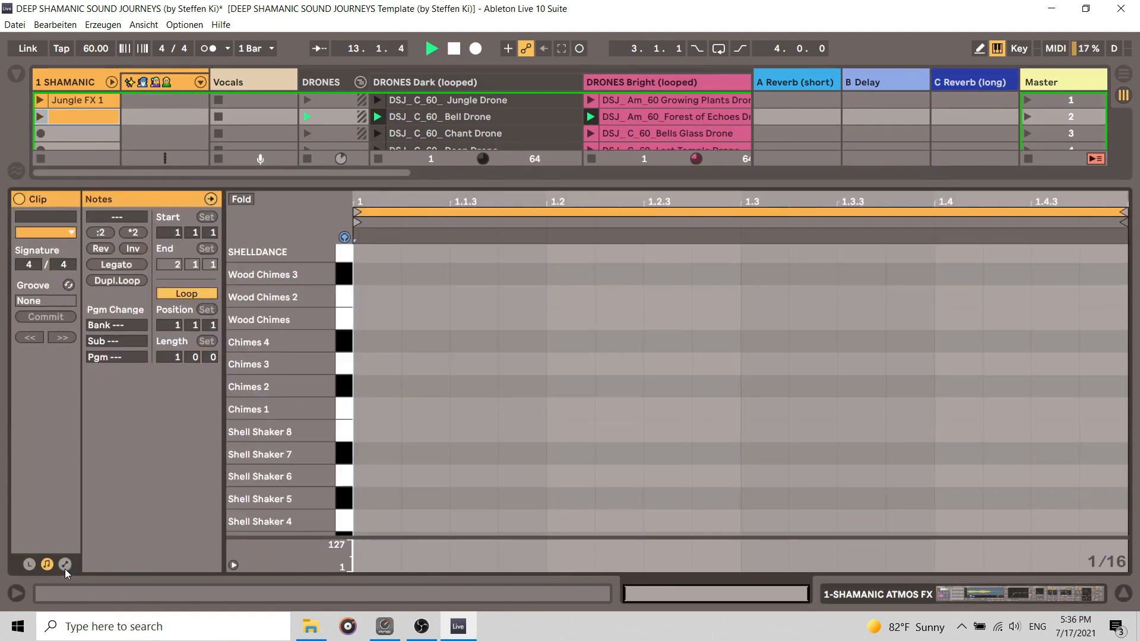
pyautogui.click(66, 566)
pyautogui.click(67, 565)
# Step: Add a Rainmkr 8 note to the unnamed clip, set the loop length to 4 bars, and stretch the note across all four
pyautogui.scroll(-6, 432, 362)
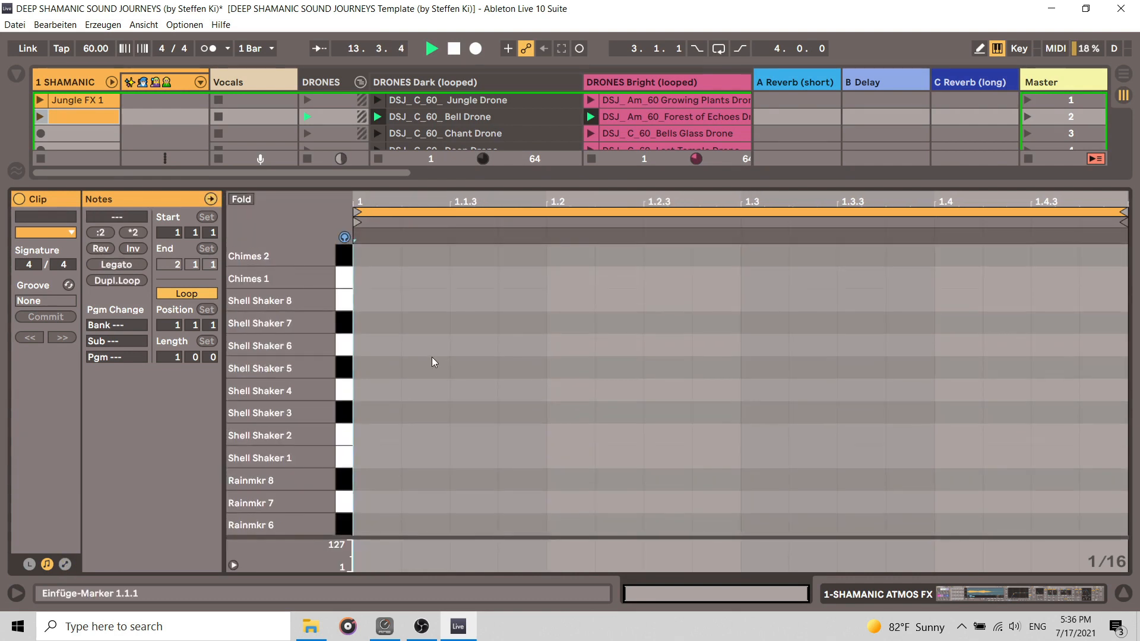
pyautogui.scroll(-5, 521, 376)
pyautogui.scroll(15, 522, 363)
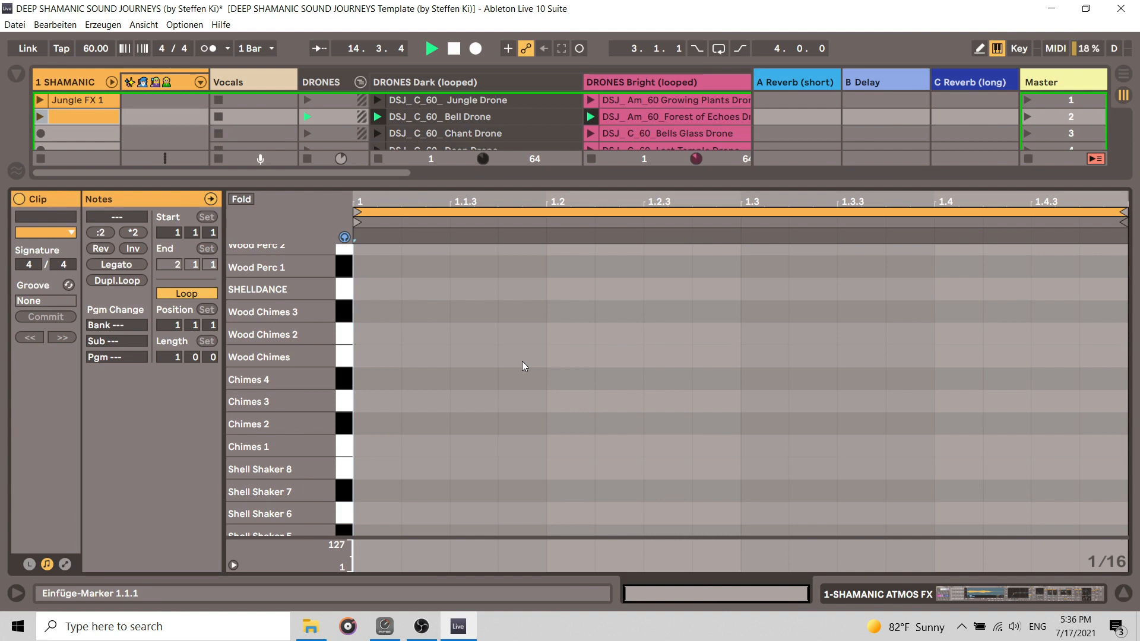
pyautogui.scroll(5, 522, 361)
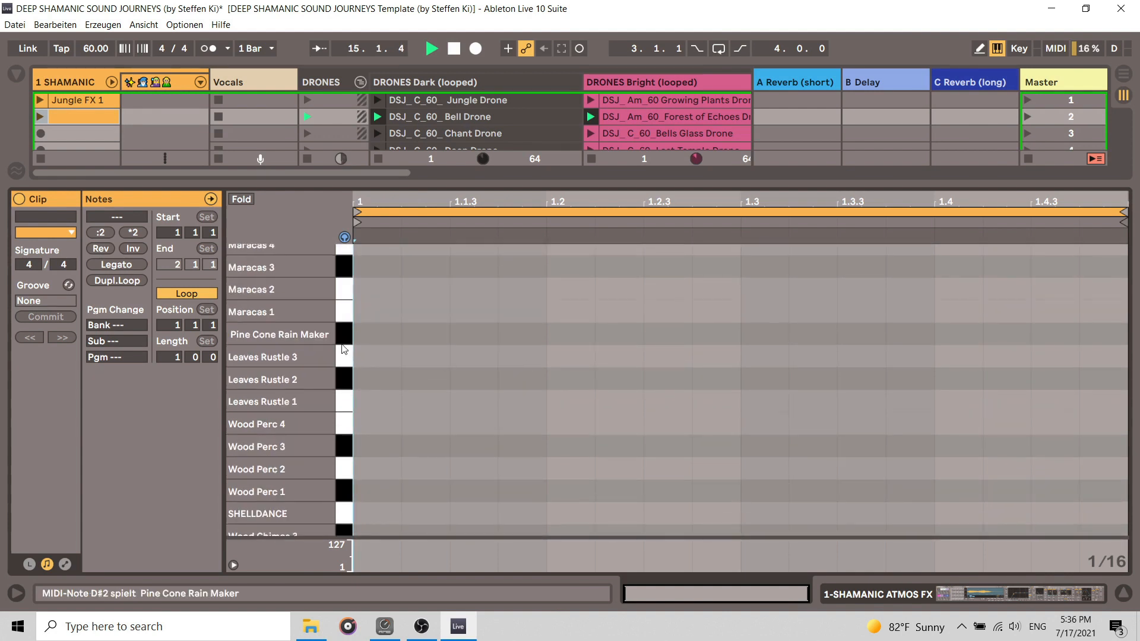
pyautogui.scroll(-7, 396, 334)
pyautogui.scroll(-5, 399, 331)
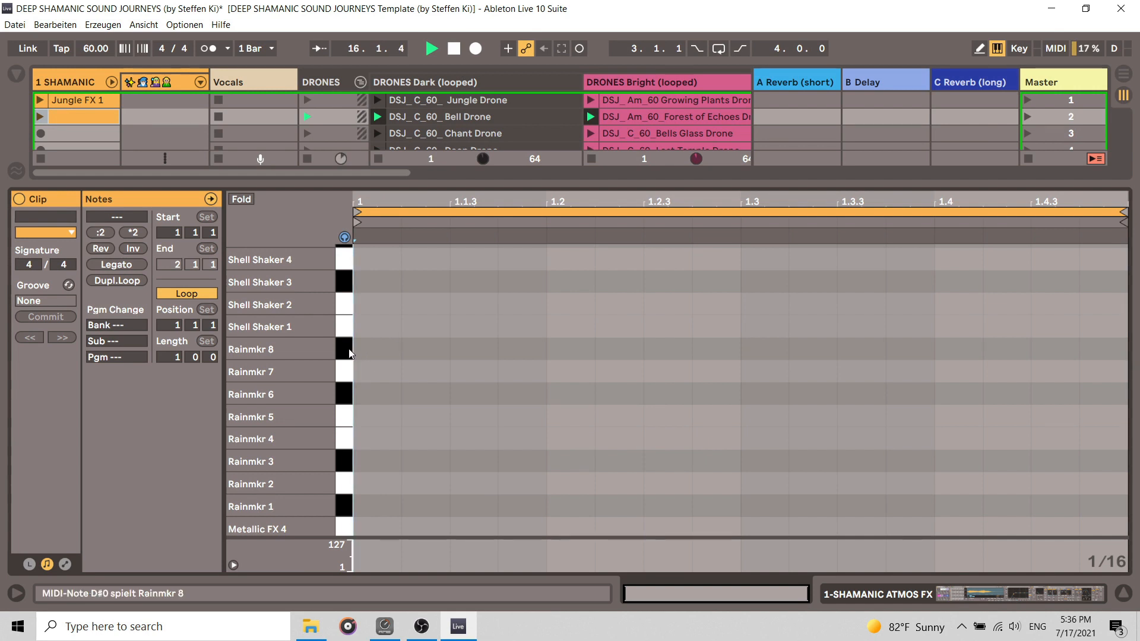
pyautogui.doubleClick(382, 352)
pyautogui.moveTo(399, 350); pyautogui.dragTo(1125, 350)
pyautogui.moveTo(178, 359)
pyautogui.mouseDown()
pyautogui.moveTo(178, 332)
pyautogui.moveTo(178, 345)
pyautogui.mouseUp()
pyautogui.moveTo(461, 348); pyautogui.dragTo(794, 349)
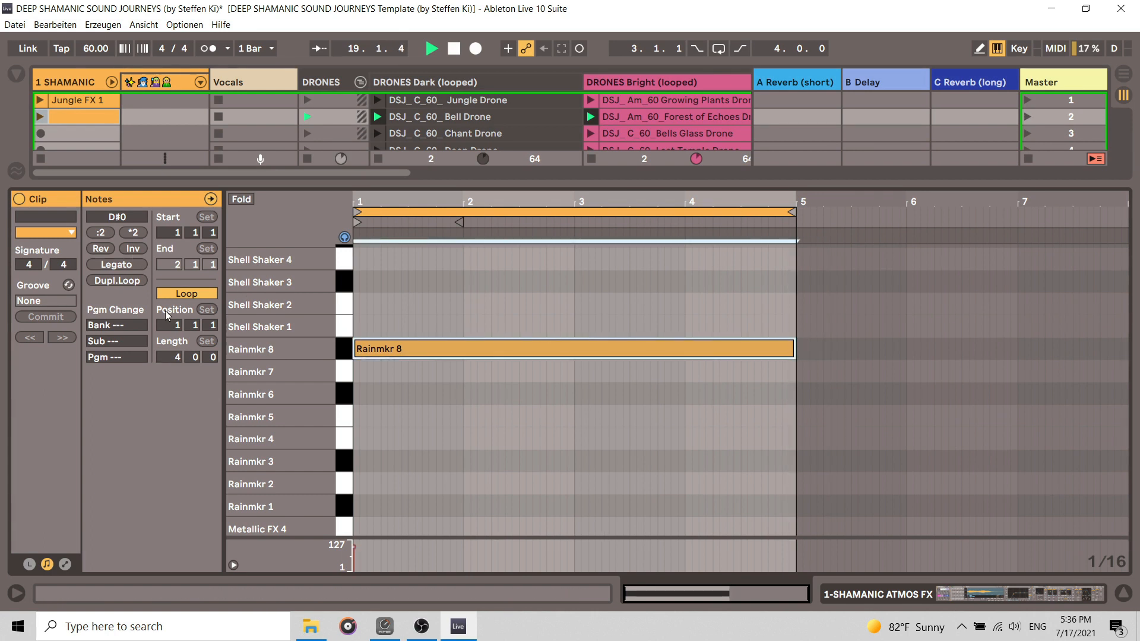
# Step: Turn off looping for the Rainmkr 8 clip, extend its end to bar 5, and hide the clip view
pyautogui.click(176, 293)
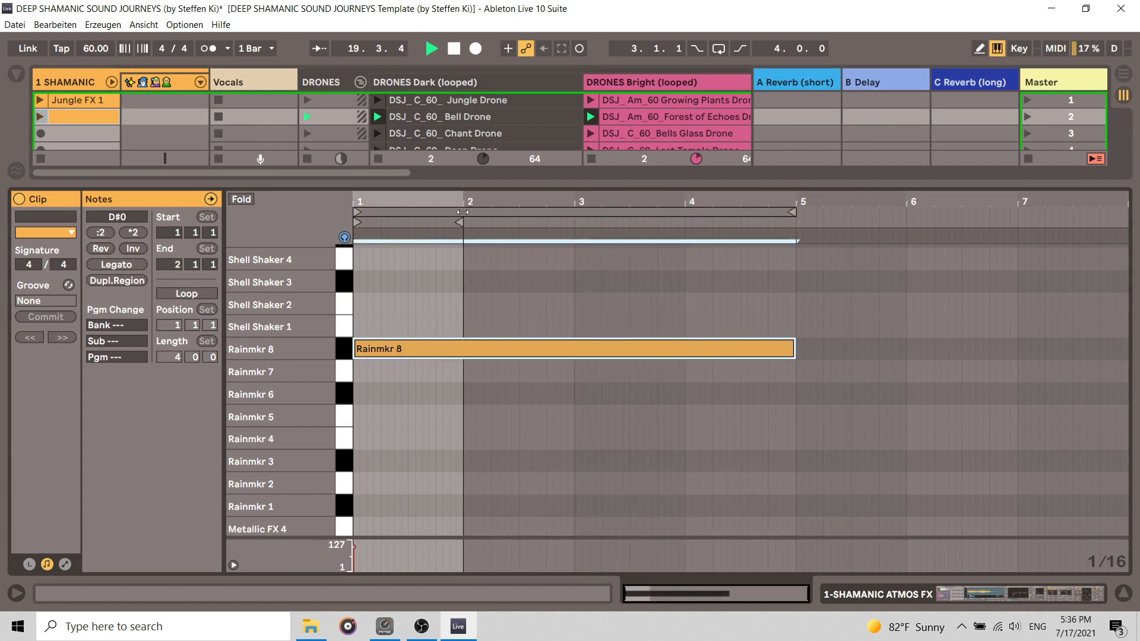
pyautogui.moveTo(458, 225); pyautogui.dragTo(794, 224)
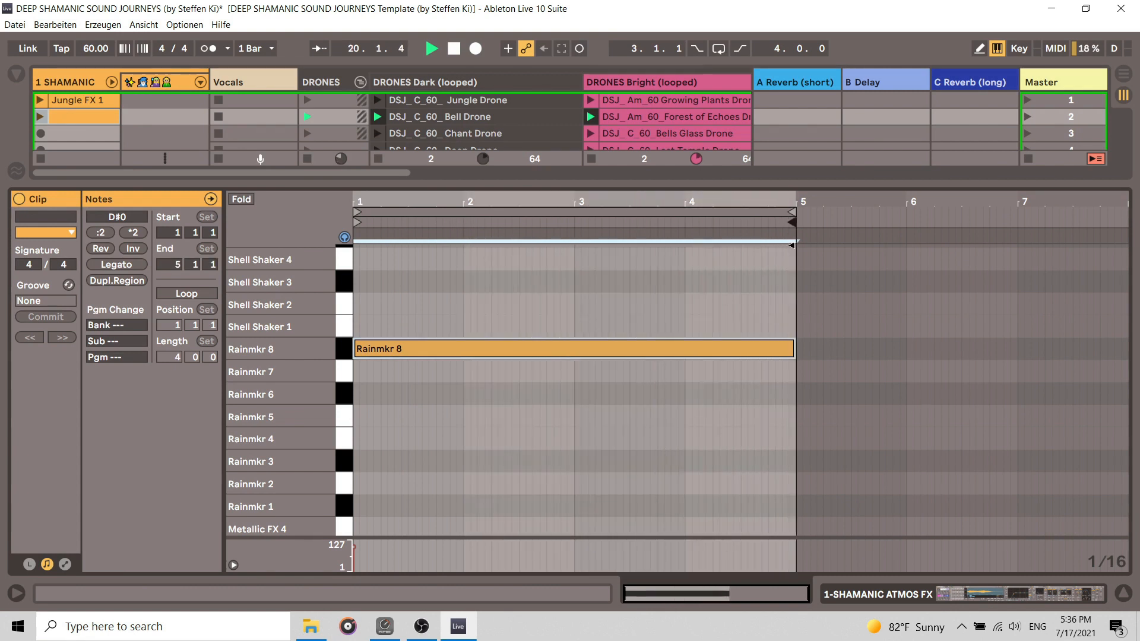
pyautogui.click(1124, 593)
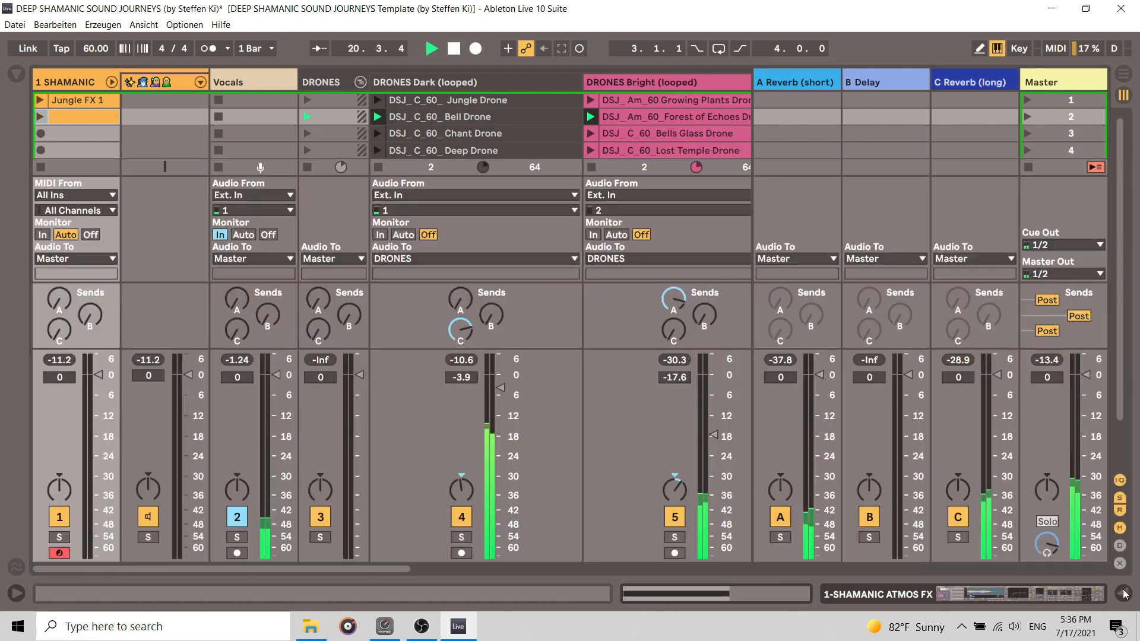
# Step: Rename the SHAMANIC track's second clip as Rainmaker 8
pyautogui.rightClick(74, 119)
pyautogui.click(112, 188)
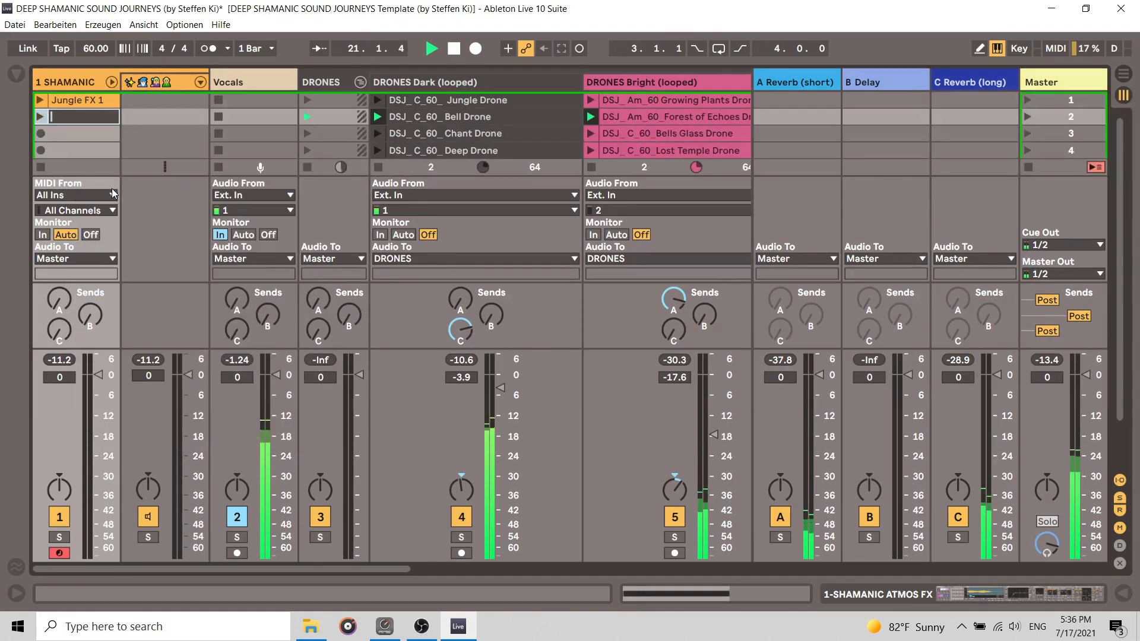
pyautogui.write('Rainmaker 8')
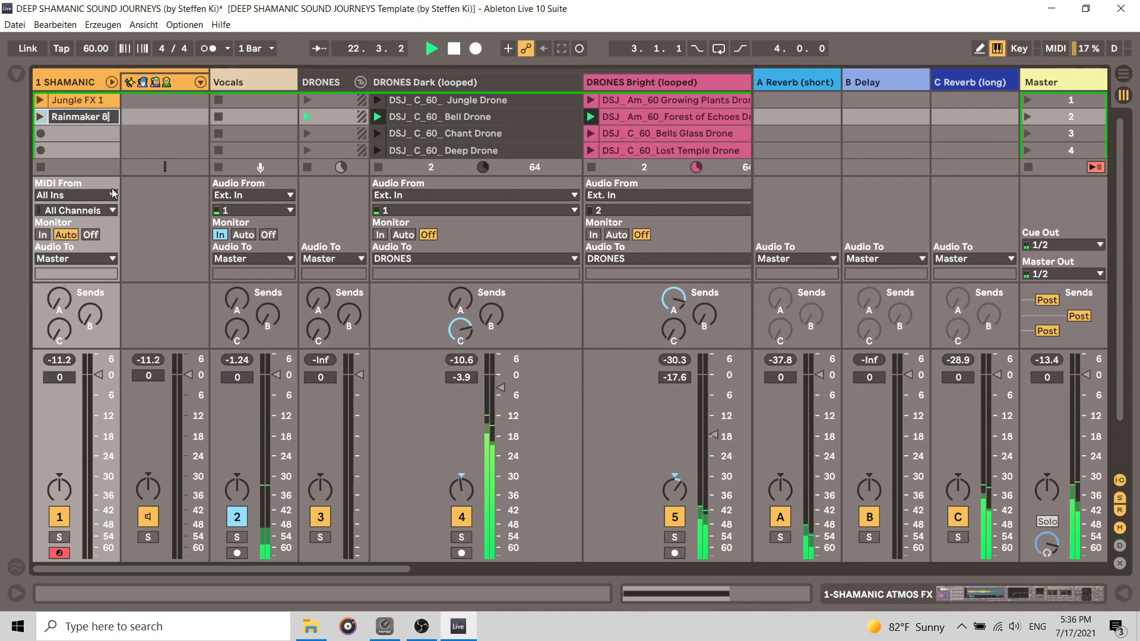
pyautogui.press('Return')
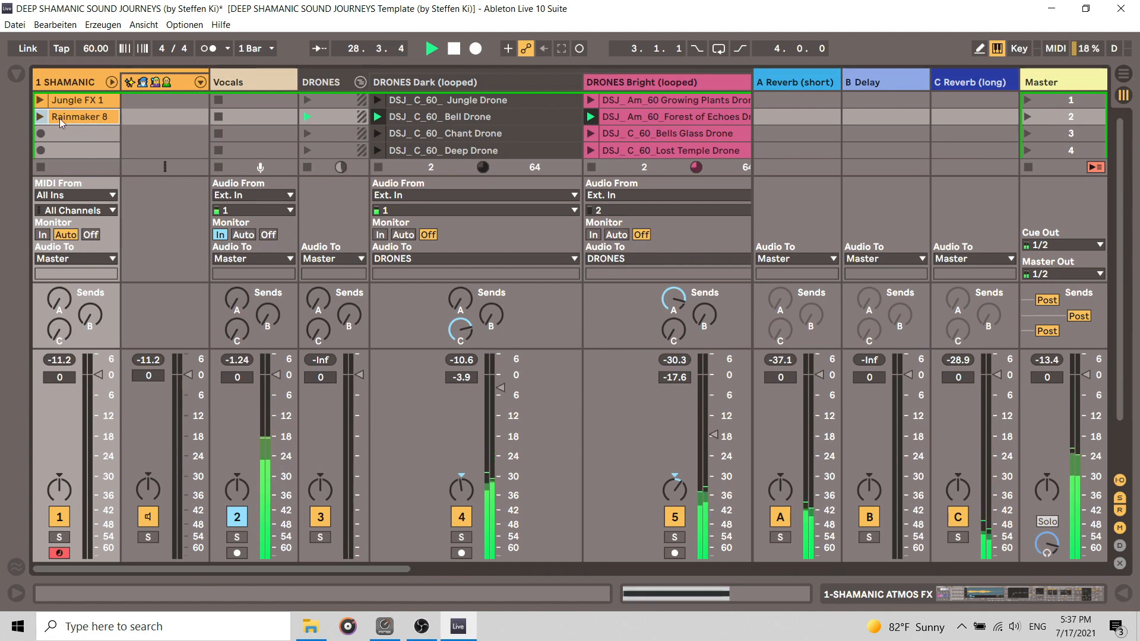
# Step: Launch the Rainmaker 8 clip and view its note and the SHAMANIC track's devices while it plays
pyautogui.click(64, 99)
pyautogui.click(36, 116)
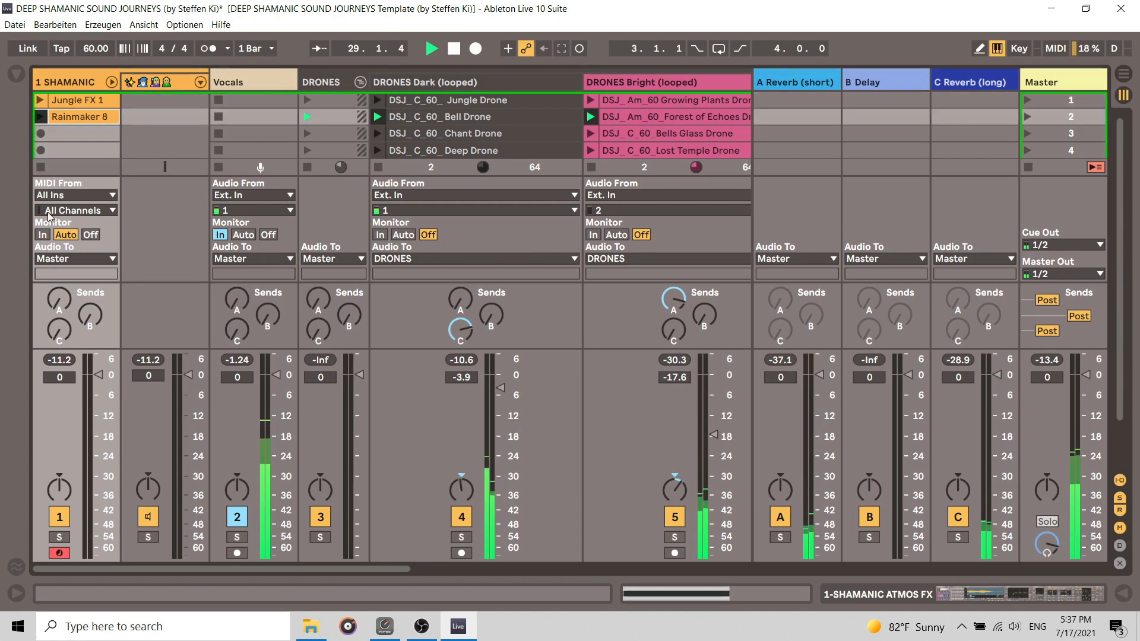
pyautogui.doubleClick(80, 118)
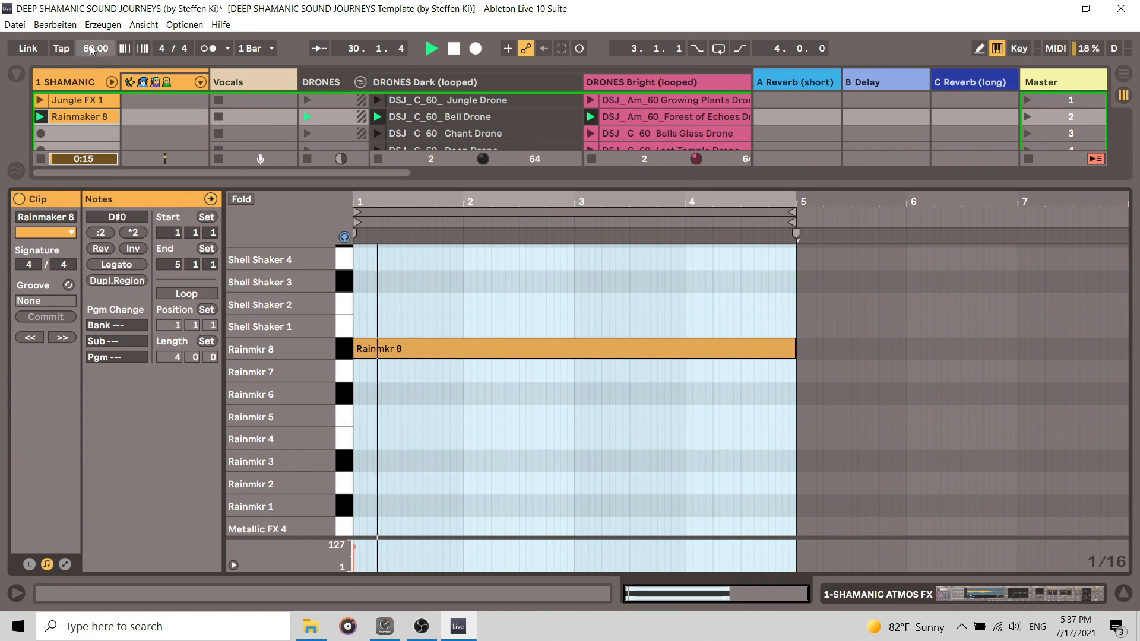
pyautogui.doubleClick(66, 82)
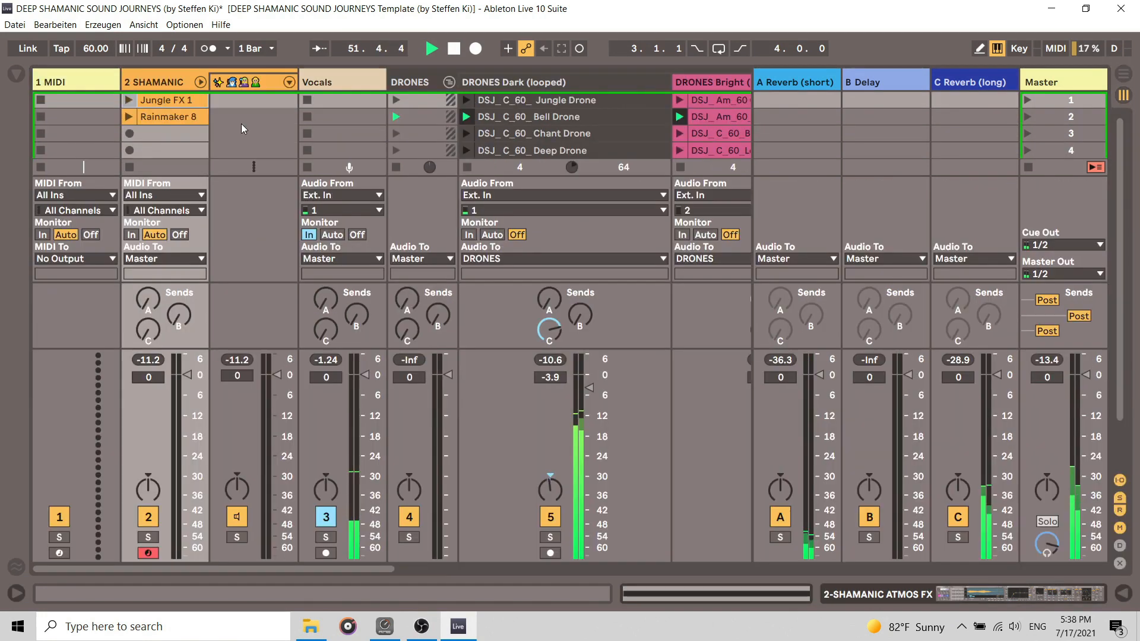
# Step: Duplicate the SHAMANIC track and gather both Rainmaker 8 clips in the original track's first two slots, replacing its Jungle FX 1 clip
pyautogui.scroll(4, 178, 144)
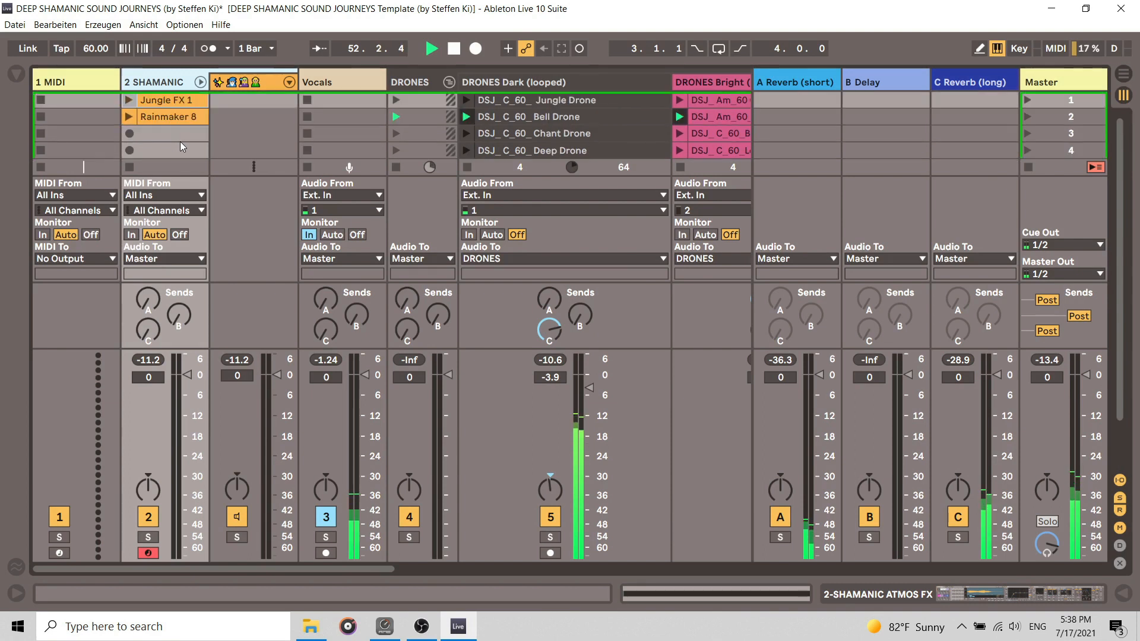
pyautogui.rightClick(177, 82)
pyautogui.click(215, 117)
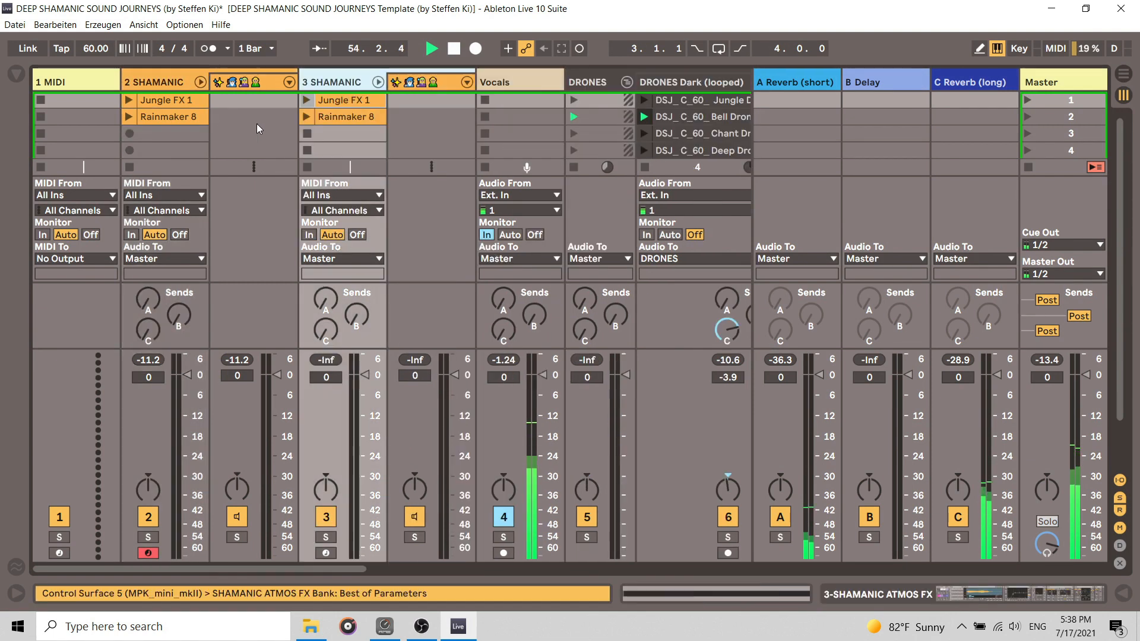
pyautogui.moveTo(185, 115); pyautogui.dragTo(187, 104)
pyautogui.moveTo(334, 121); pyautogui.dragTo(187, 120)
# Step: Transpose the note in the original SHAMANIC track's second clip down to Rainmkr 7, then hide the clip view
pyautogui.doubleClick(185, 119)
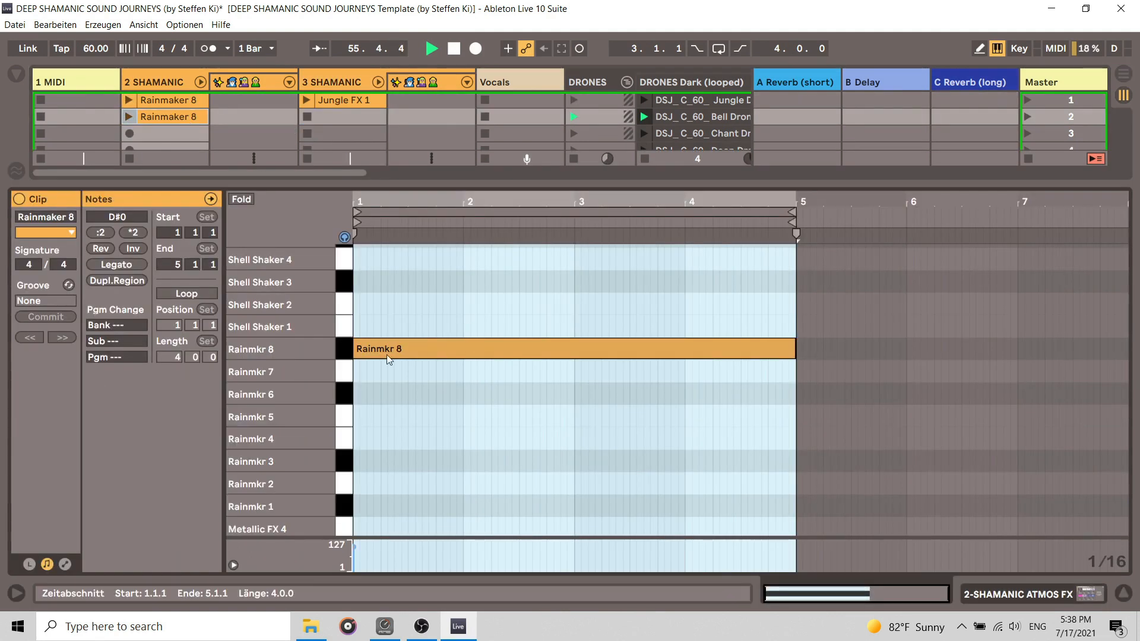
pyautogui.click(343, 349)
pyautogui.press('Down')
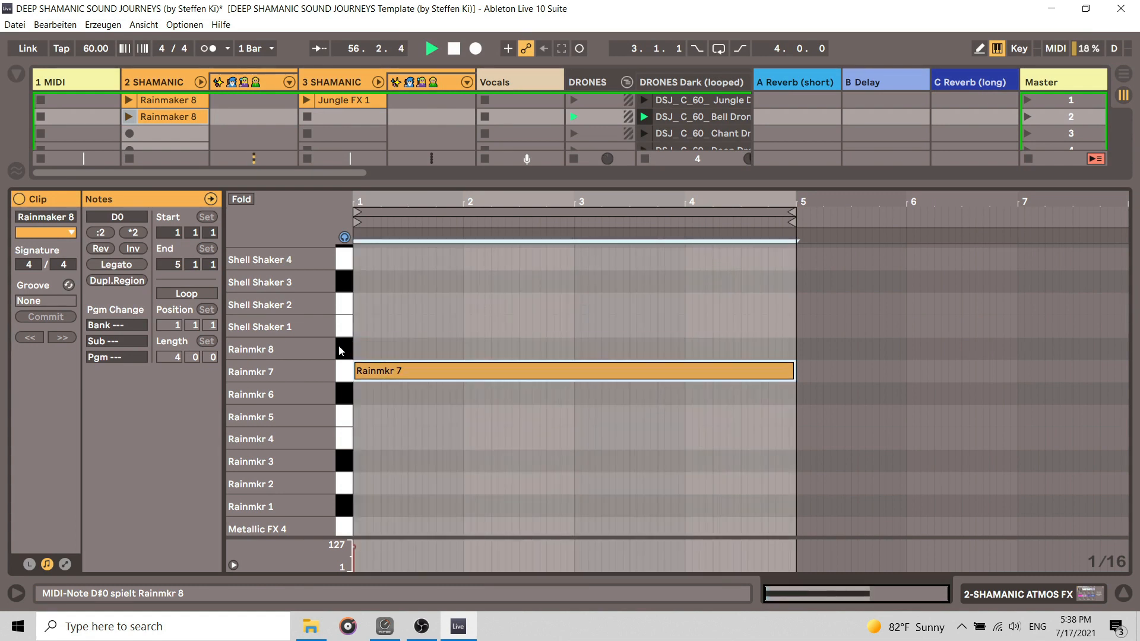
pyautogui.click(1123, 593)
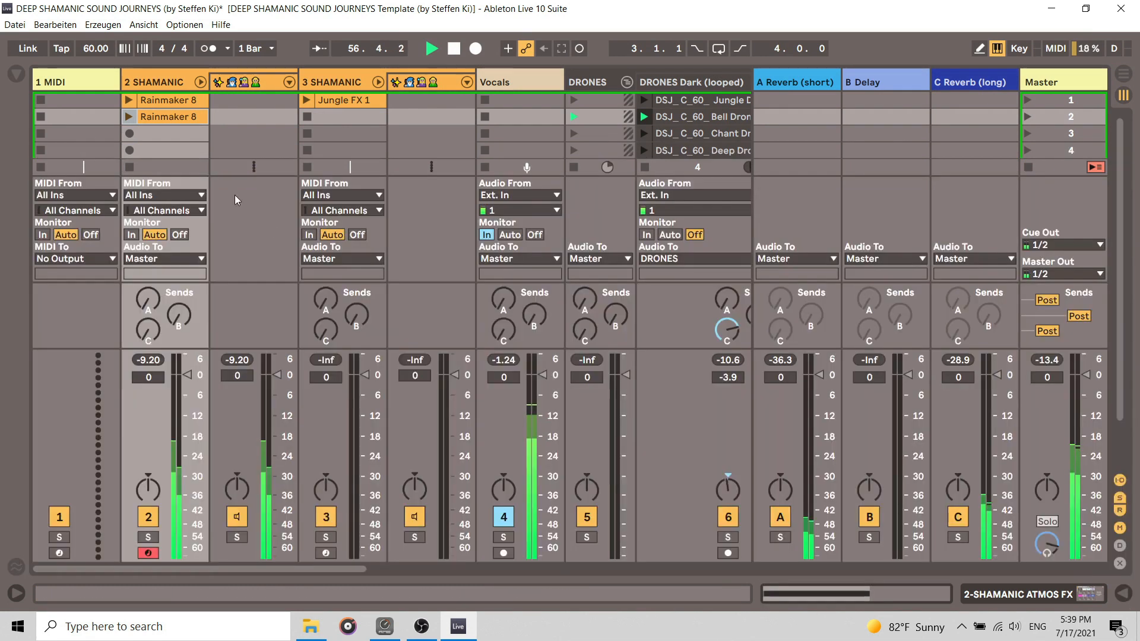
# Step: Rename the original SHAMANIC track's second clip as Rainmaker 7
pyautogui.rightClick(157, 122)
pyautogui.click(202, 199)
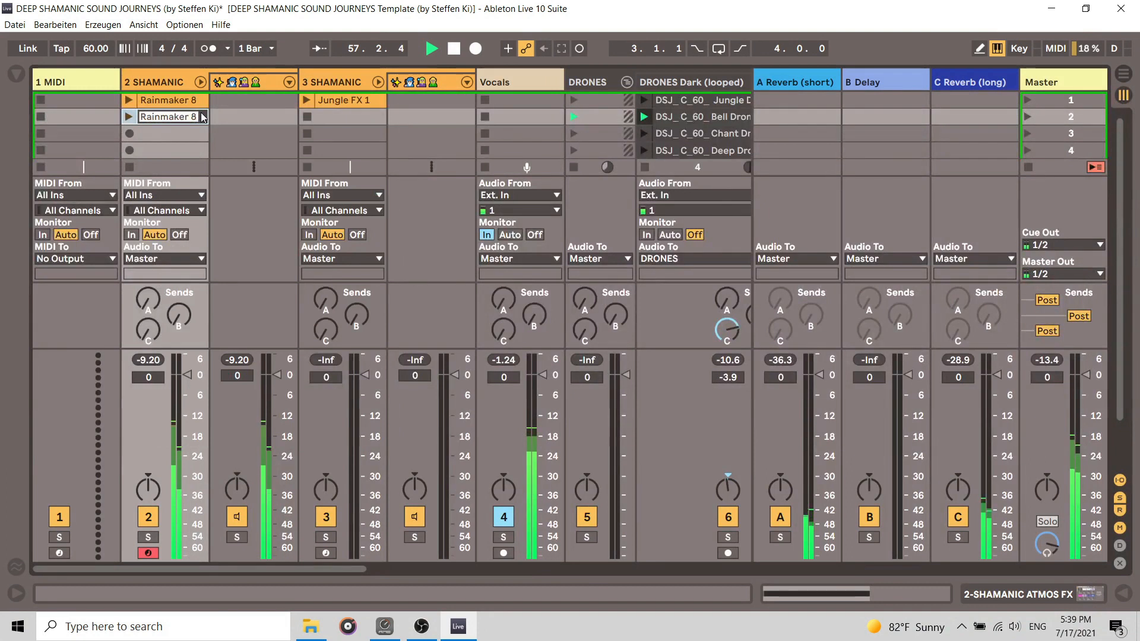
pyautogui.click(203, 116)
pyautogui.press('BackSpace')
pyautogui.write('7')
pyautogui.press('Return')
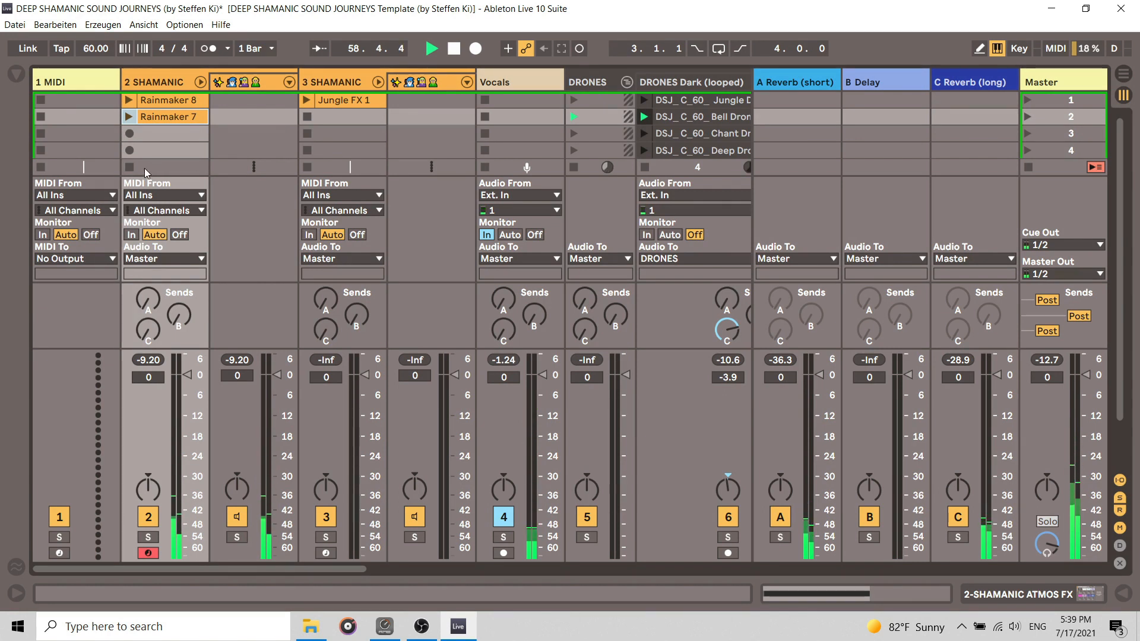
# Step: Rename the original SHAMANIC track with the Rainmaker clips as rainmaker, and hide the clip view
pyautogui.doubleClick(164, 99)
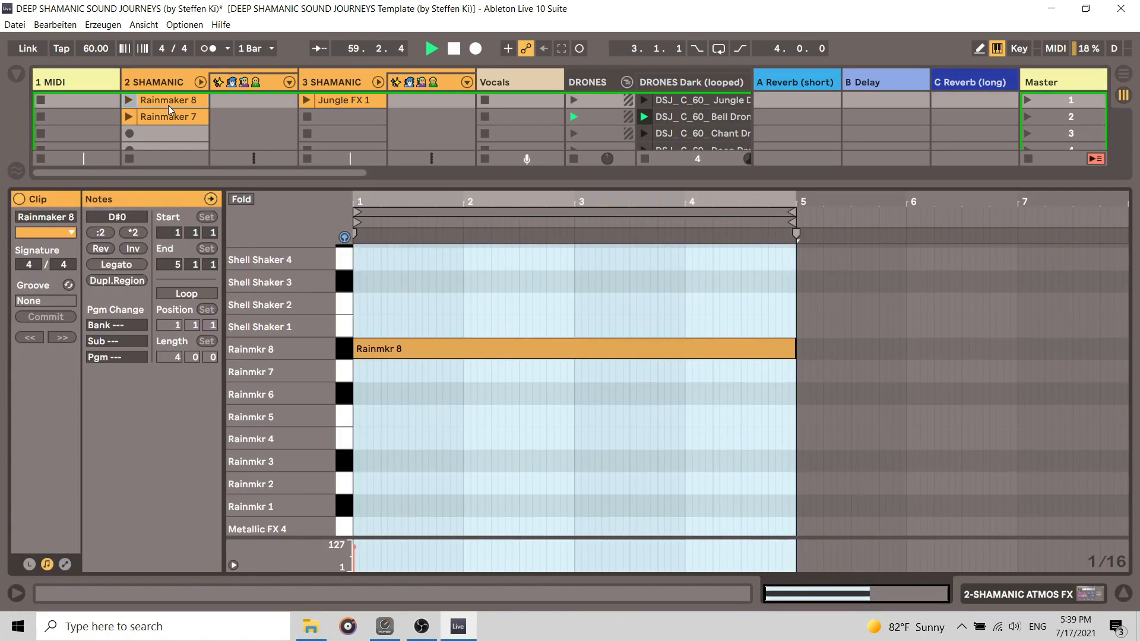
pyautogui.rightClick(155, 79)
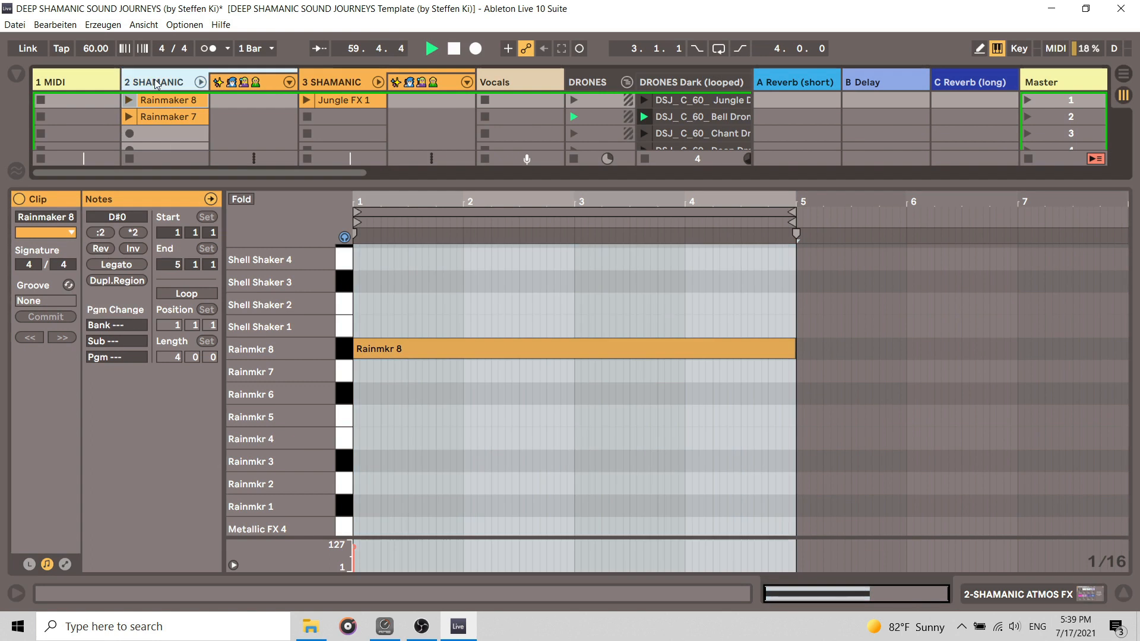
pyautogui.click(203, 155)
pyautogui.write('rainmaker')
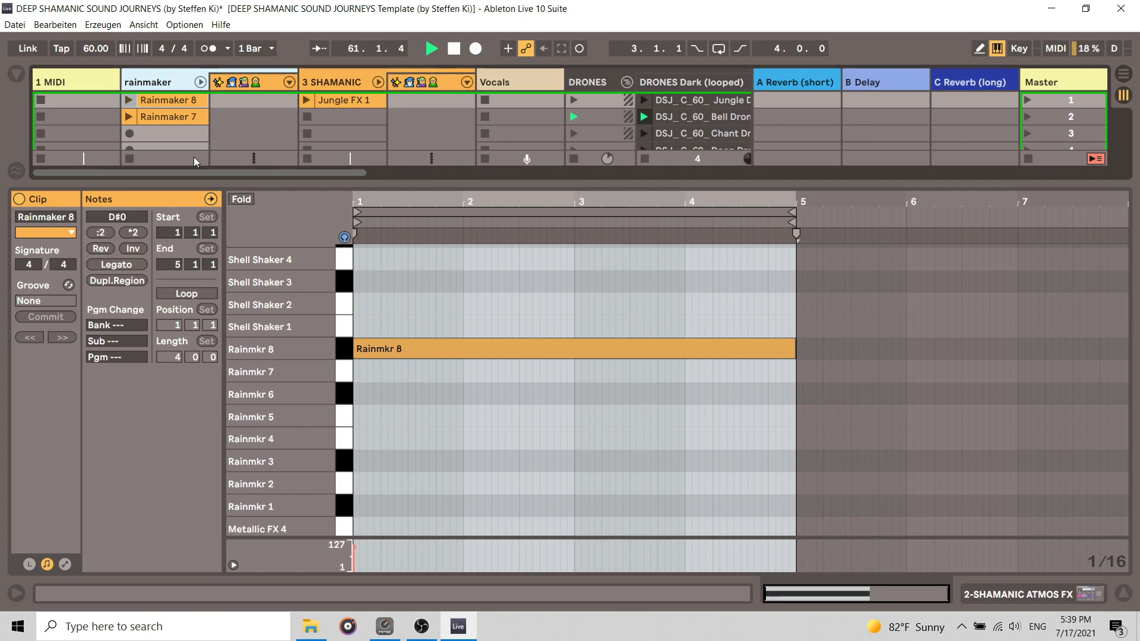
pyautogui.press('Return')
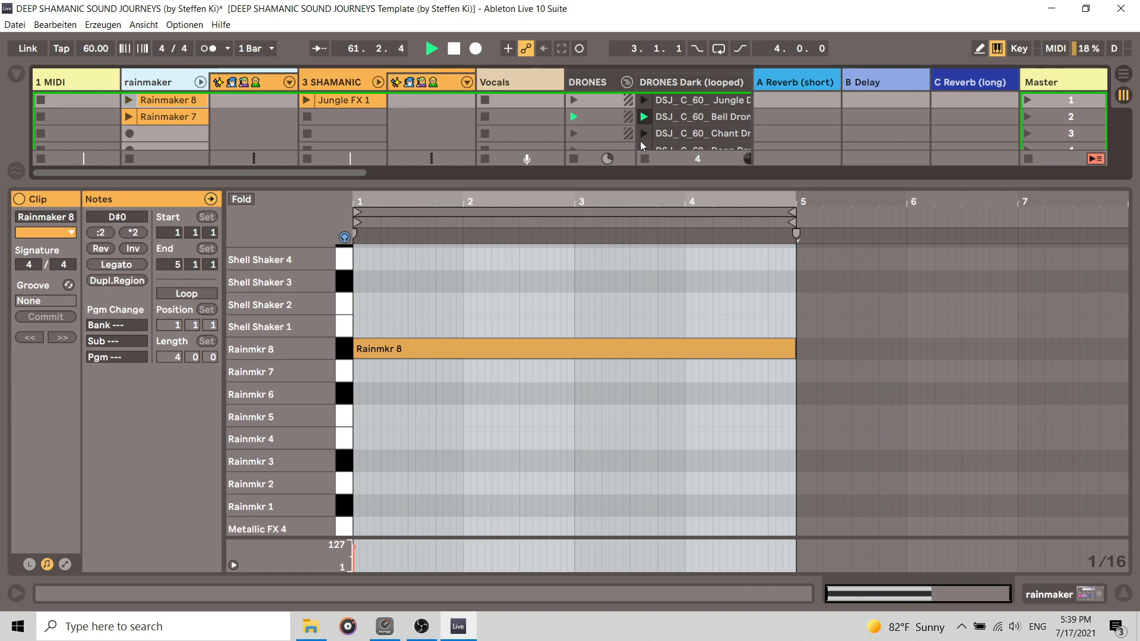
pyautogui.click(1126, 591)
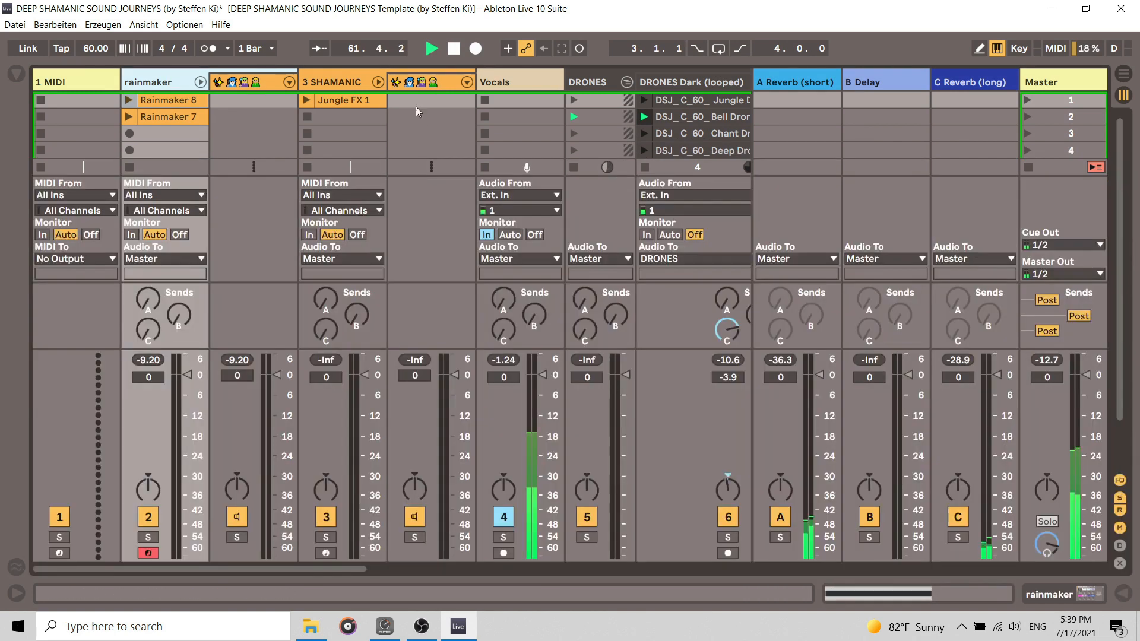
# Step: Rename the duplicated SHAMANIC track containing the Jungle FX 1 clip as jungle fx
pyautogui.rightClick(329, 76)
pyautogui.click(381, 151)
pyautogui.write('jungle fx')
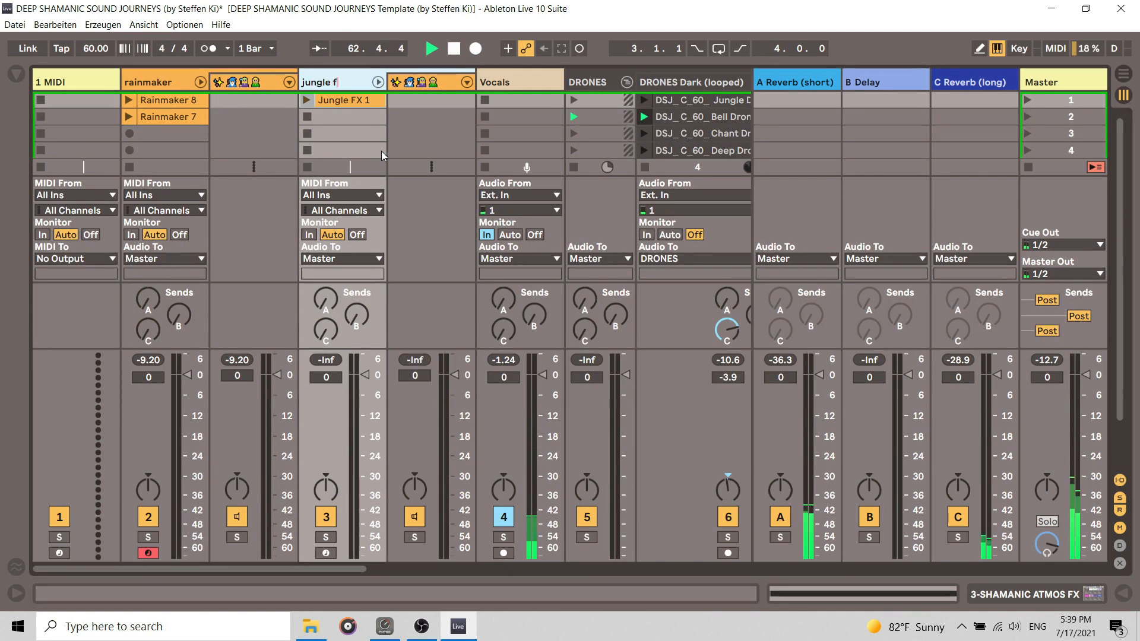
pyautogui.press('Return')
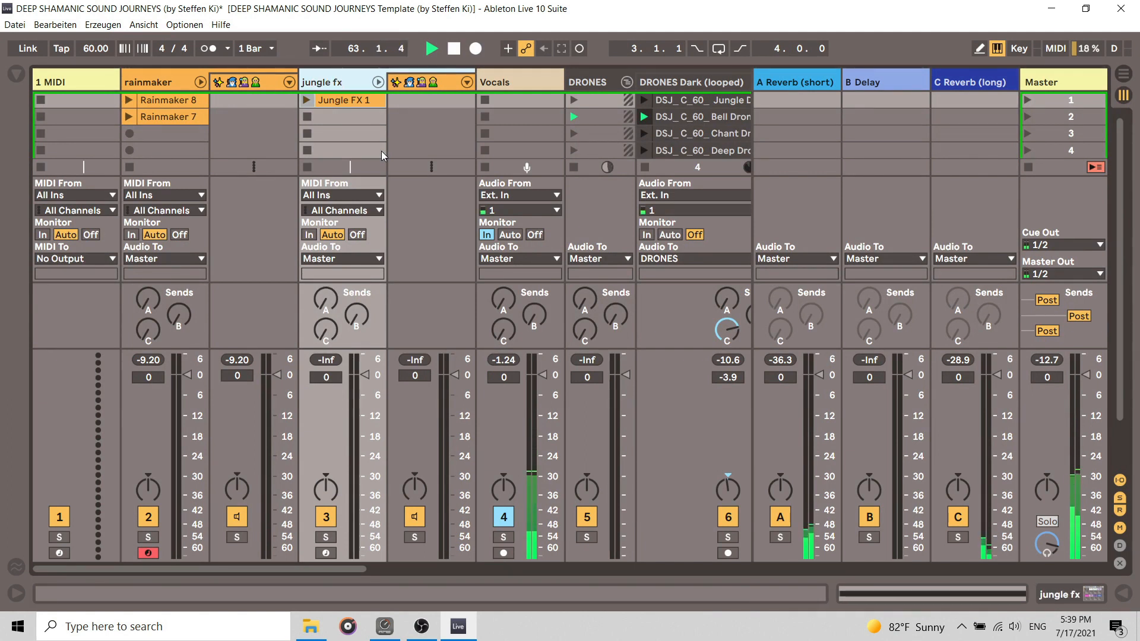
# Step: Duplicate the Jungle FX 1 clip repeatedly into the slots below it in the jungle fx track
pyautogui.doubleClick(333, 103)
pyautogui.hotkey('ctrl', 'd')
pyautogui.hotkey('ctrl', 'd')
pyautogui.hotkey('ctrl', 'd')
pyautogui.hotkey('ctrl', 'd')
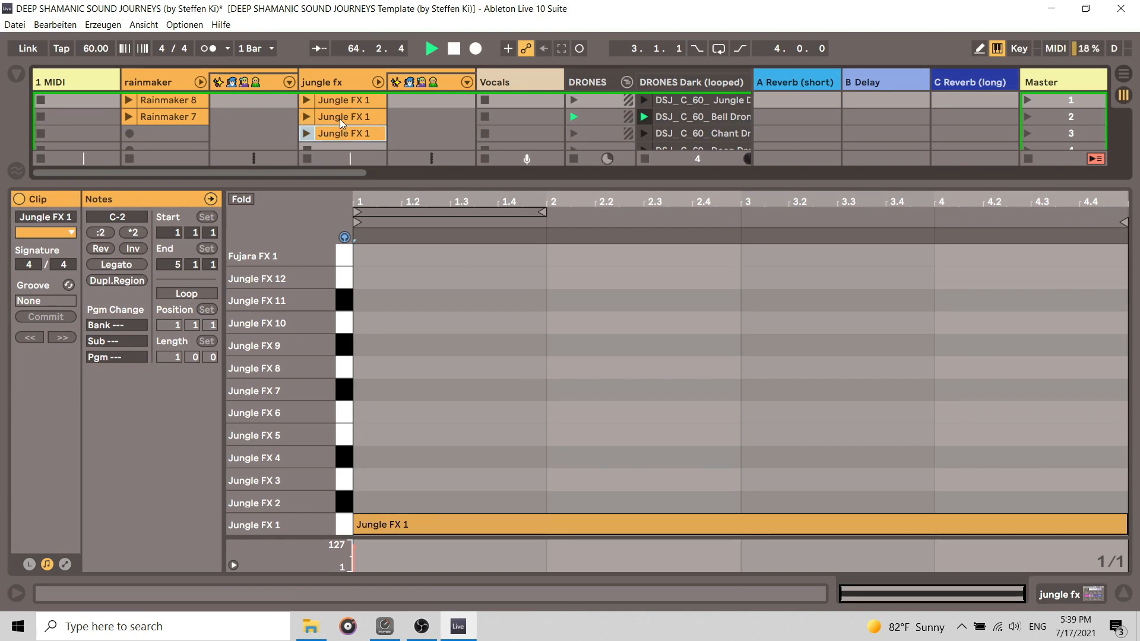
pyautogui.scroll(2, 340, 119)
pyautogui.click(359, 101)
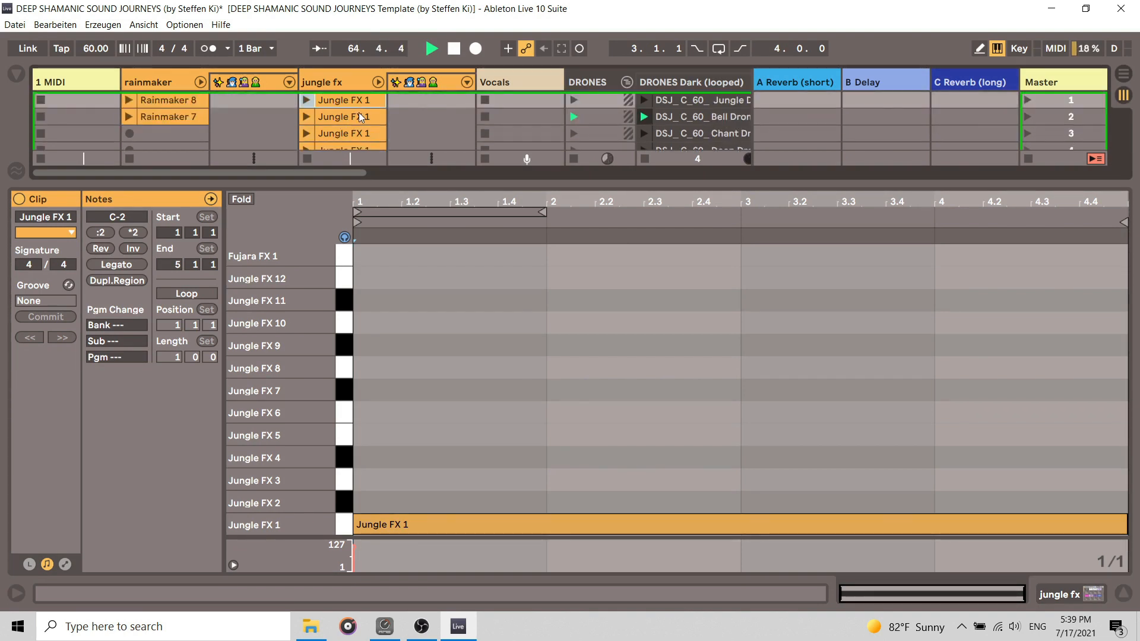
# Step: Transpose the note in the jungle fx track's second clip up to Jungle FX 2
pyautogui.click(360, 116)
pyautogui.click(352, 526)
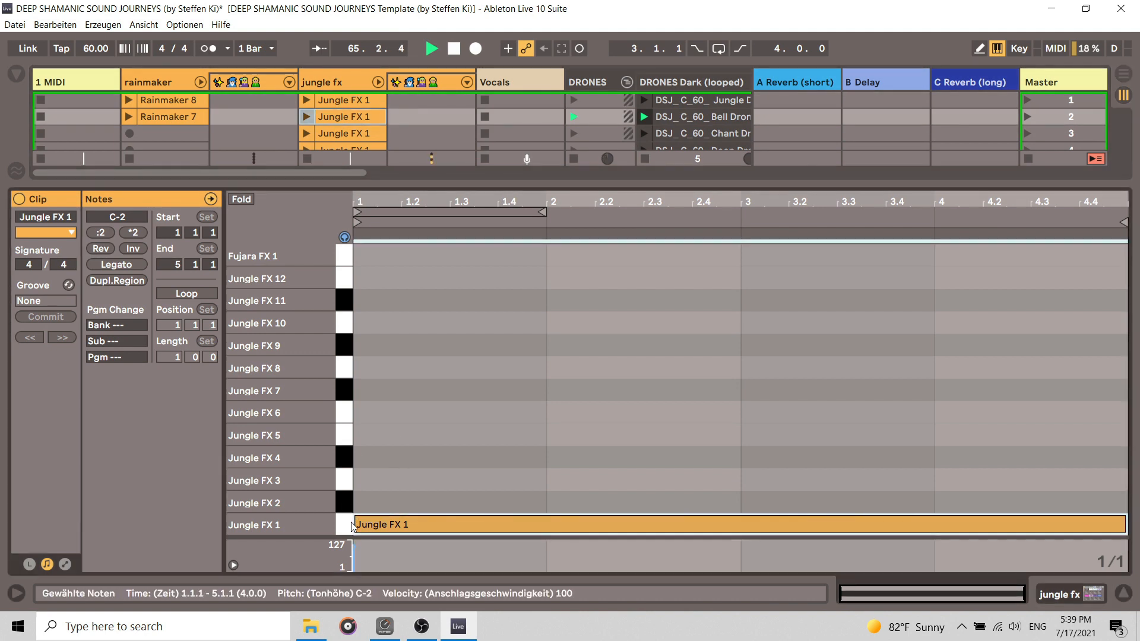
pyautogui.press('Up')
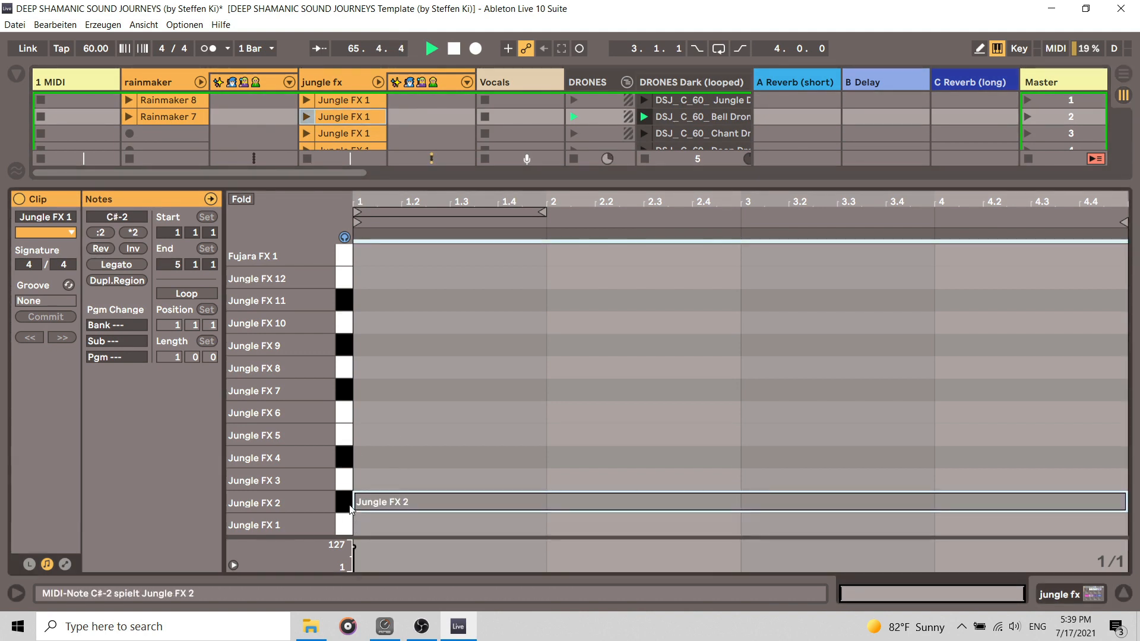
pyautogui.click(361, 506)
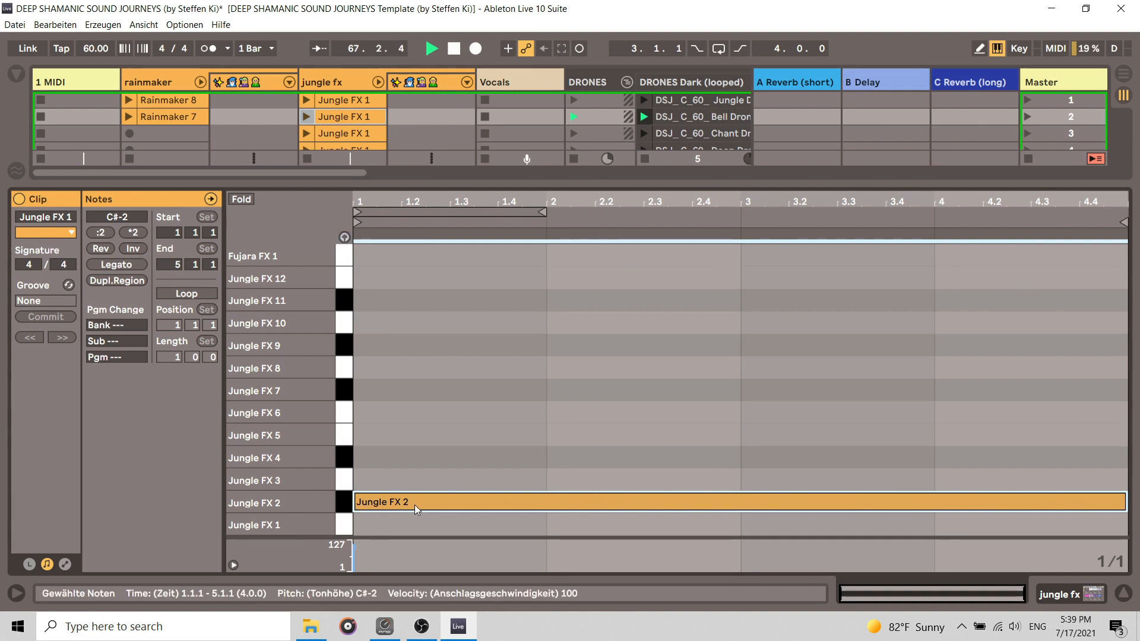
# Step: Audition the second jungle fx clip's note on higher sounds such as Jungle FX 3 and 5, and return it to Jungle FX 2
pyautogui.press('Up')
pyautogui.press('Up')
pyautogui.press('Up')
pyautogui.press('Up')
pyautogui.press('Up')
pyautogui.press('Up')
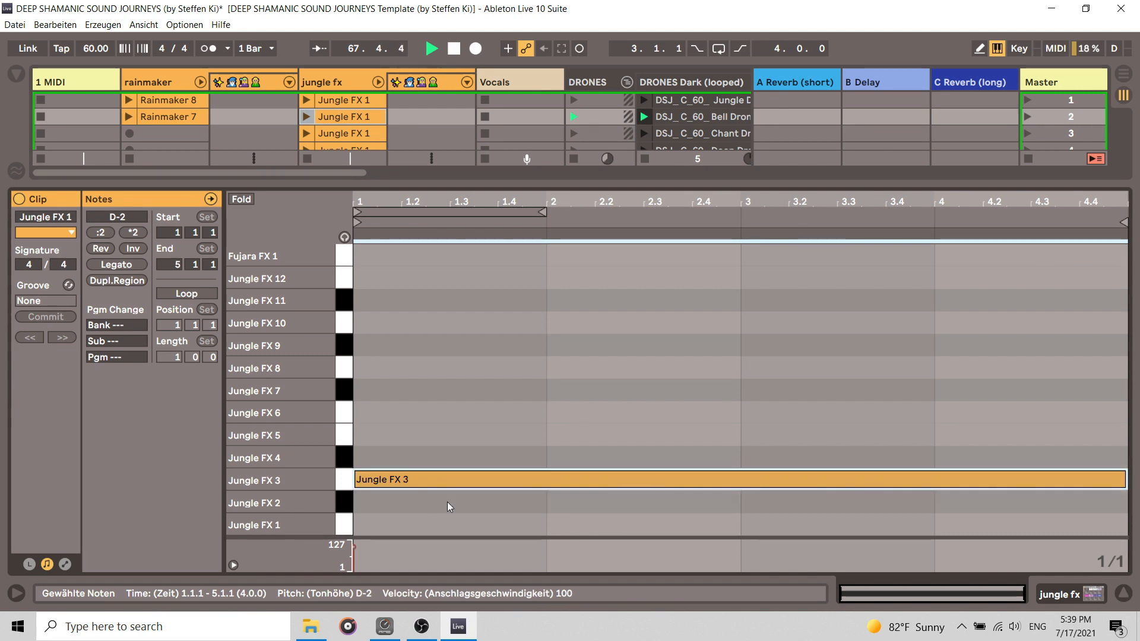
pyautogui.press('Down')
pyautogui.press('Down')
pyautogui.press('Down')
pyautogui.press('Down')
pyautogui.press('Down')
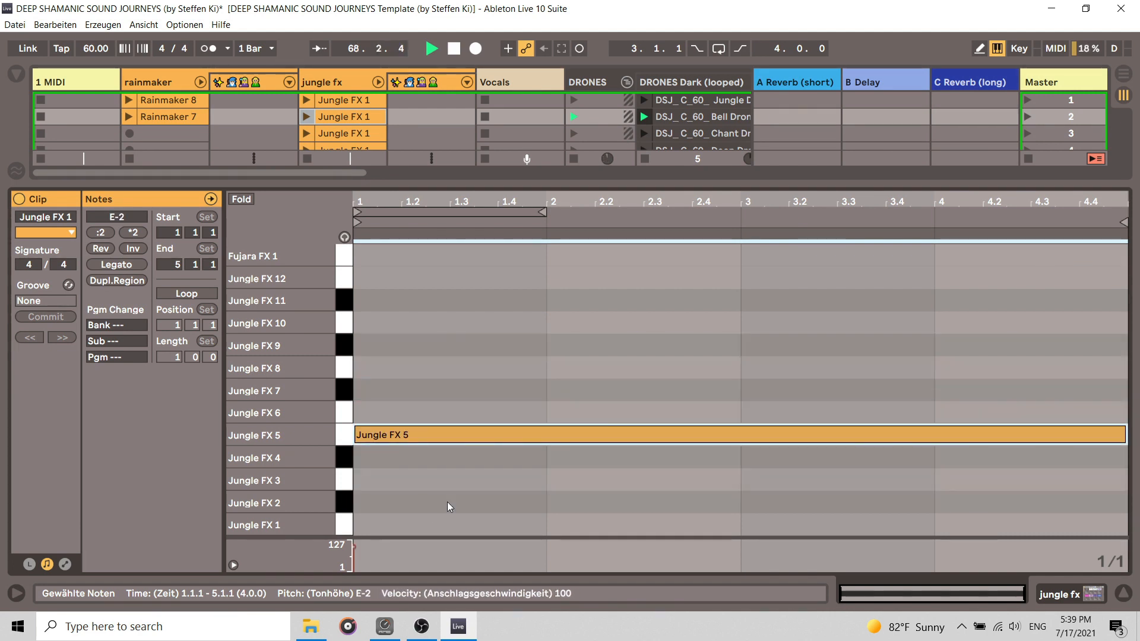
pyautogui.press('Down')
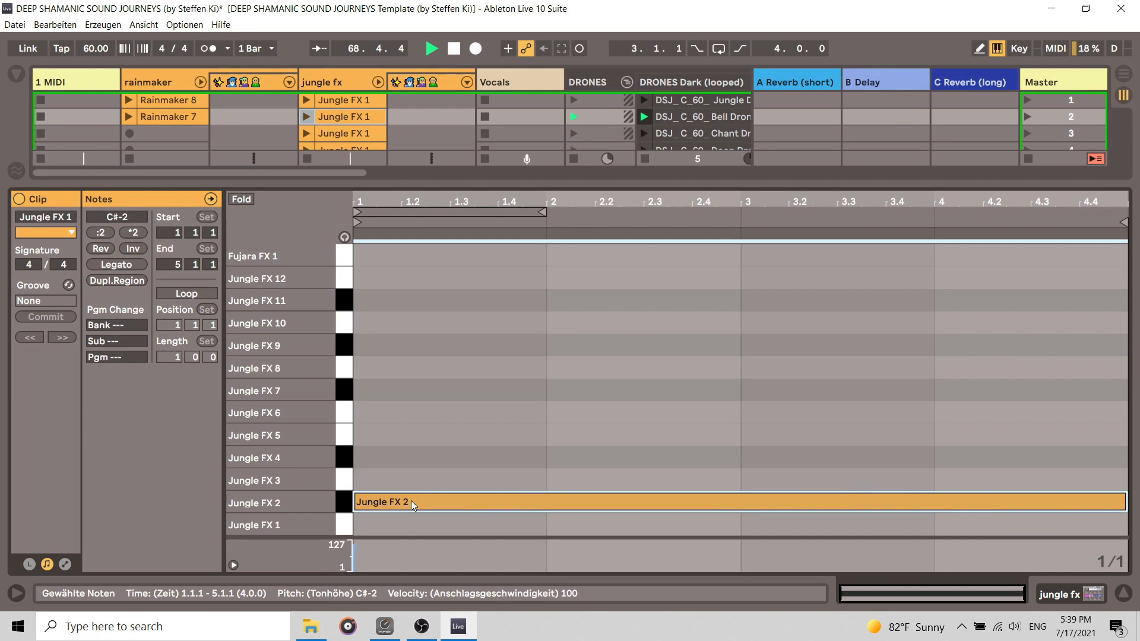
# Step: Hide the clip view and rename the jungle fx track's second clip as Jungle FX 2
pyautogui.click(1122, 594)
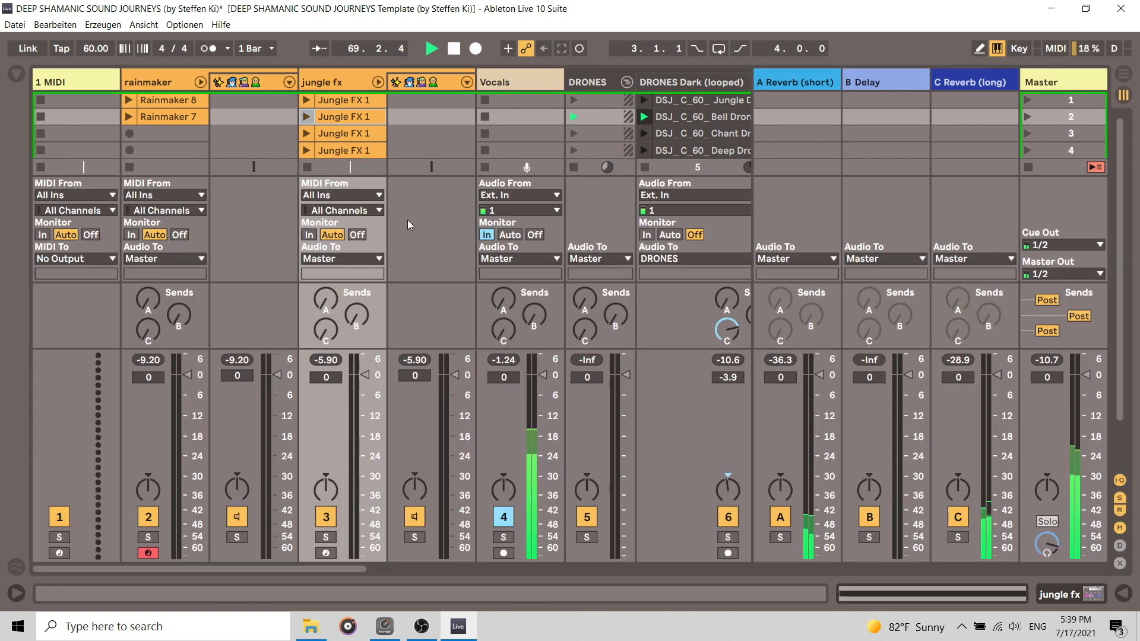
pyautogui.rightClick(349, 116)
pyautogui.click(401, 208)
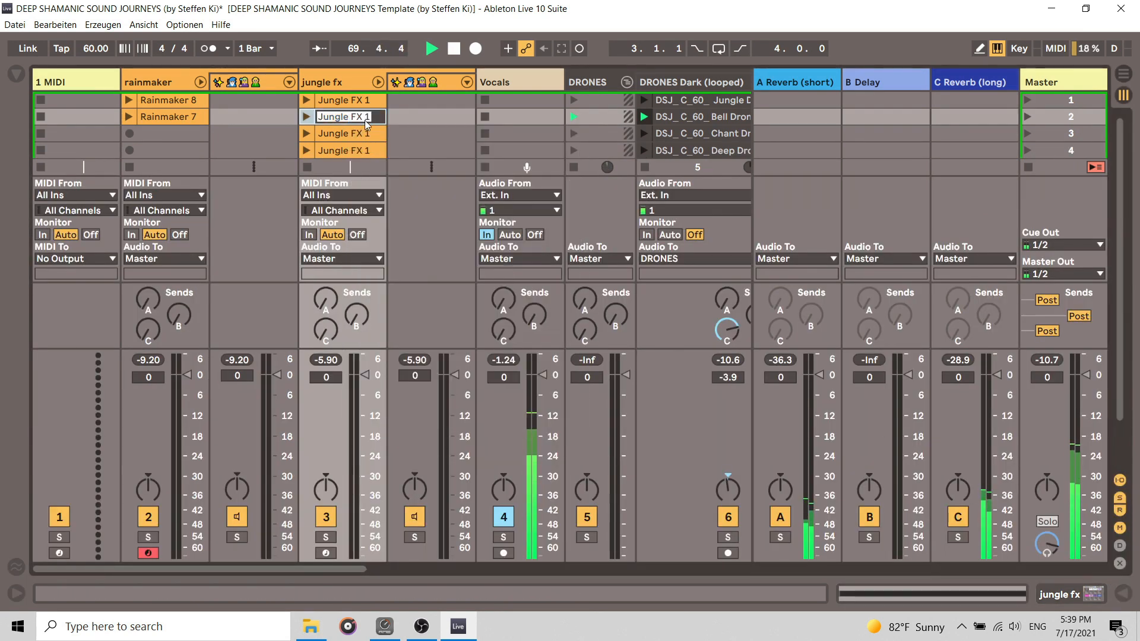
pyautogui.press('BackSpace')
pyautogui.write('2')
pyautogui.press('Return')
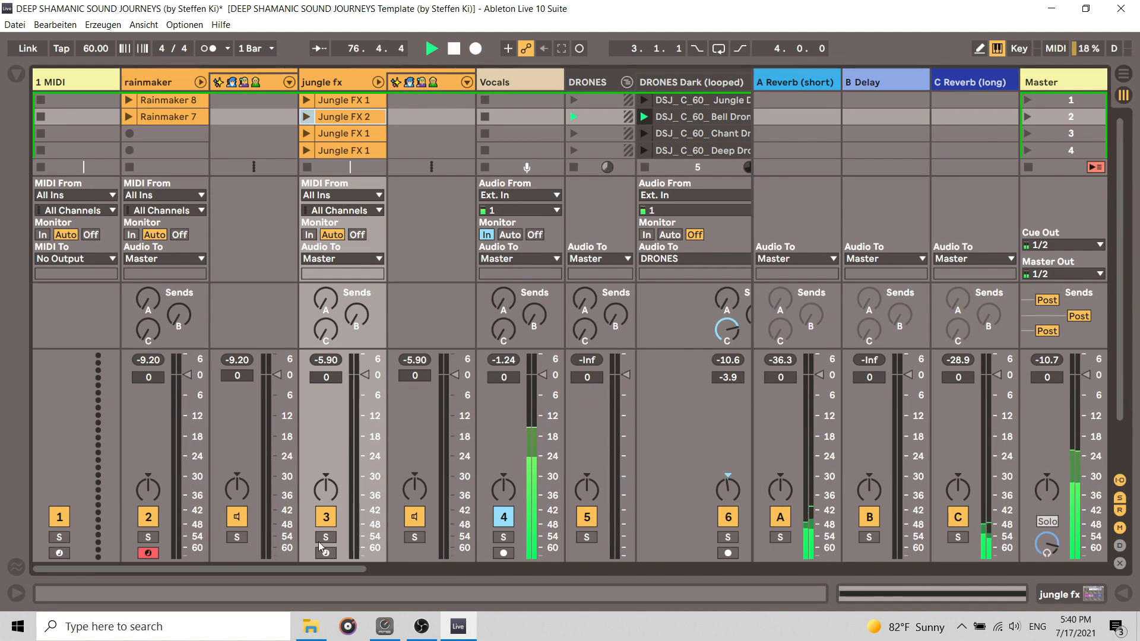
# Step: Show the rainmaker track's SHAMANIC ATMOS FX macros together with its drum rack devices, and stop playback
pyautogui.moveTo(693, 556); pyautogui.dragTo(203, 580)
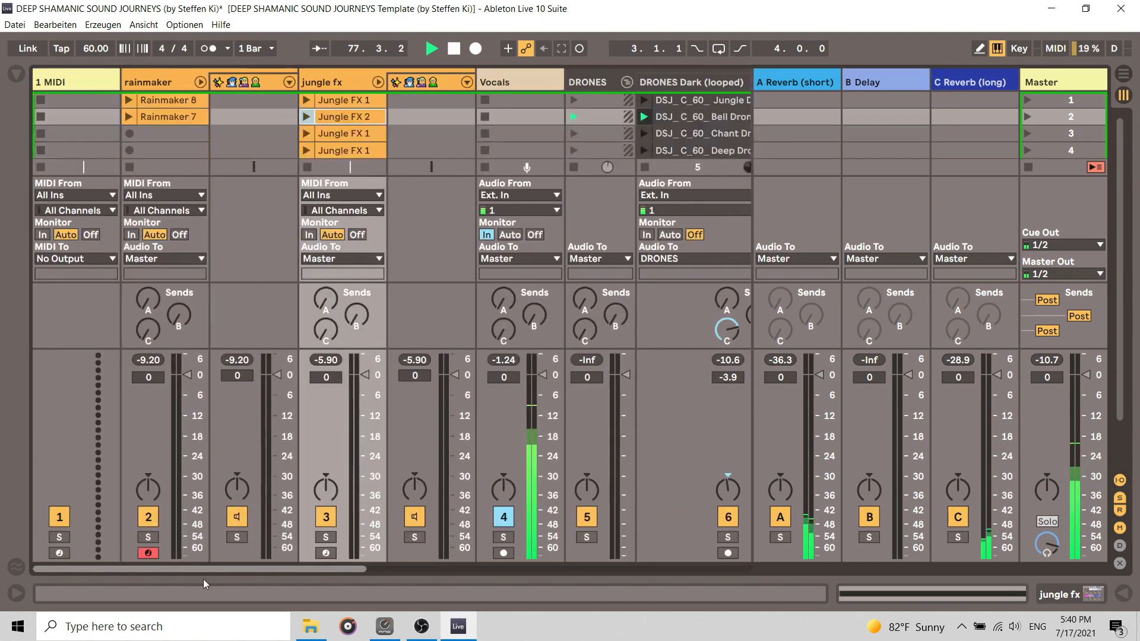
pyautogui.doubleClick(163, 83)
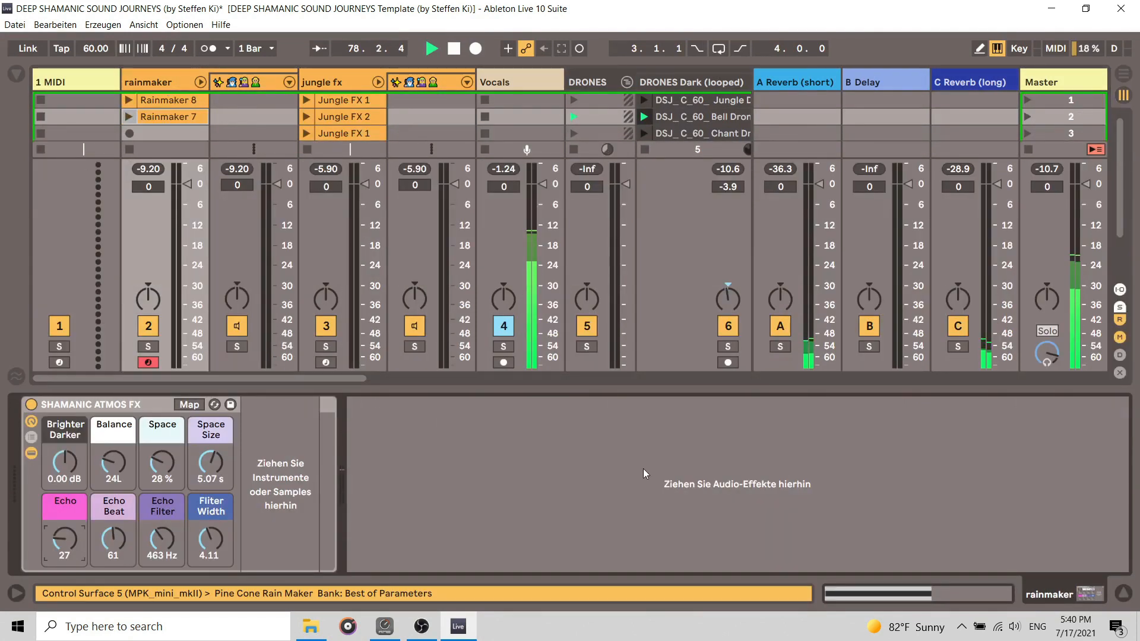
pyautogui.click(255, 85)
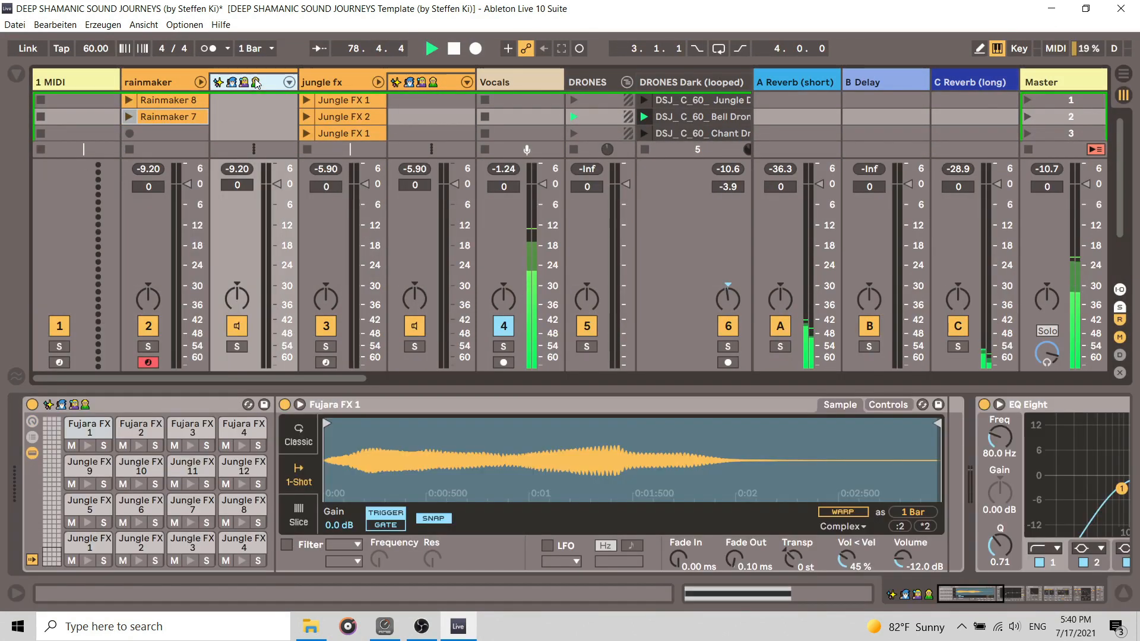
pyautogui.click(164, 84)
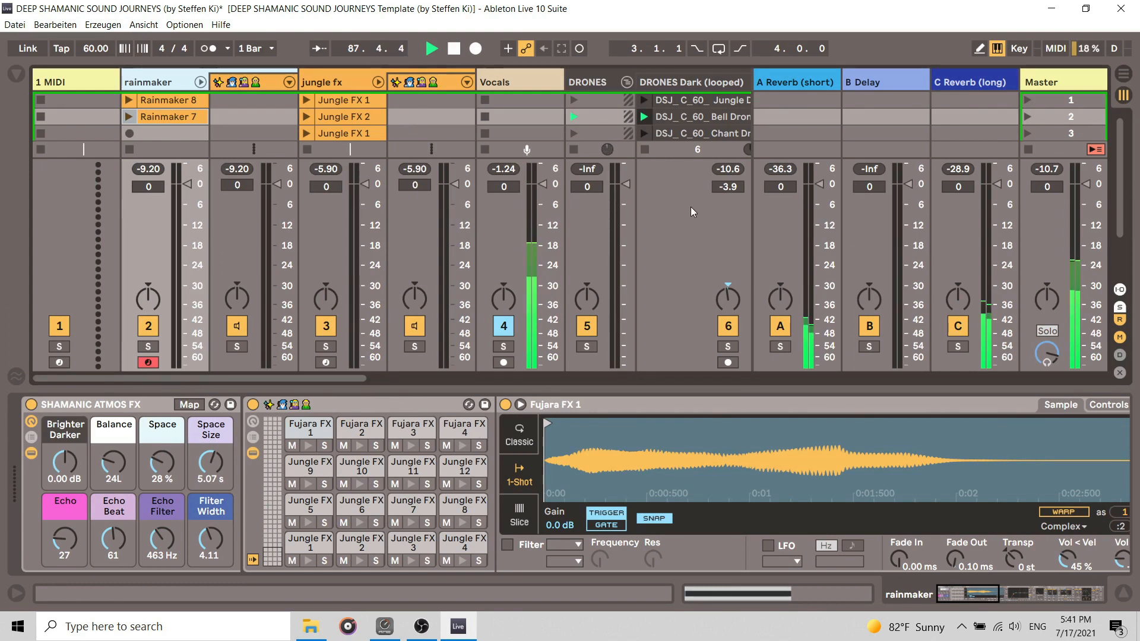
pyautogui.click(654, 49)
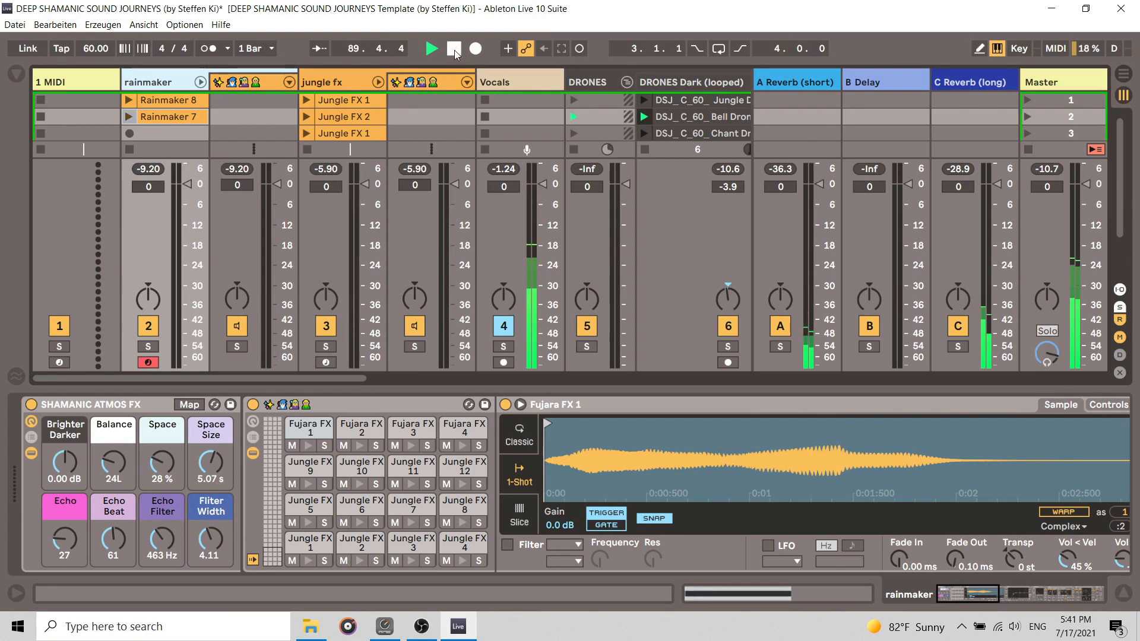
pyautogui.click(454, 50)
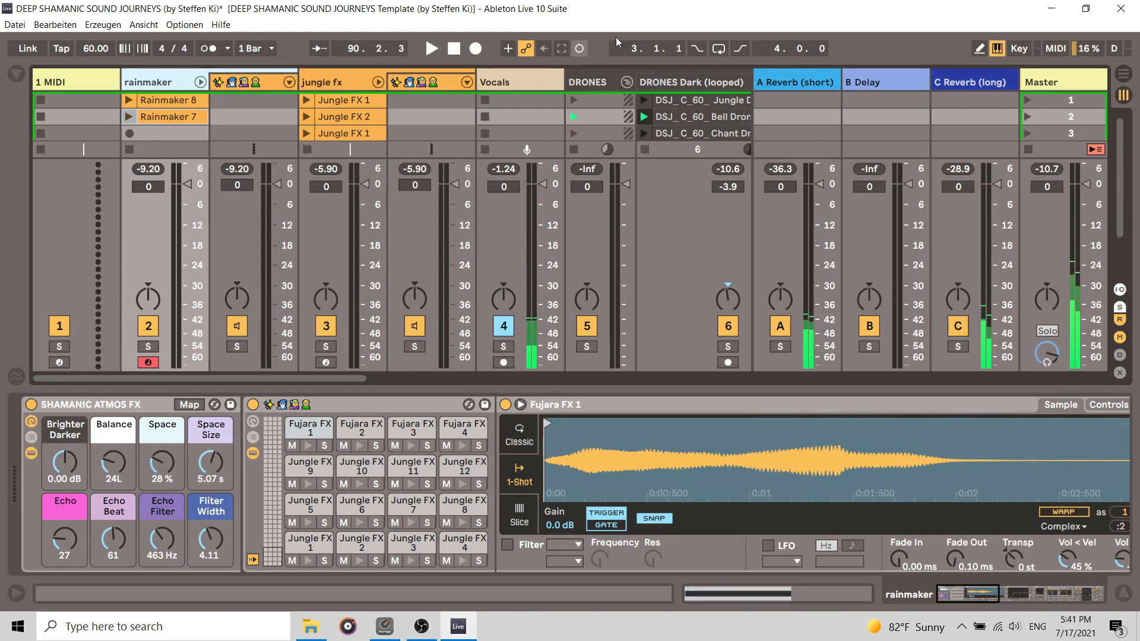